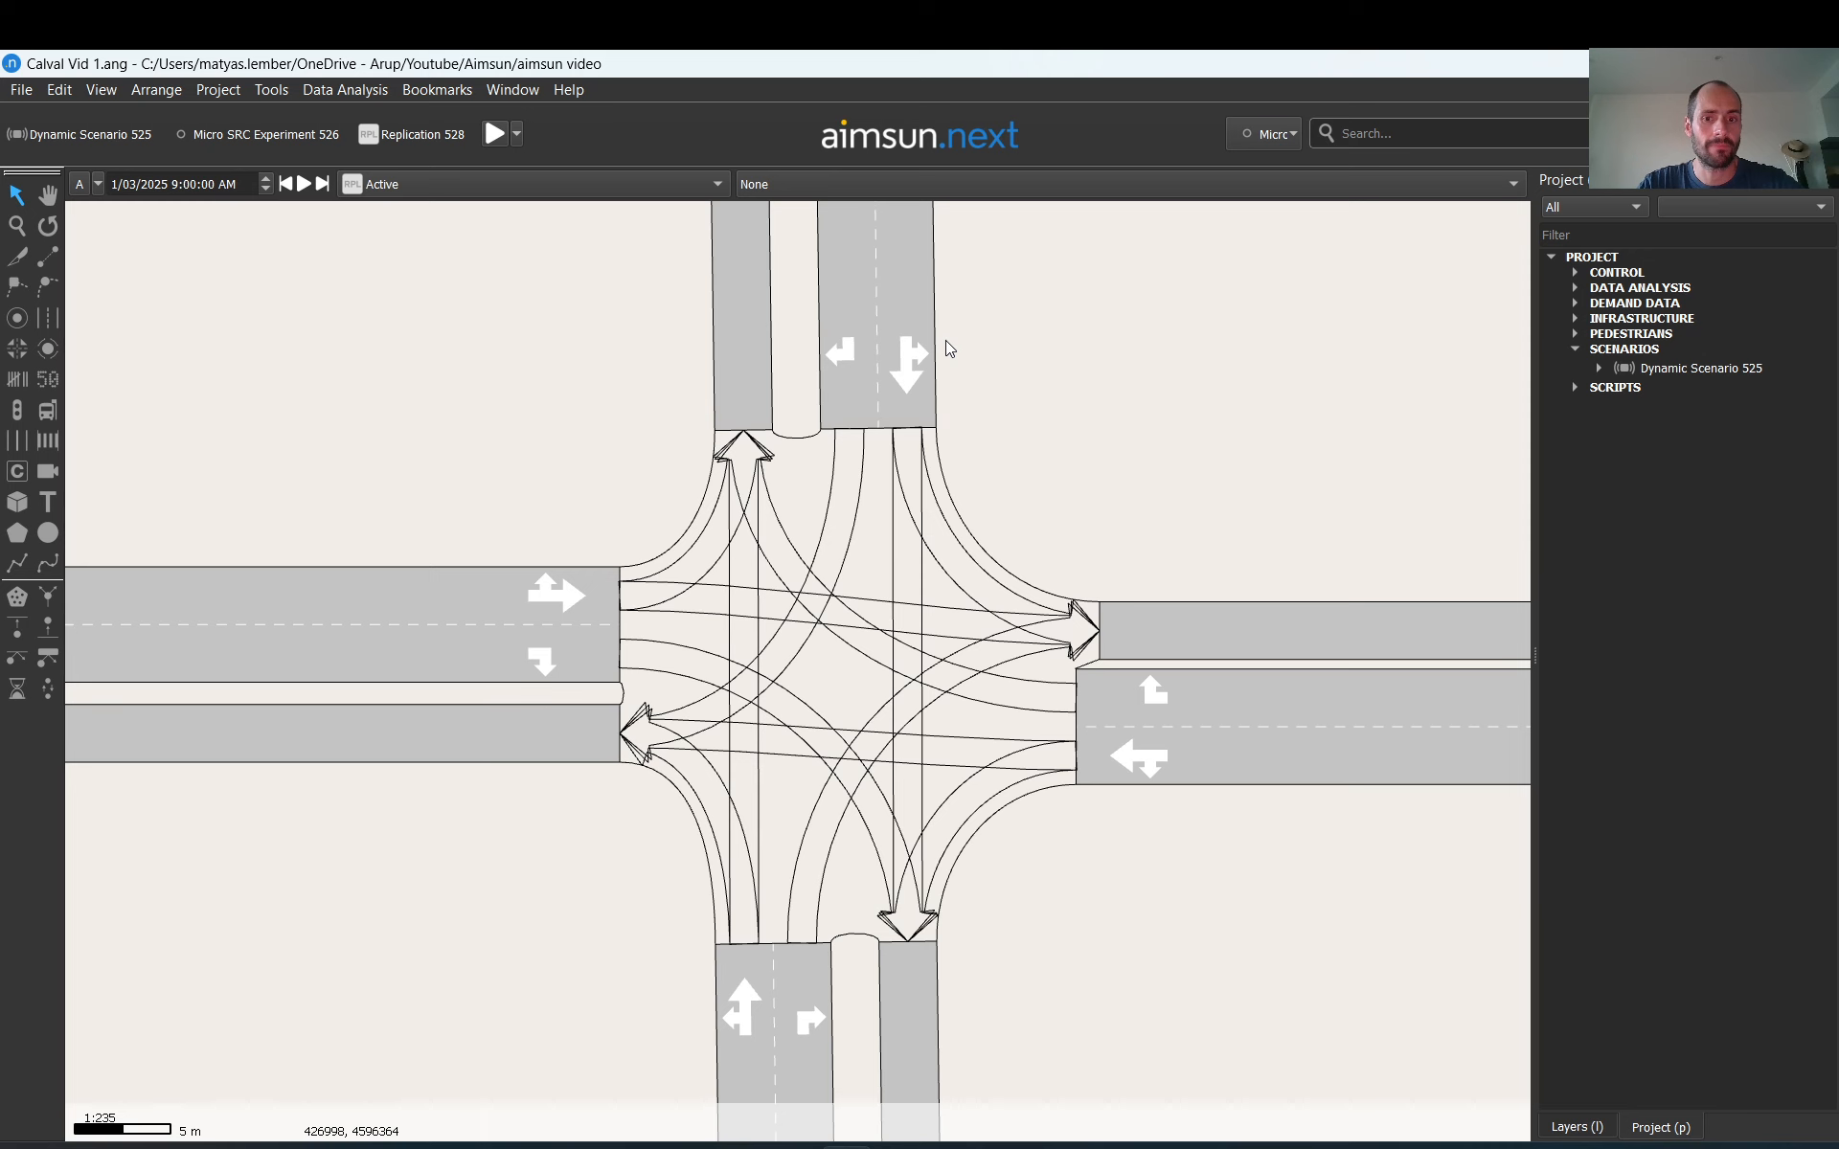
Step: Switch to Excel and examine the first row's turn ID, end time and observed vehicle counts in calval1 RDS, and return to Aimsun Next
{"action": "left_click", "coordinate": [1049, 1144]}
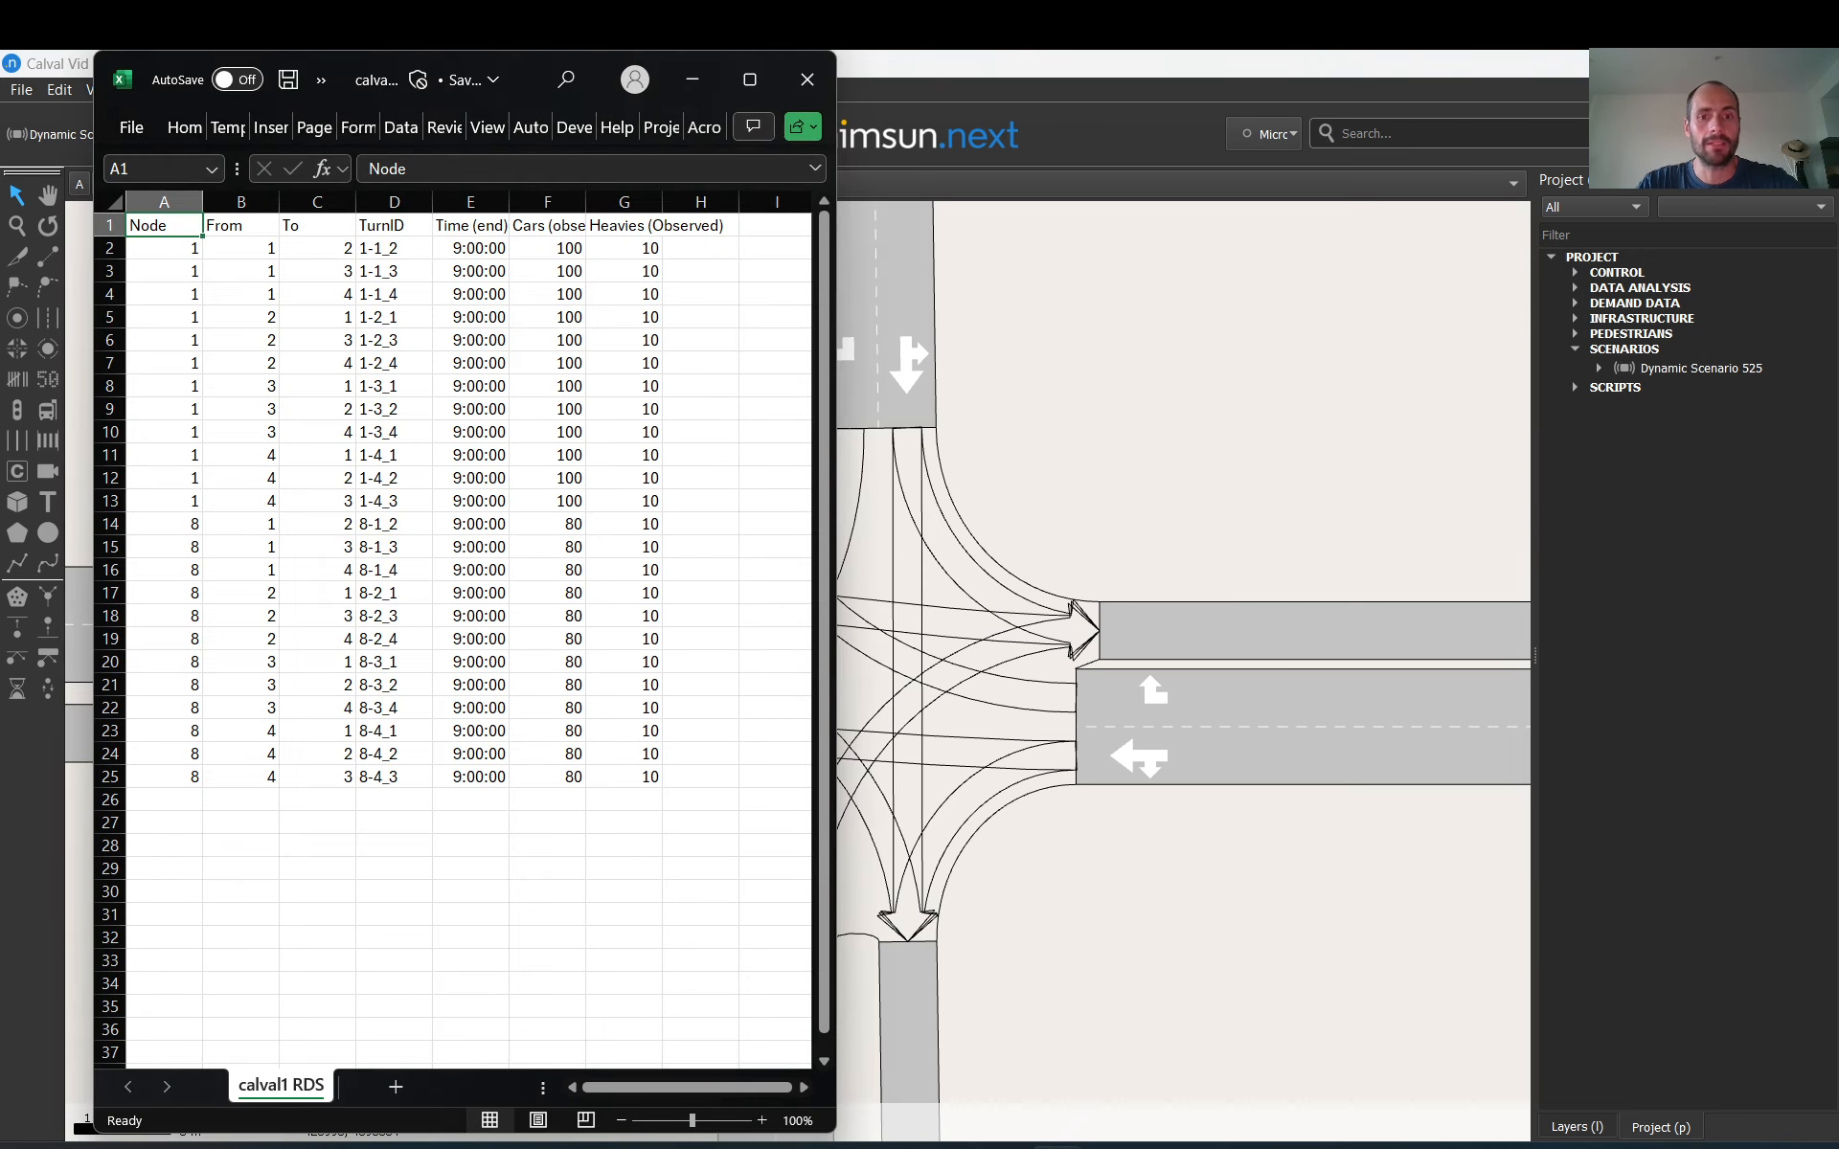
{"action": "left_click", "coordinate": [382, 250]}
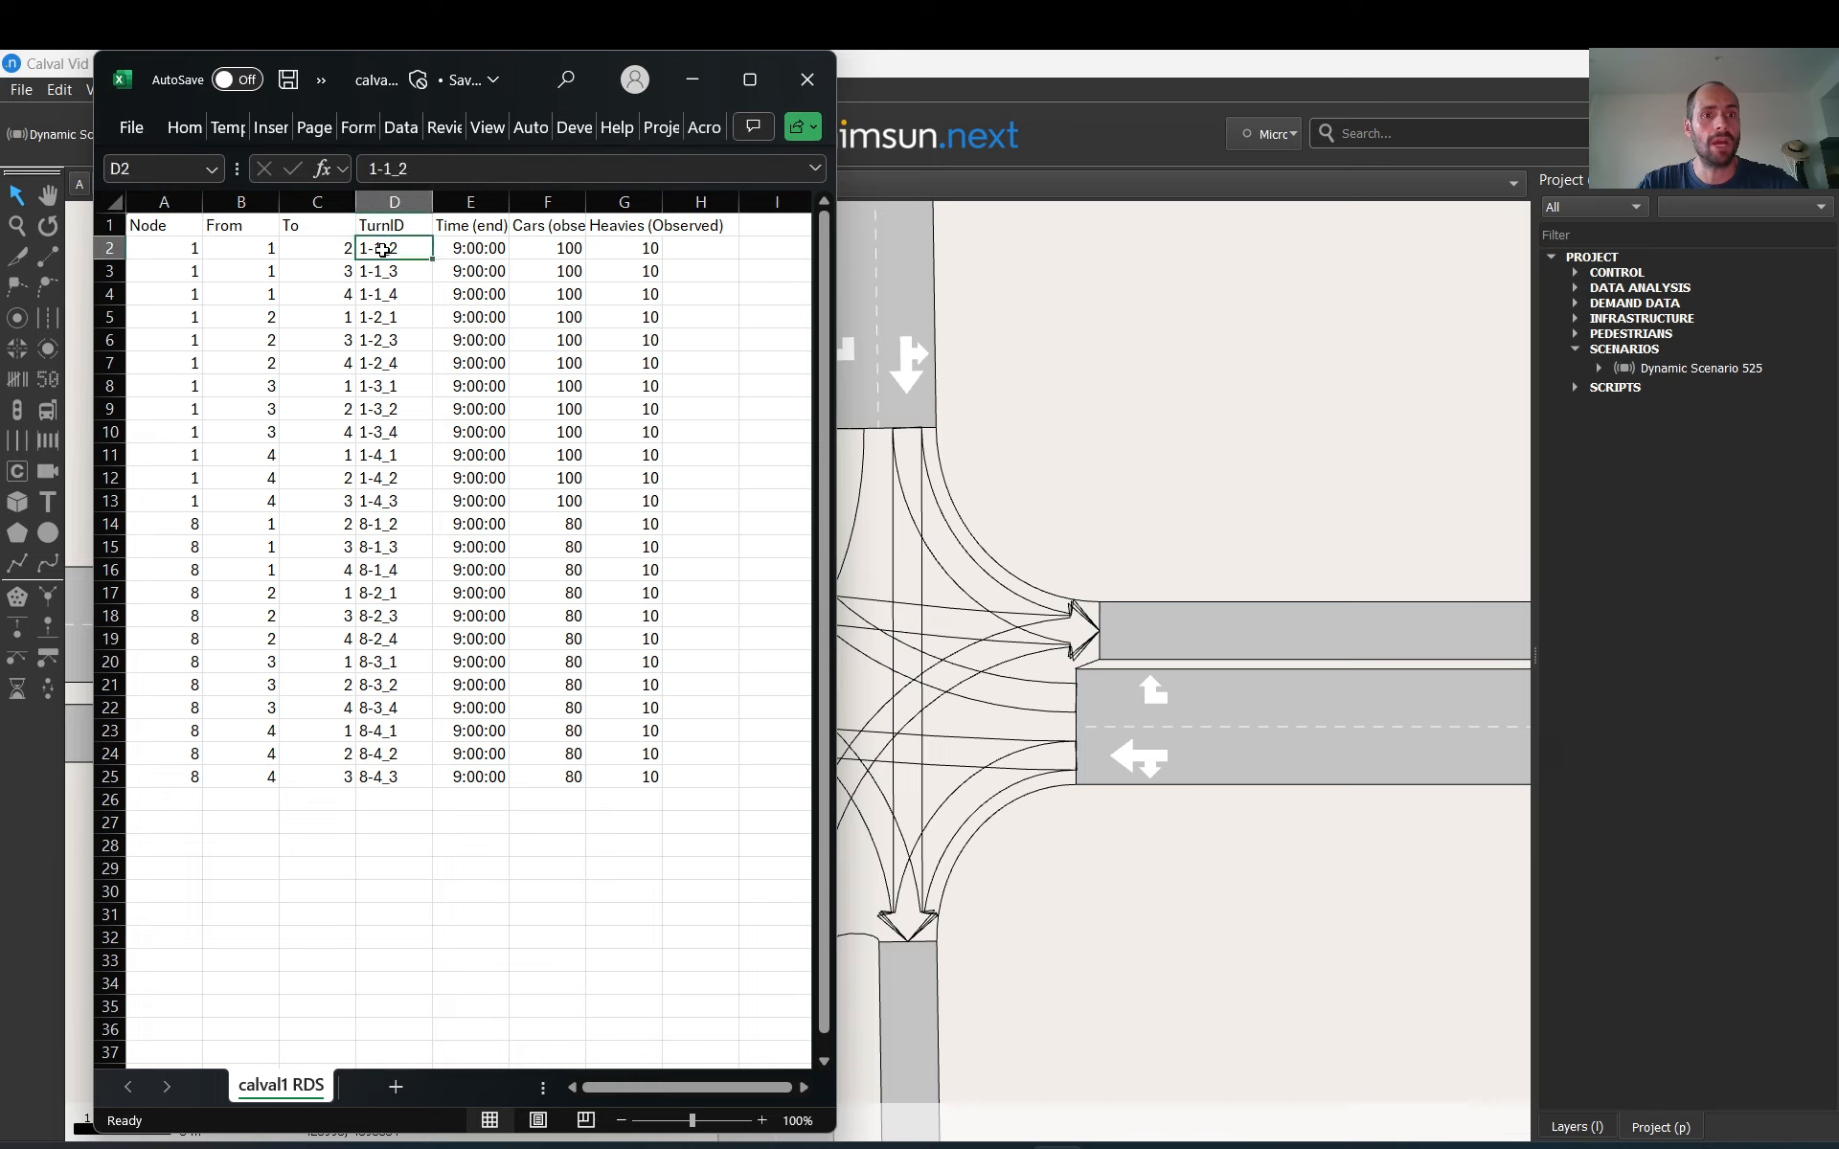
{"action": "left_click_drag", "start_coordinate": [384, 250], "coordinate": [478, 249]}
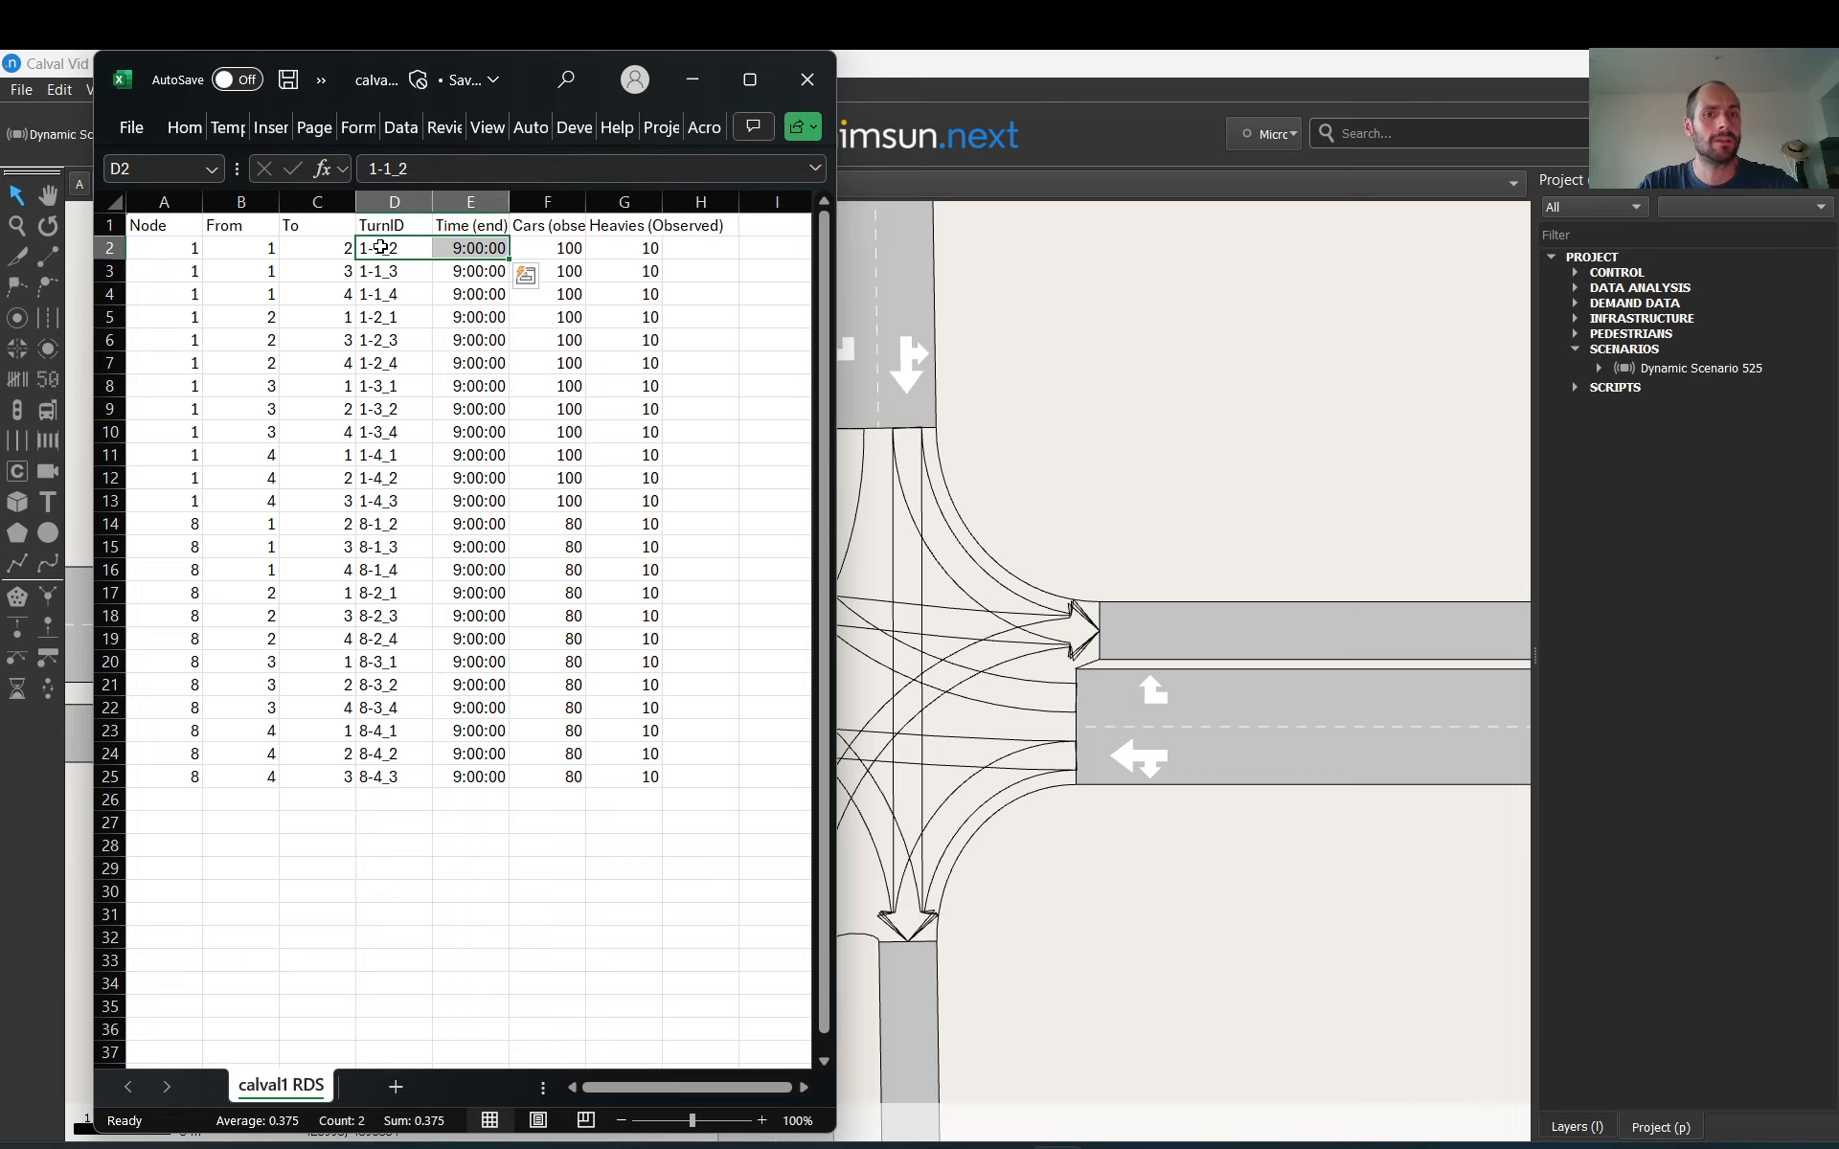
{"action": "left_click_drag", "start_coordinate": [381, 247], "coordinate": [613, 248]}
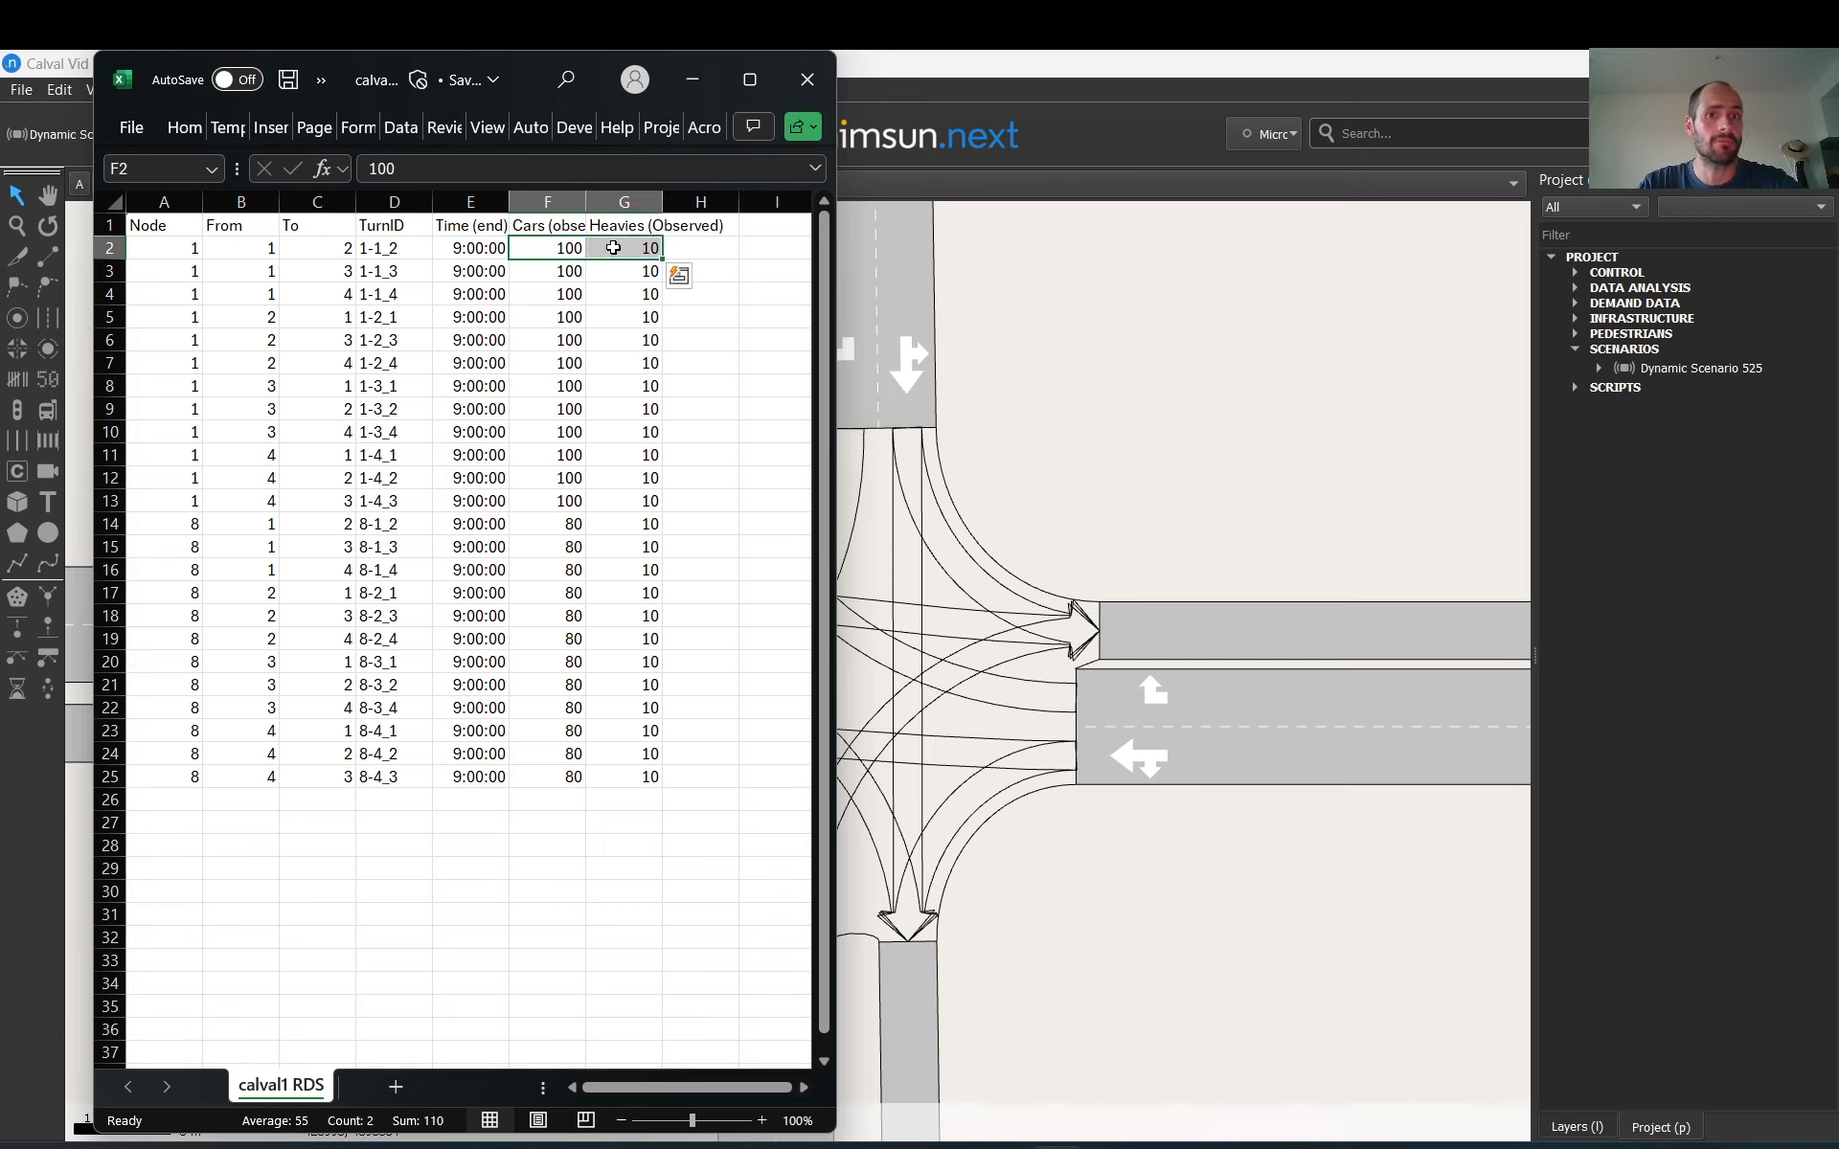
{"action": "left_click", "coordinate": [1016, 494]}
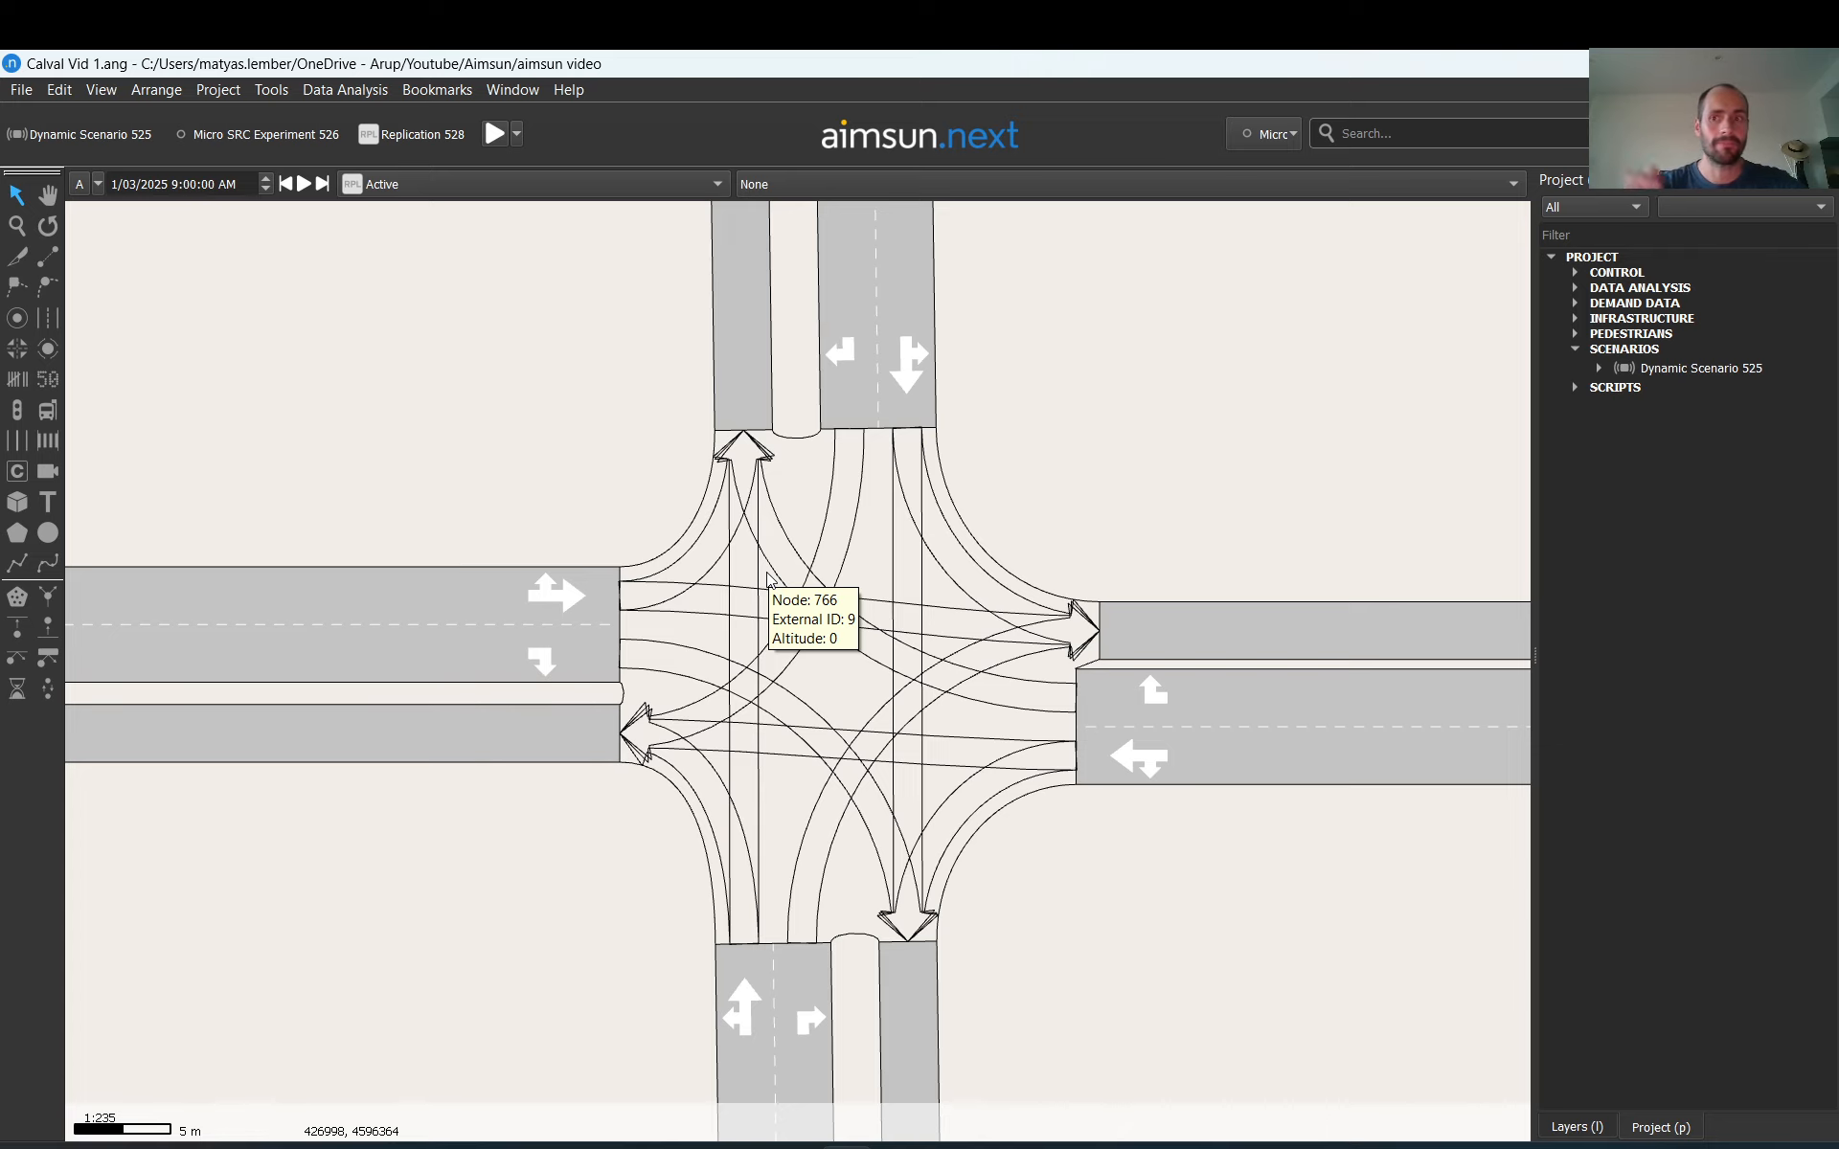
Step: Expand the project's data analysis items and examine the whole grid network and its upper-left intersection
{"action": "left_click", "coordinate": [1576, 287]}
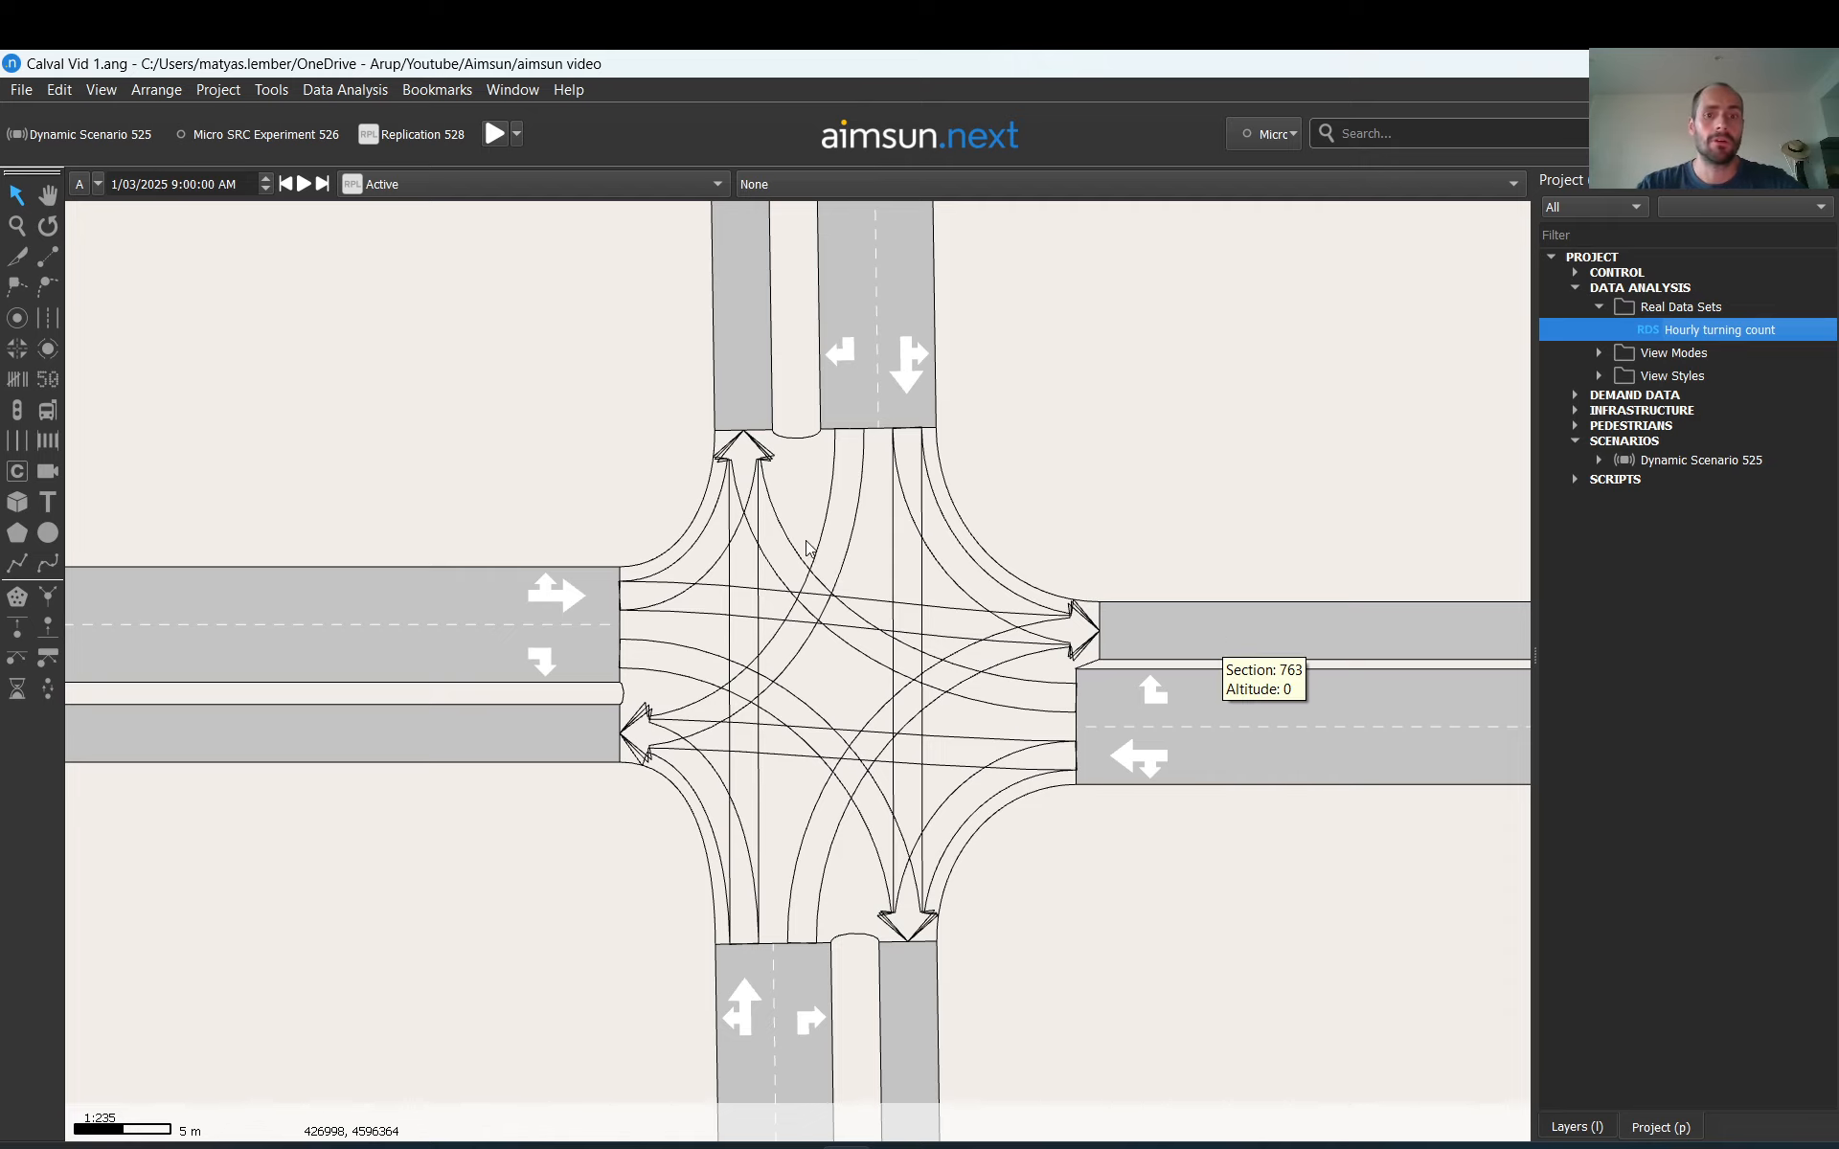
{"action": "scroll", "coordinate": [688, 491], "scroll_direction": "down", "scroll_amount": 5}
{"action": "scroll", "coordinate": [687, 492], "scroll_direction": "down", "scroll_amount": 1}
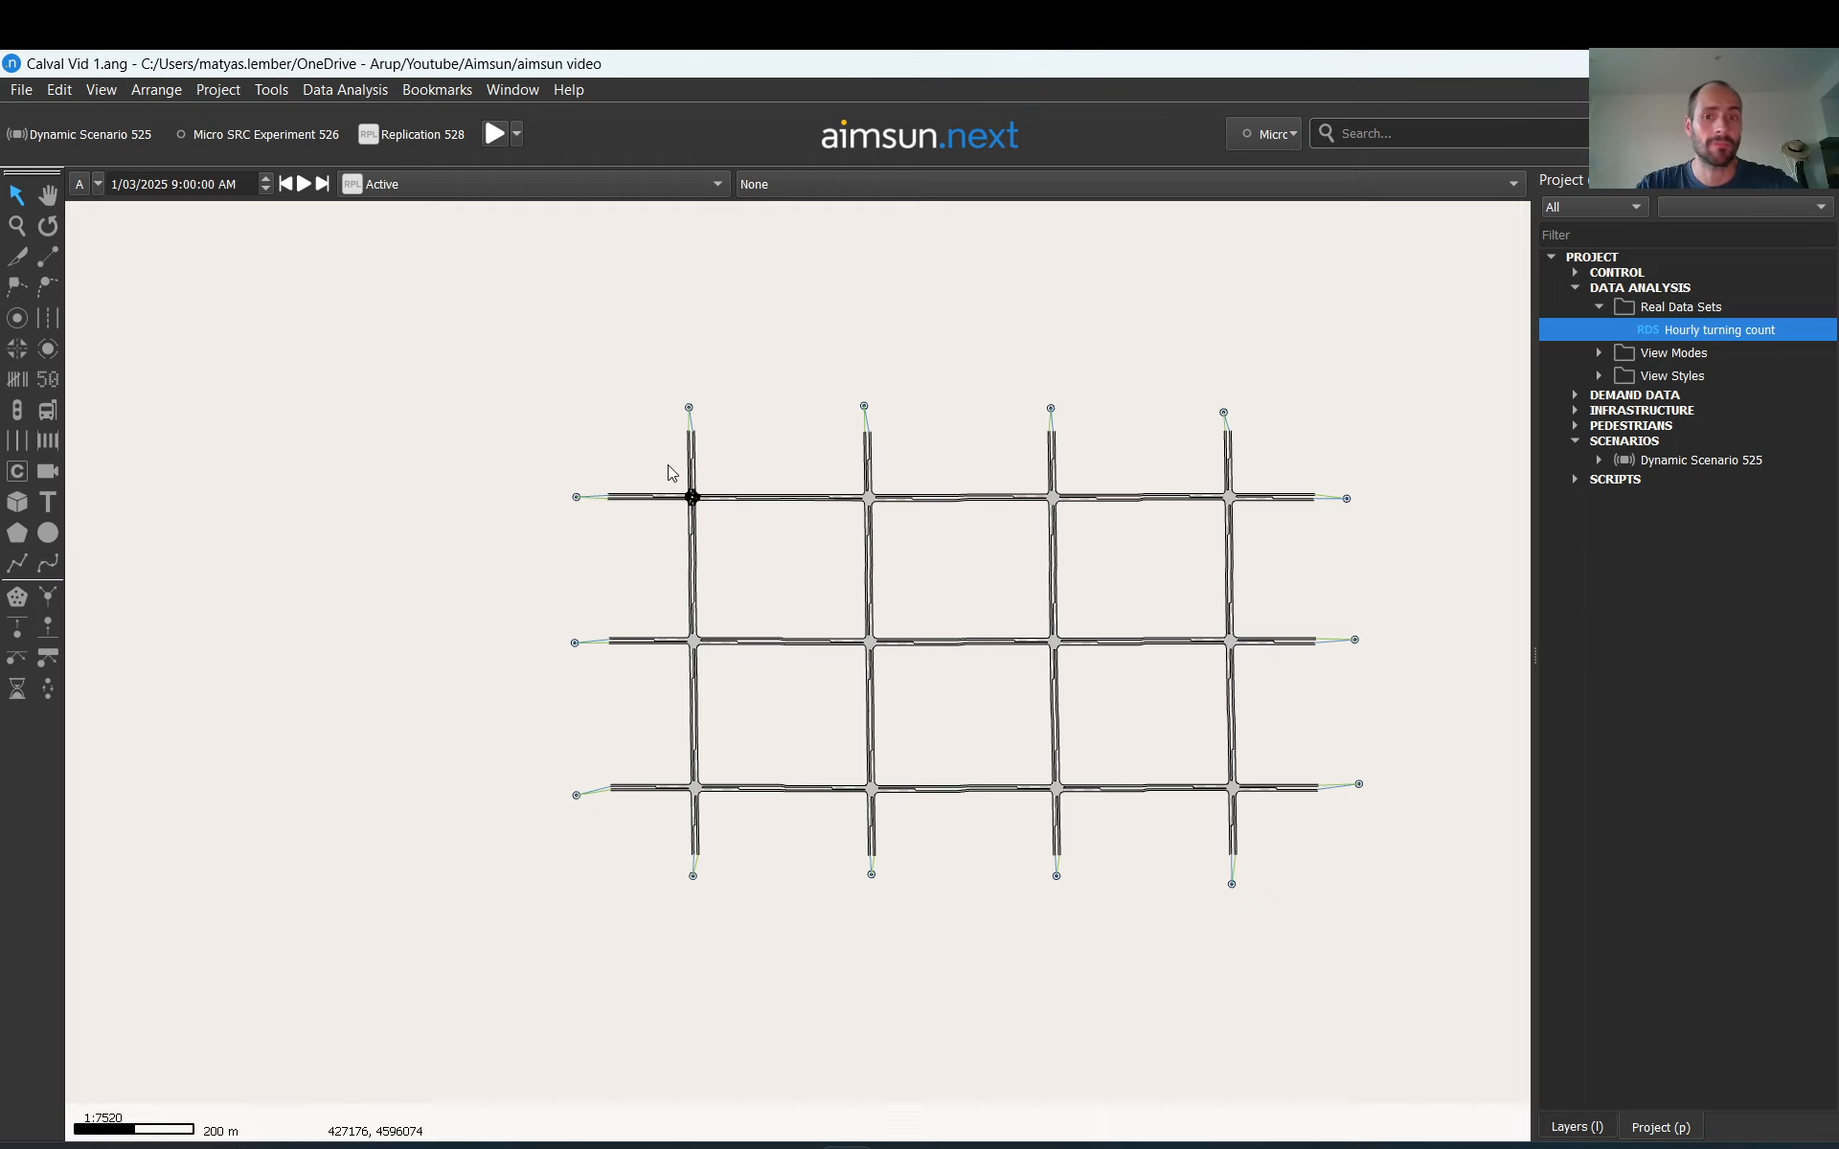
{"action": "scroll", "coordinate": [668, 463], "scroll_direction": "up", "scroll_amount": 1}
{"action": "scroll", "coordinate": [730, 534], "scroll_direction": "up", "scroll_amount": 2}
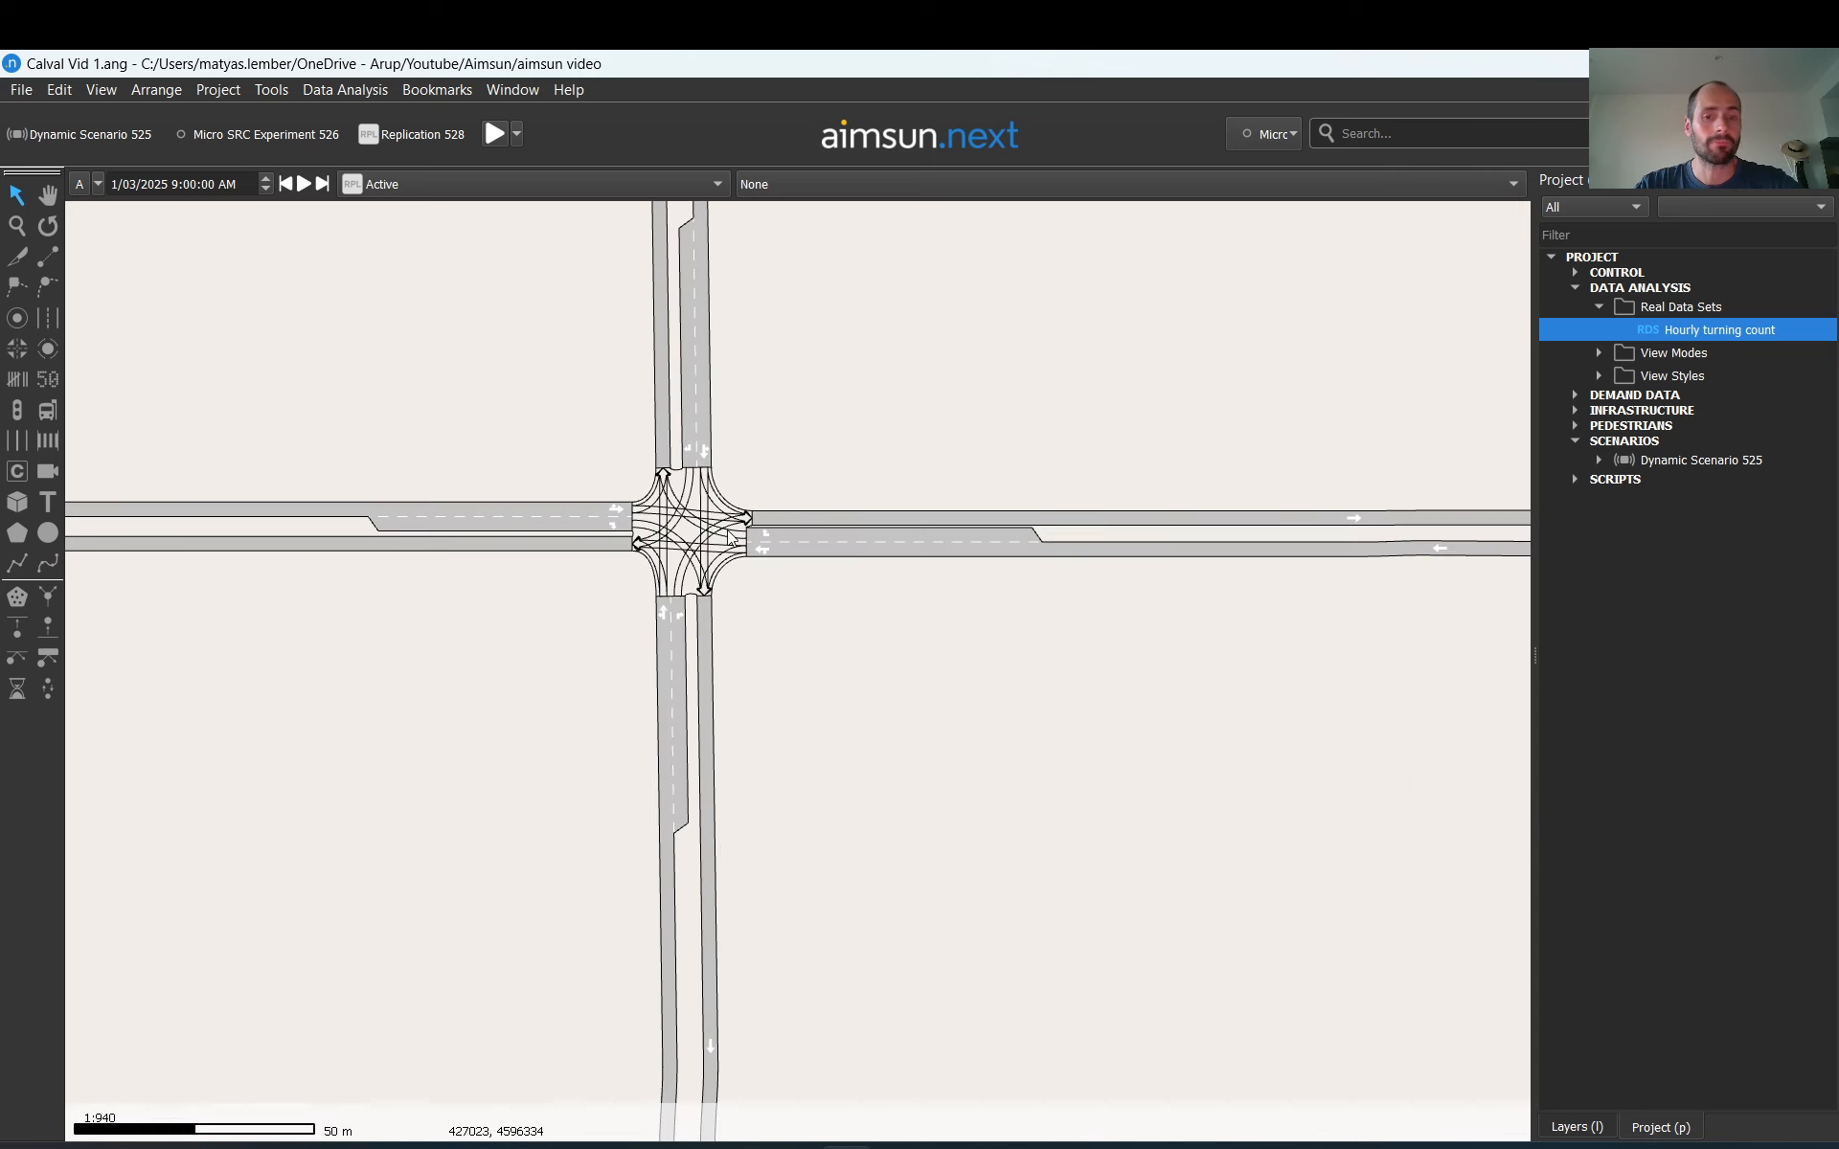
{"action": "scroll", "coordinate": [661, 529], "scroll_direction": "up", "scroll_amount": 3}
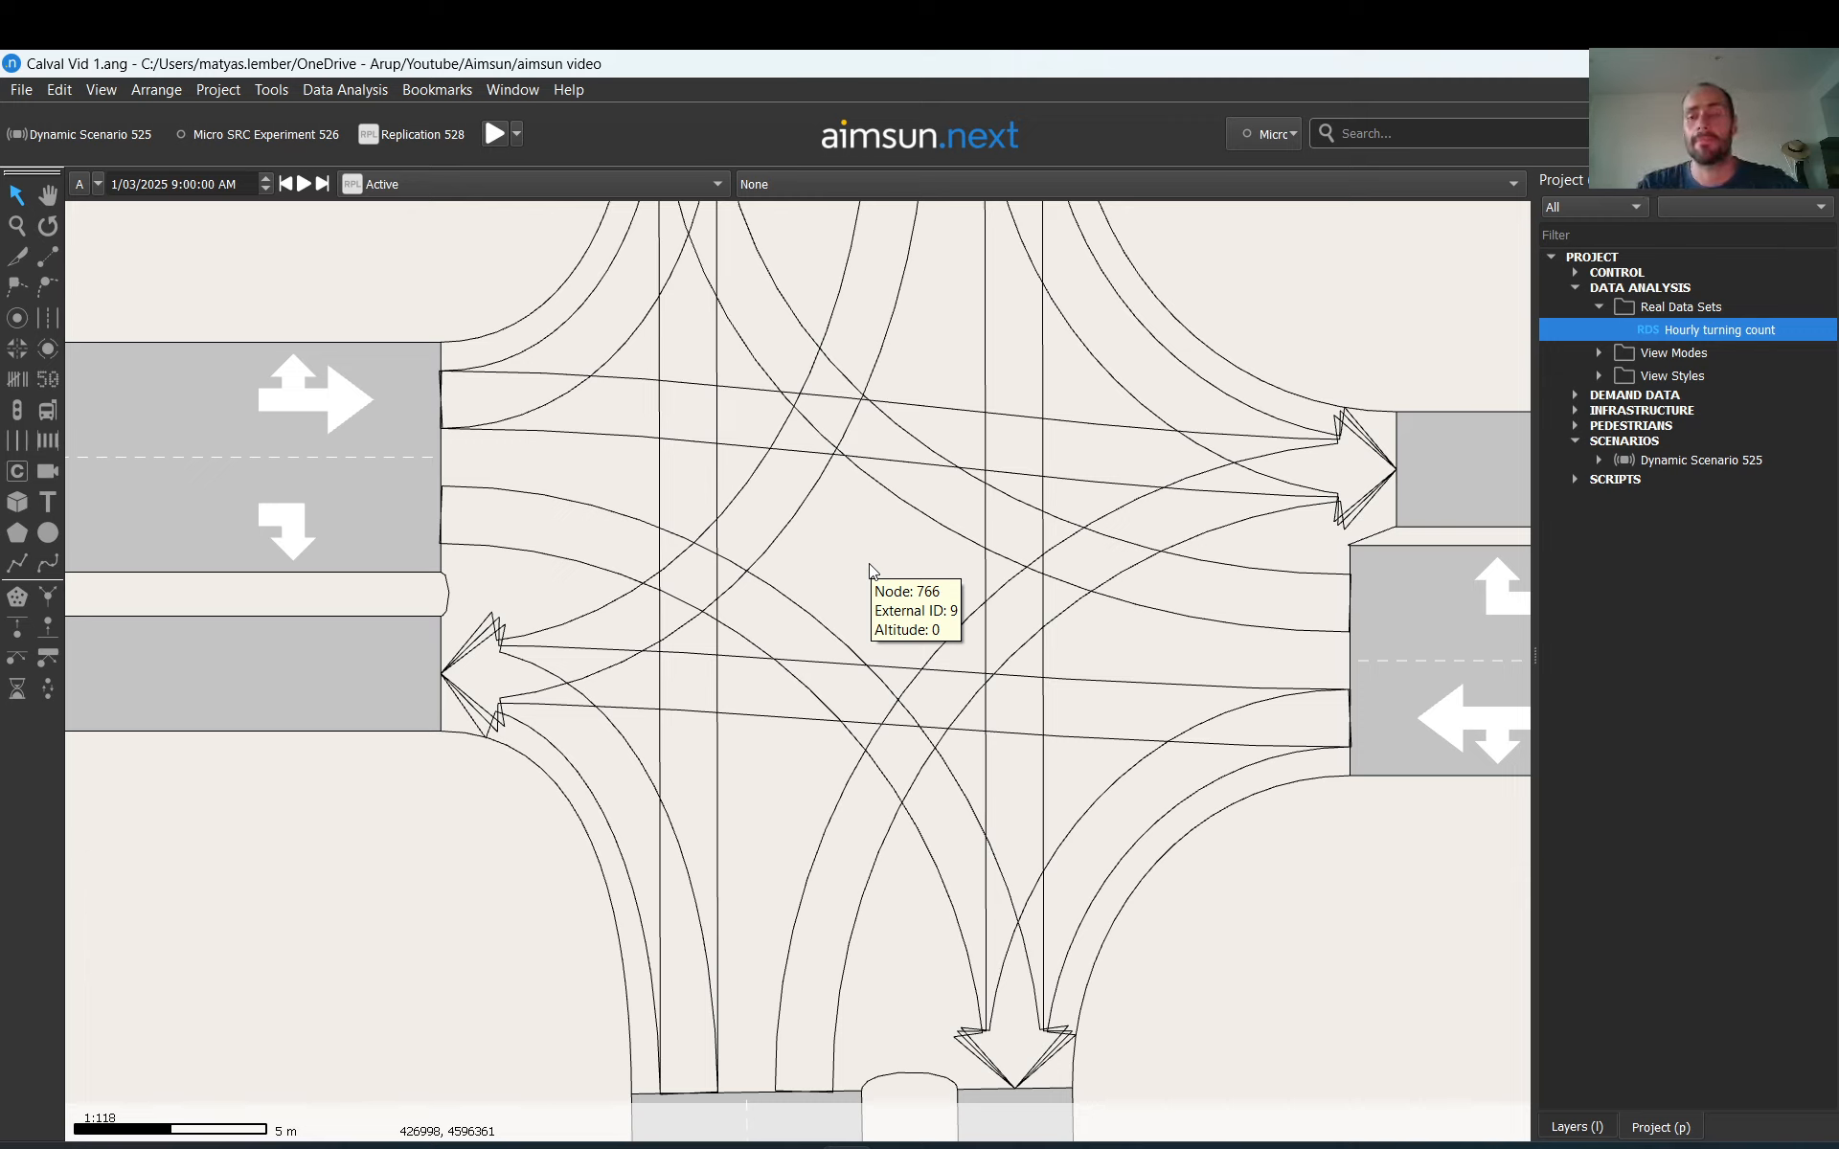
Step: Create a new Real Data Set under the project's data analysis items
{"action": "left_click", "coordinate": [1580, 290]}
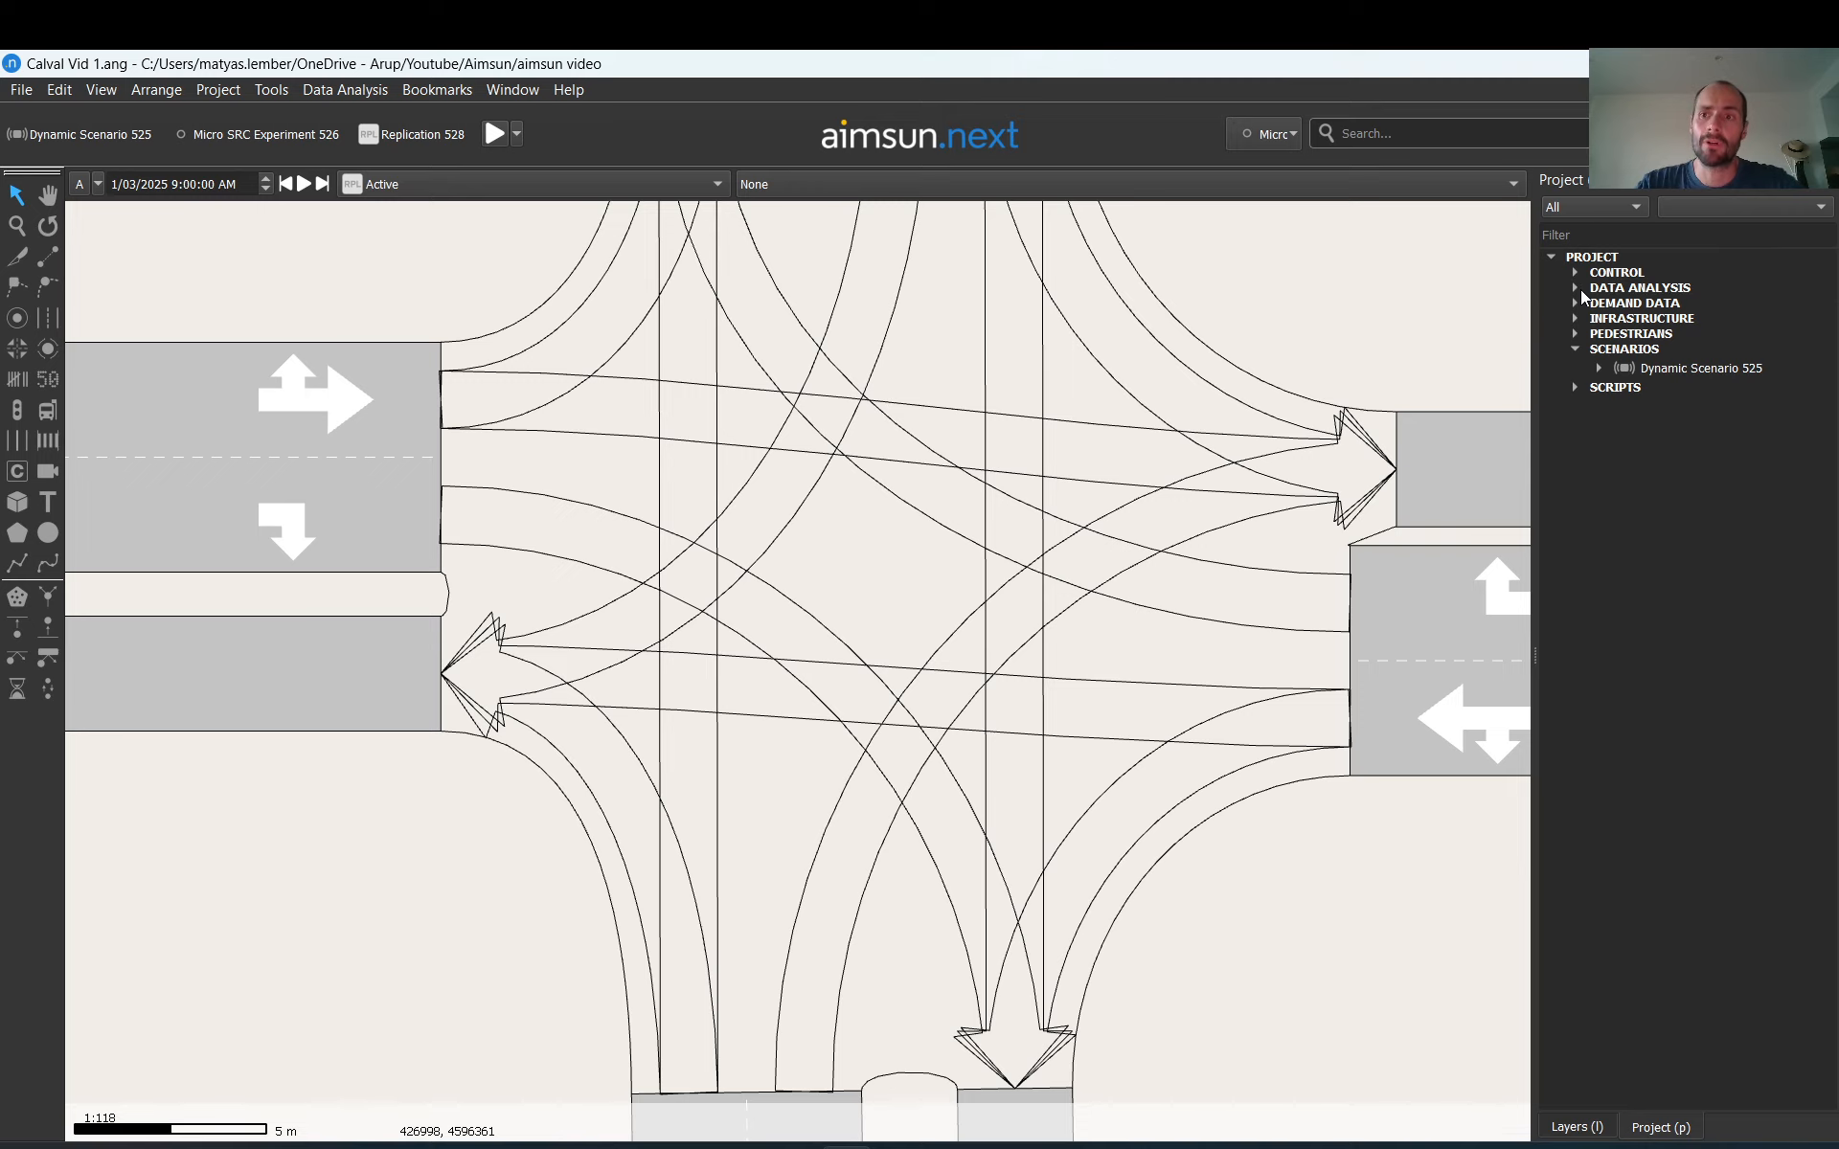
{"action": "left_click", "coordinate": [1586, 257]}
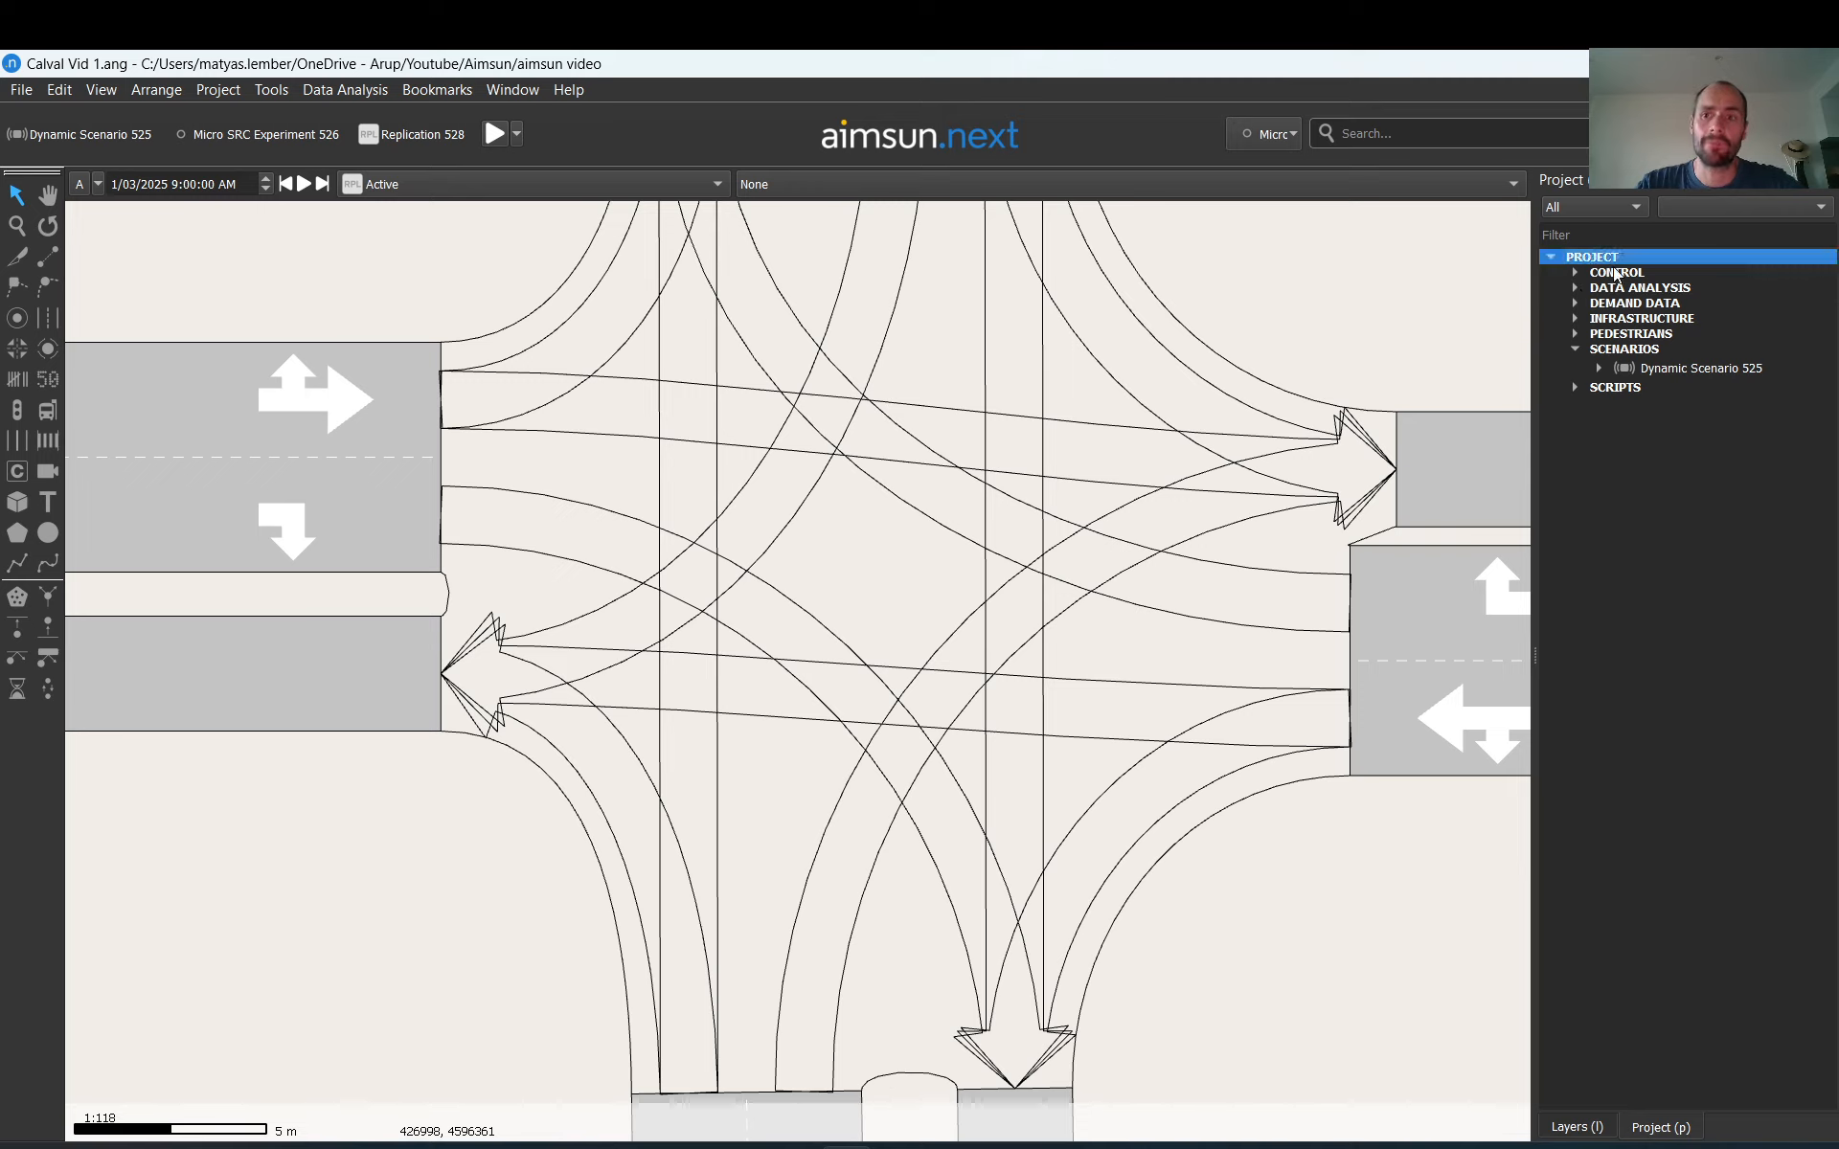
{"action": "right_click", "coordinate": [1664, 289]}
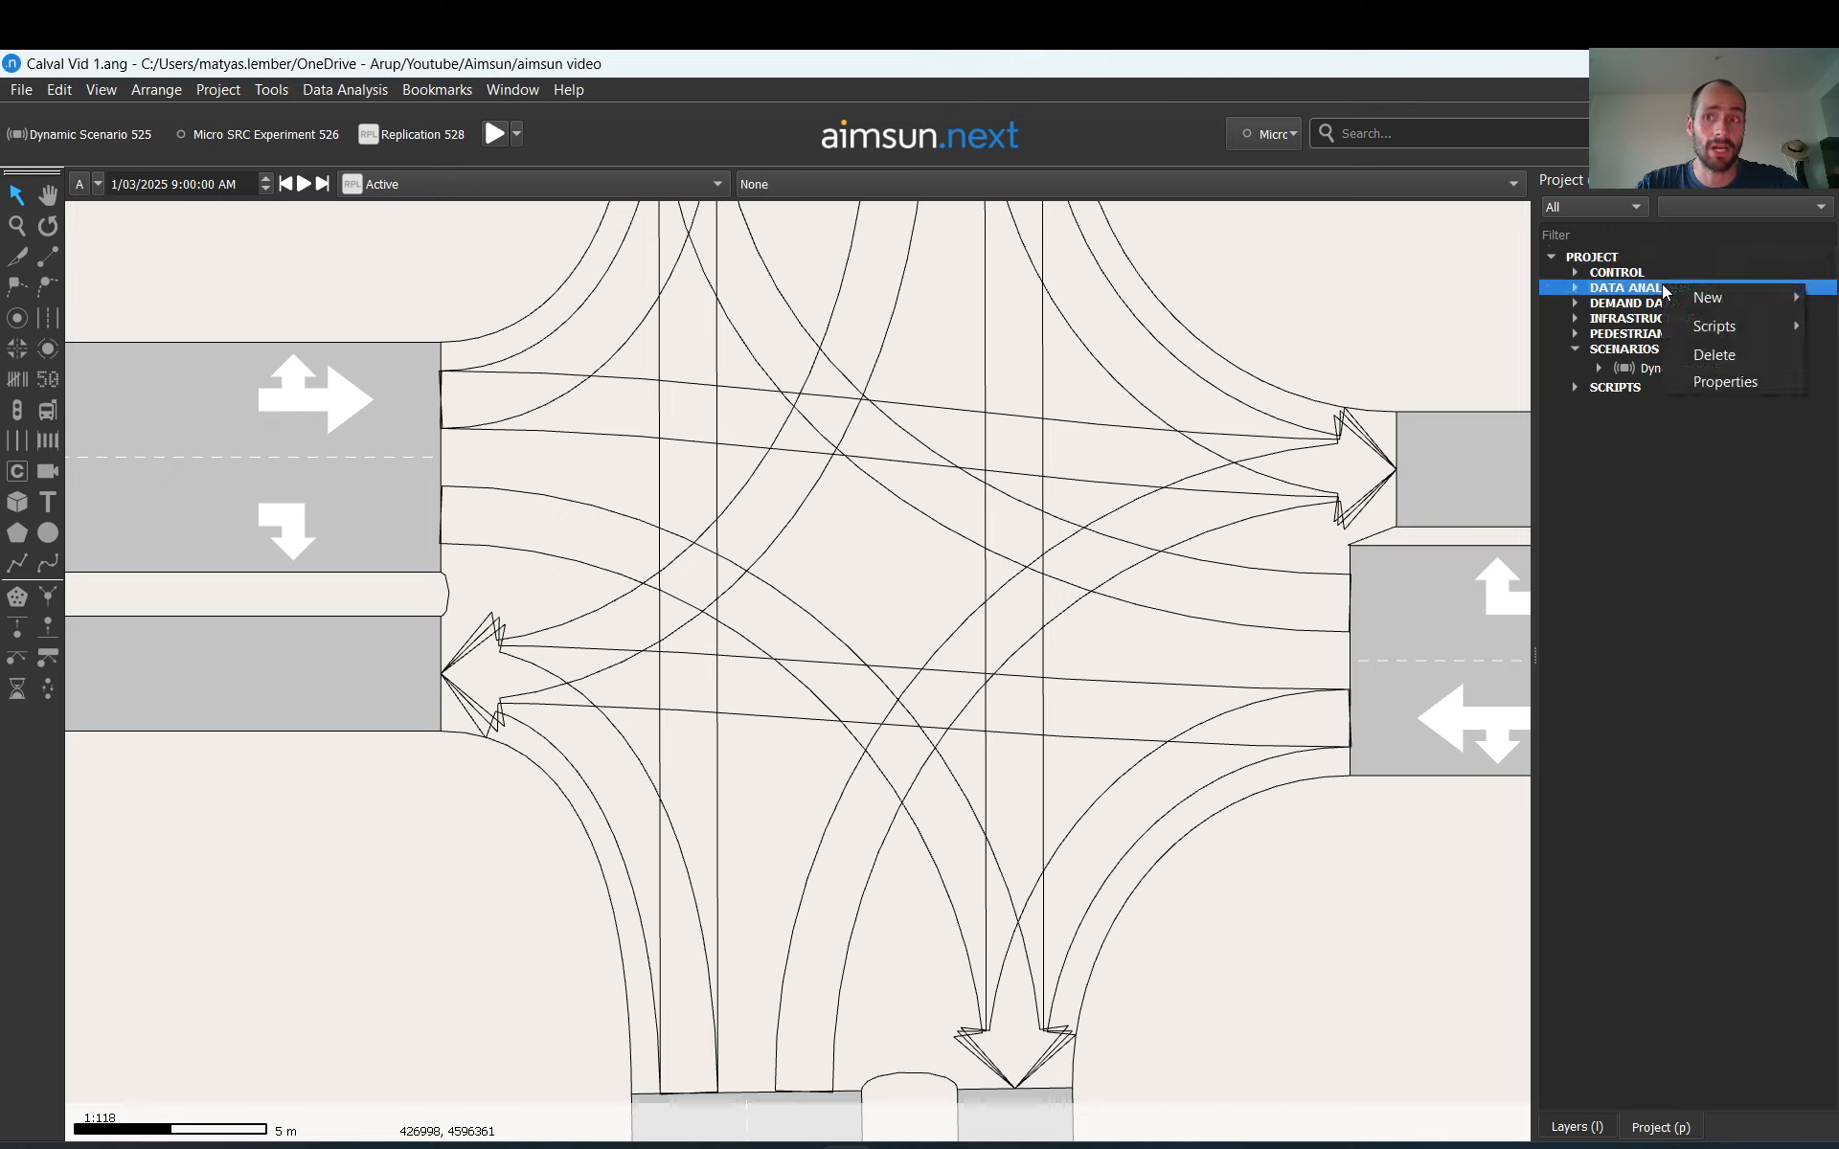
{"action": "mouse_move", "coordinate": [1696, 289]}
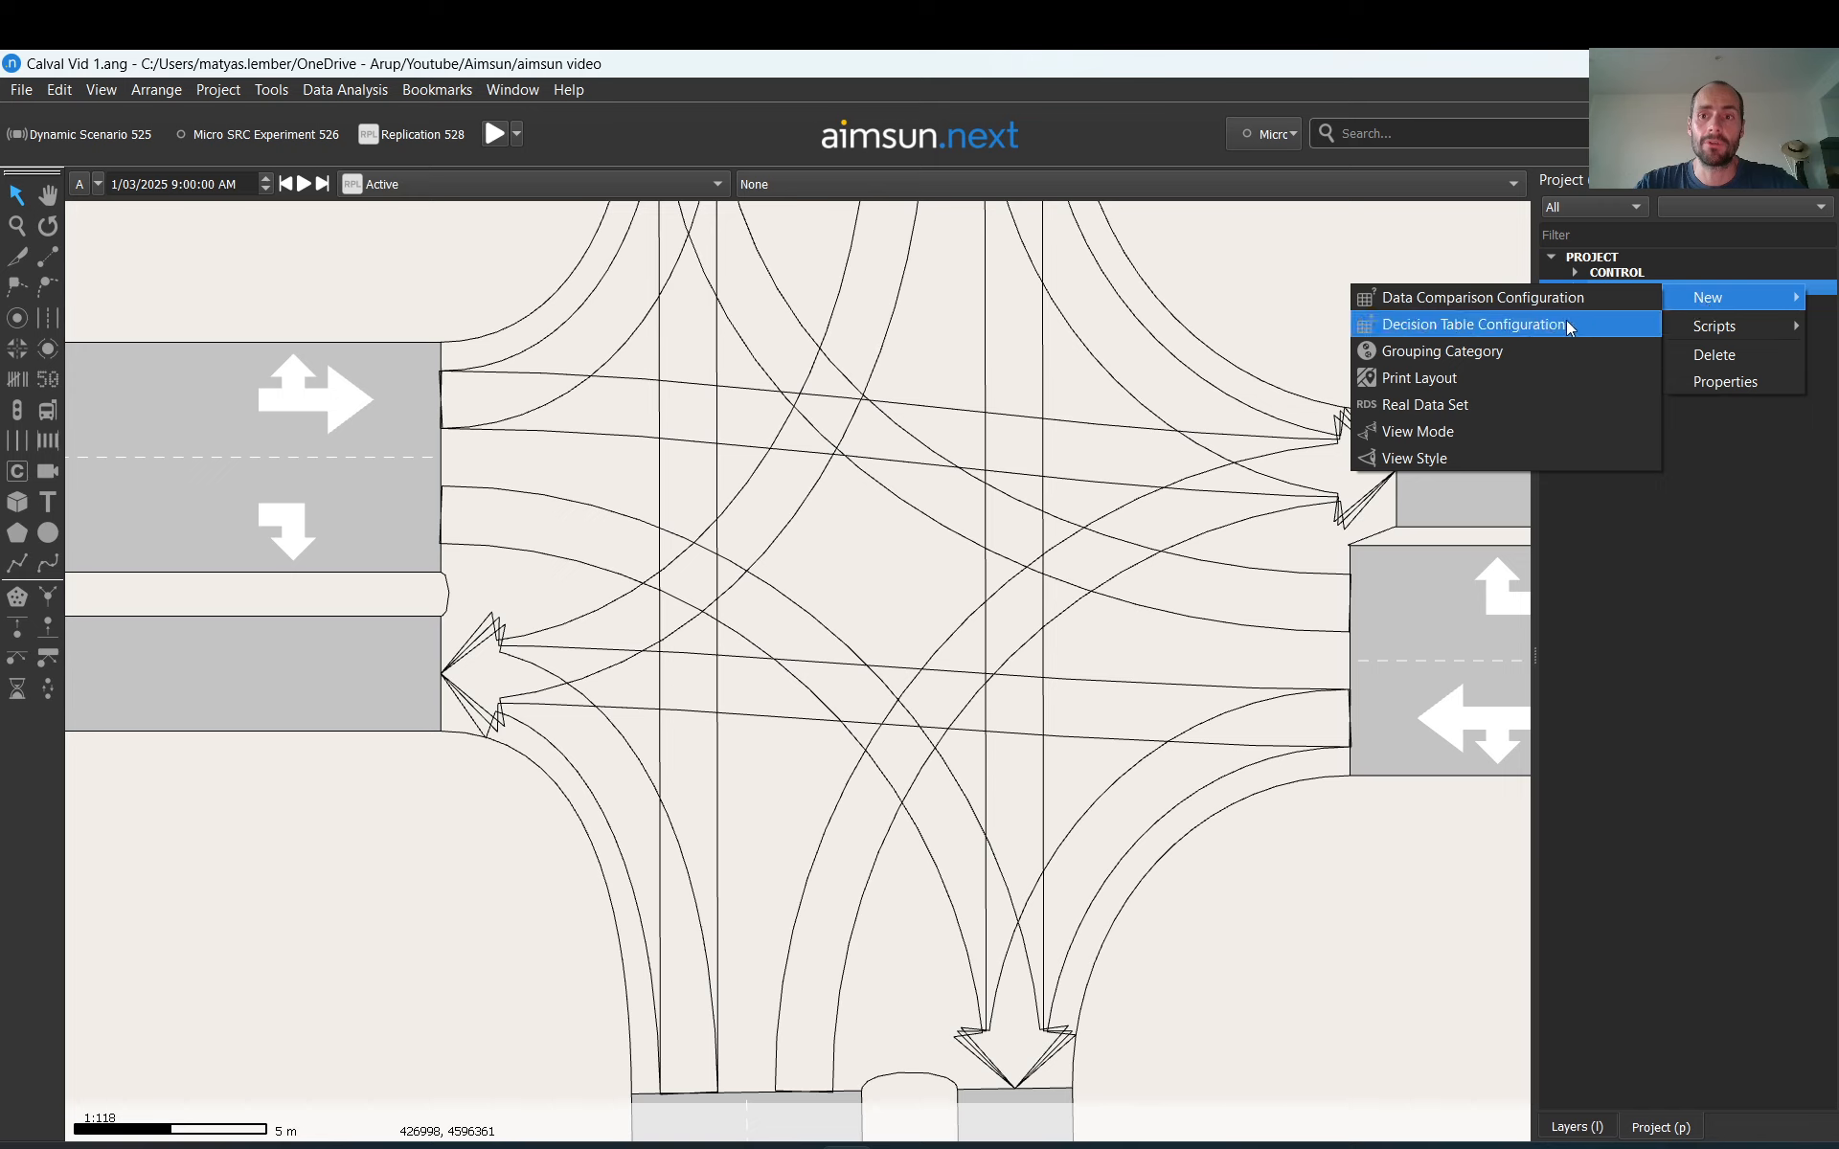
{"action": "left_click", "coordinate": [1448, 407]}
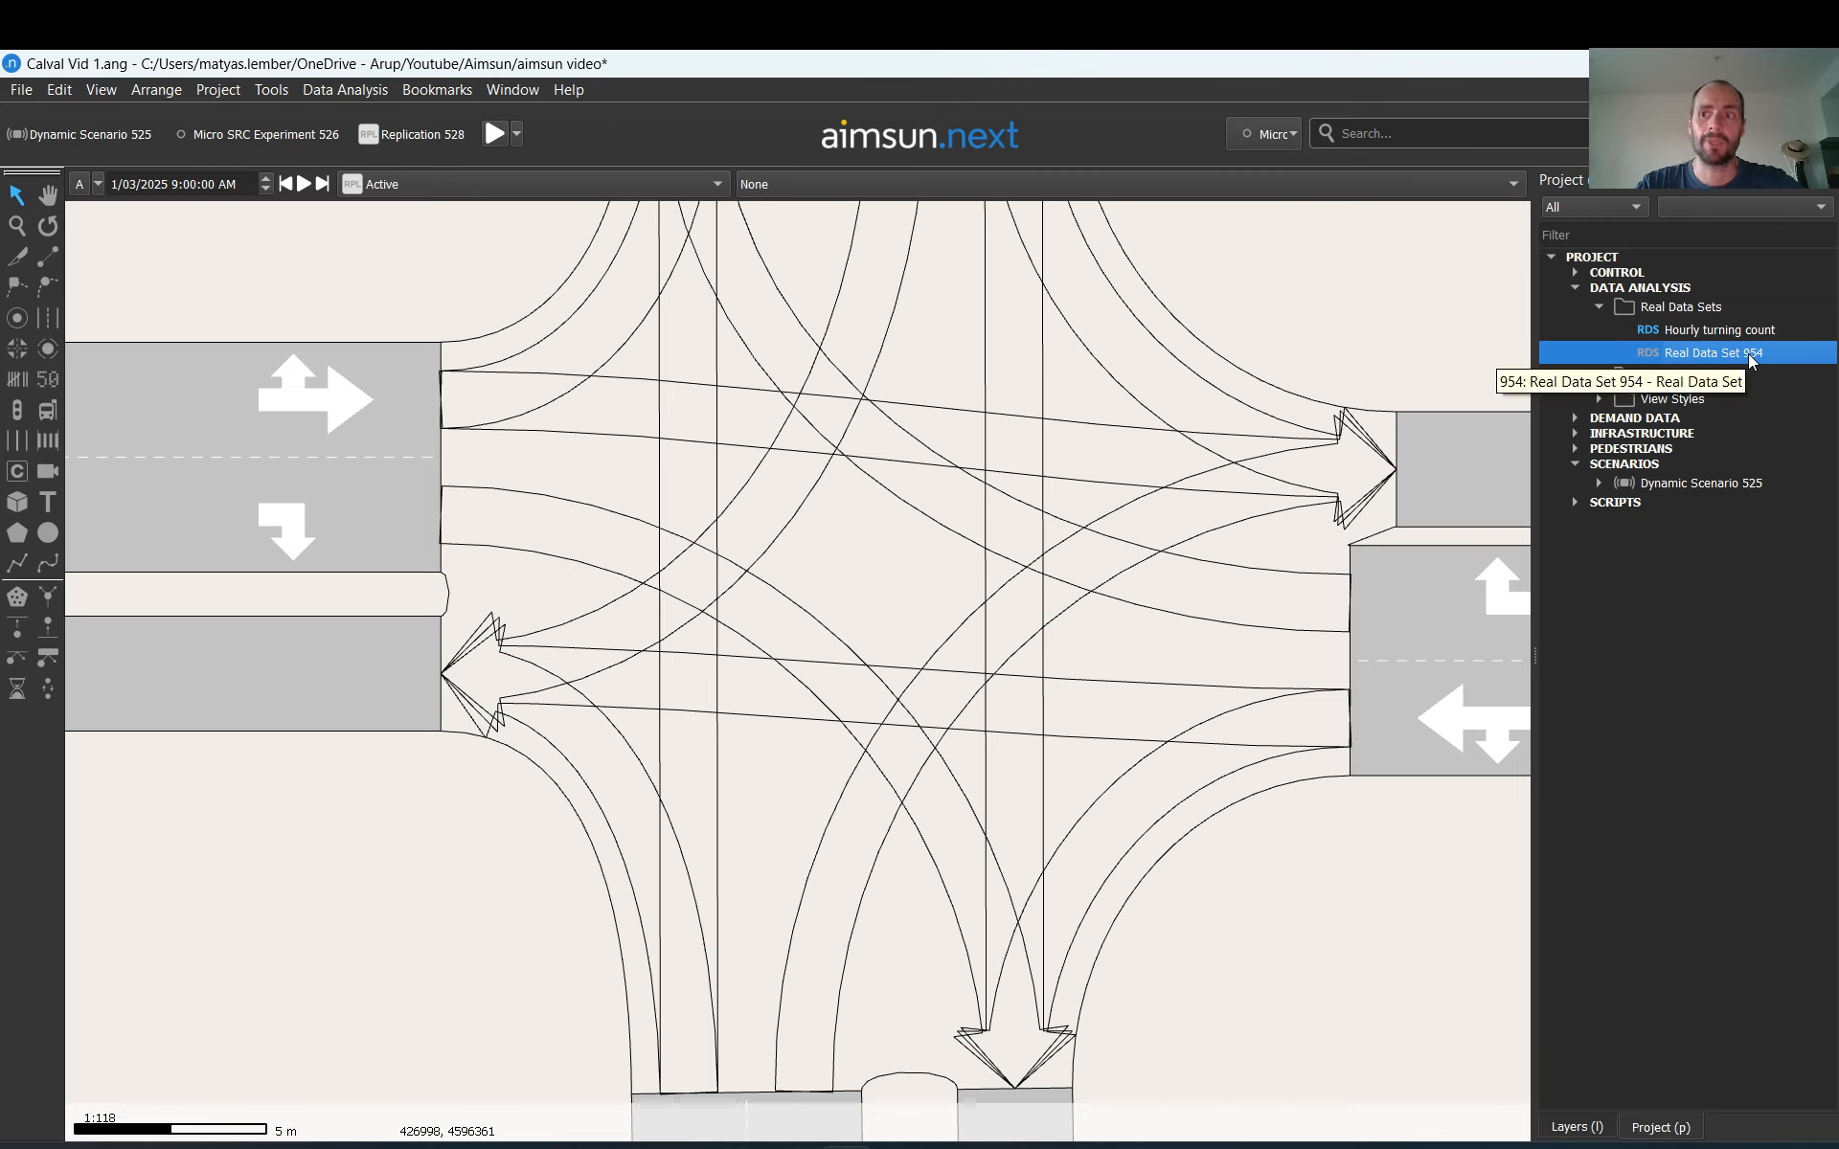
Step: Open the Hourly turning count data set and inspect its Real Data Simple File Reader's properties, including the ID setting
{"action": "left_click", "coordinate": [1682, 335]}
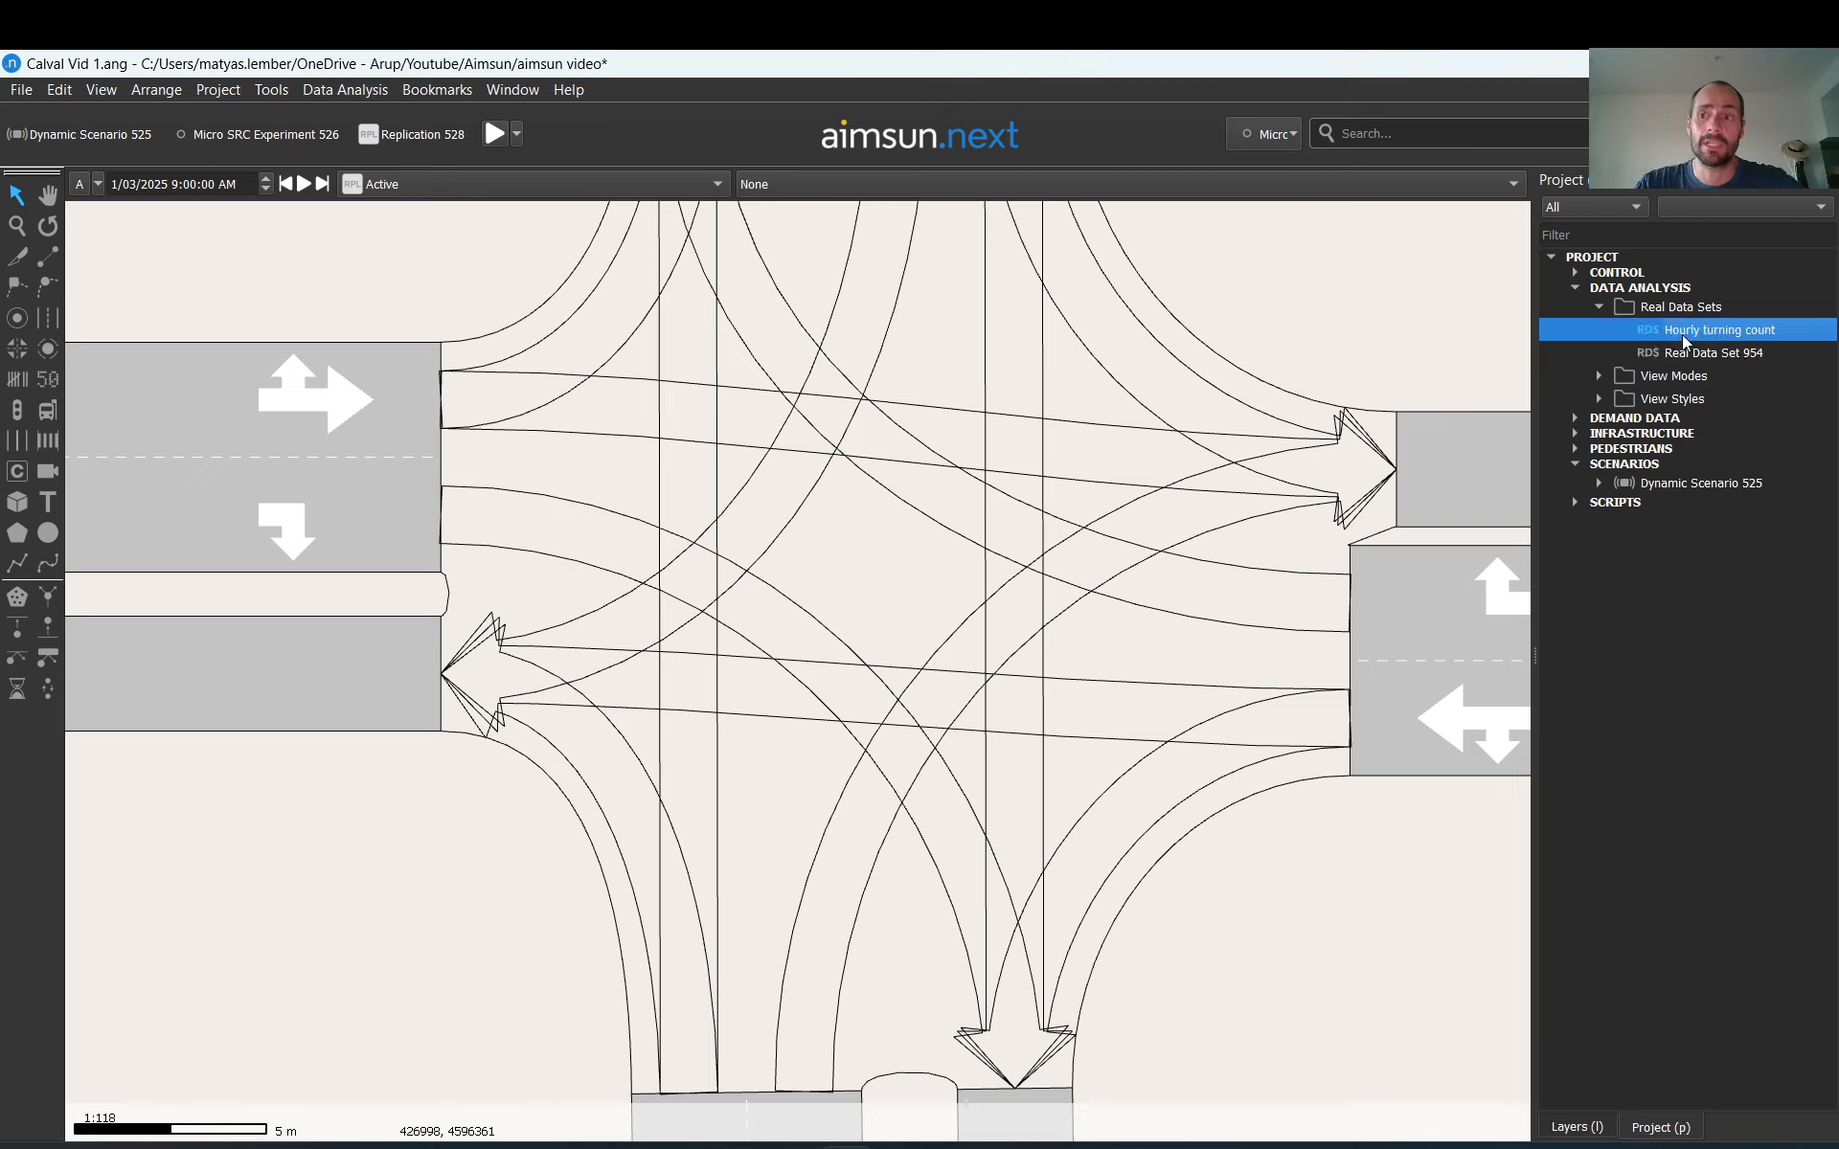
{"action": "double_click", "coordinate": [1683, 335]}
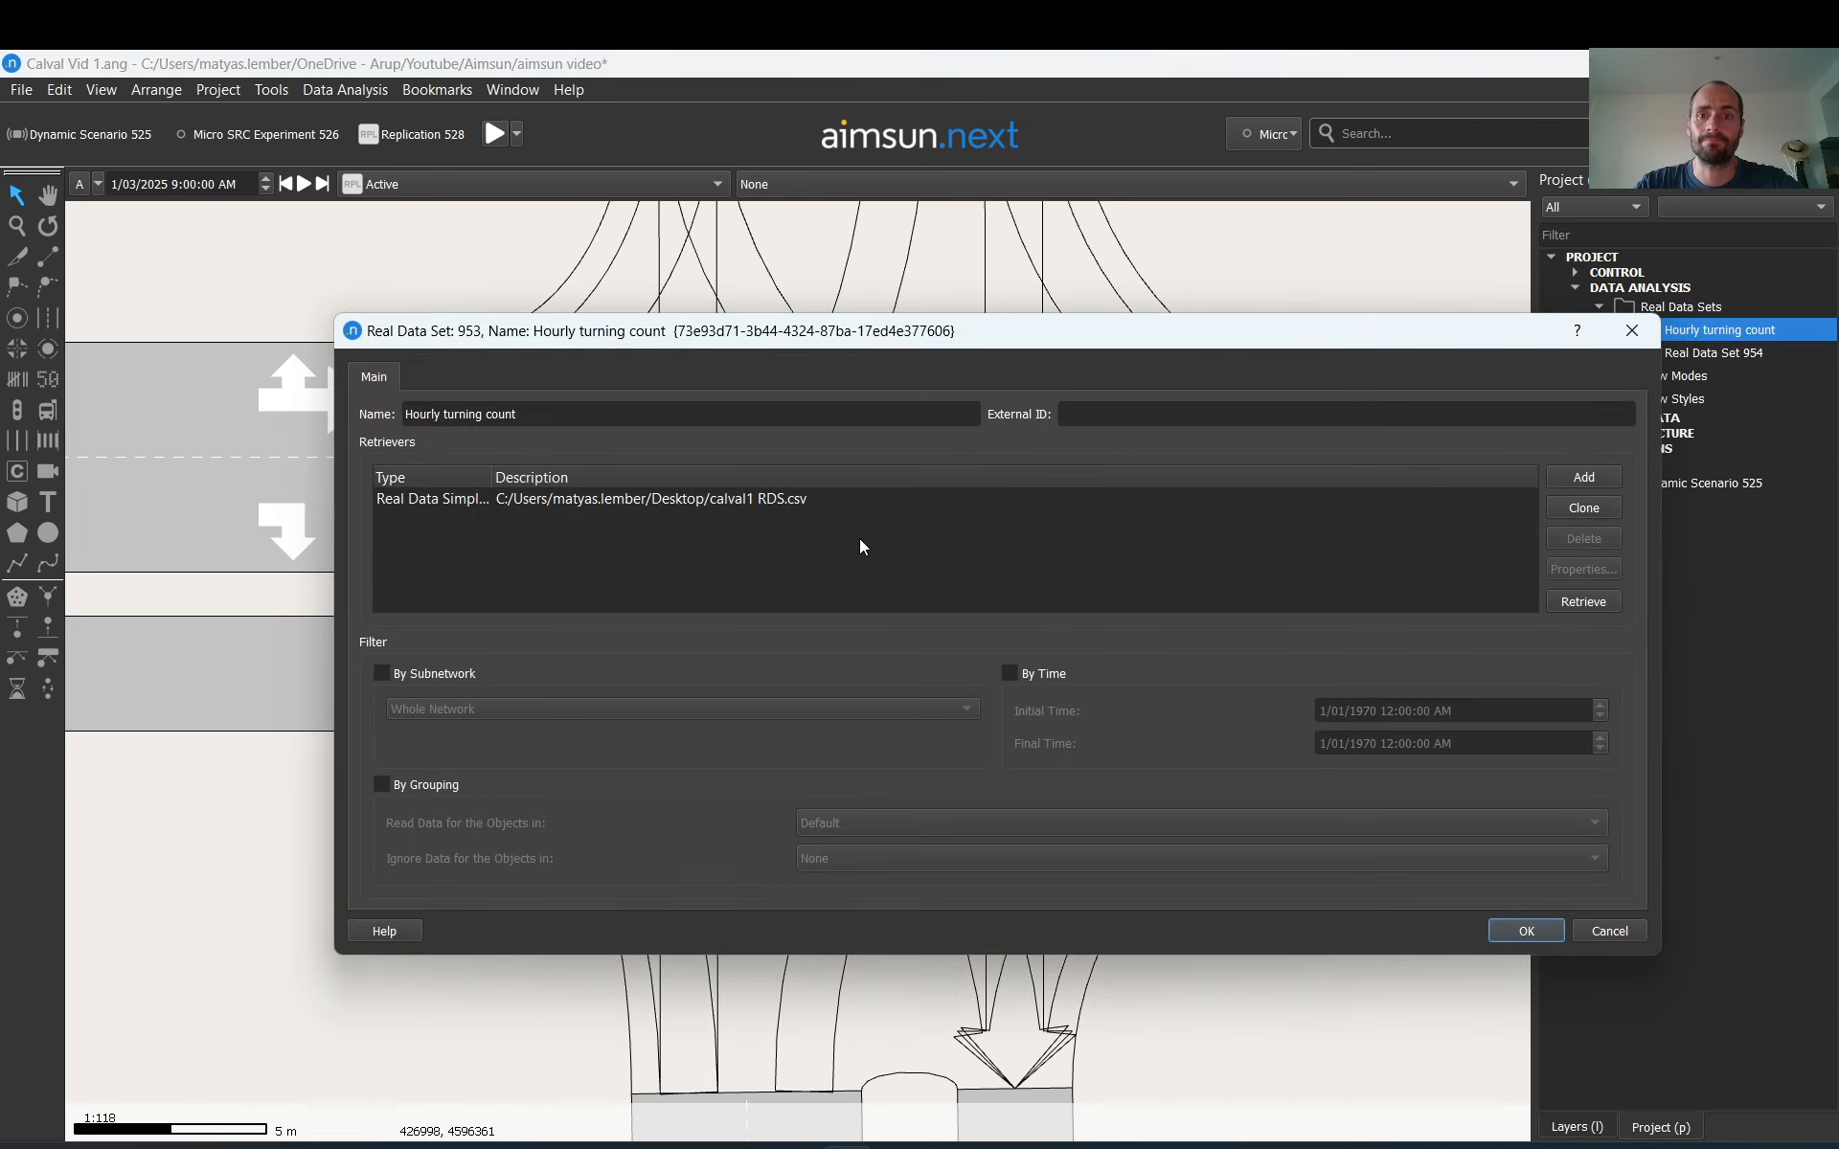
{"action": "left_click", "coordinate": [413, 500]}
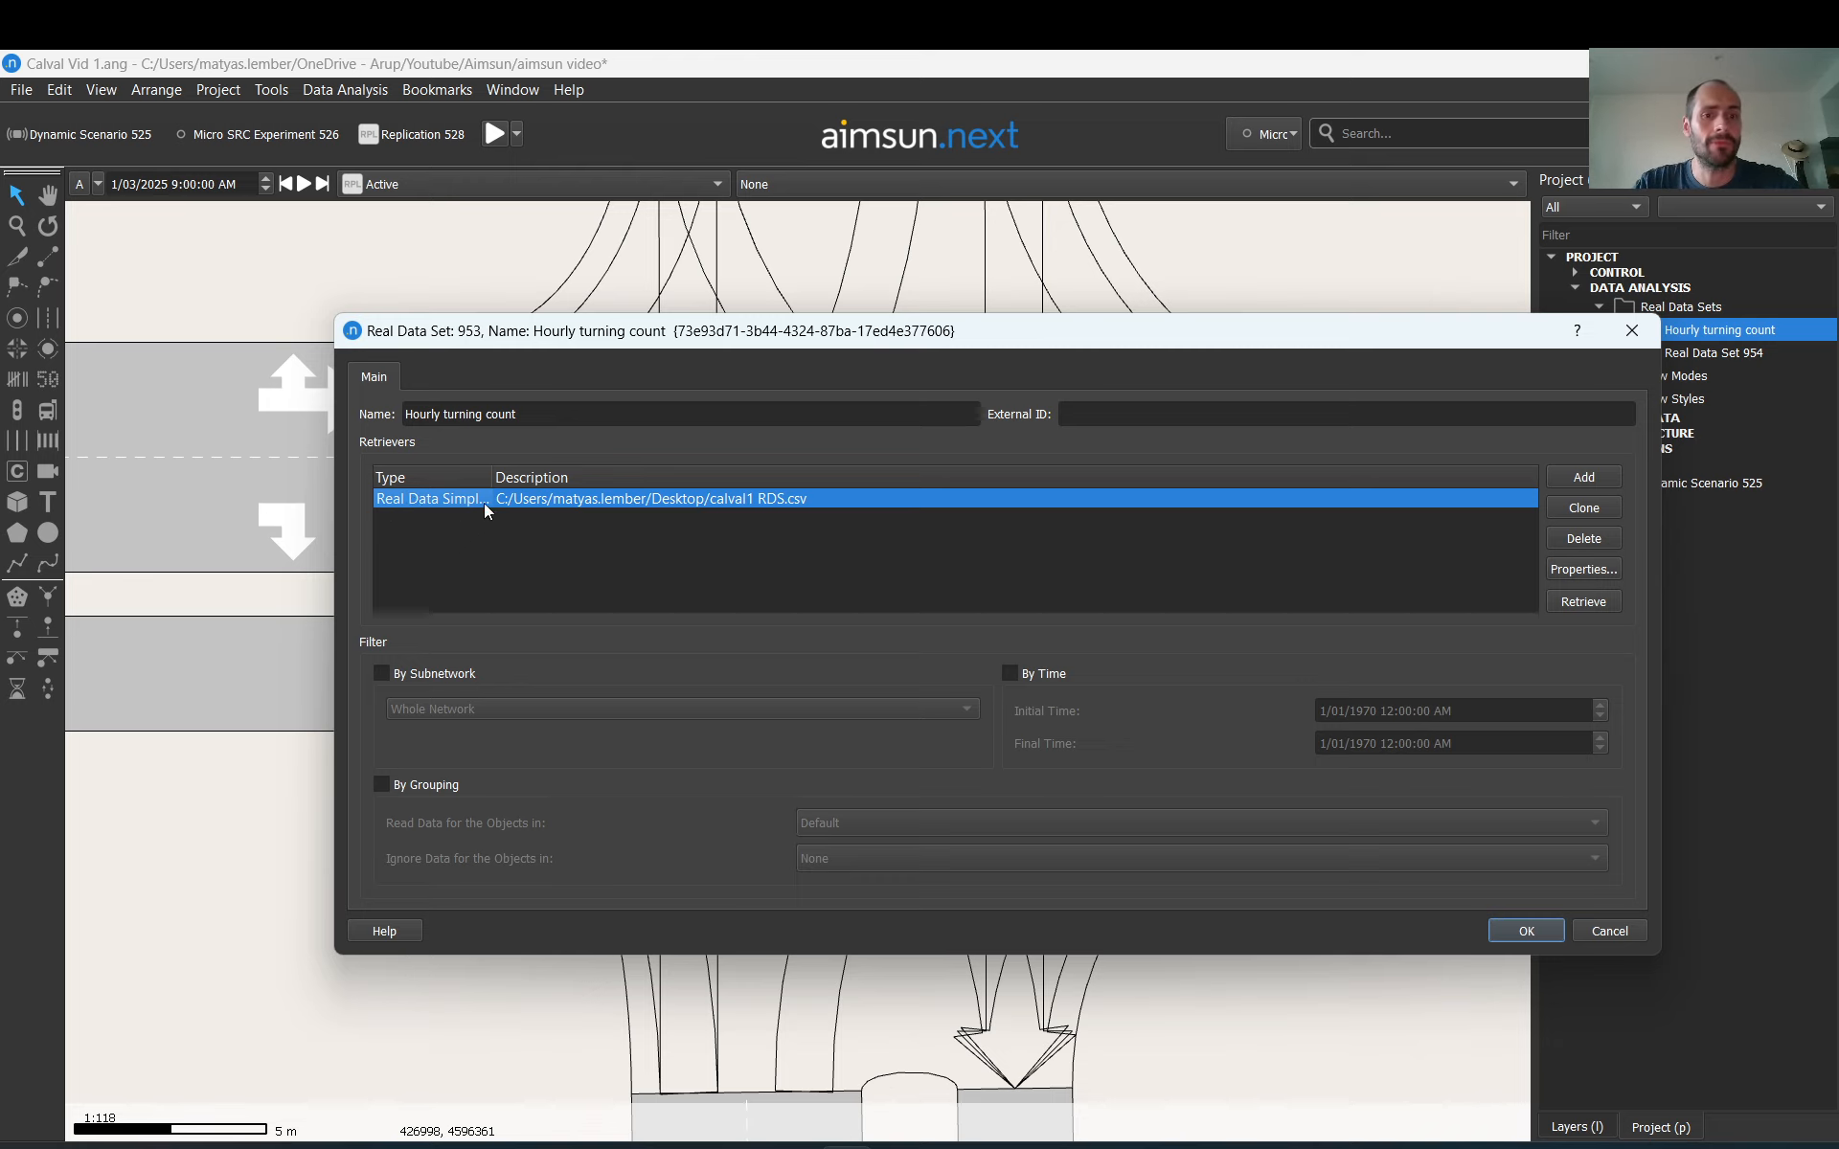
{"action": "left_click_drag", "start_coordinate": [492, 477], "coordinate": [594, 477]}
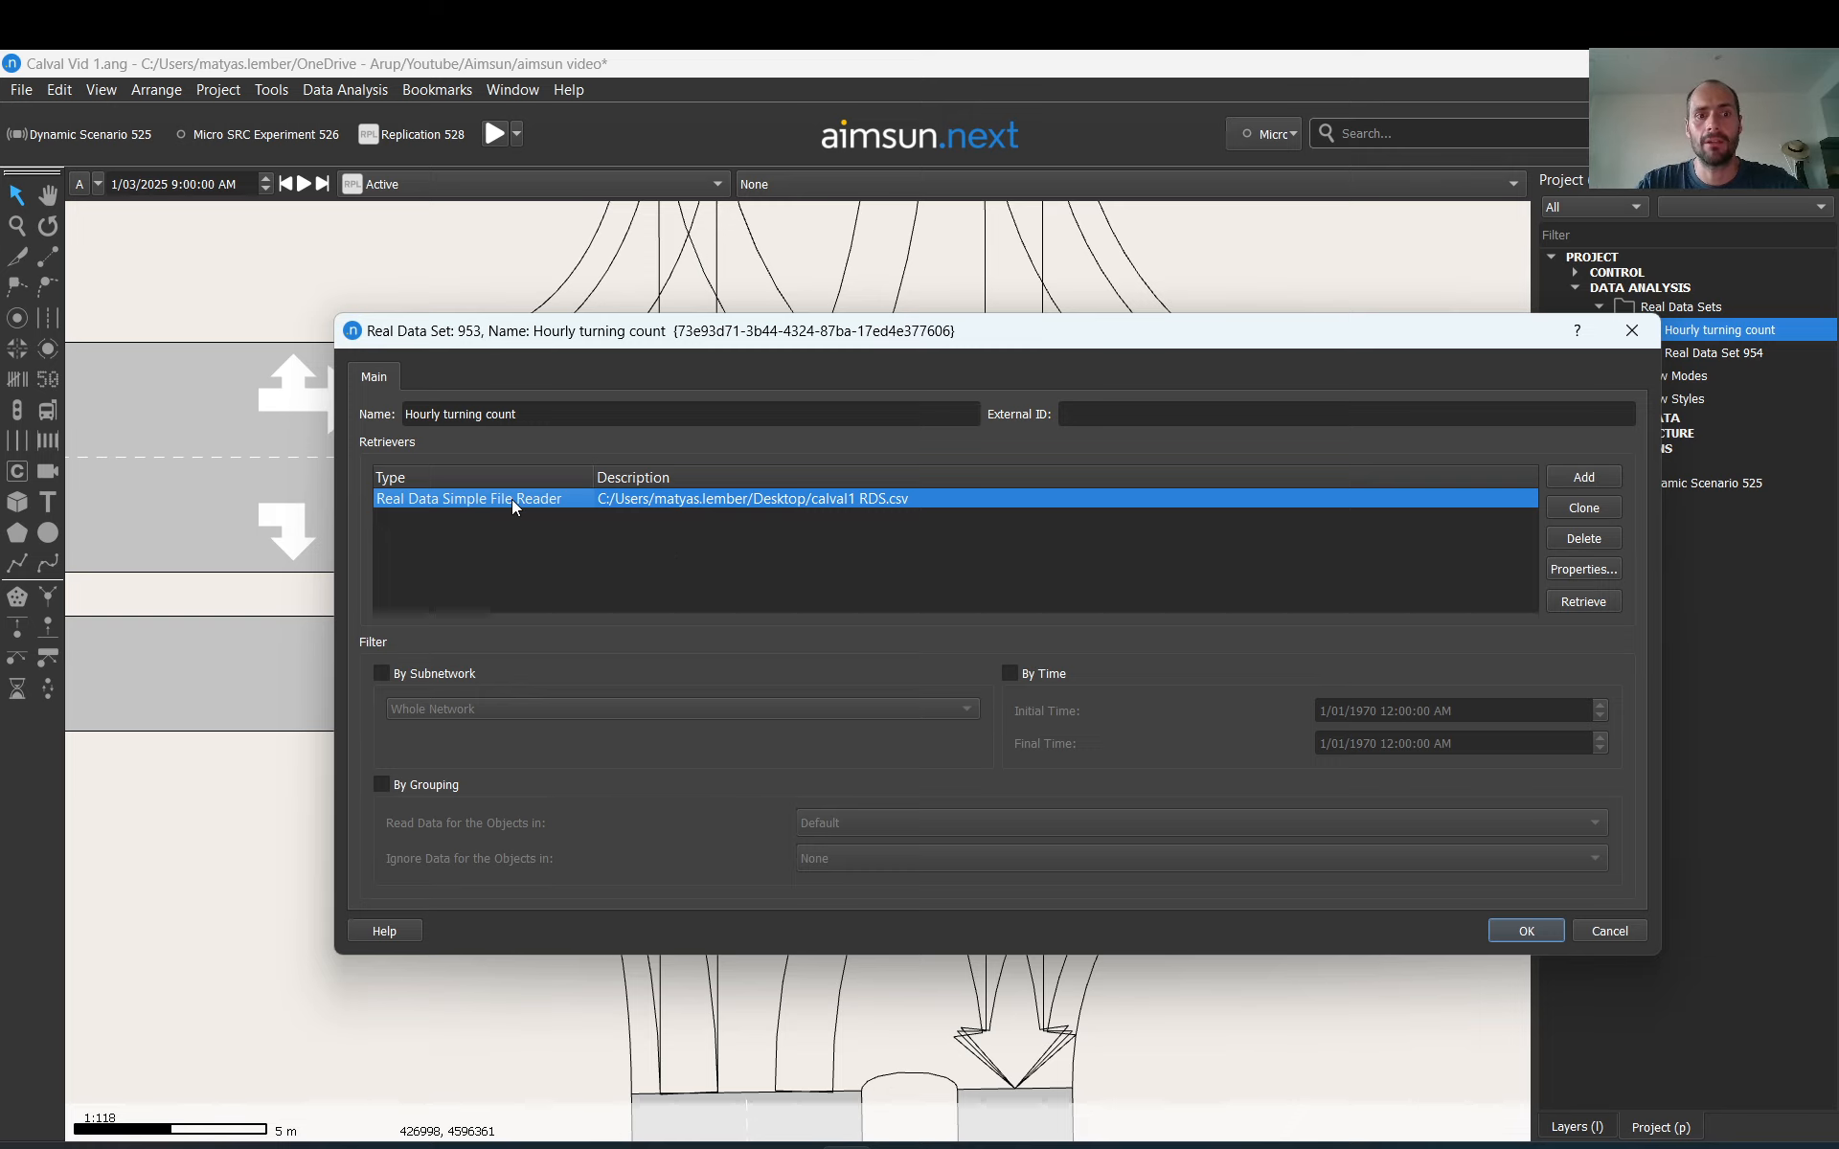
{"action": "left_click", "coordinate": [1594, 575]}
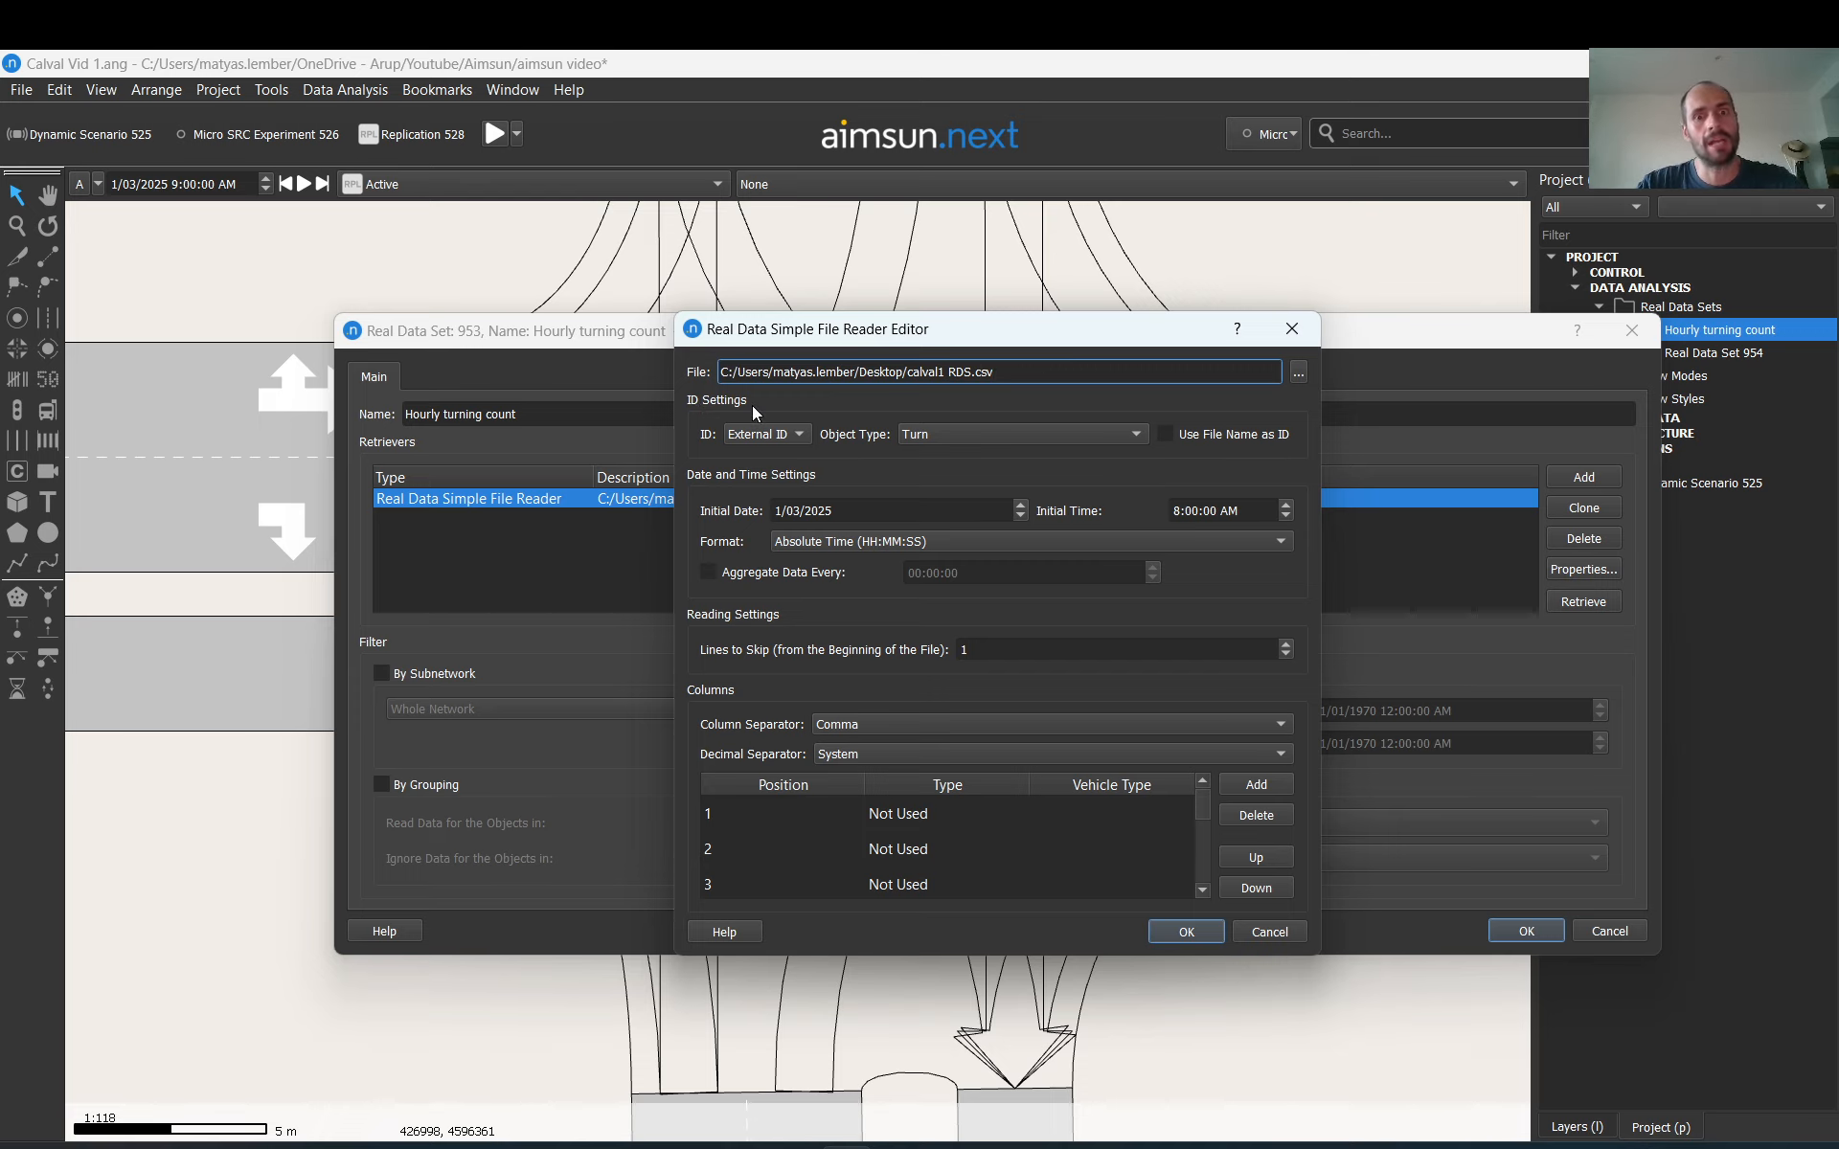
{"action": "left_click", "coordinate": [792, 439]}
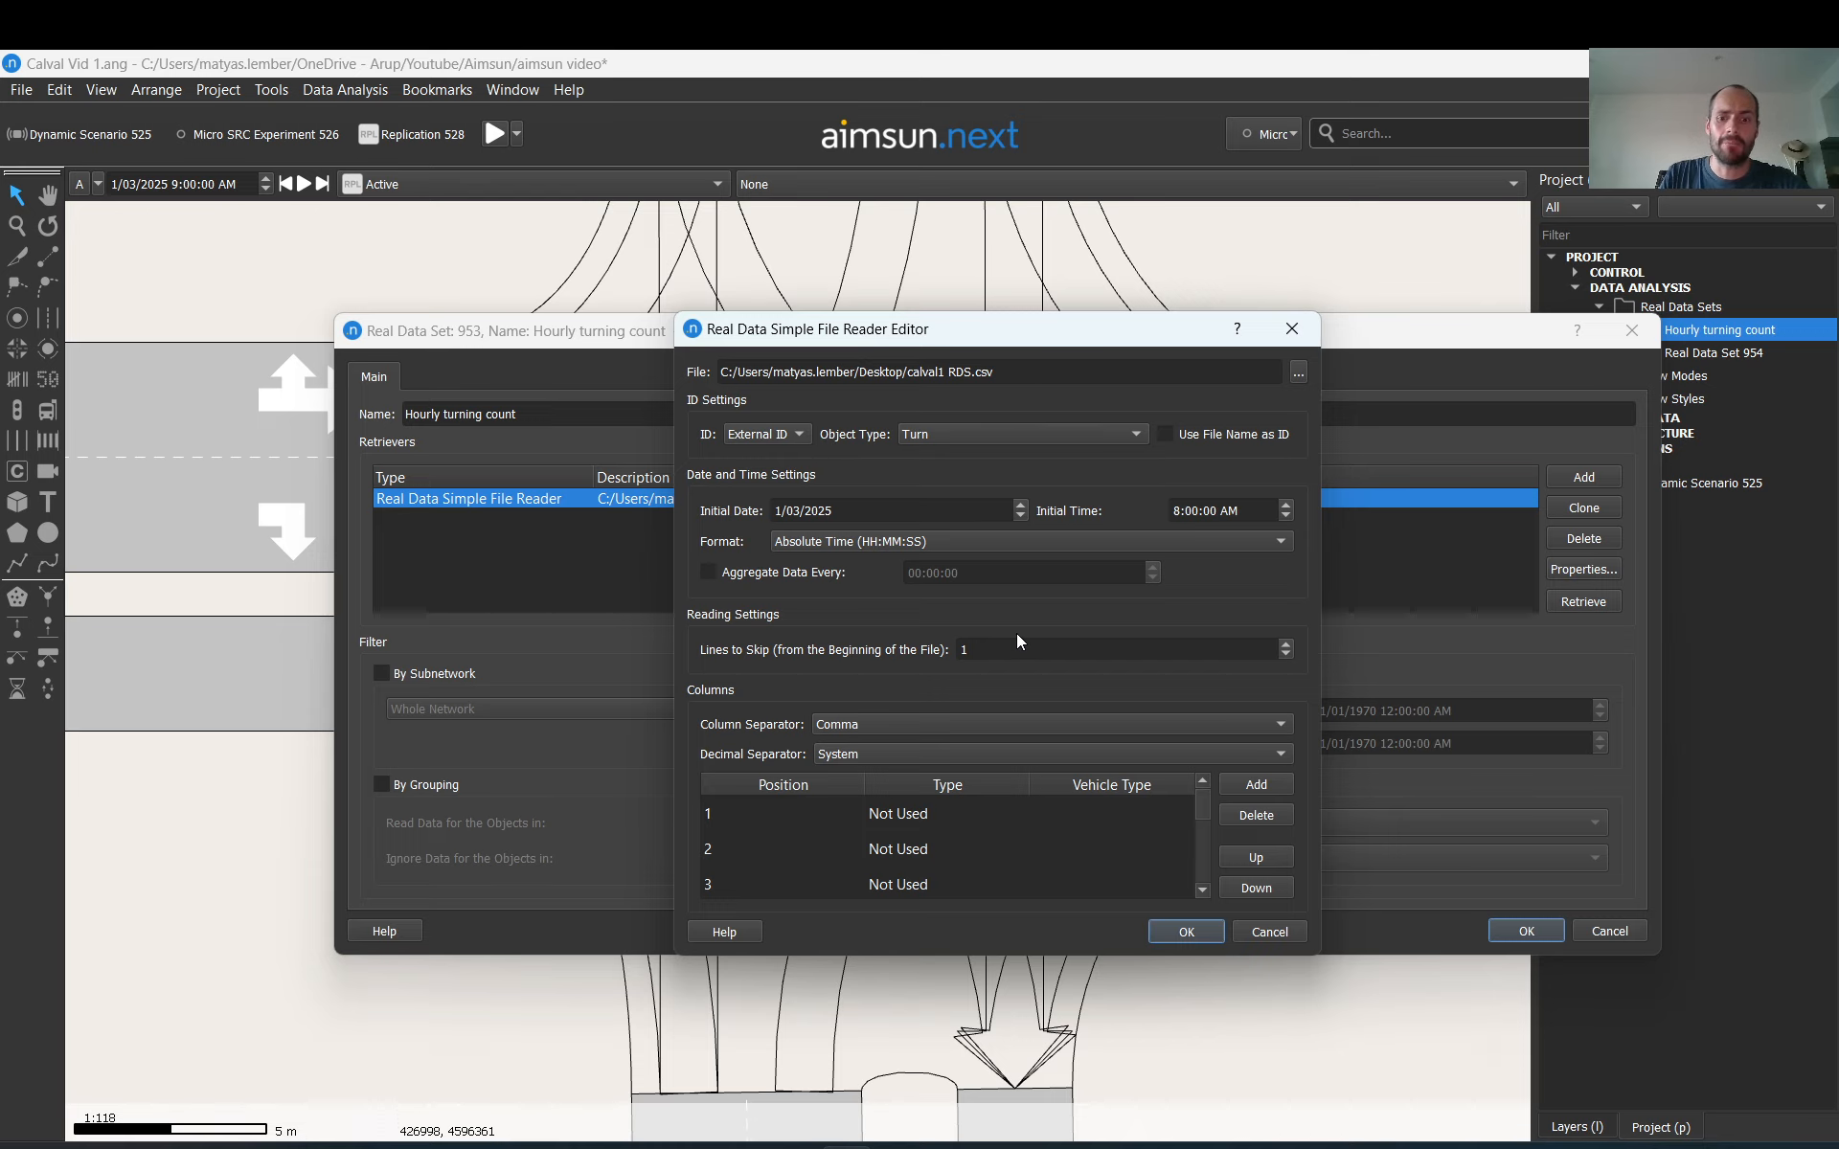
Step: Switch to Excel and examine the parts of the turn ID in cell D2: node, origin and destination
{"action": "left_click", "coordinate": [1054, 1146]}
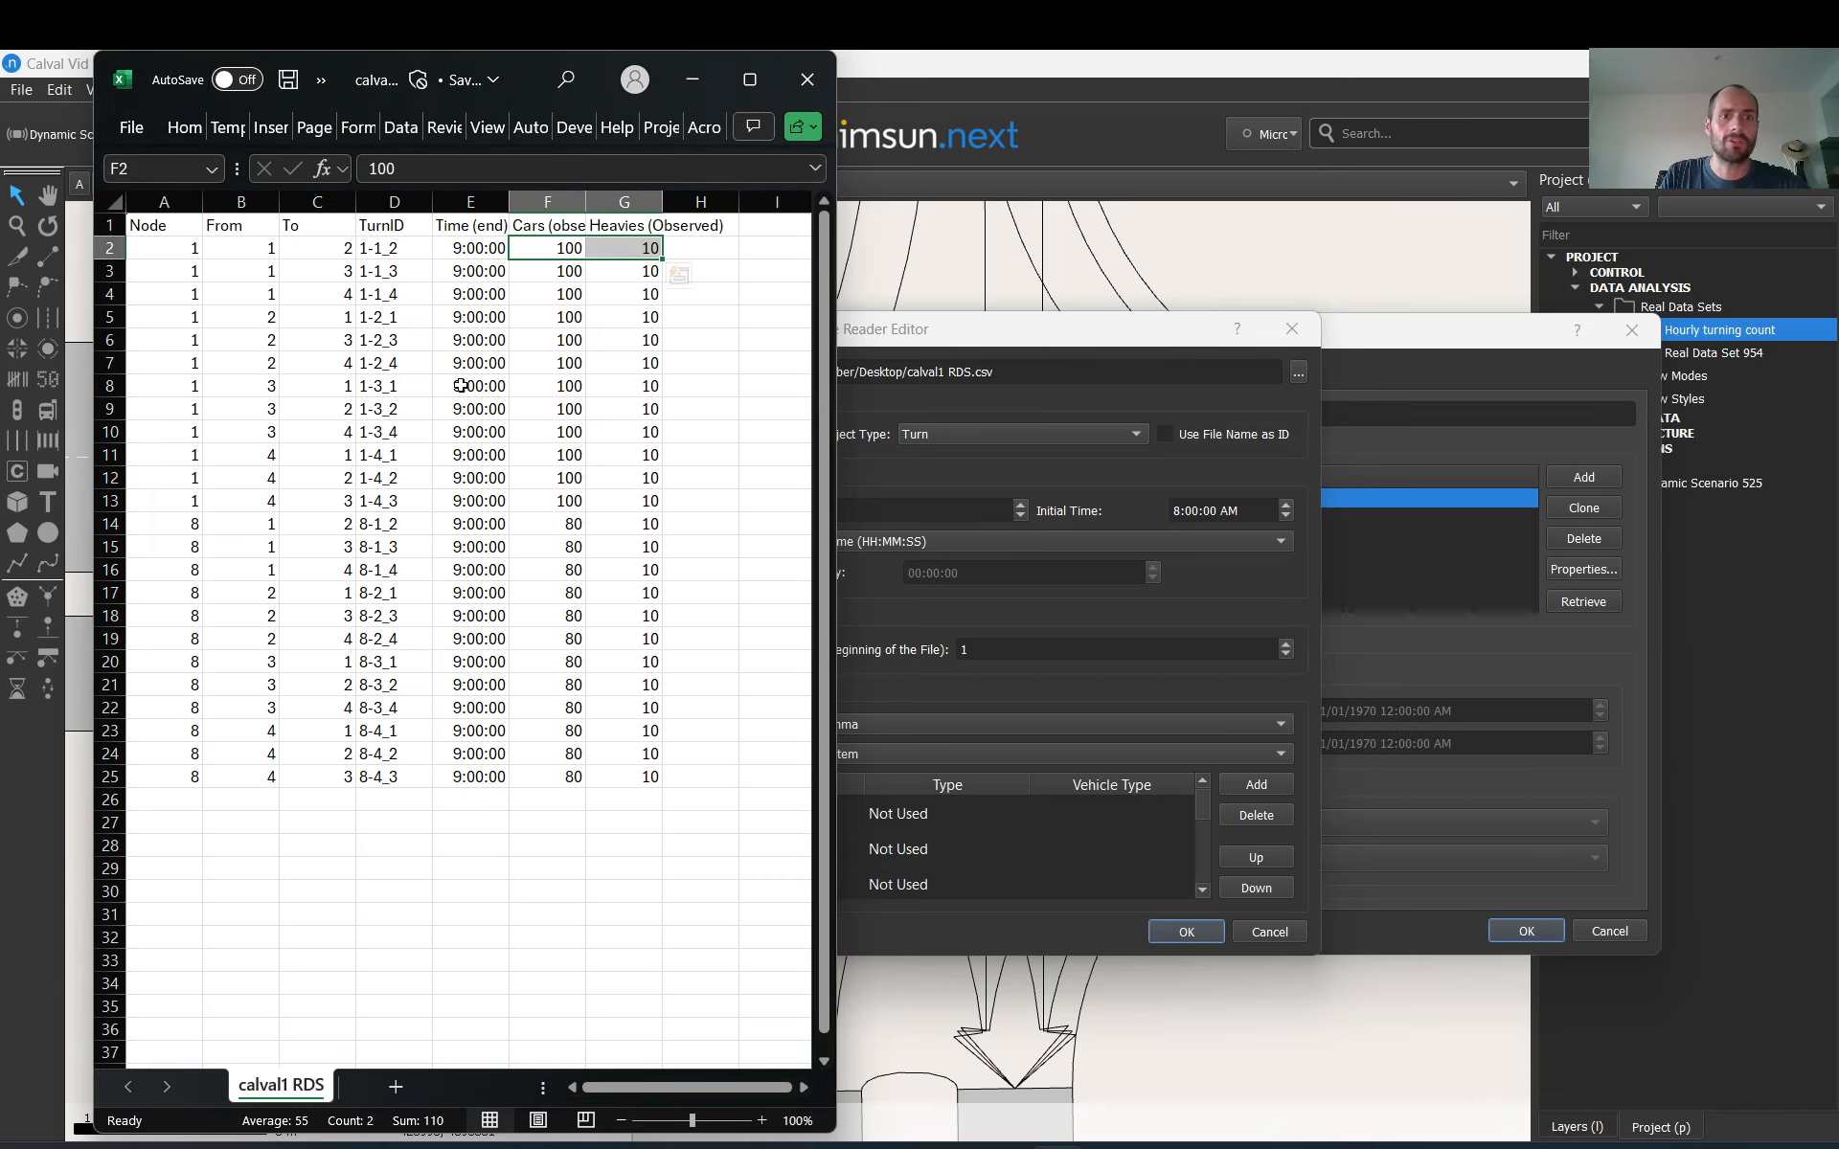
{"action": "left_click", "coordinate": [395, 249]}
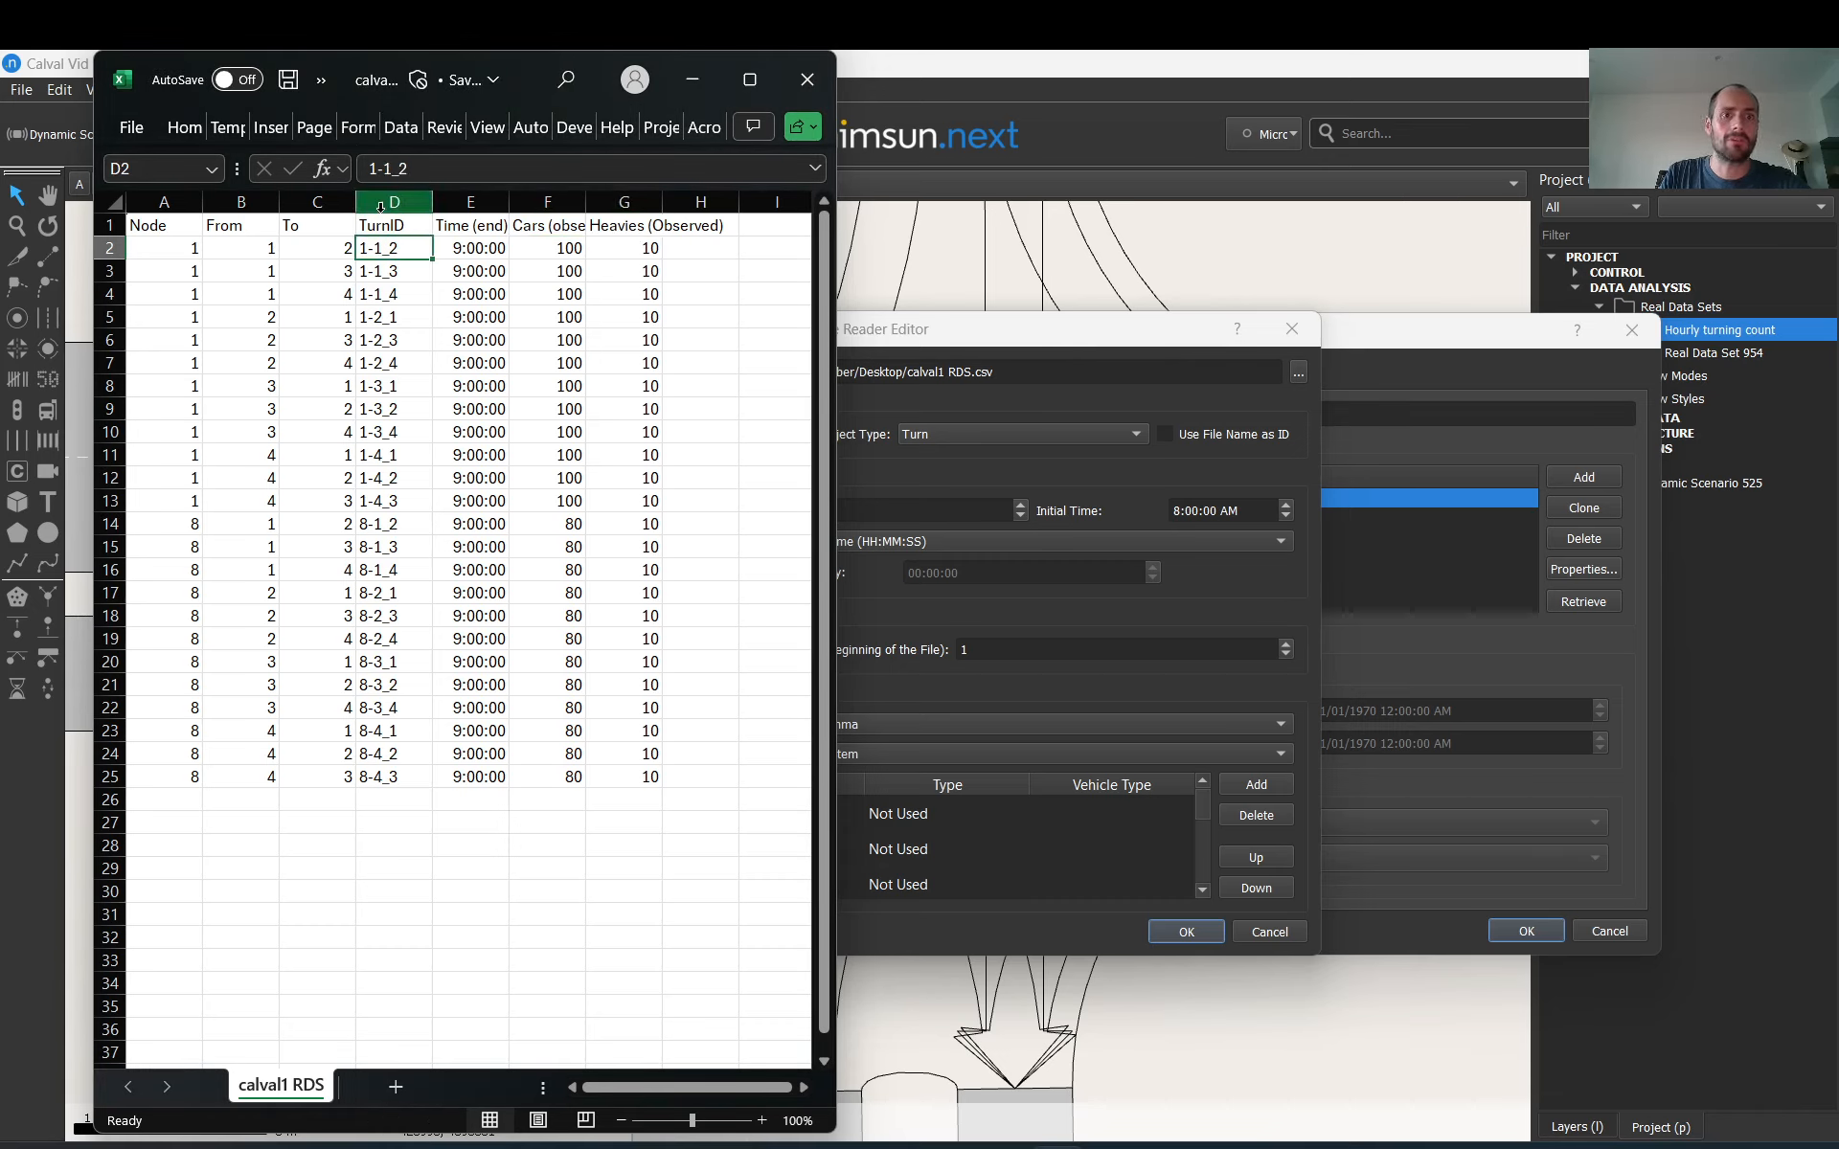
{"action": "left_click", "coordinate": [378, 168]}
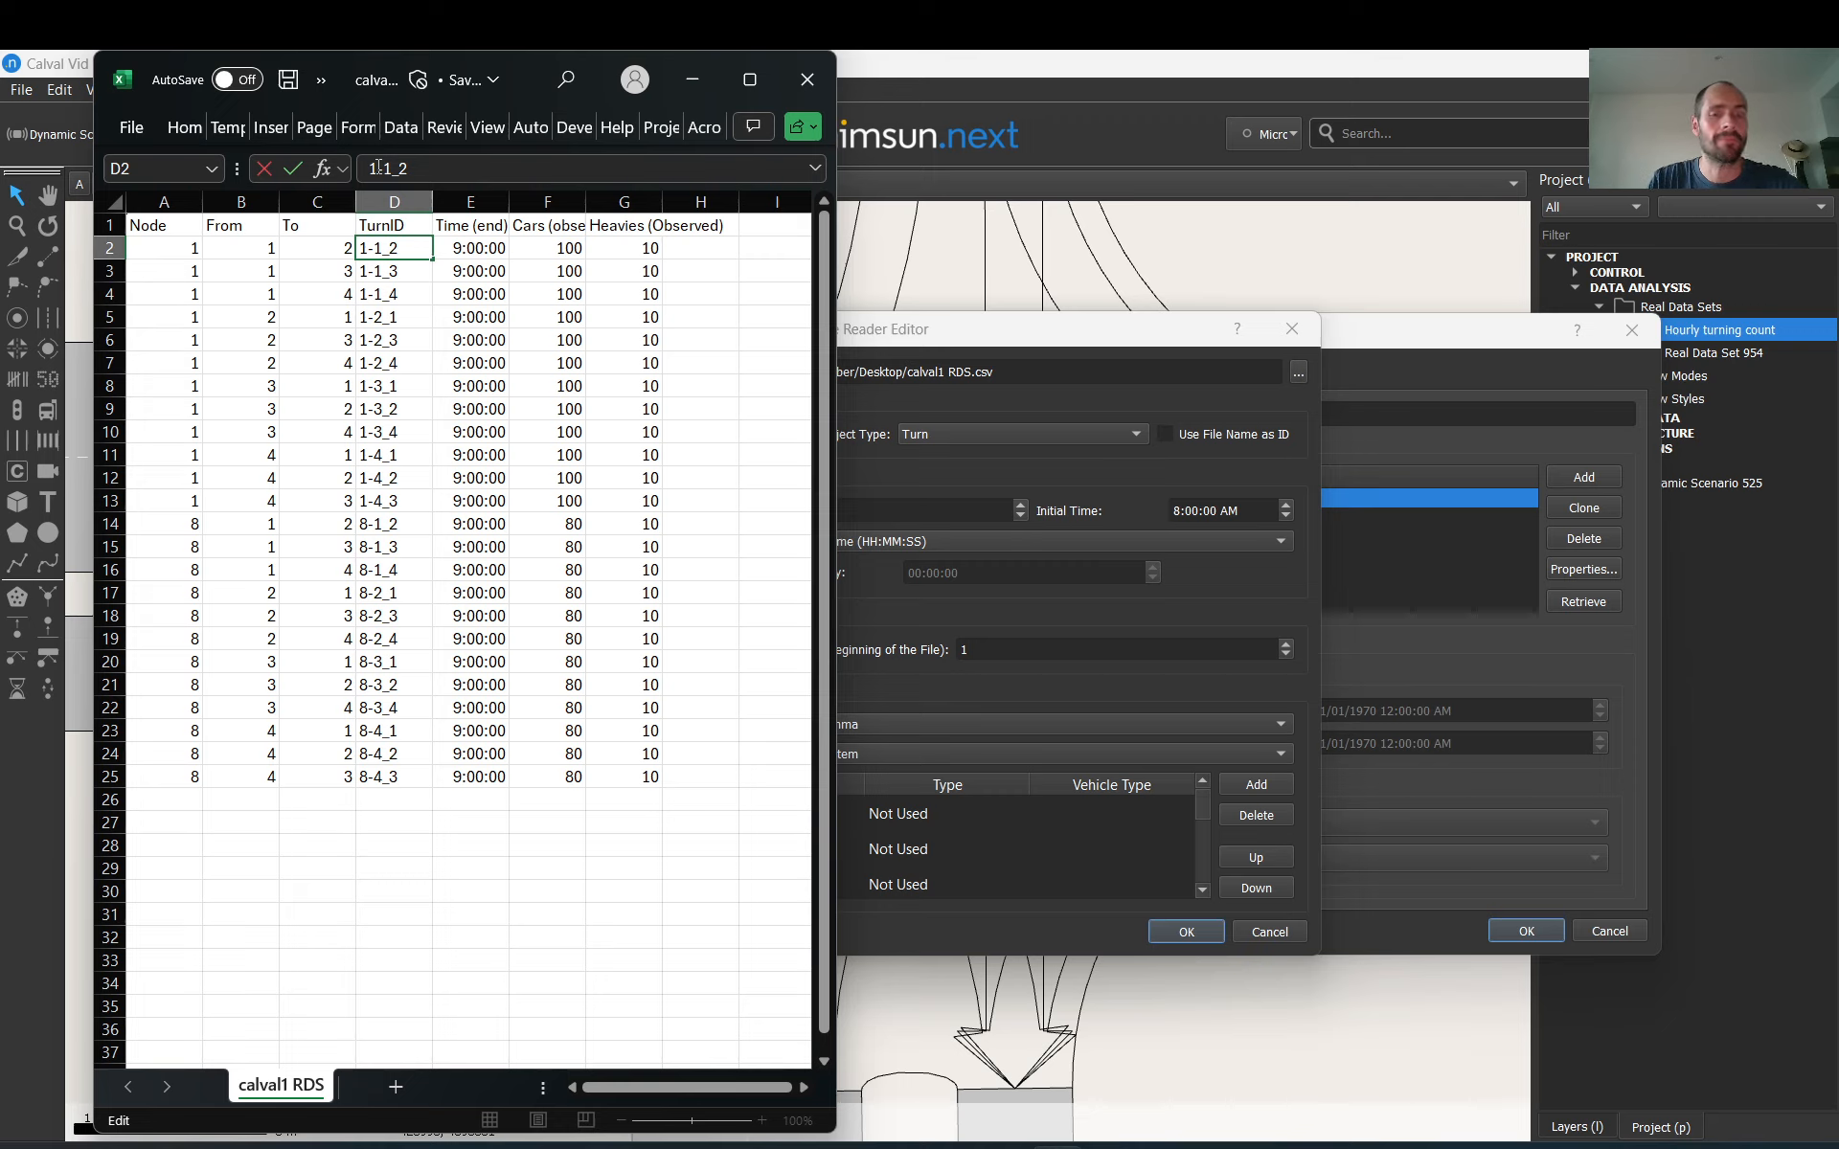
{"action": "double_click", "coordinate": [378, 168]}
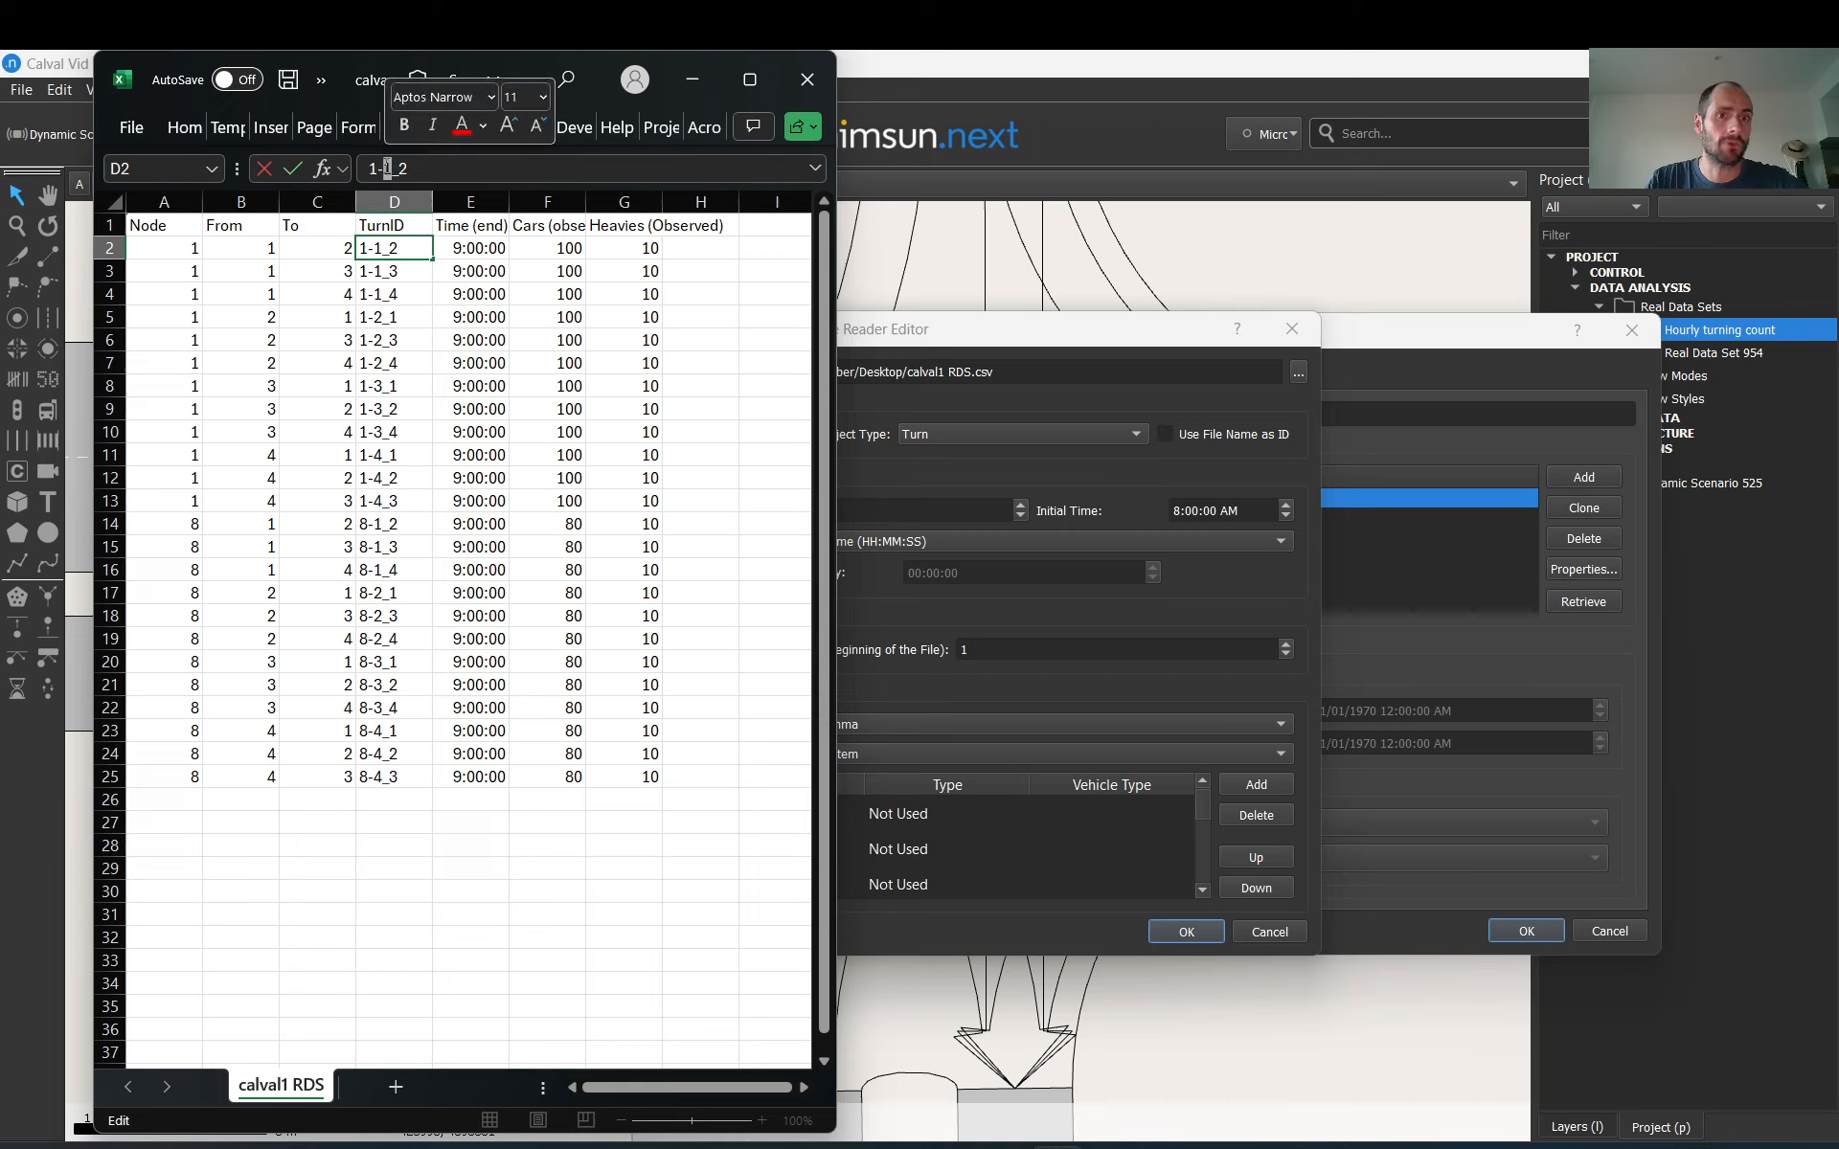
{"action": "left_click", "coordinate": [406, 168]}
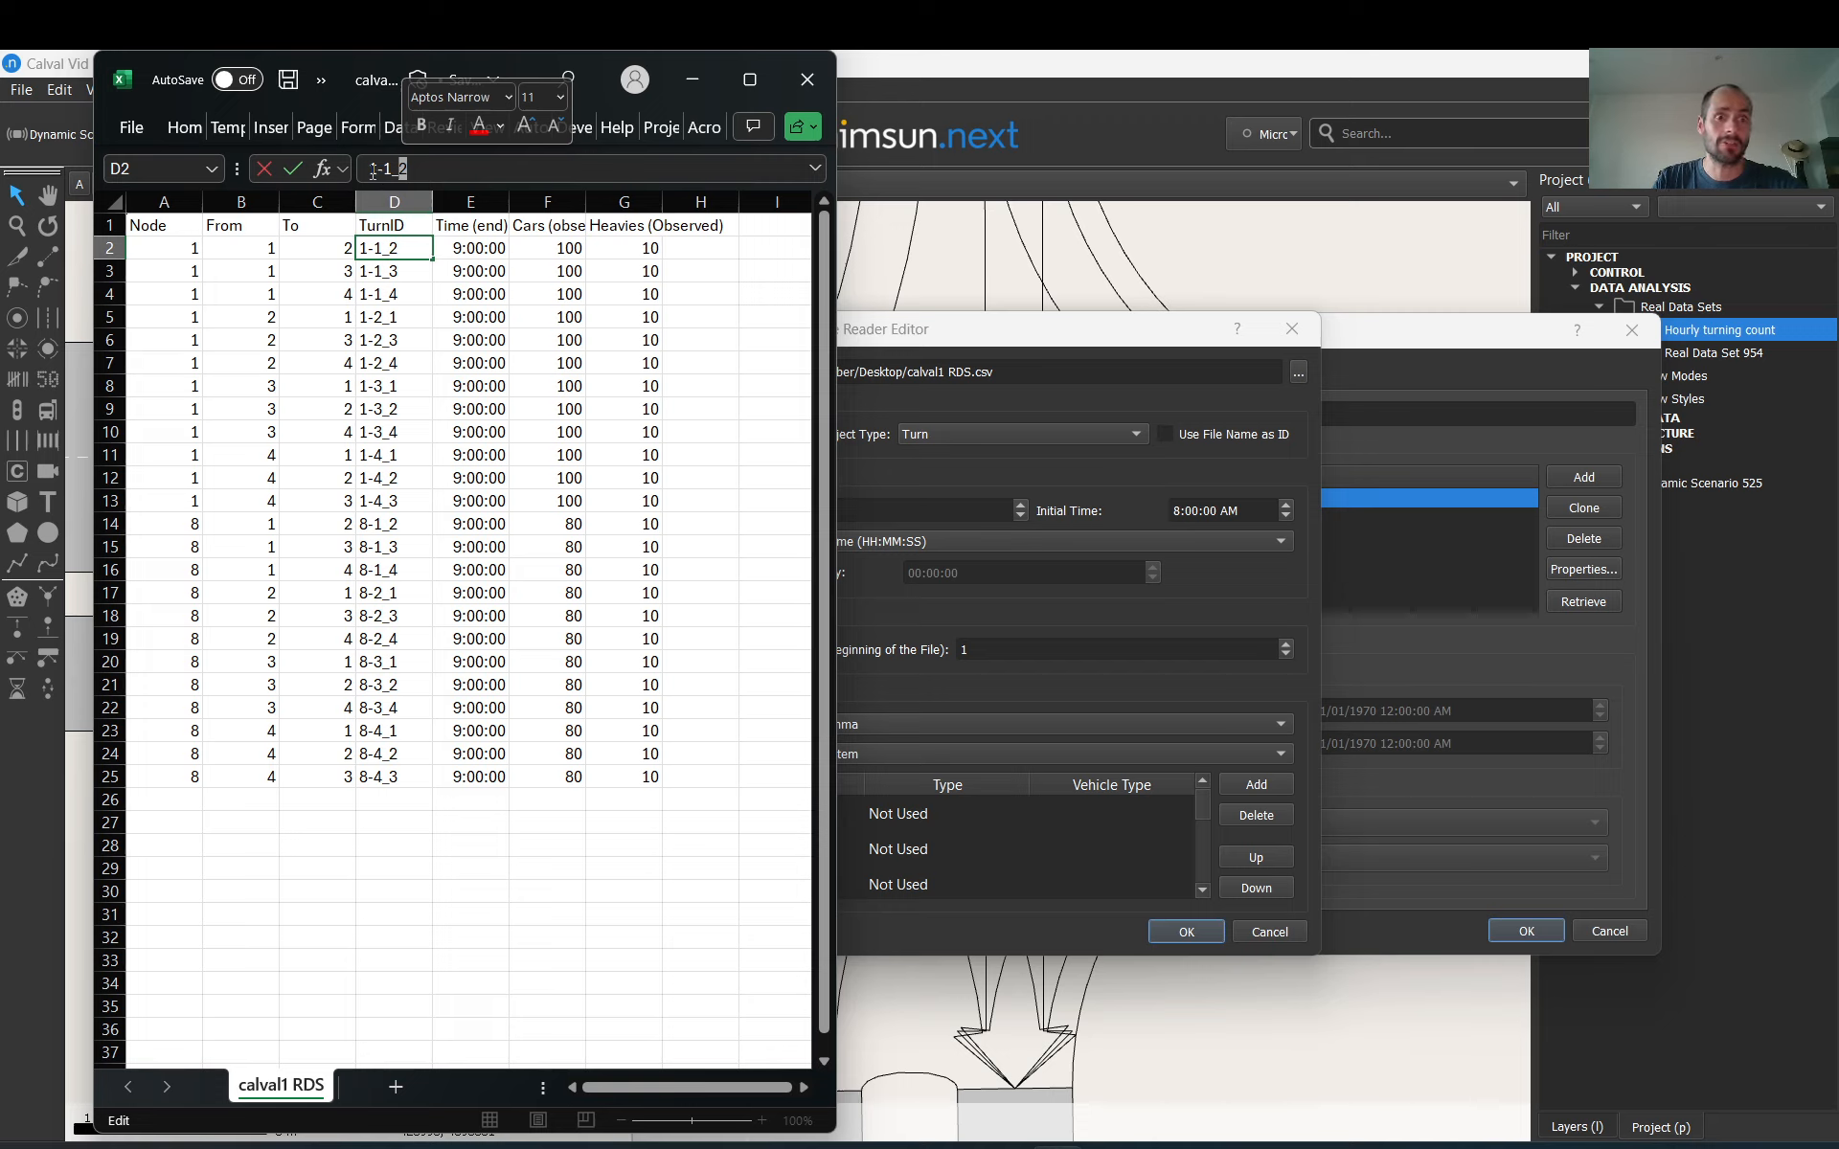
{"action": "left_click", "coordinate": [392, 167]}
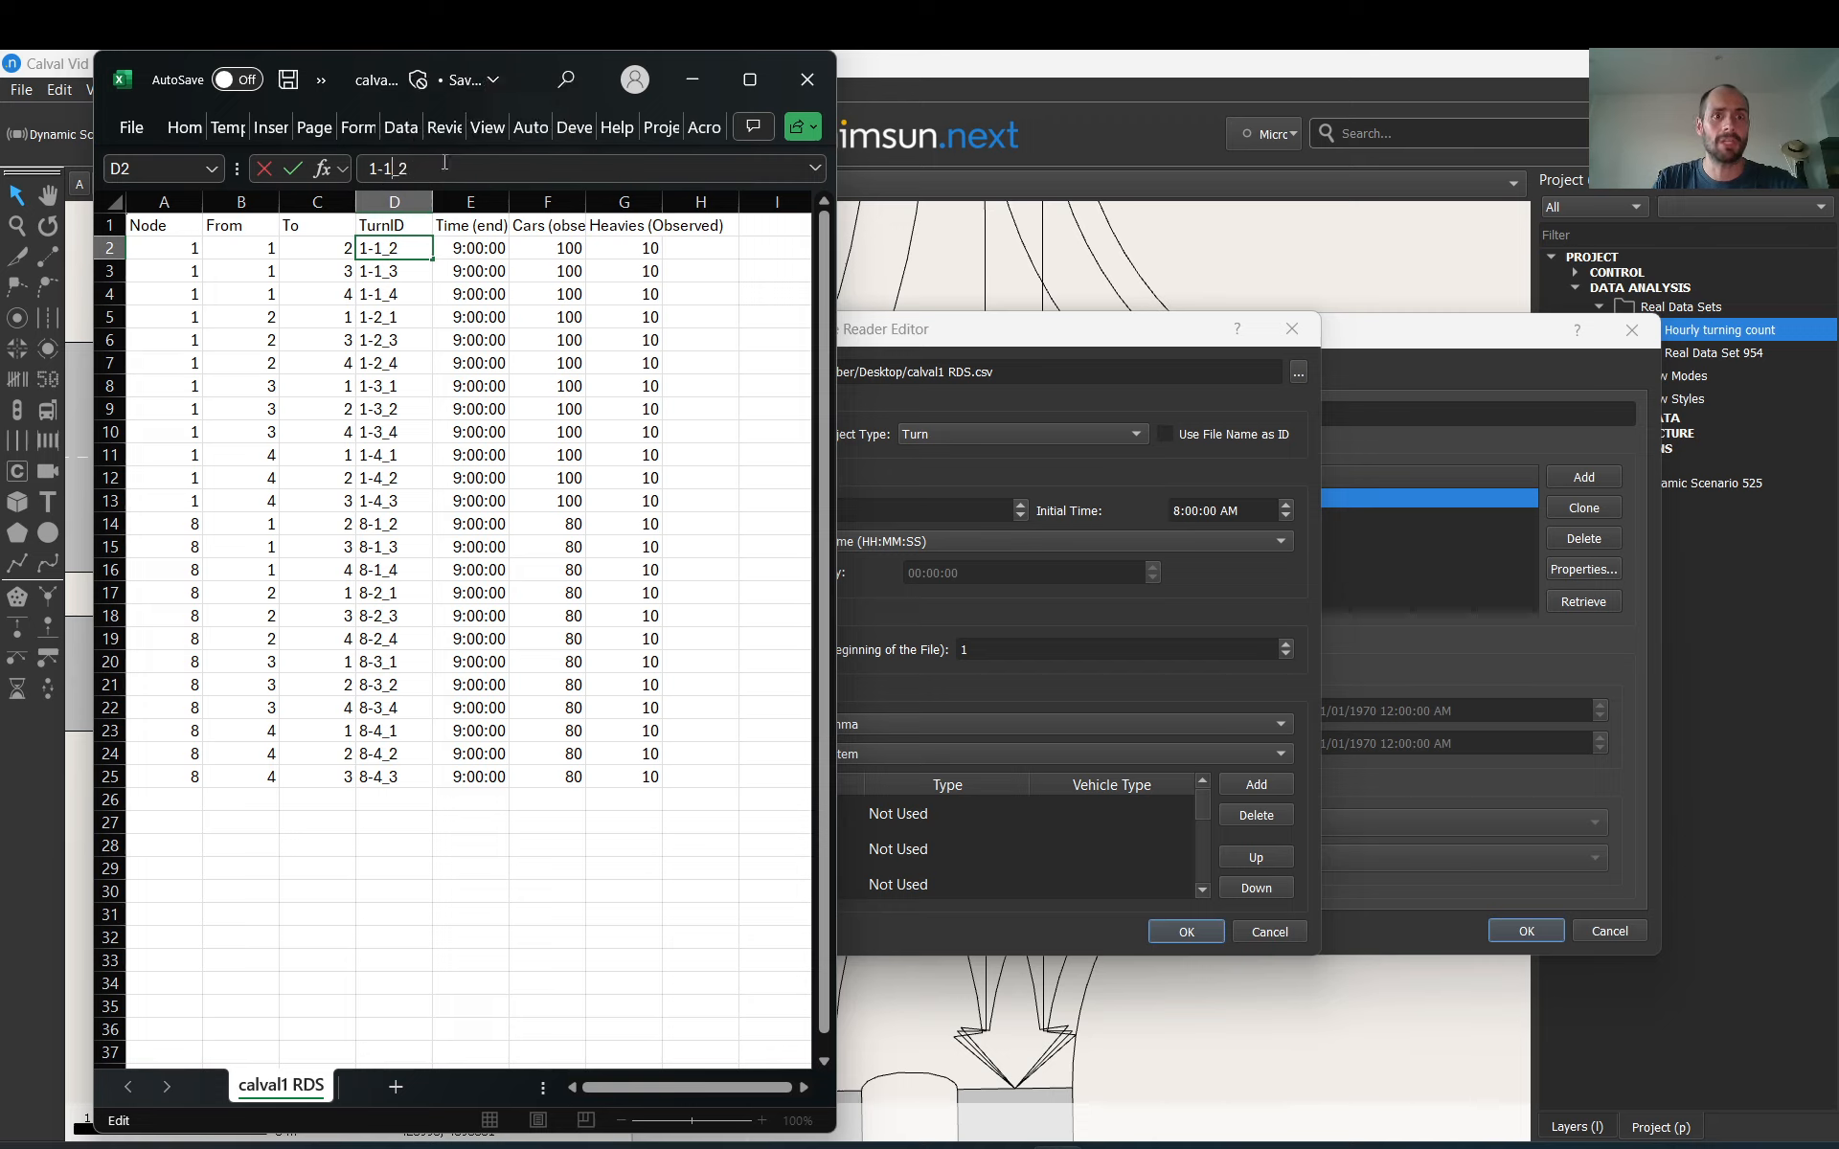
Step: Examine the Node, From, To, TurnID, time and vehicle count columns, and return to the file reader editor in Aimsun Next
{"action": "left_click", "coordinate": [151, 254]}
{"action": "left_click_drag", "start_coordinate": [150, 254], "coordinate": [328, 780]}
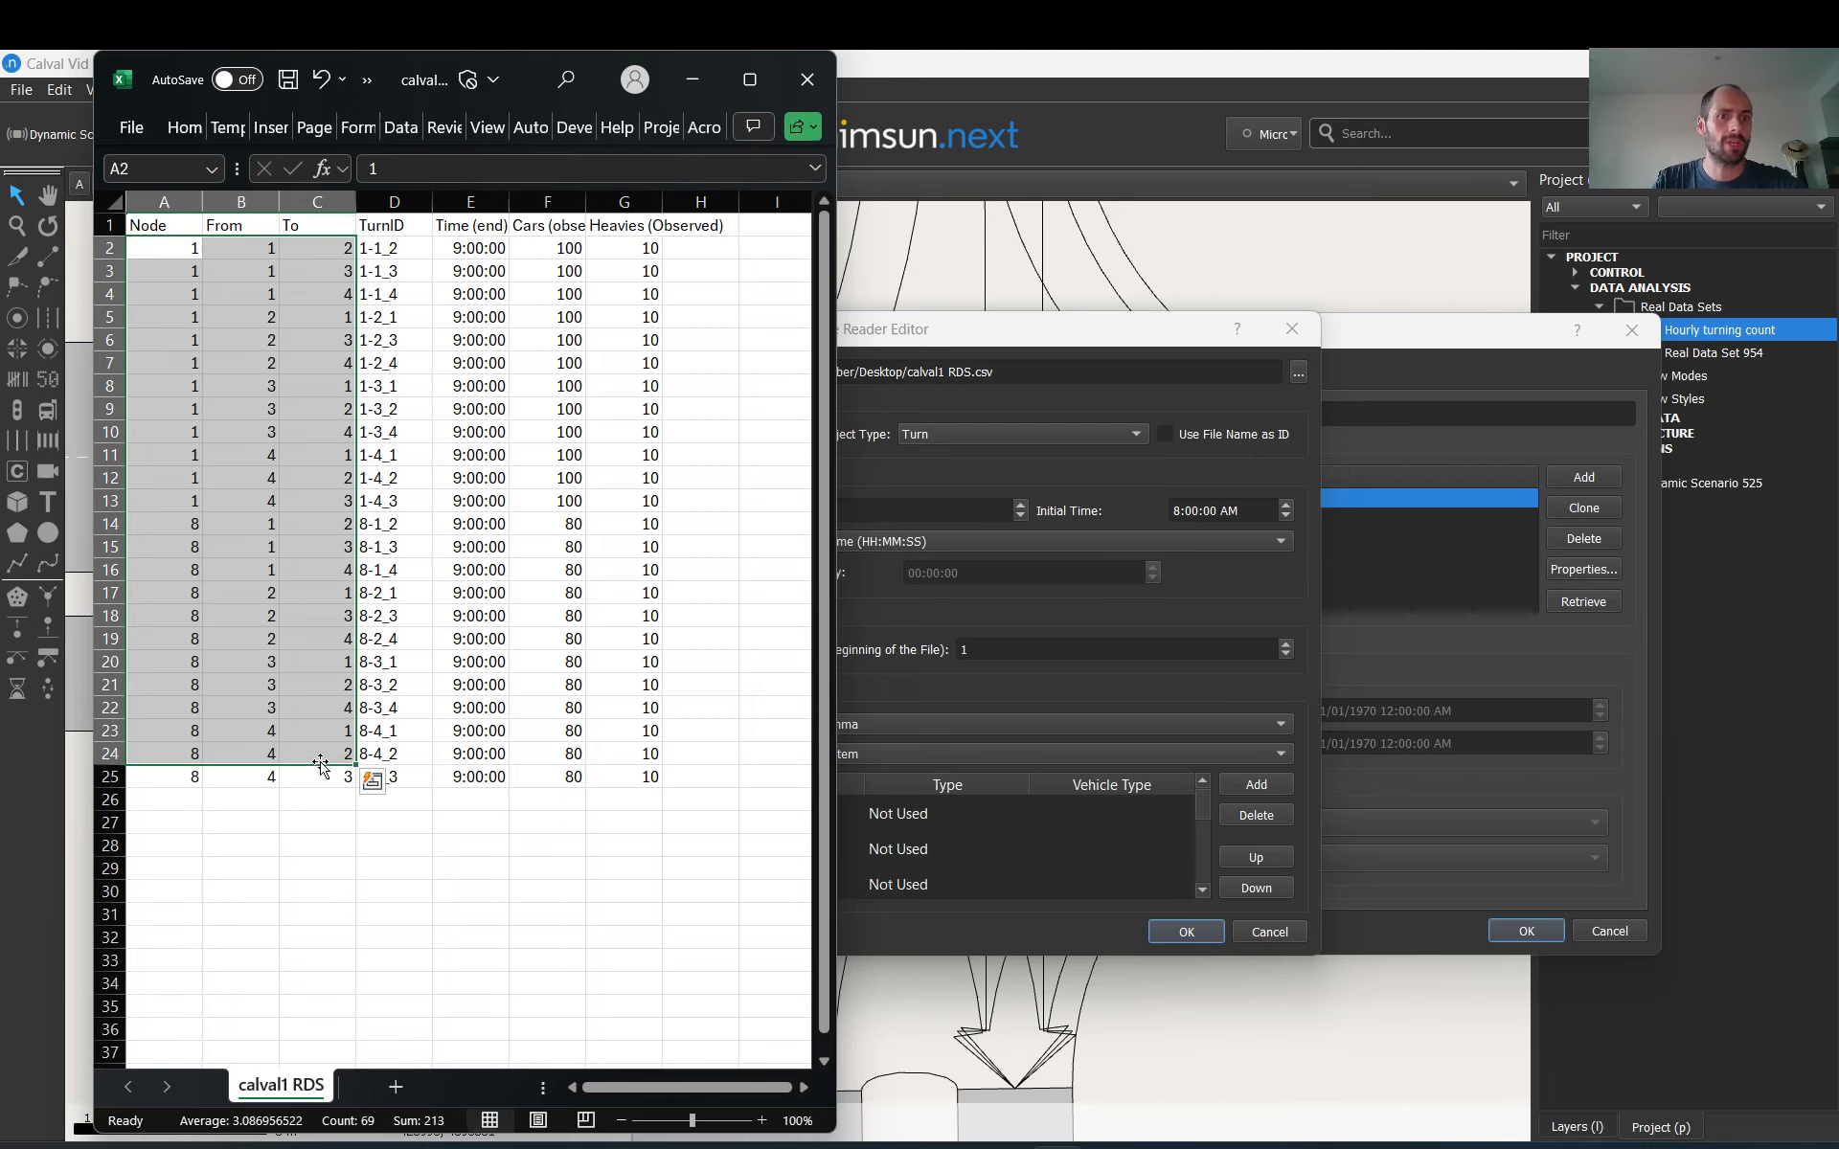
{"action": "left_click_drag", "start_coordinate": [174, 249], "coordinate": [179, 696]}
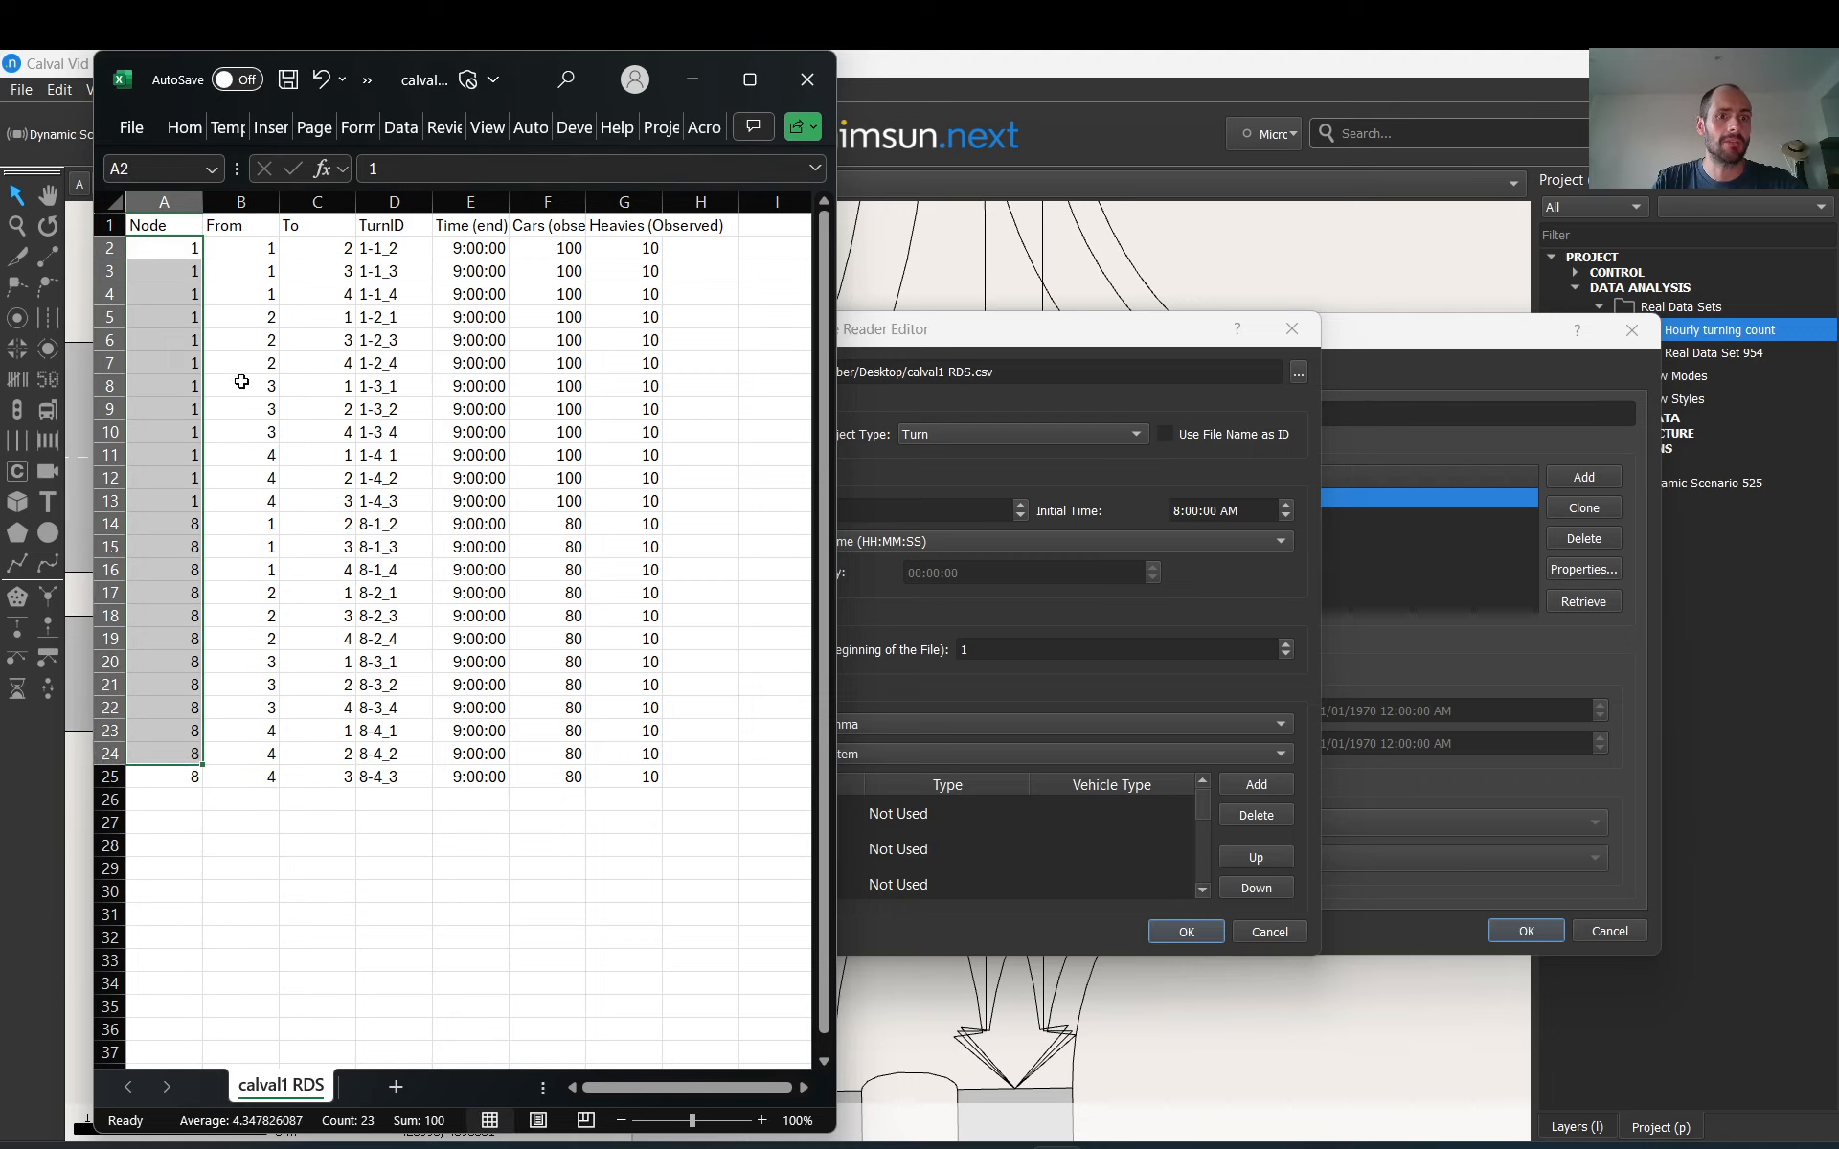
{"action": "left_click_drag", "start_coordinate": [234, 251], "coordinate": [273, 732]}
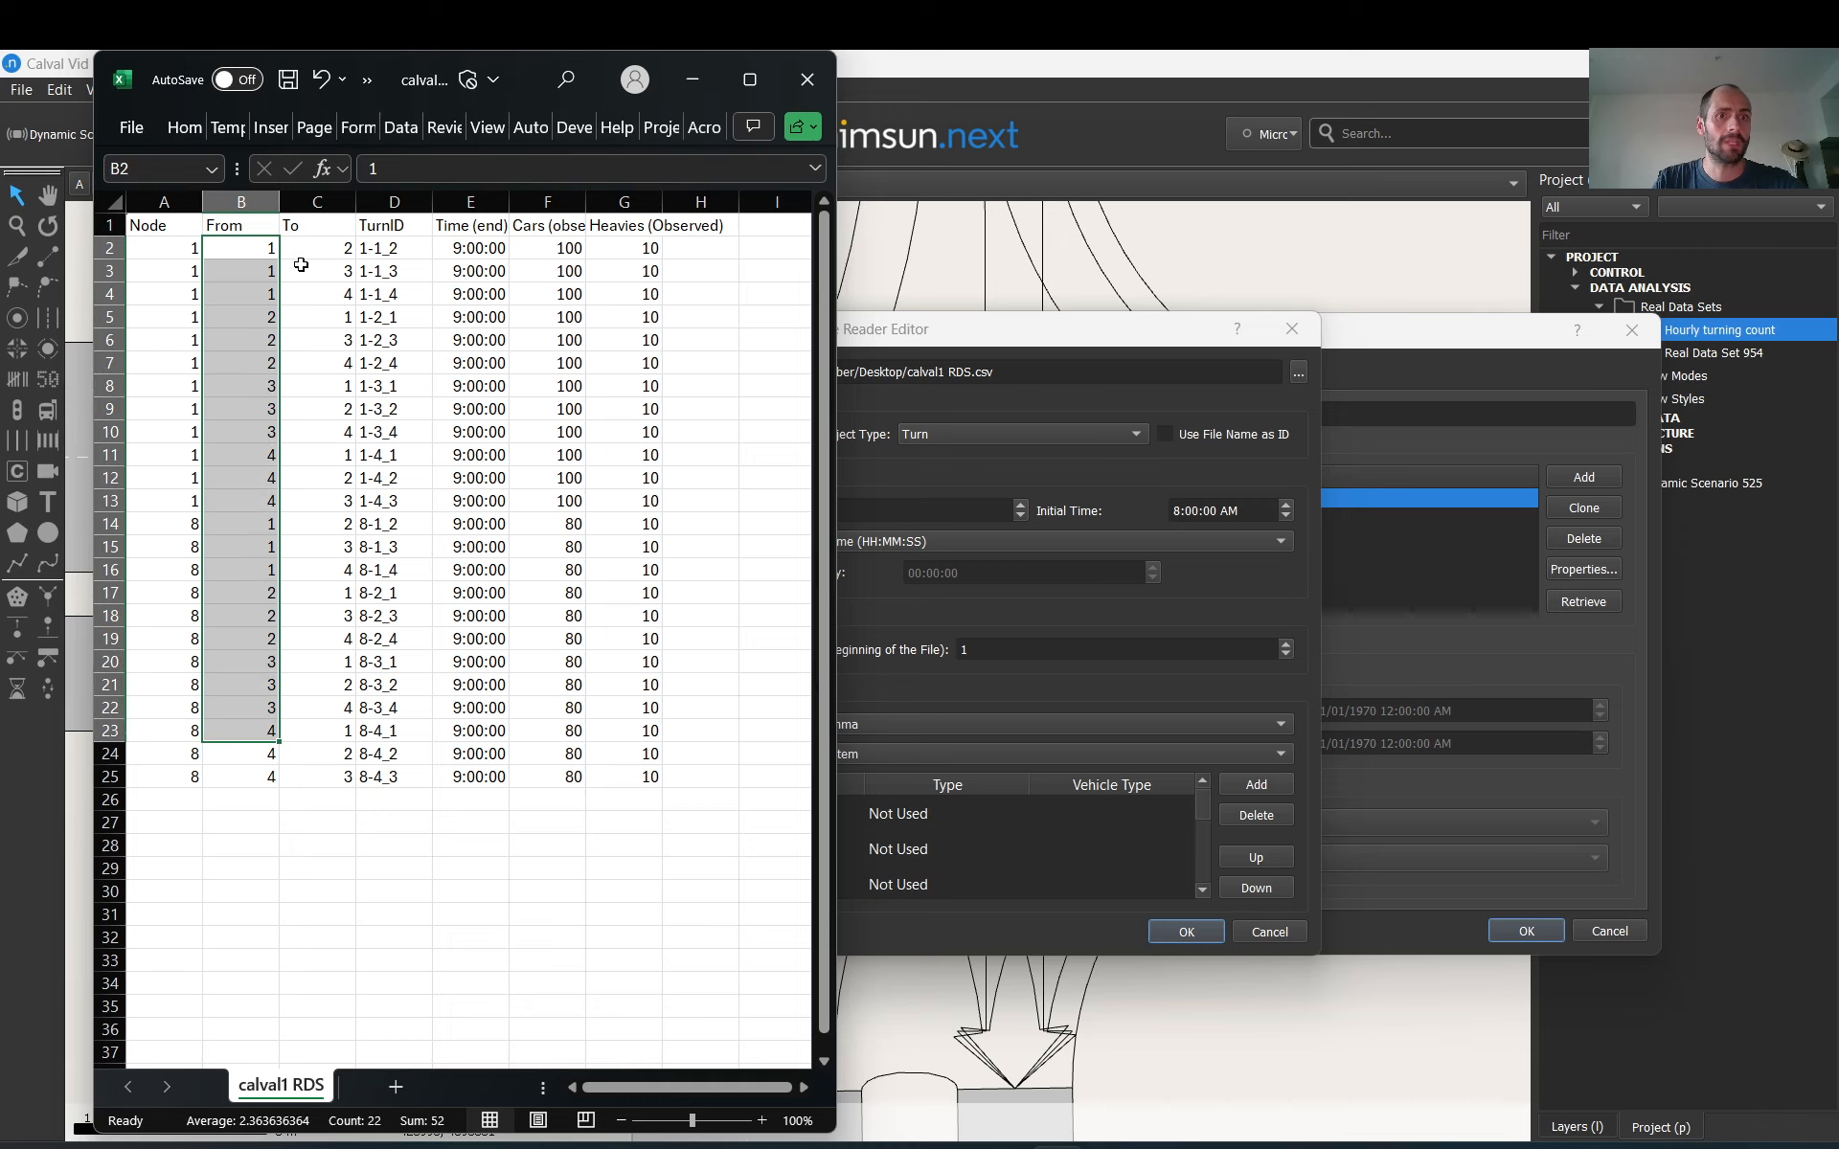
{"action": "left_click_drag", "start_coordinate": [304, 271], "coordinate": [355, 721]}
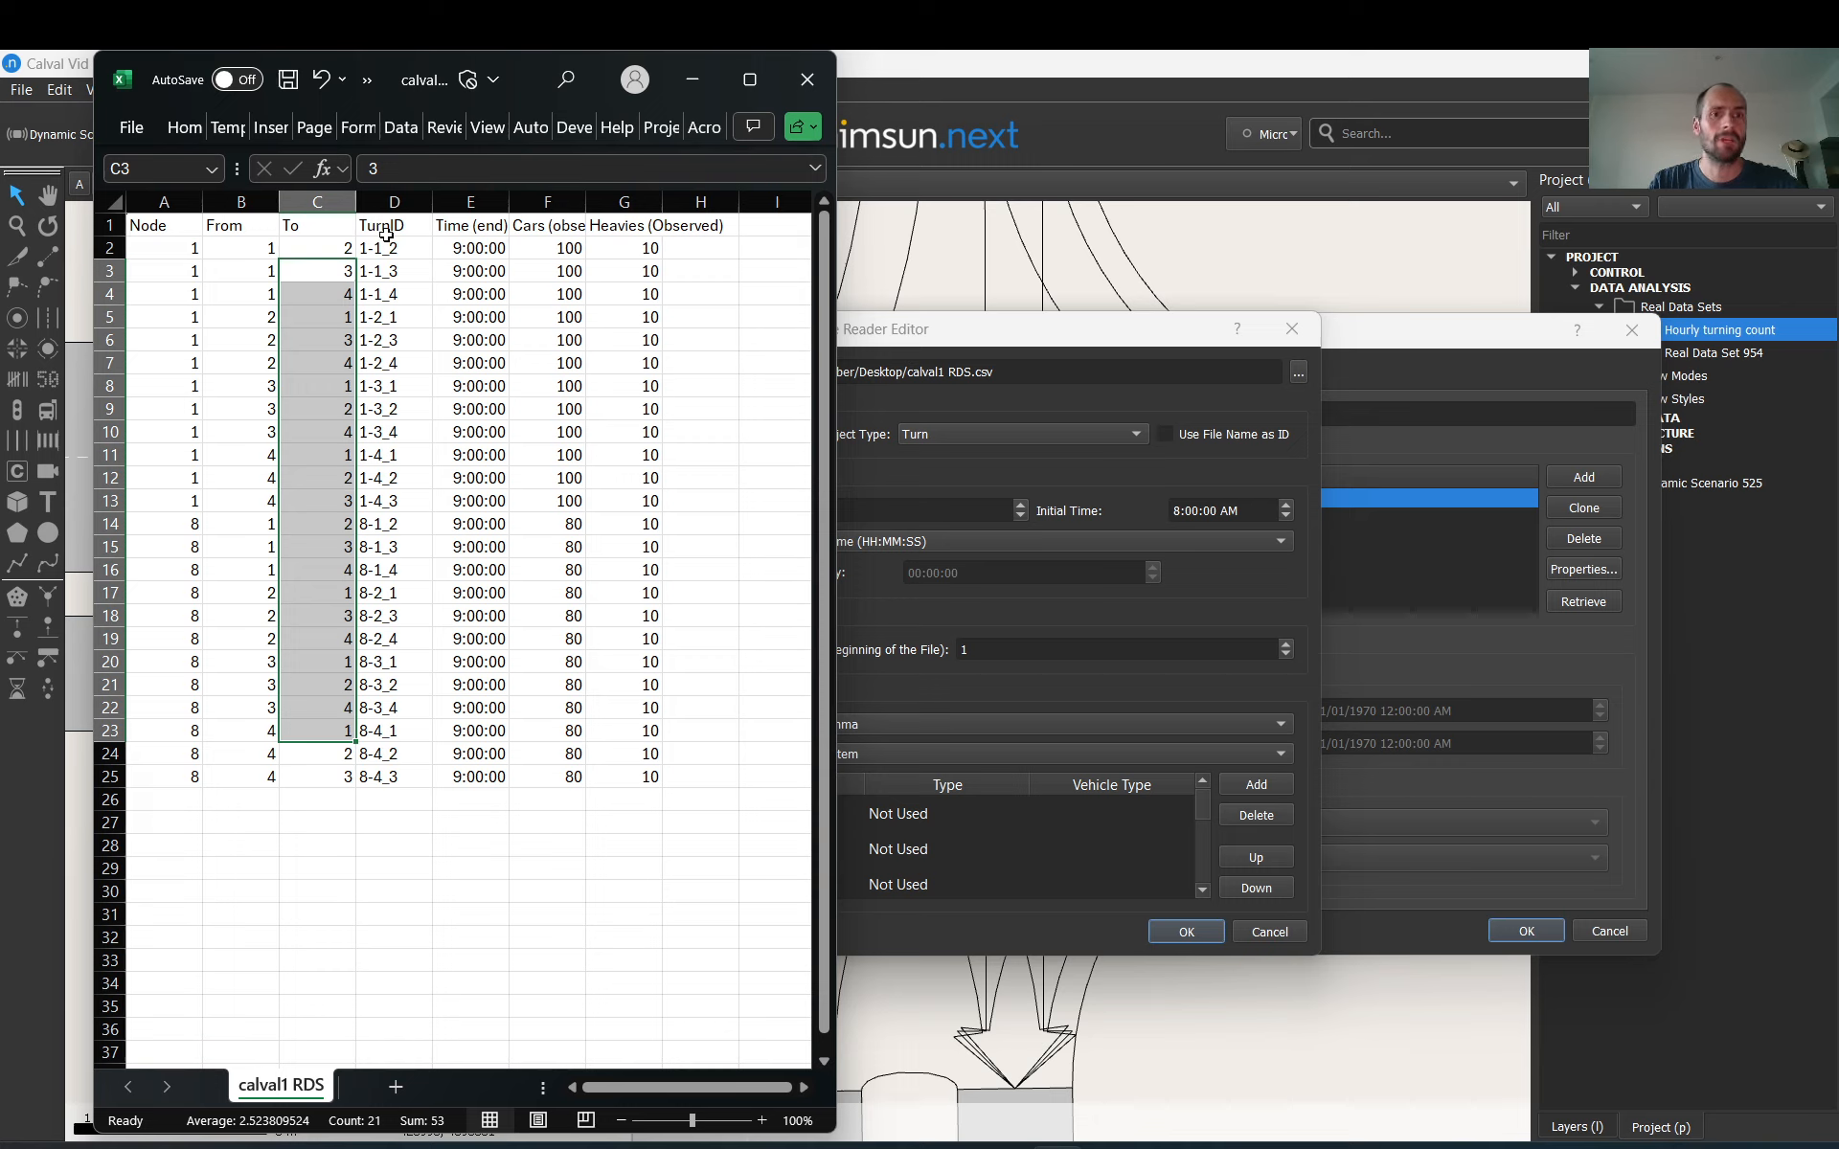
{"action": "left_click_drag", "start_coordinate": [388, 239], "coordinate": [410, 776]}
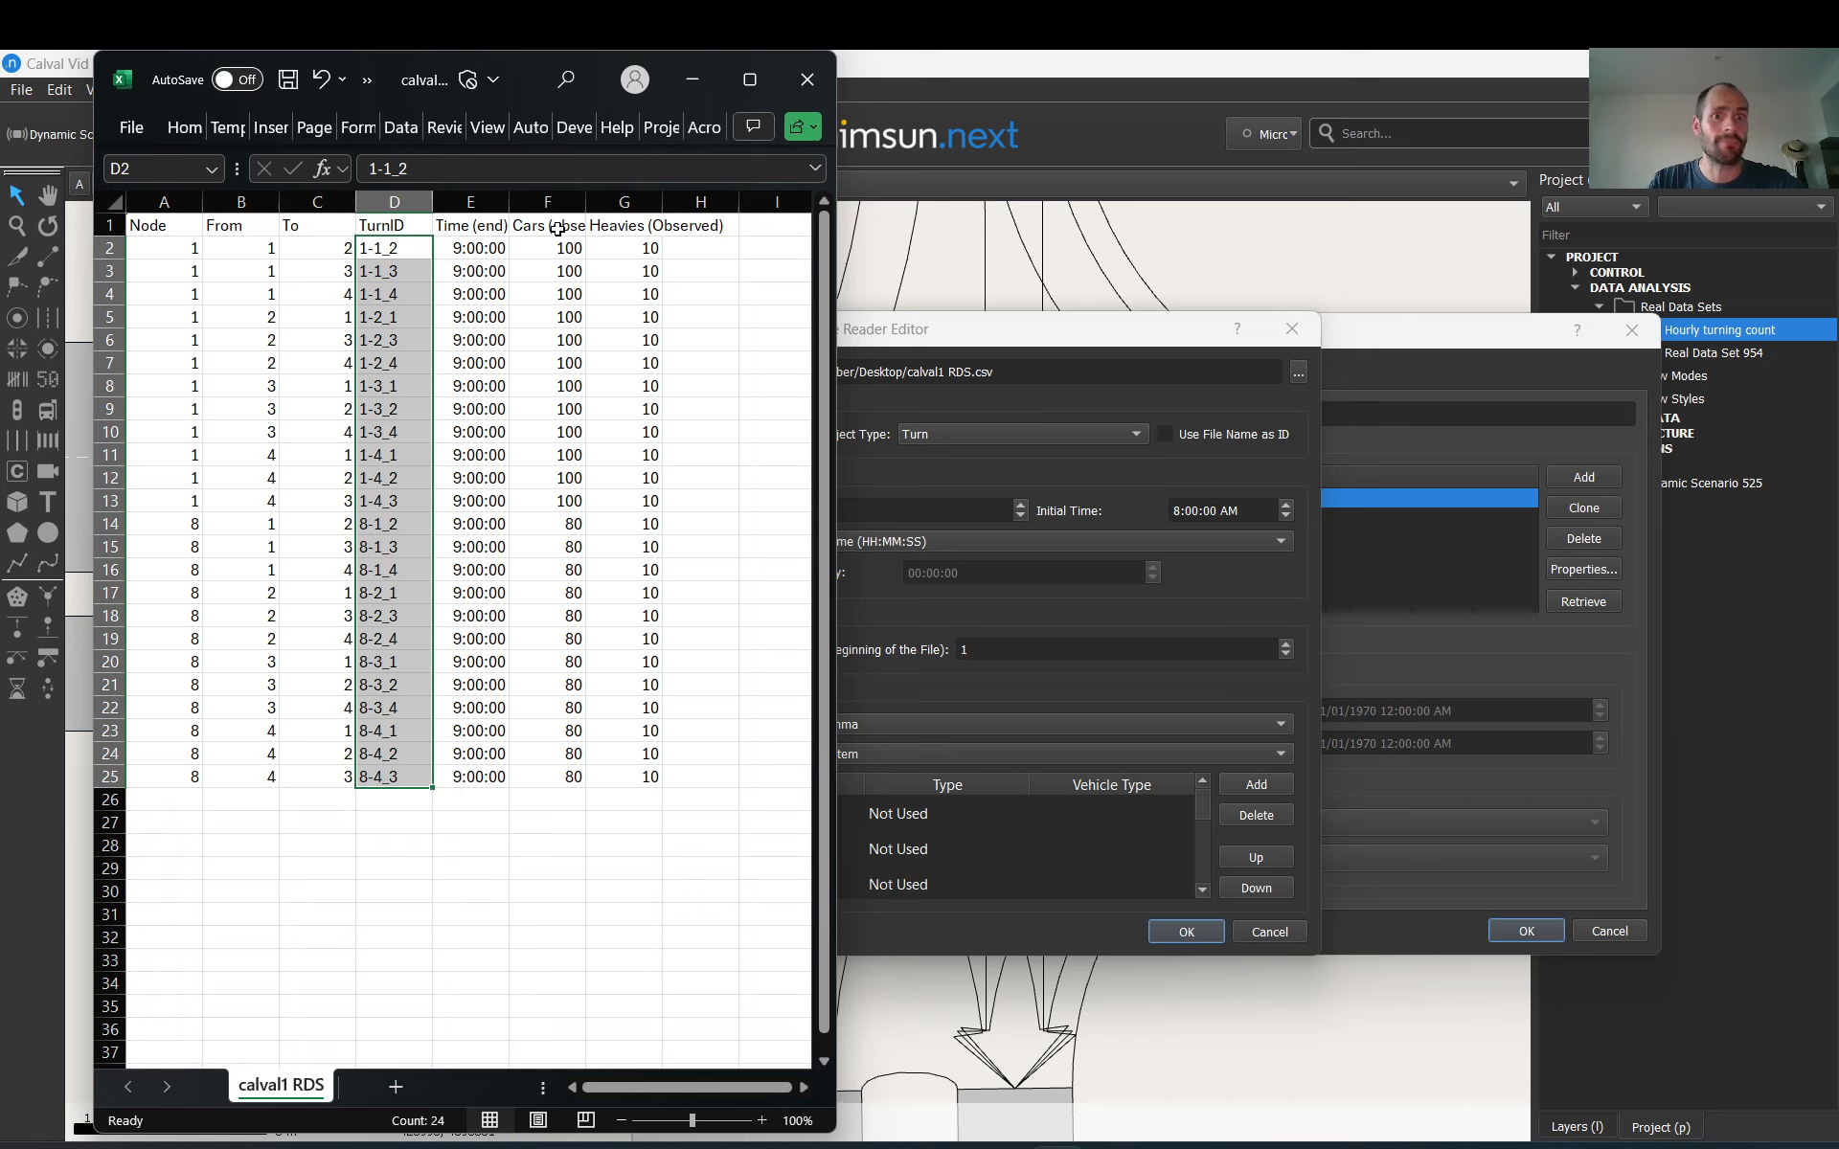
{"action": "left_click_drag", "start_coordinate": [477, 248], "coordinate": [609, 517]}
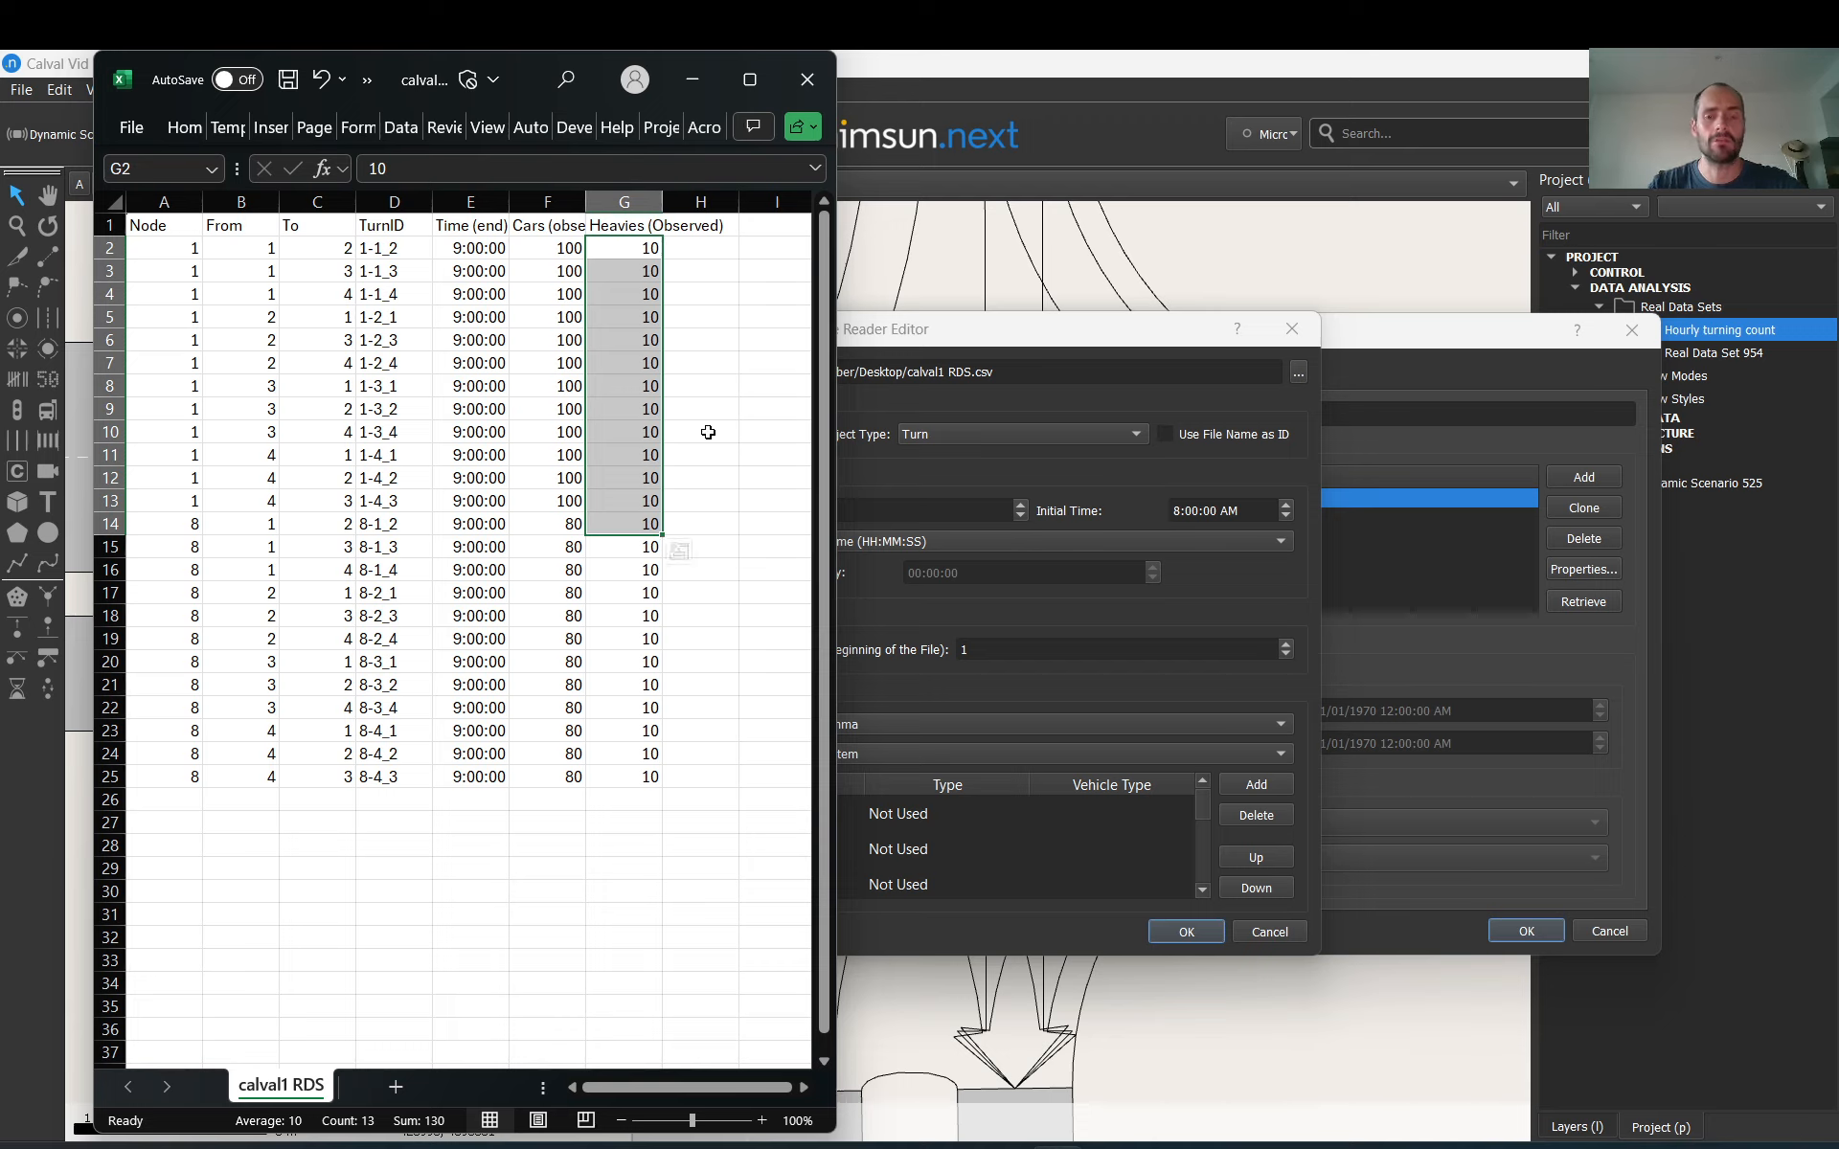
{"action": "left_click", "coordinate": [1031, 335]}
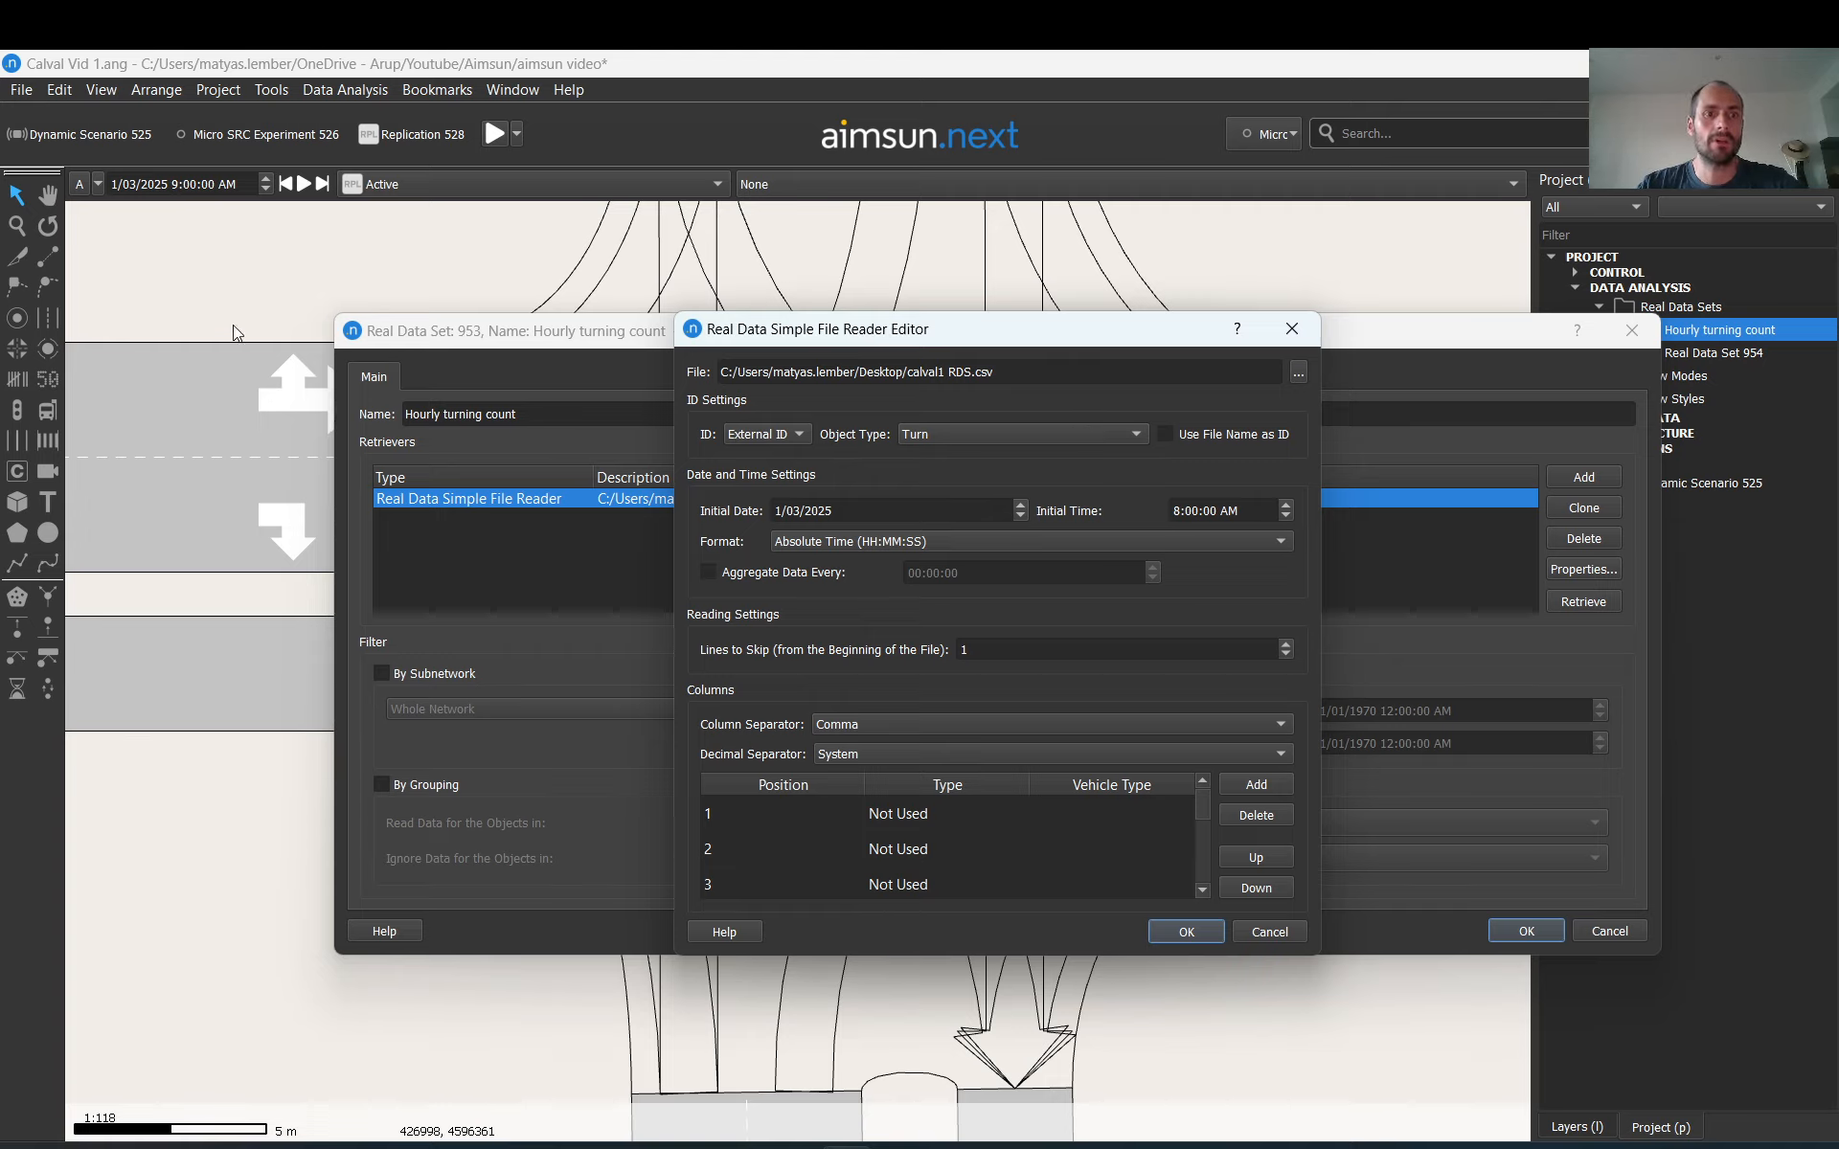
Step: Look through the object types available for the file reader and choose Turn
{"action": "left_click", "coordinate": [1008, 432]}
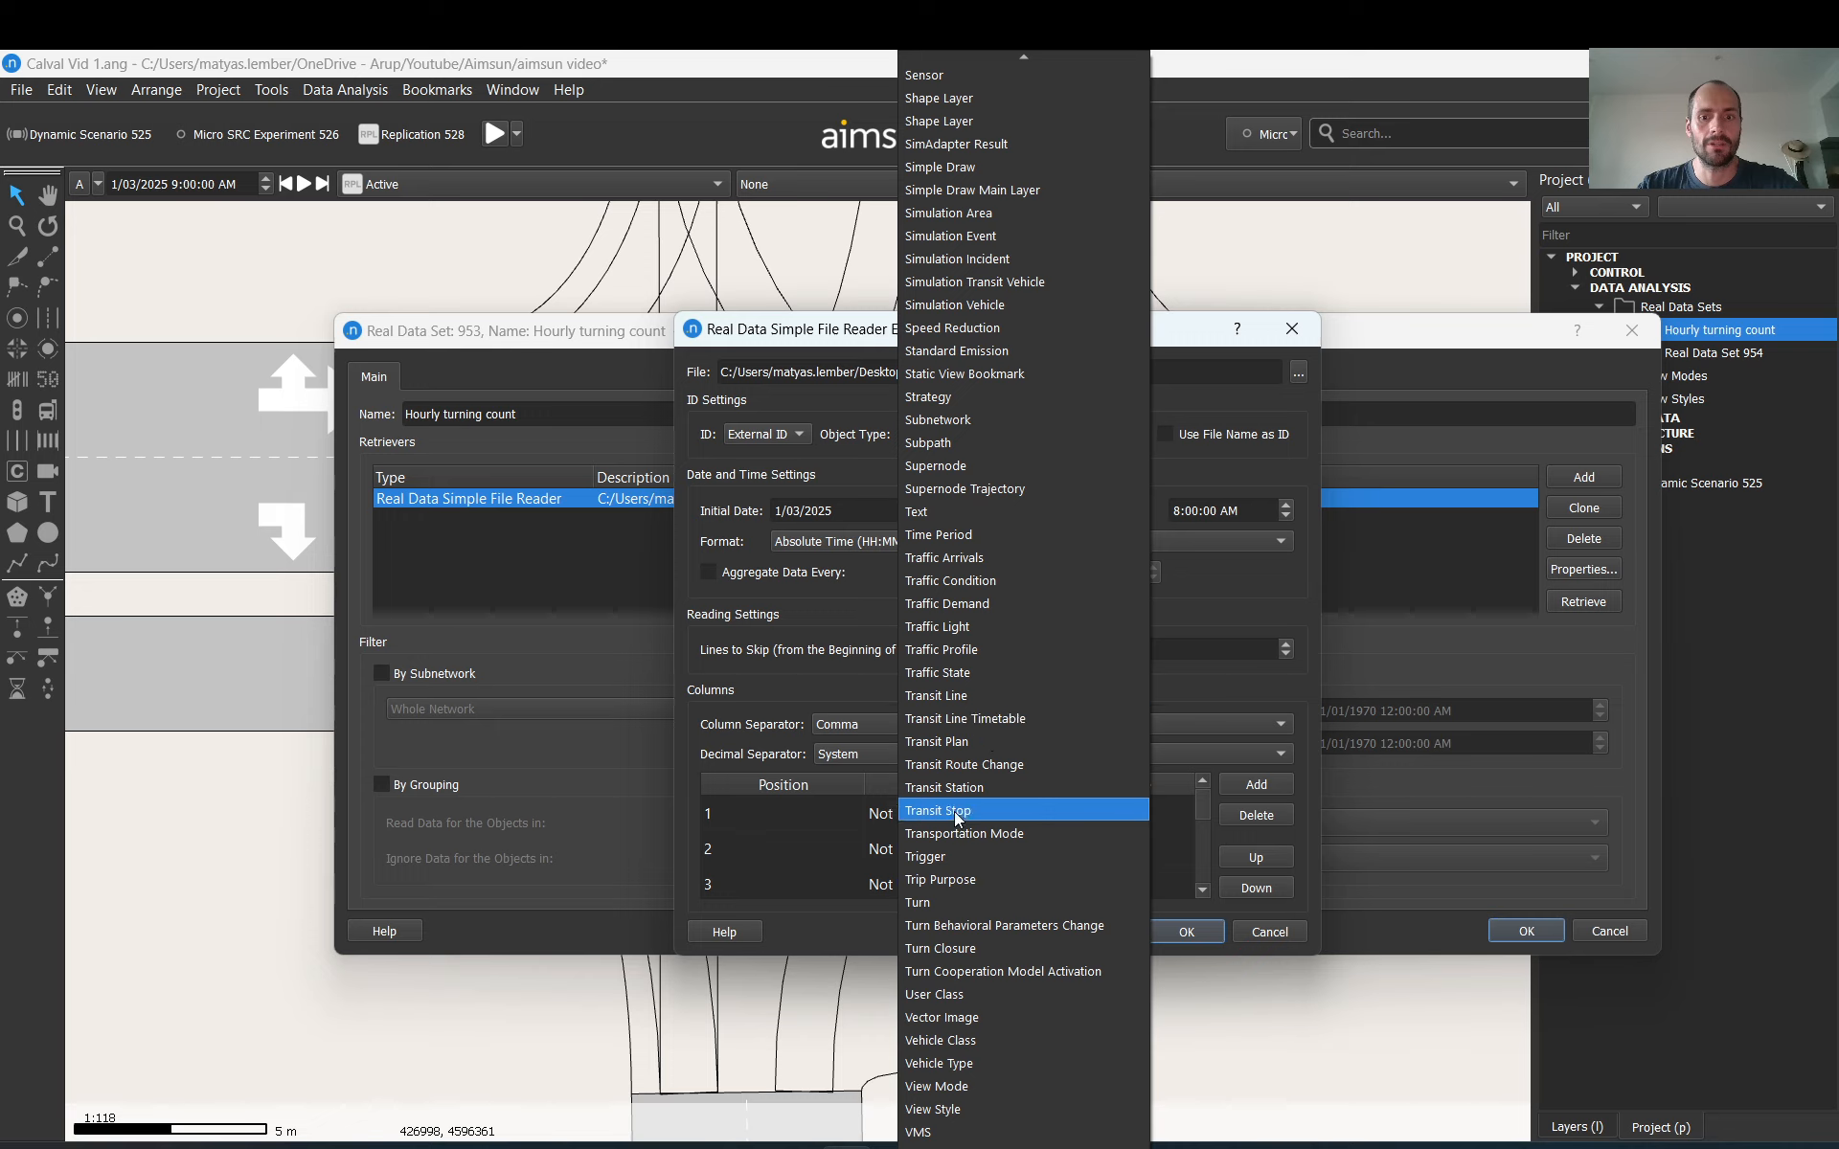
{"action": "scroll", "coordinate": [977, 69], "scroll_direction": "up", "scroll_amount": 20}
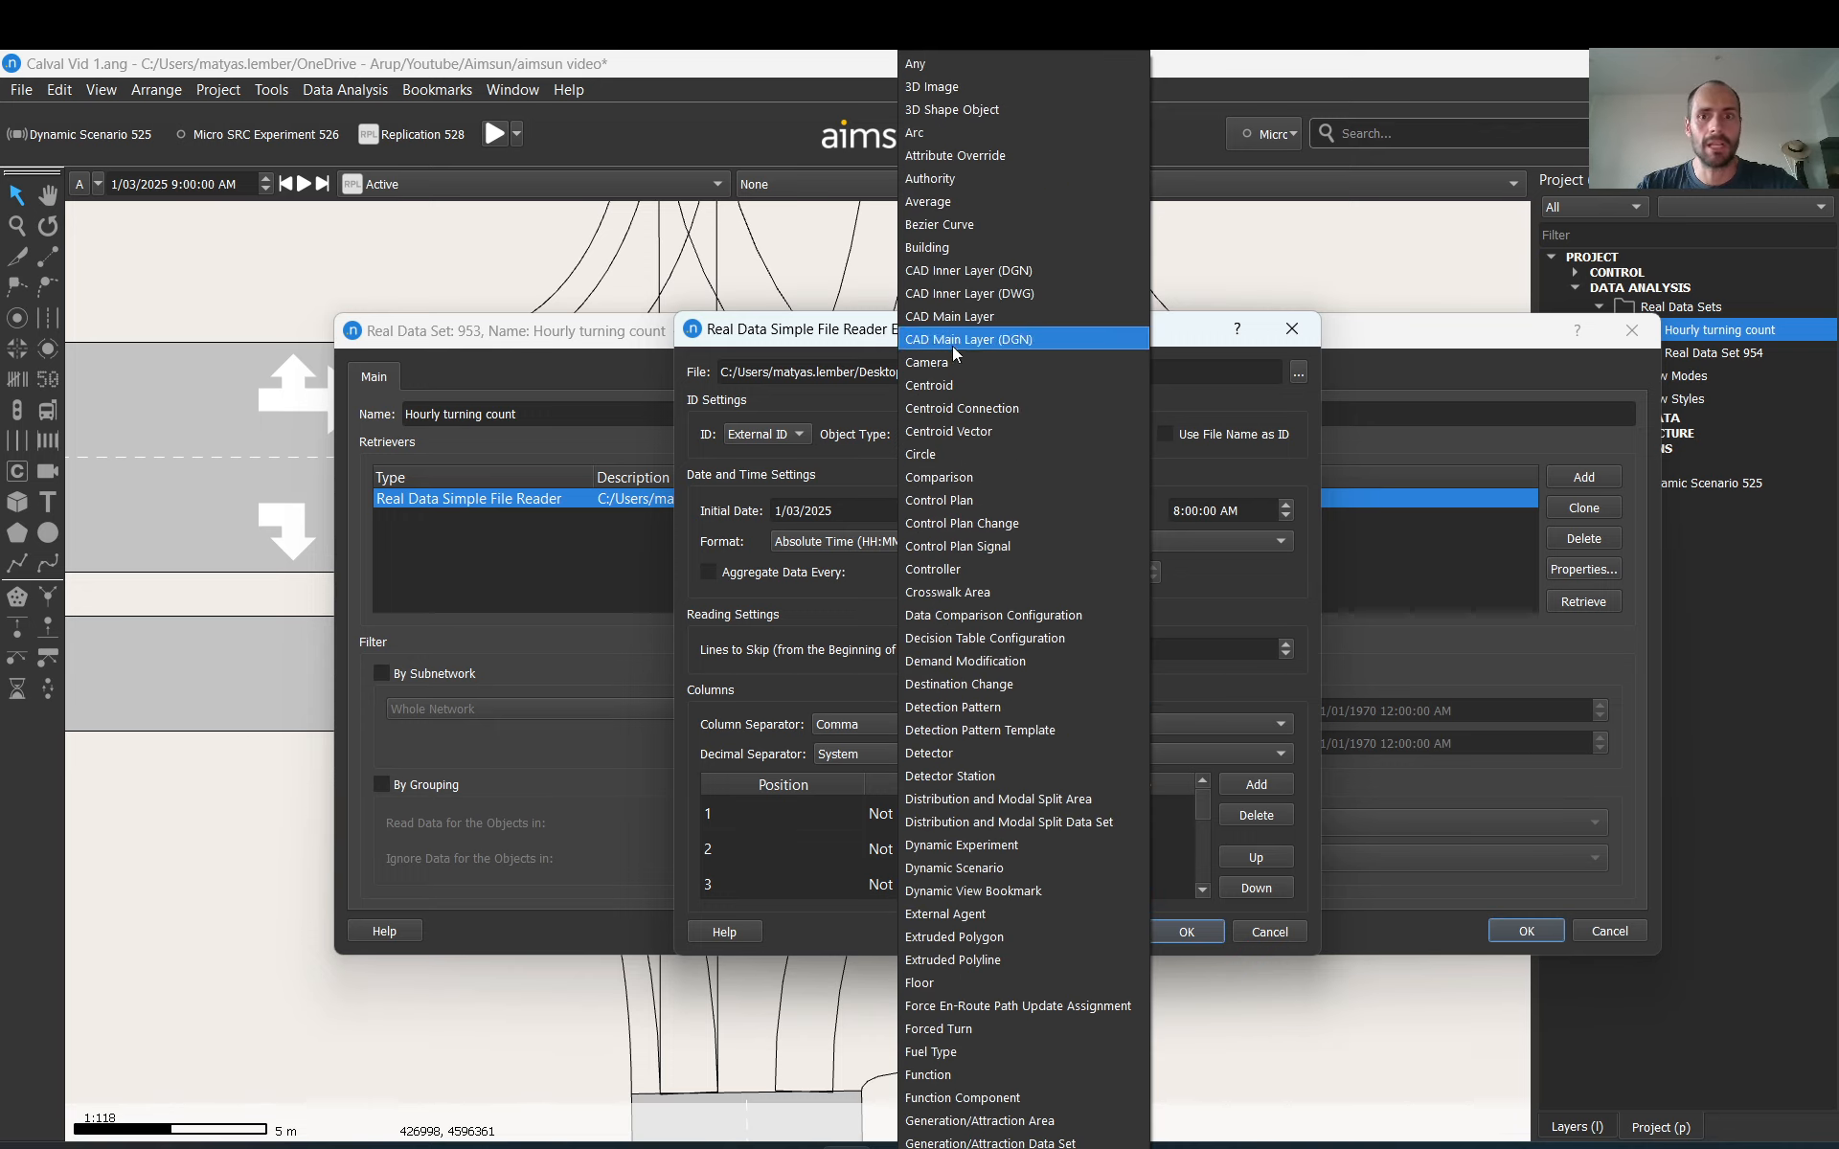
{"action": "scroll", "coordinate": [952, 548], "scroll_direction": "down", "scroll_amount": 10}
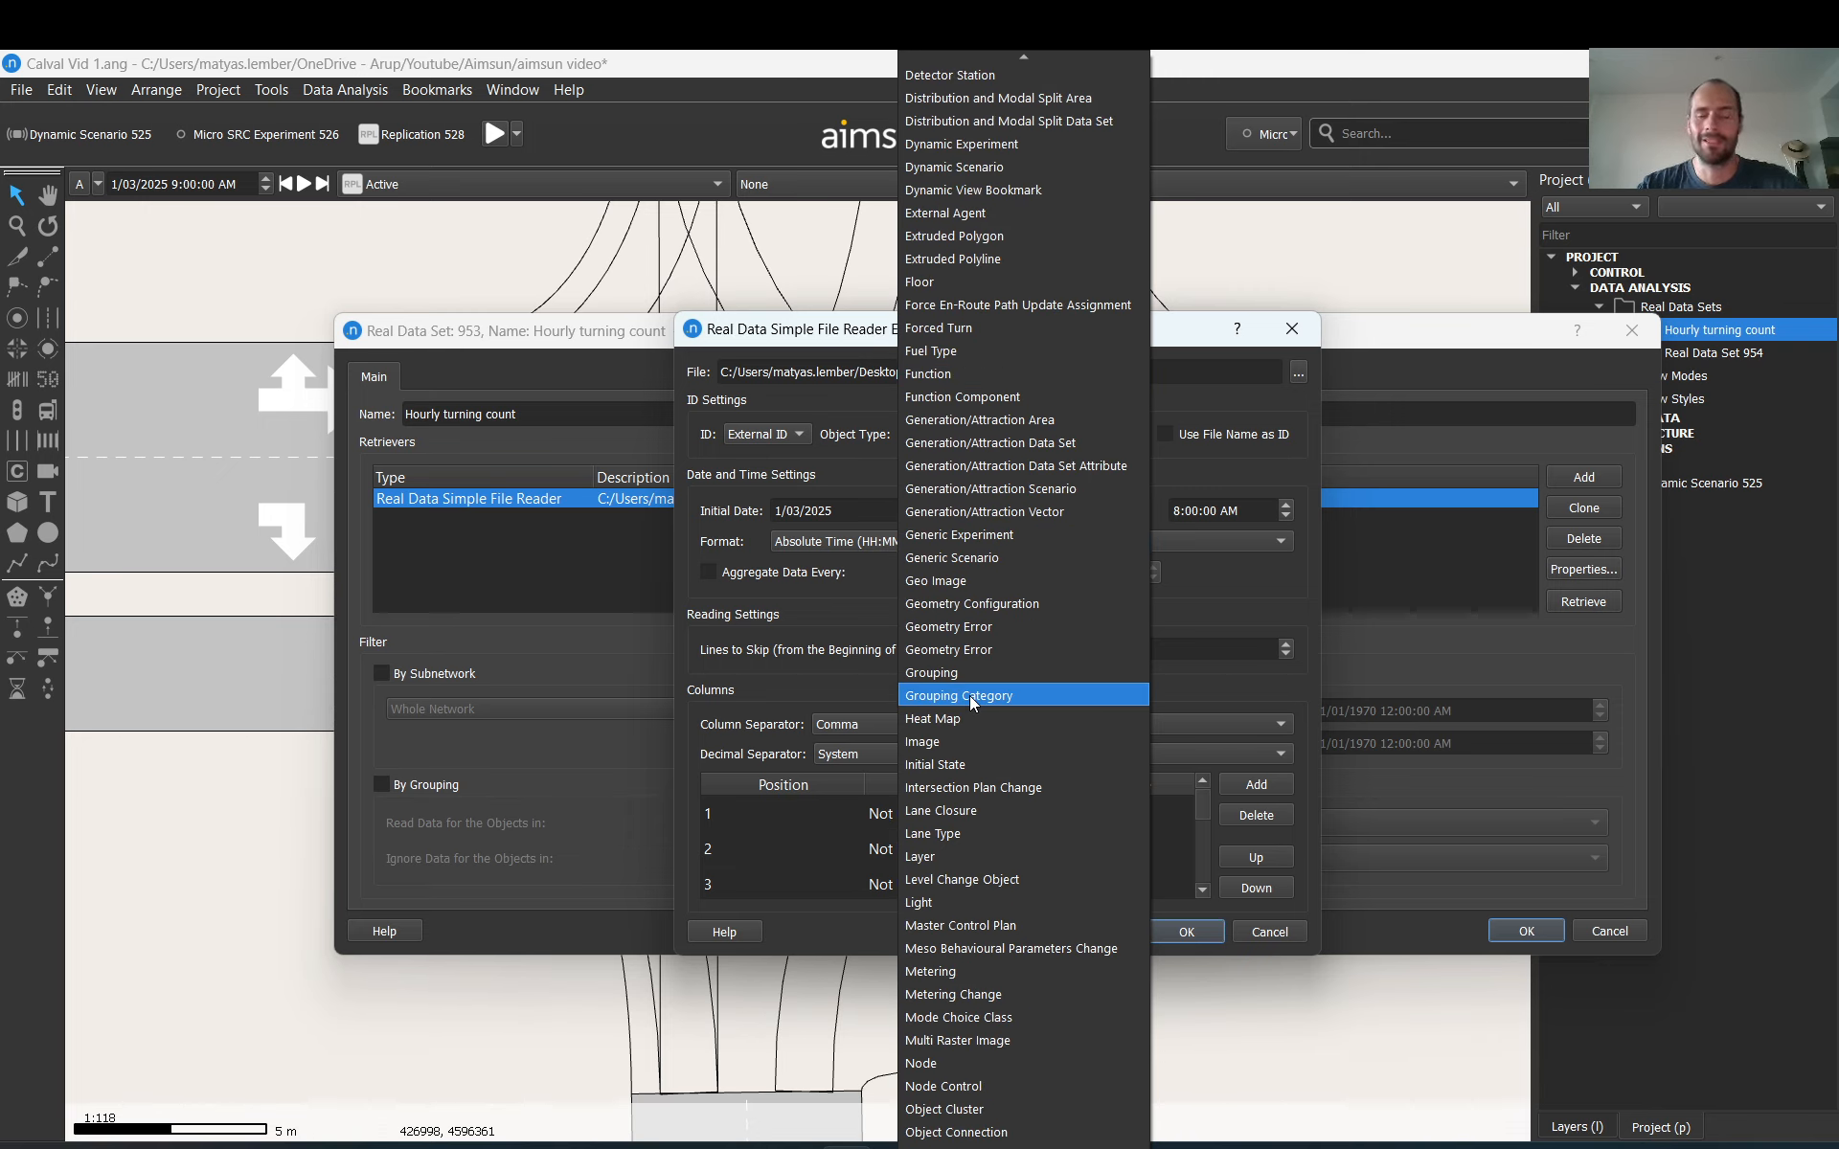
{"action": "scroll", "coordinate": [970, 695], "scroll_direction": "down", "scroll_amount": 8}
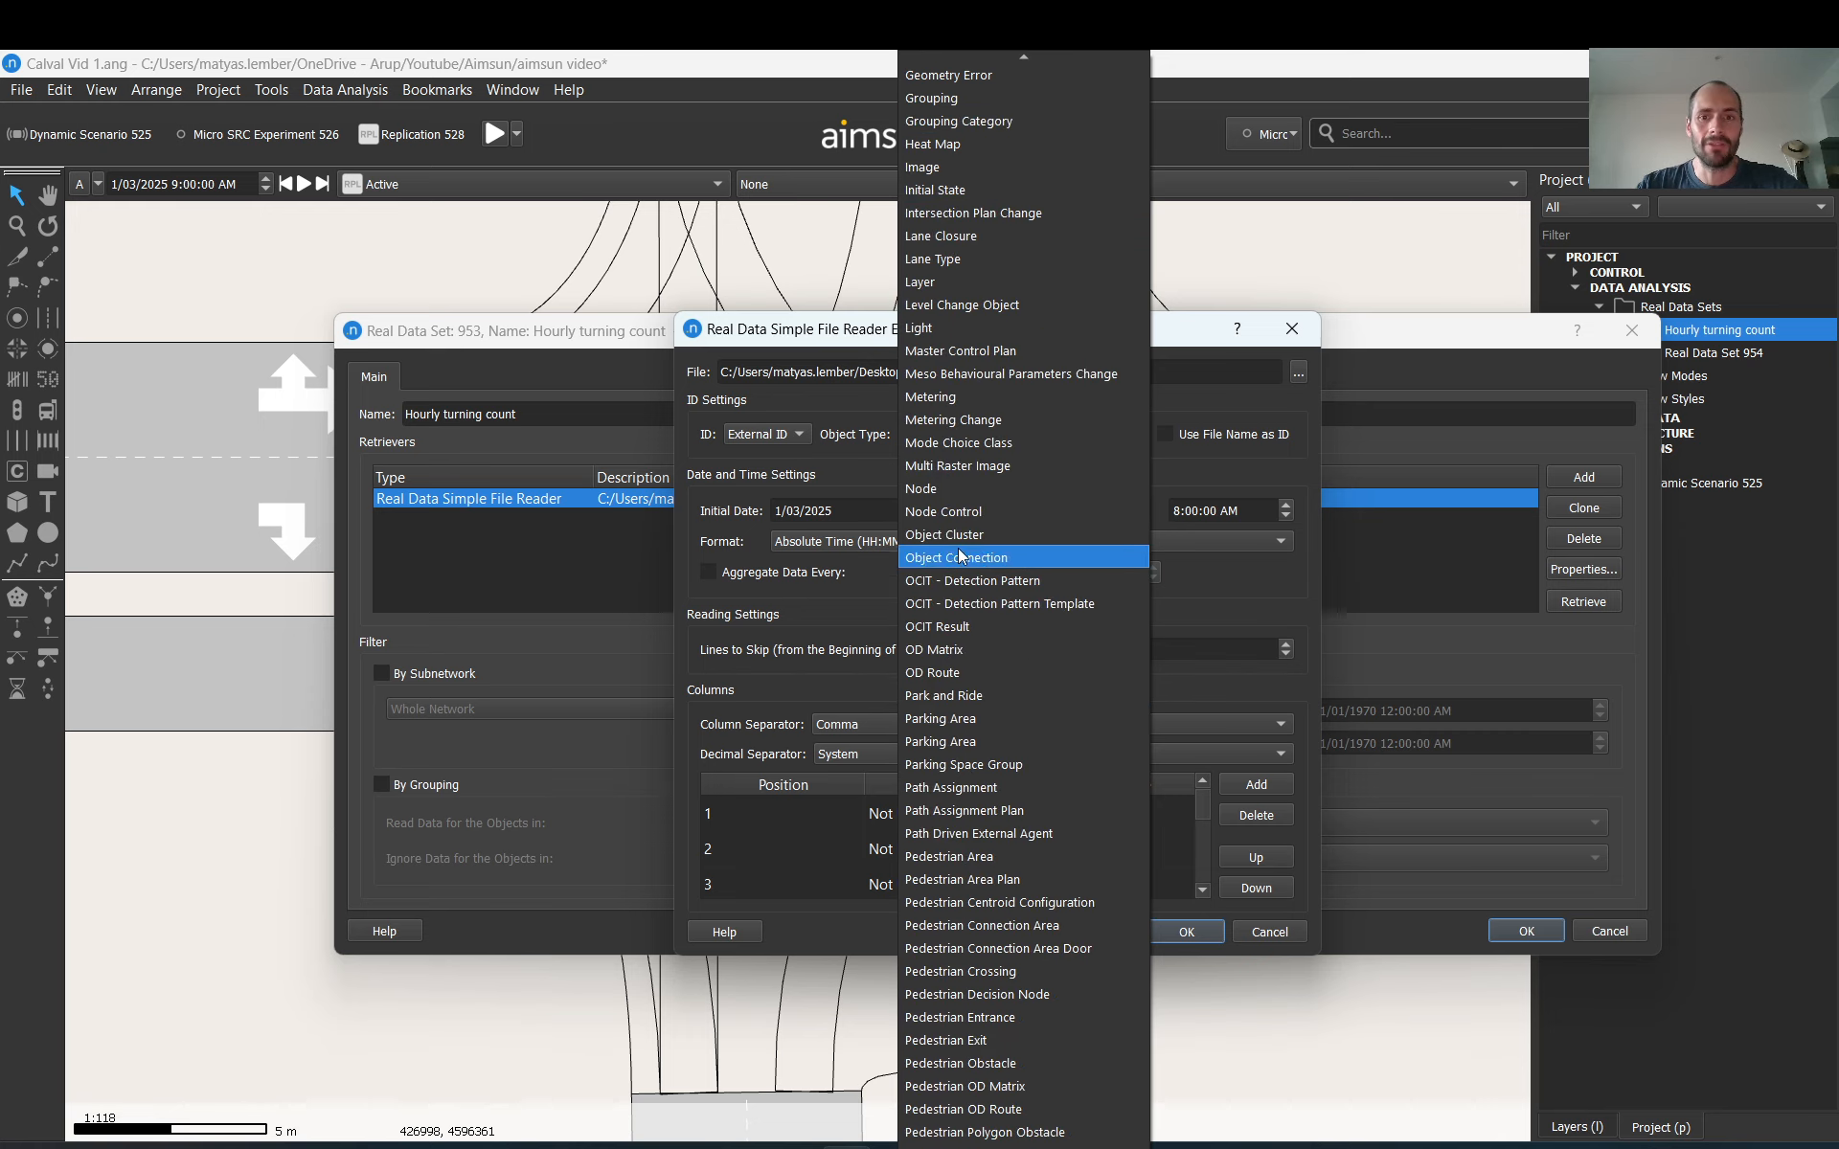
{"action": "scroll", "coordinate": [974, 833], "scroll_direction": "down", "scroll_amount": 4}
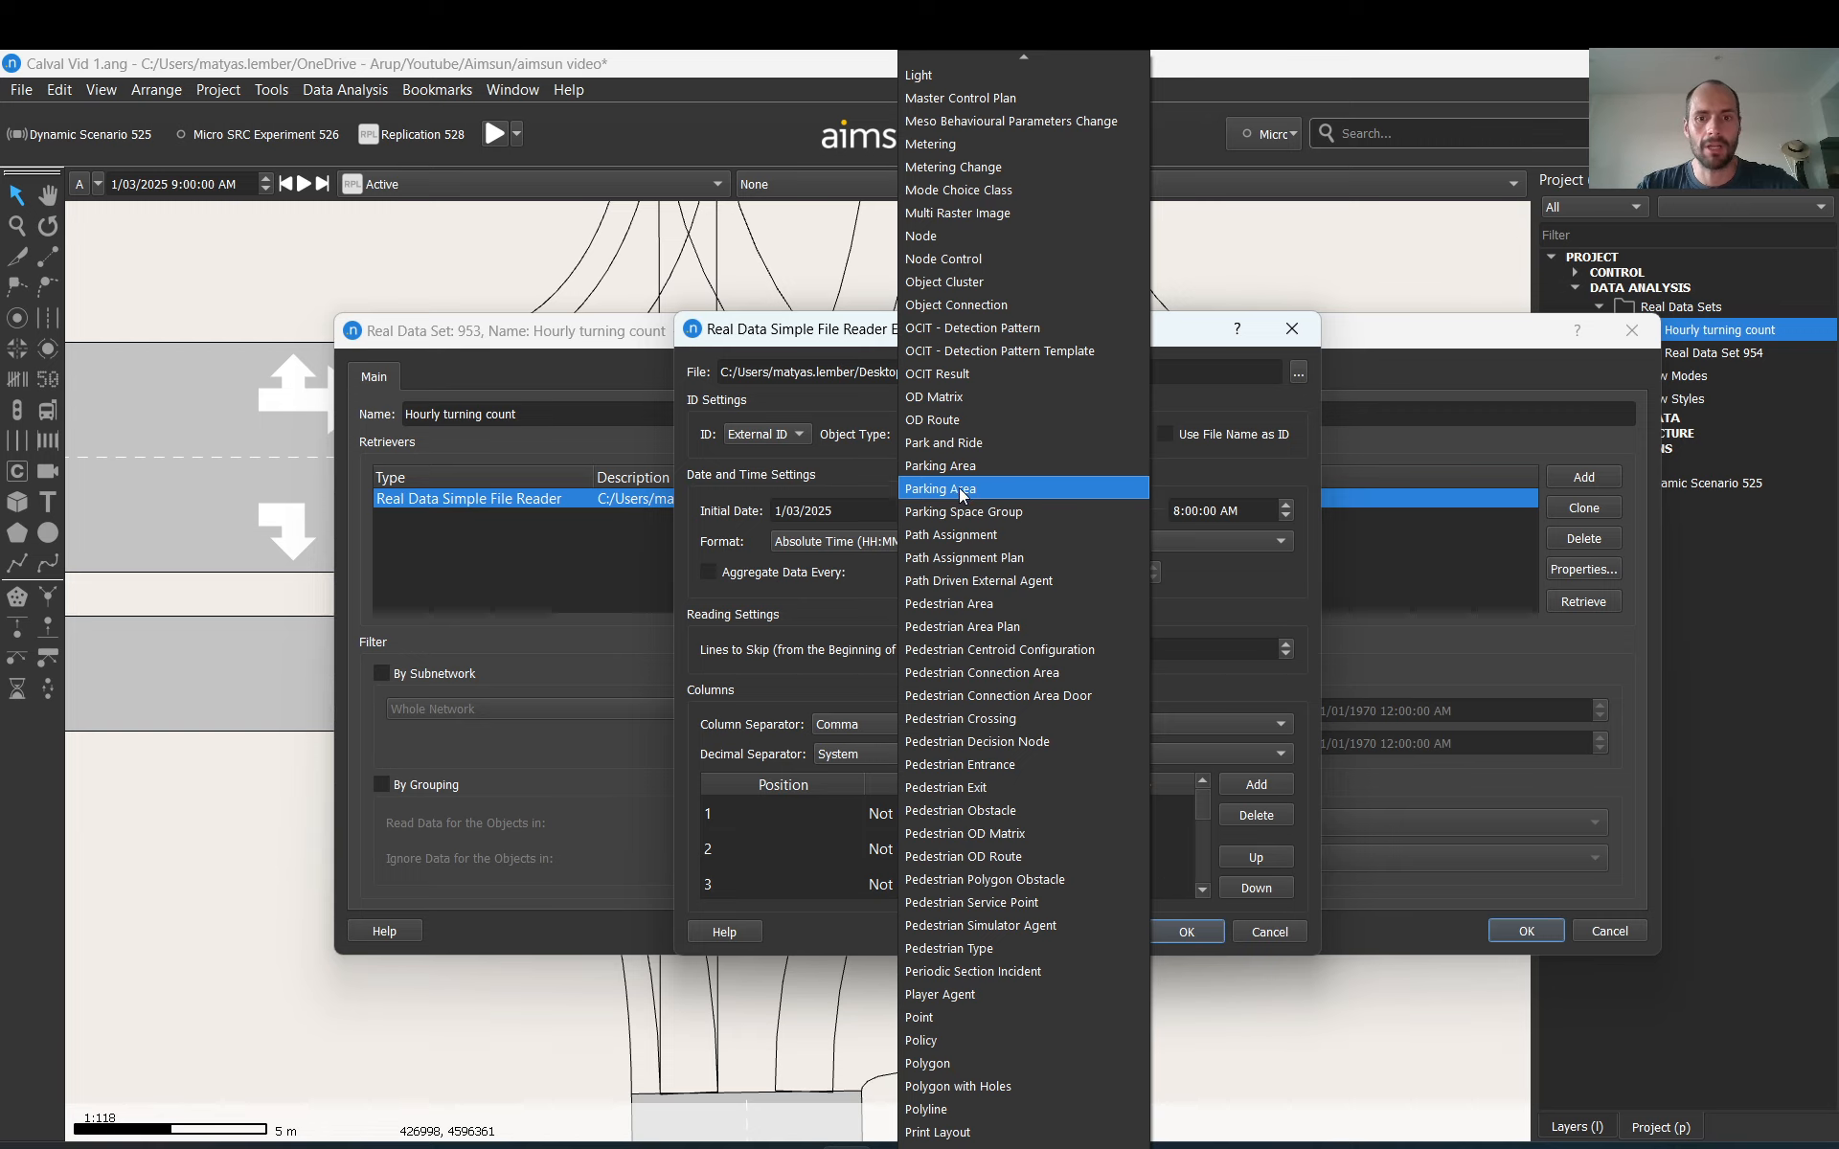
{"action": "scroll", "coordinate": [979, 864], "scroll_direction": "down", "scroll_amount": 6}
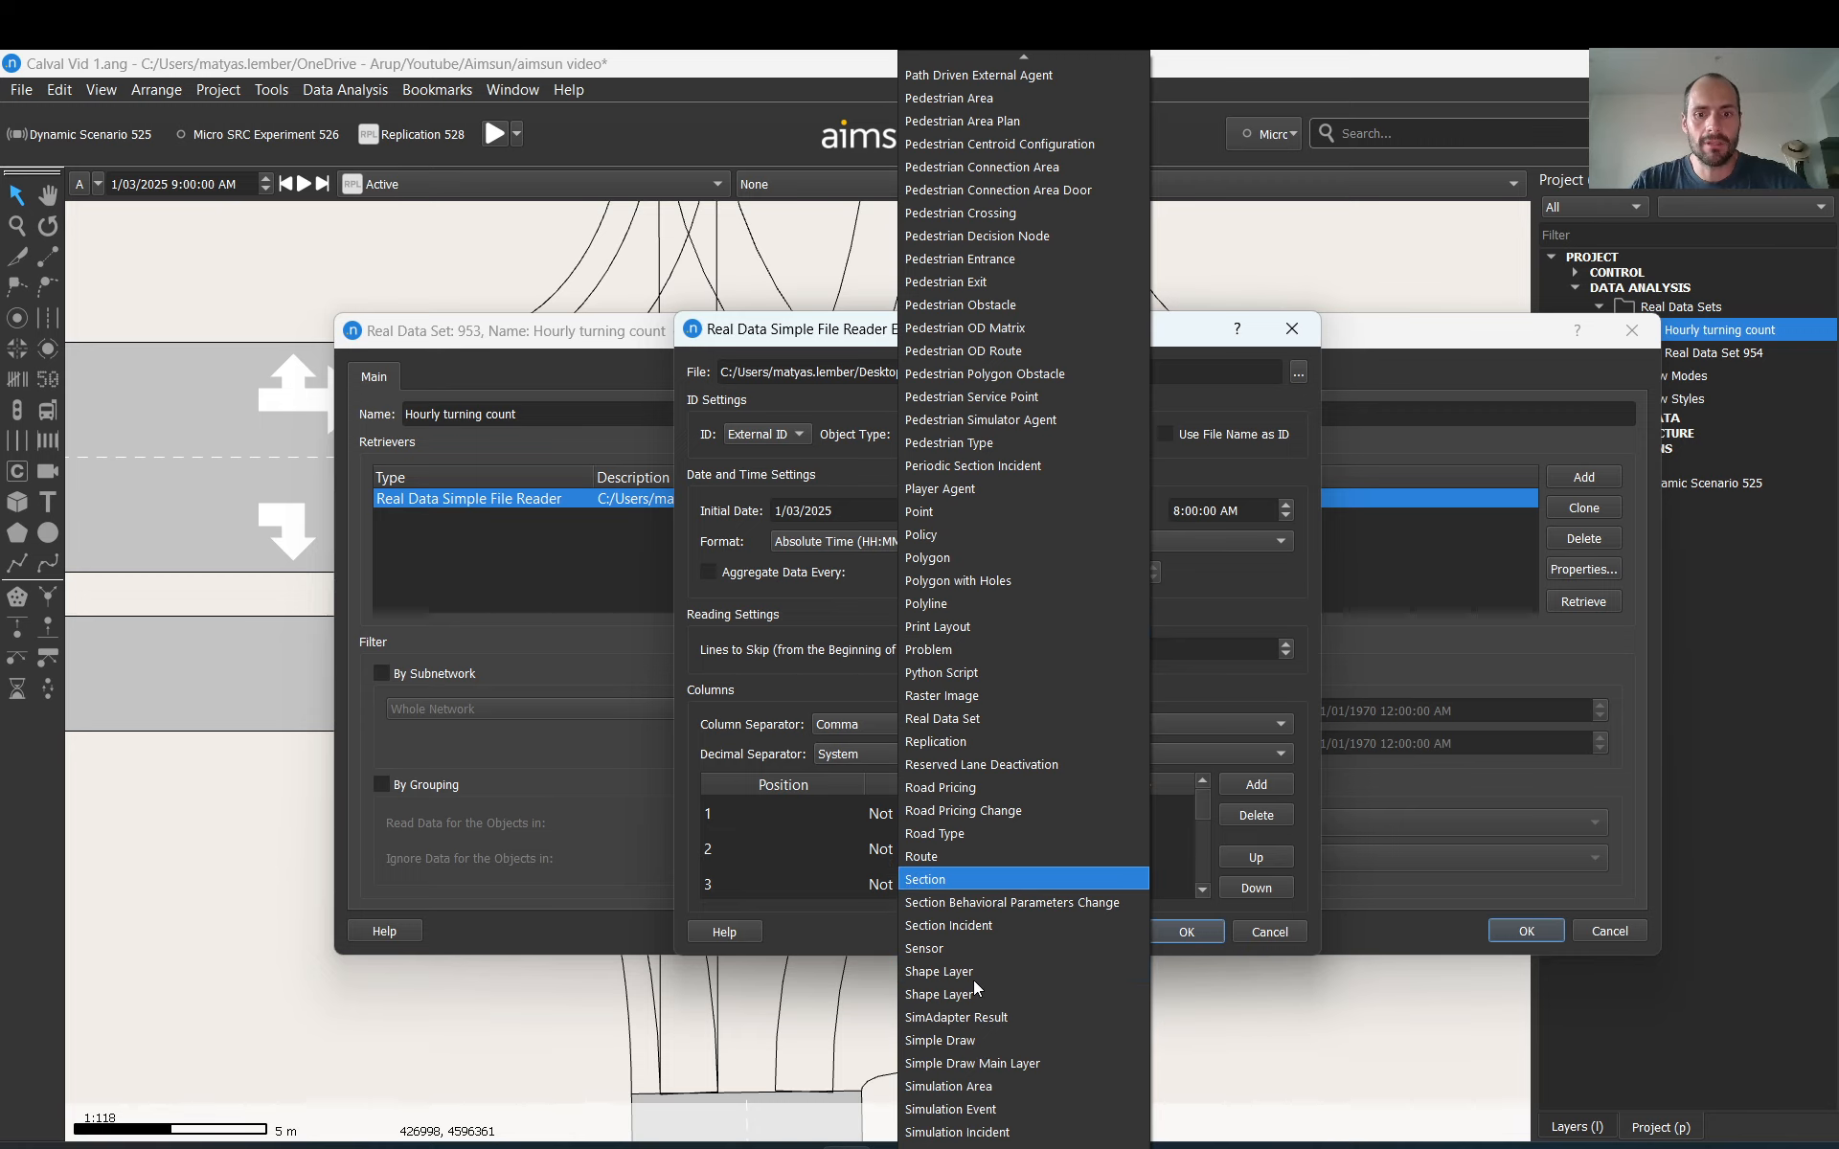
{"action": "scroll", "coordinate": [973, 980], "scroll_direction": "down", "scroll_amount": 2}
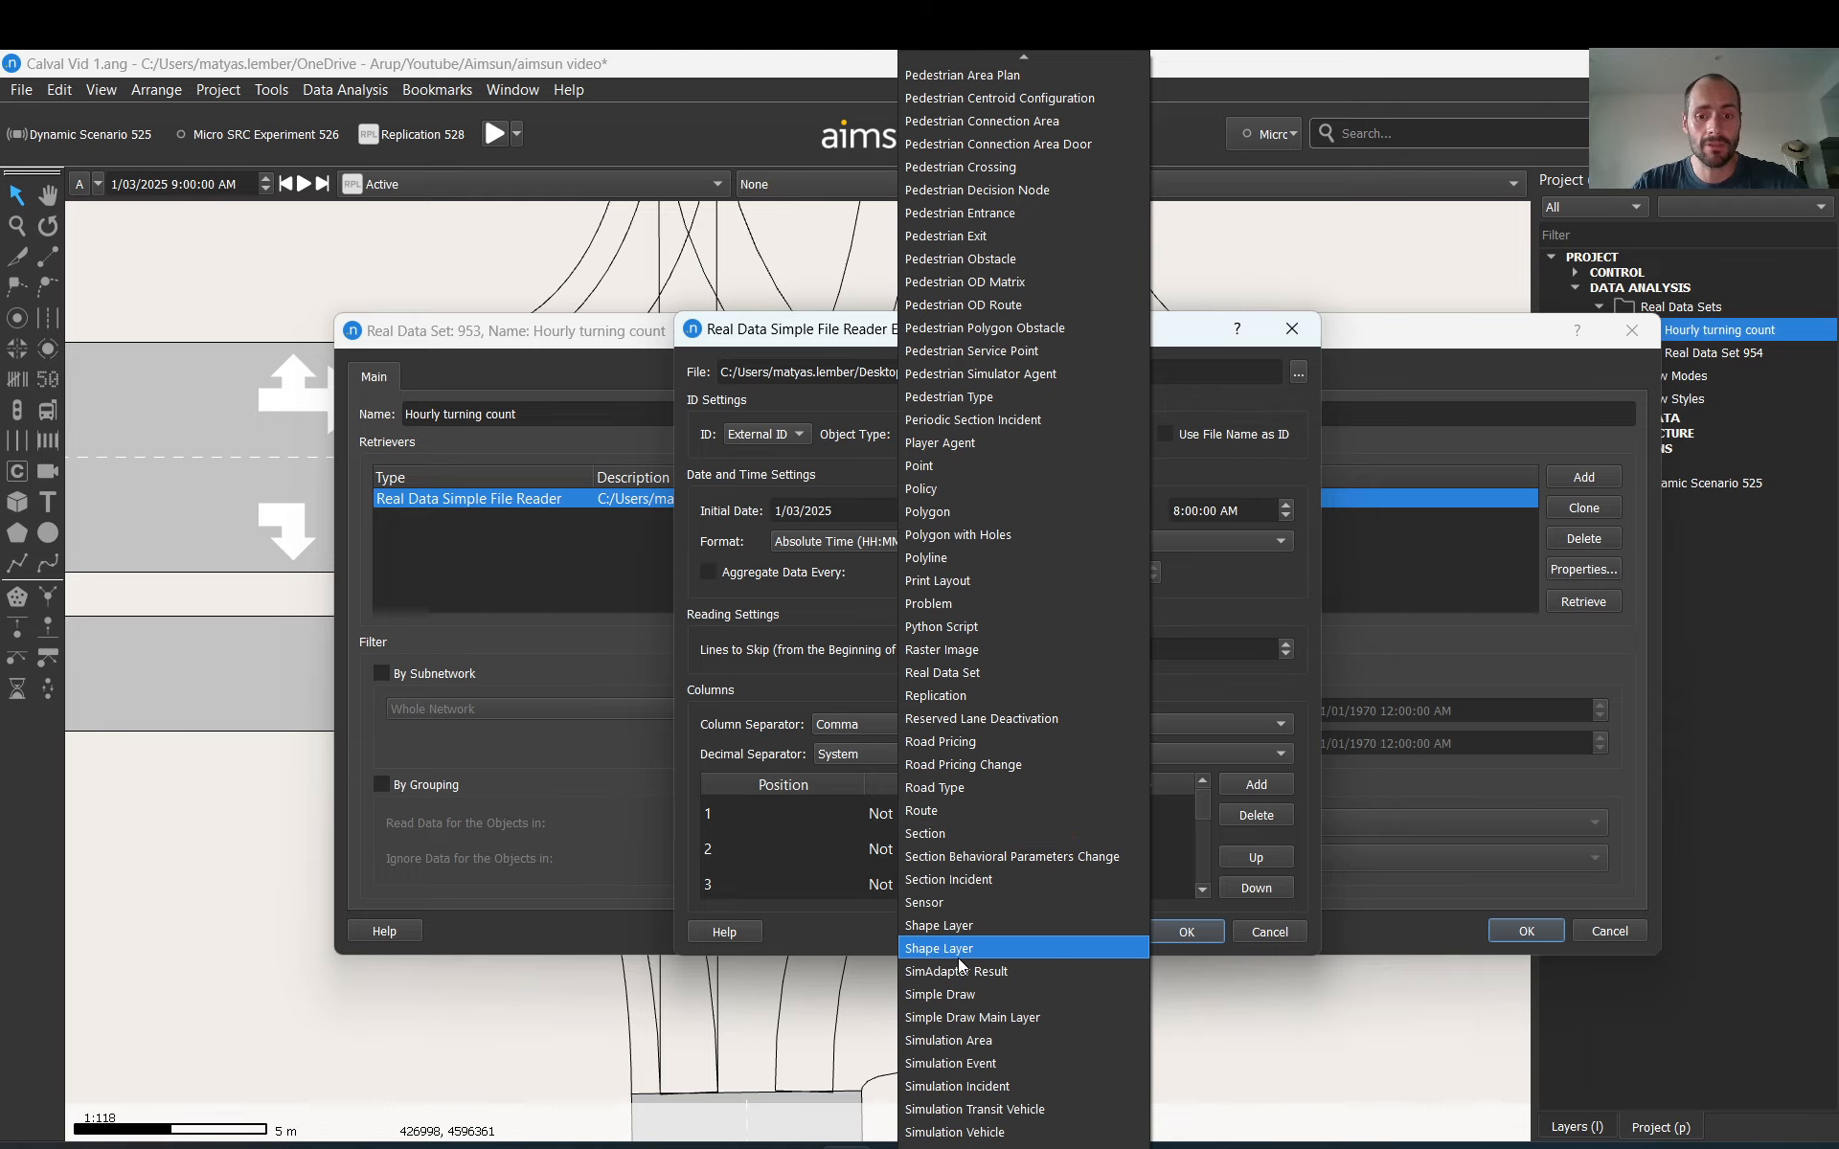
{"action": "scroll", "coordinate": [958, 958], "scroll_direction": "down", "scroll_amount": 11}
{"action": "scroll", "coordinate": [958, 958], "scroll_direction": "down", "scroll_amount": 1}
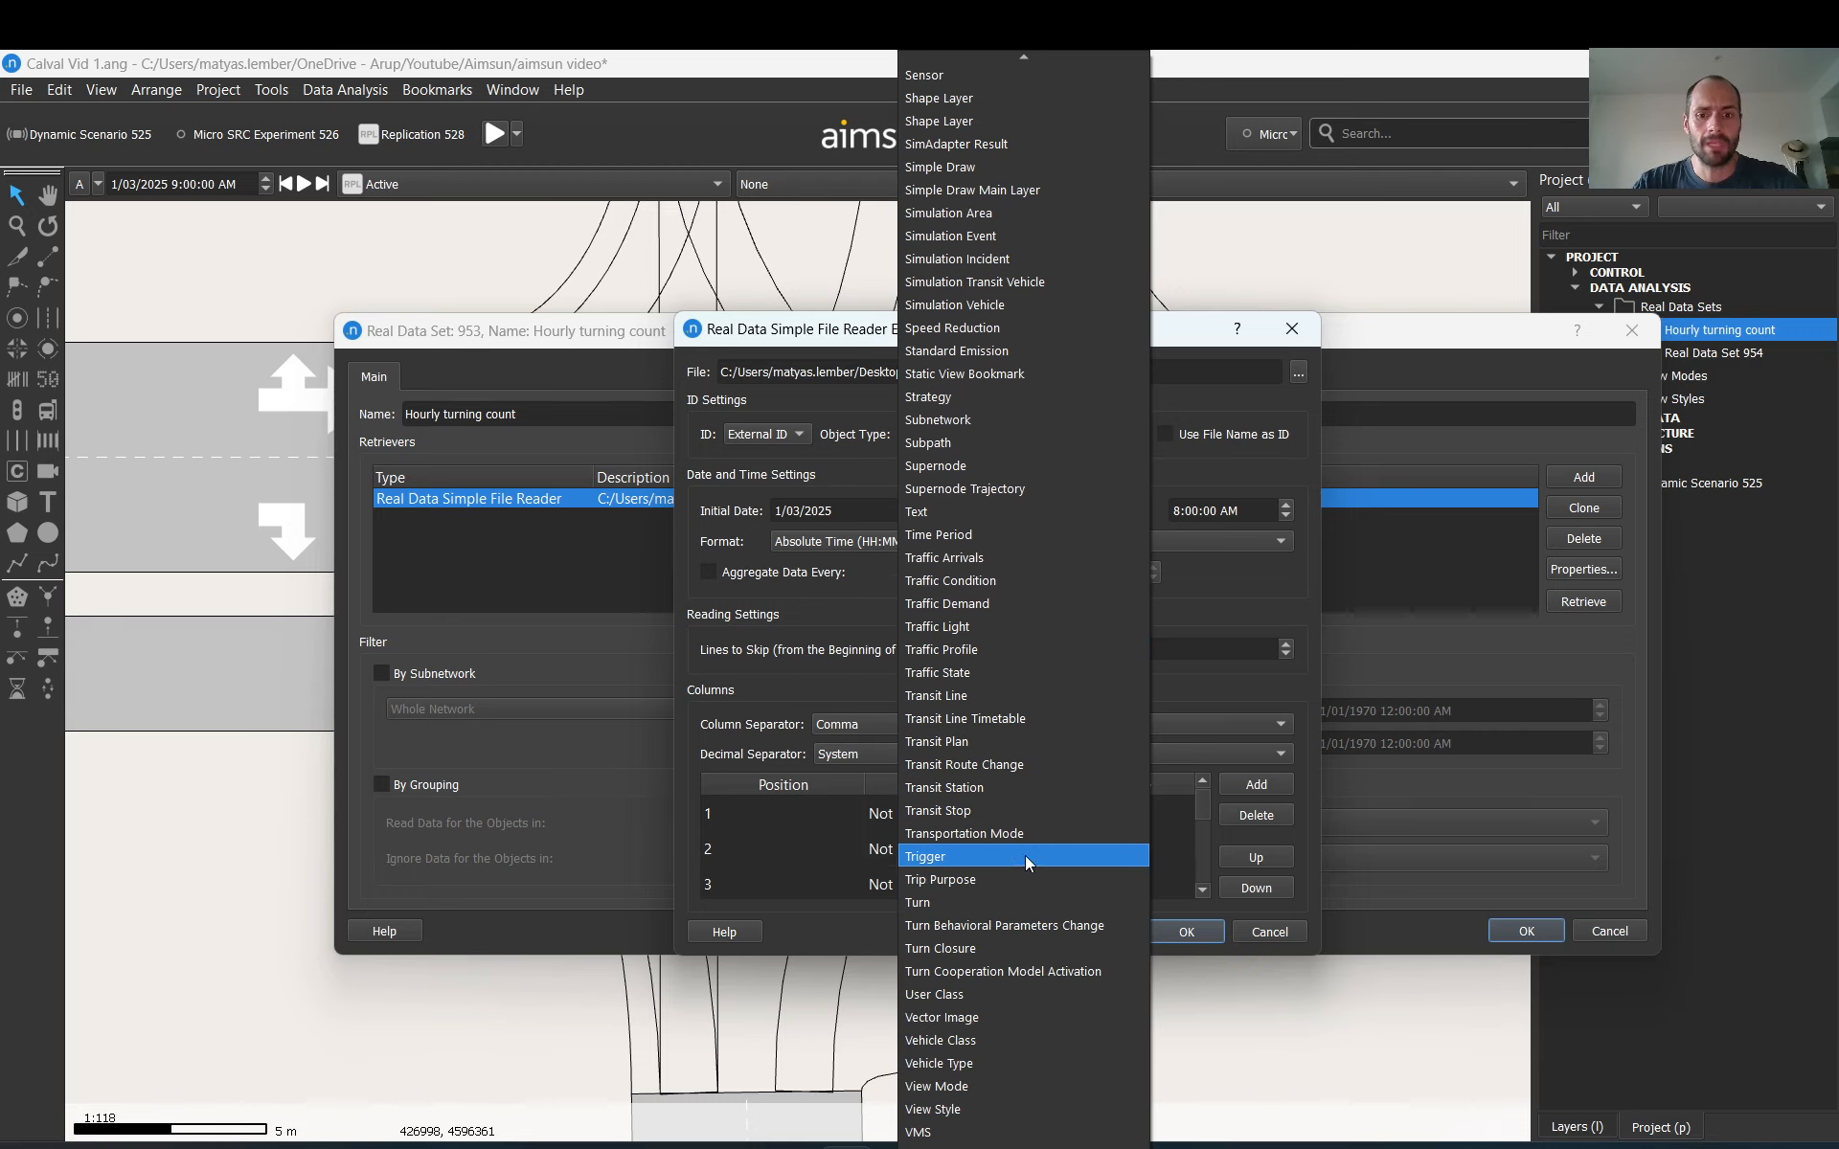
{"action": "left_click", "coordinate": [952, 898]}
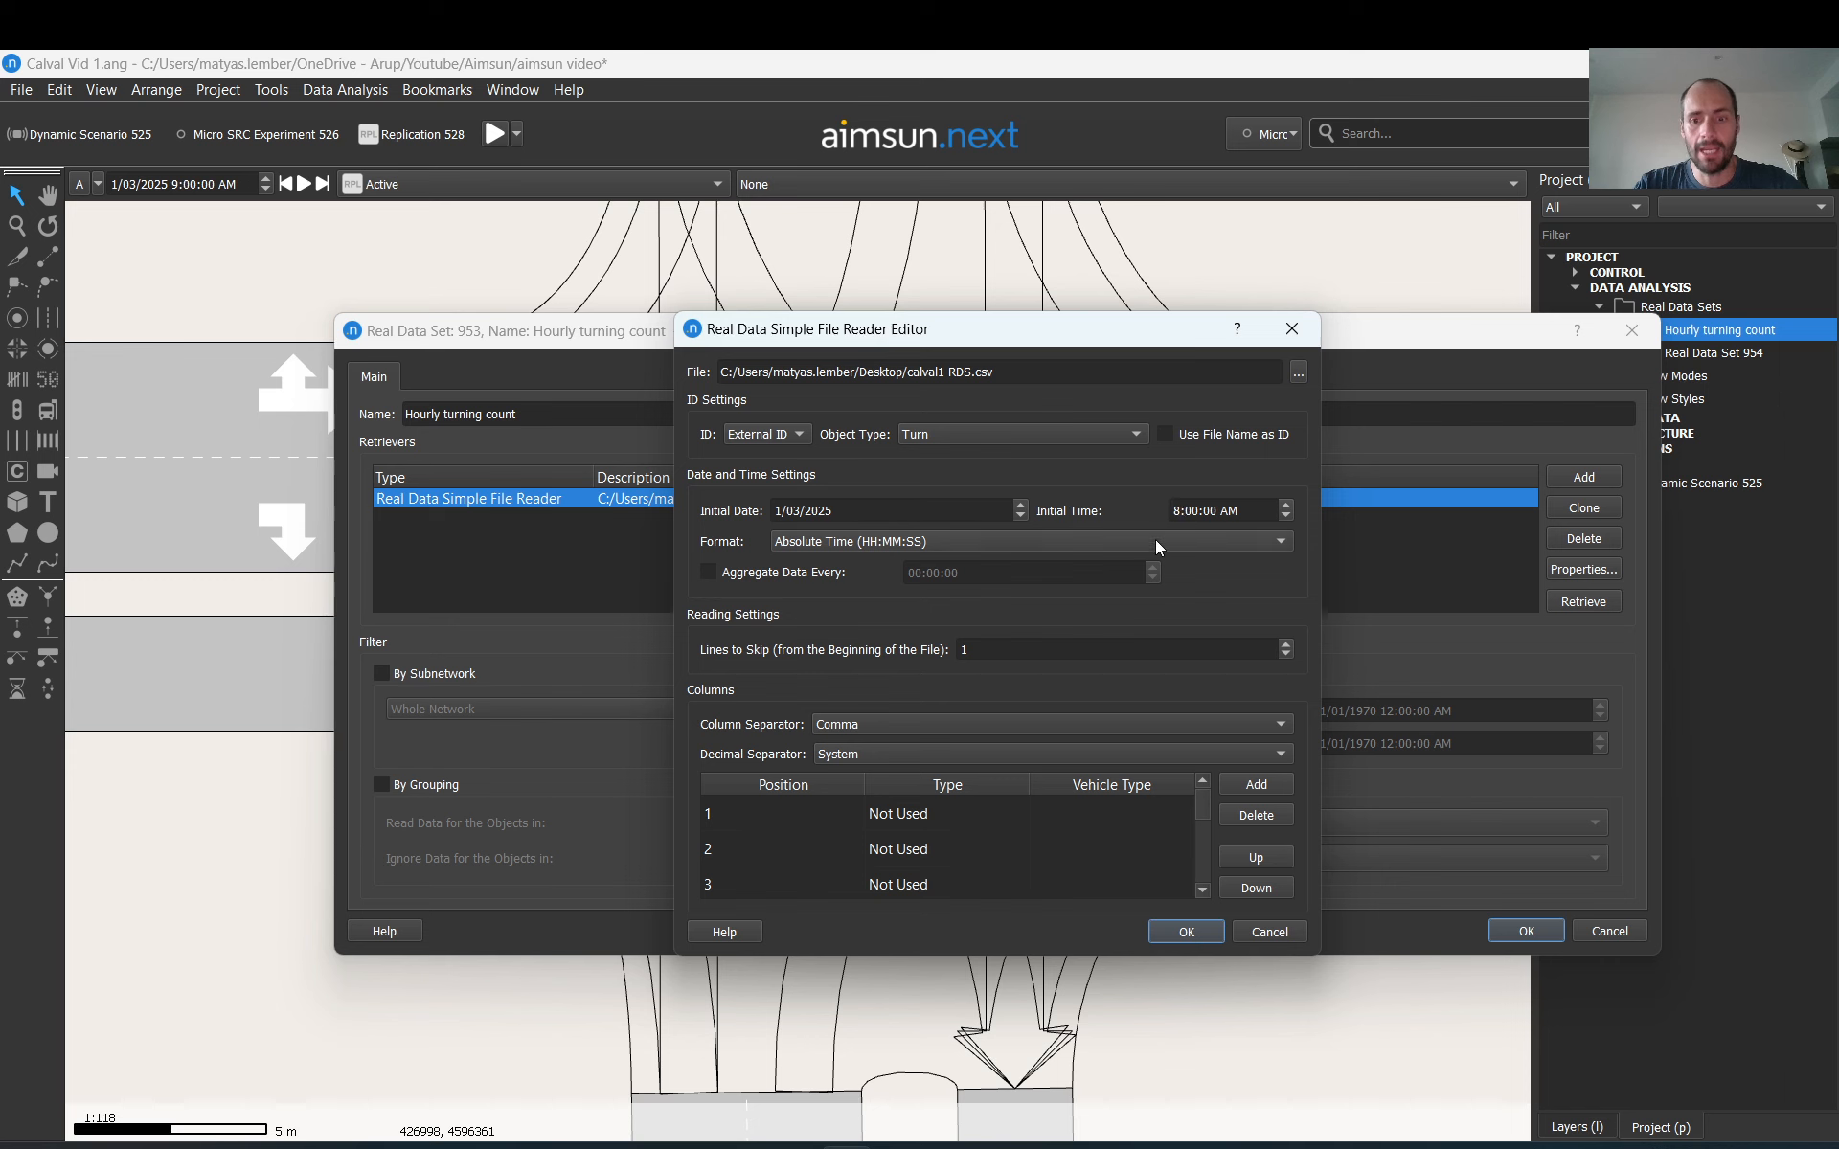
Step: Switch to Excel, check the first end time in E2, and enter an example end time of 10:00:00 in E26
{"action": "left_click", "coordinate": [1057, 1147]}
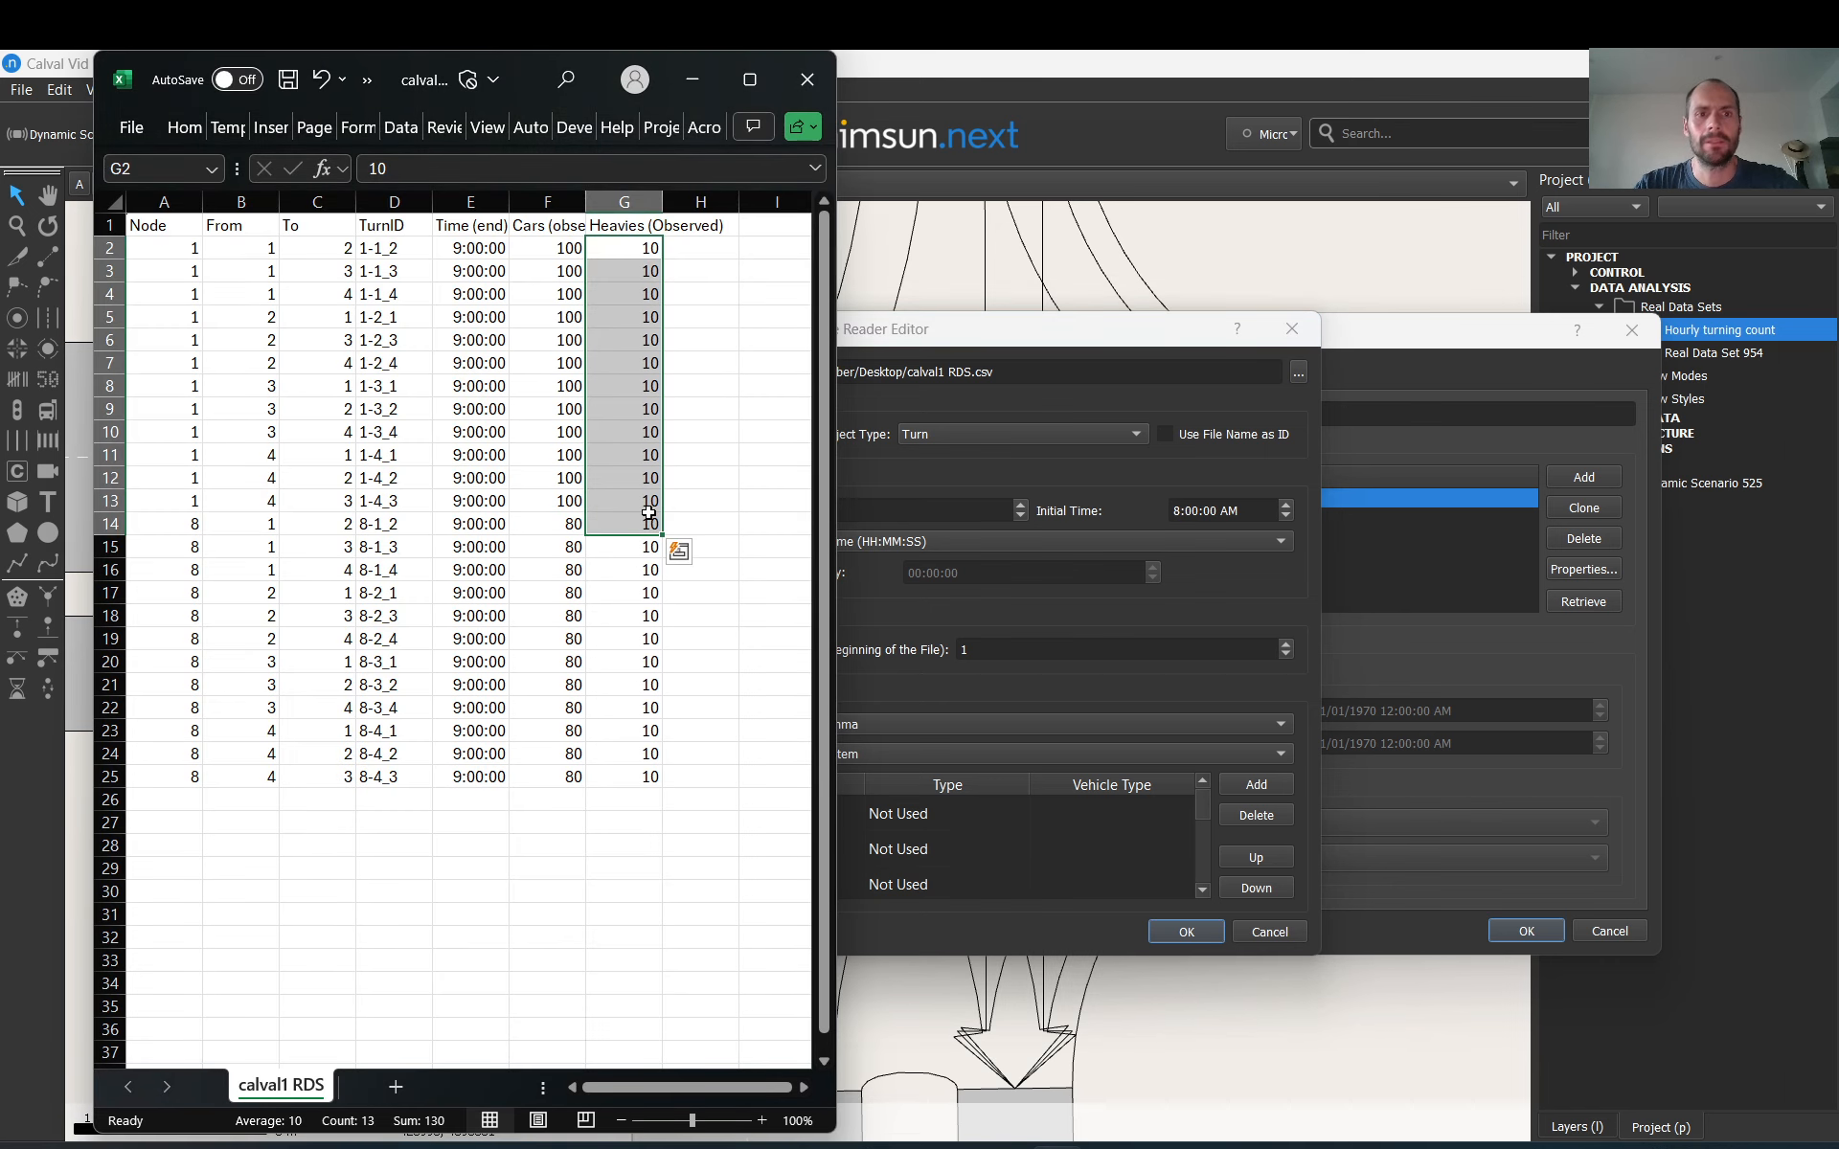
{"action": "left_click", "coordinate": [465, 249]}
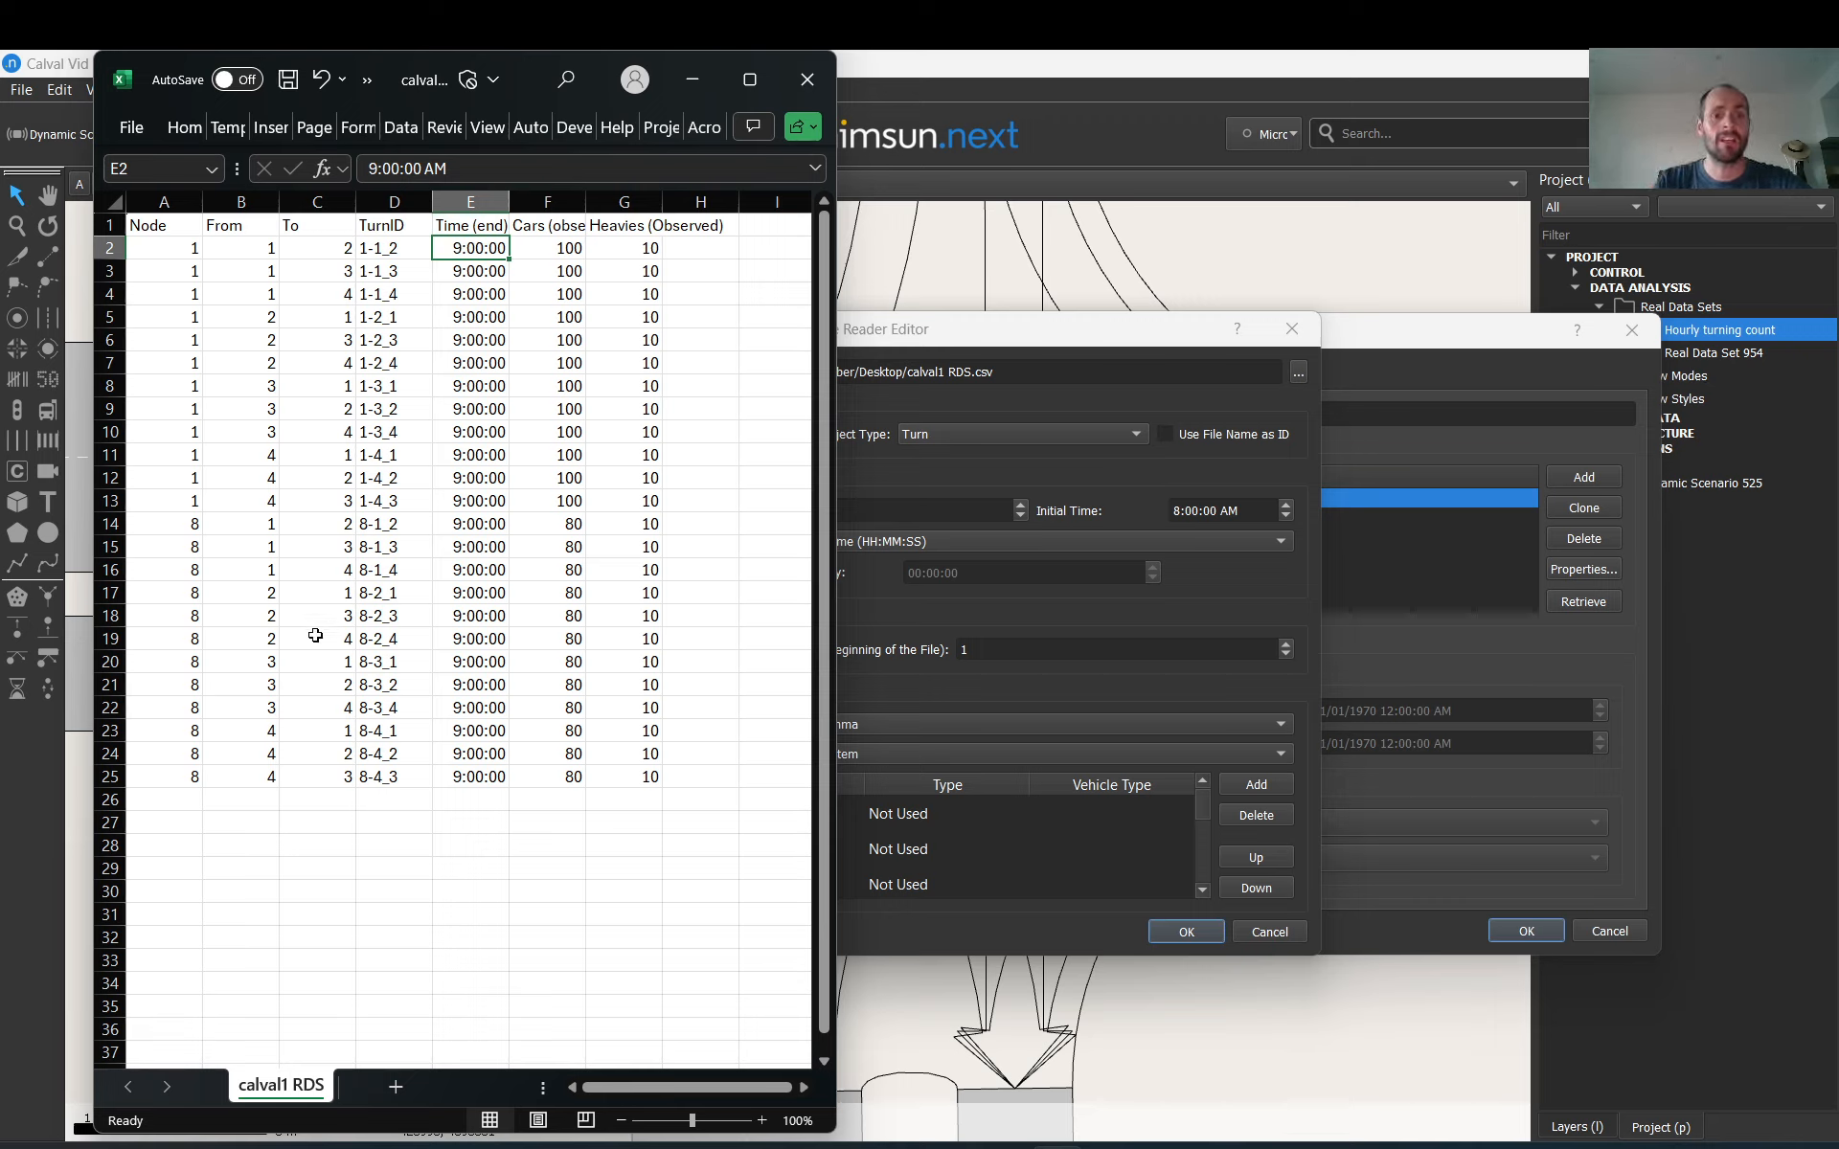
{"action": "left_click", "coordinate": [472, 804]}
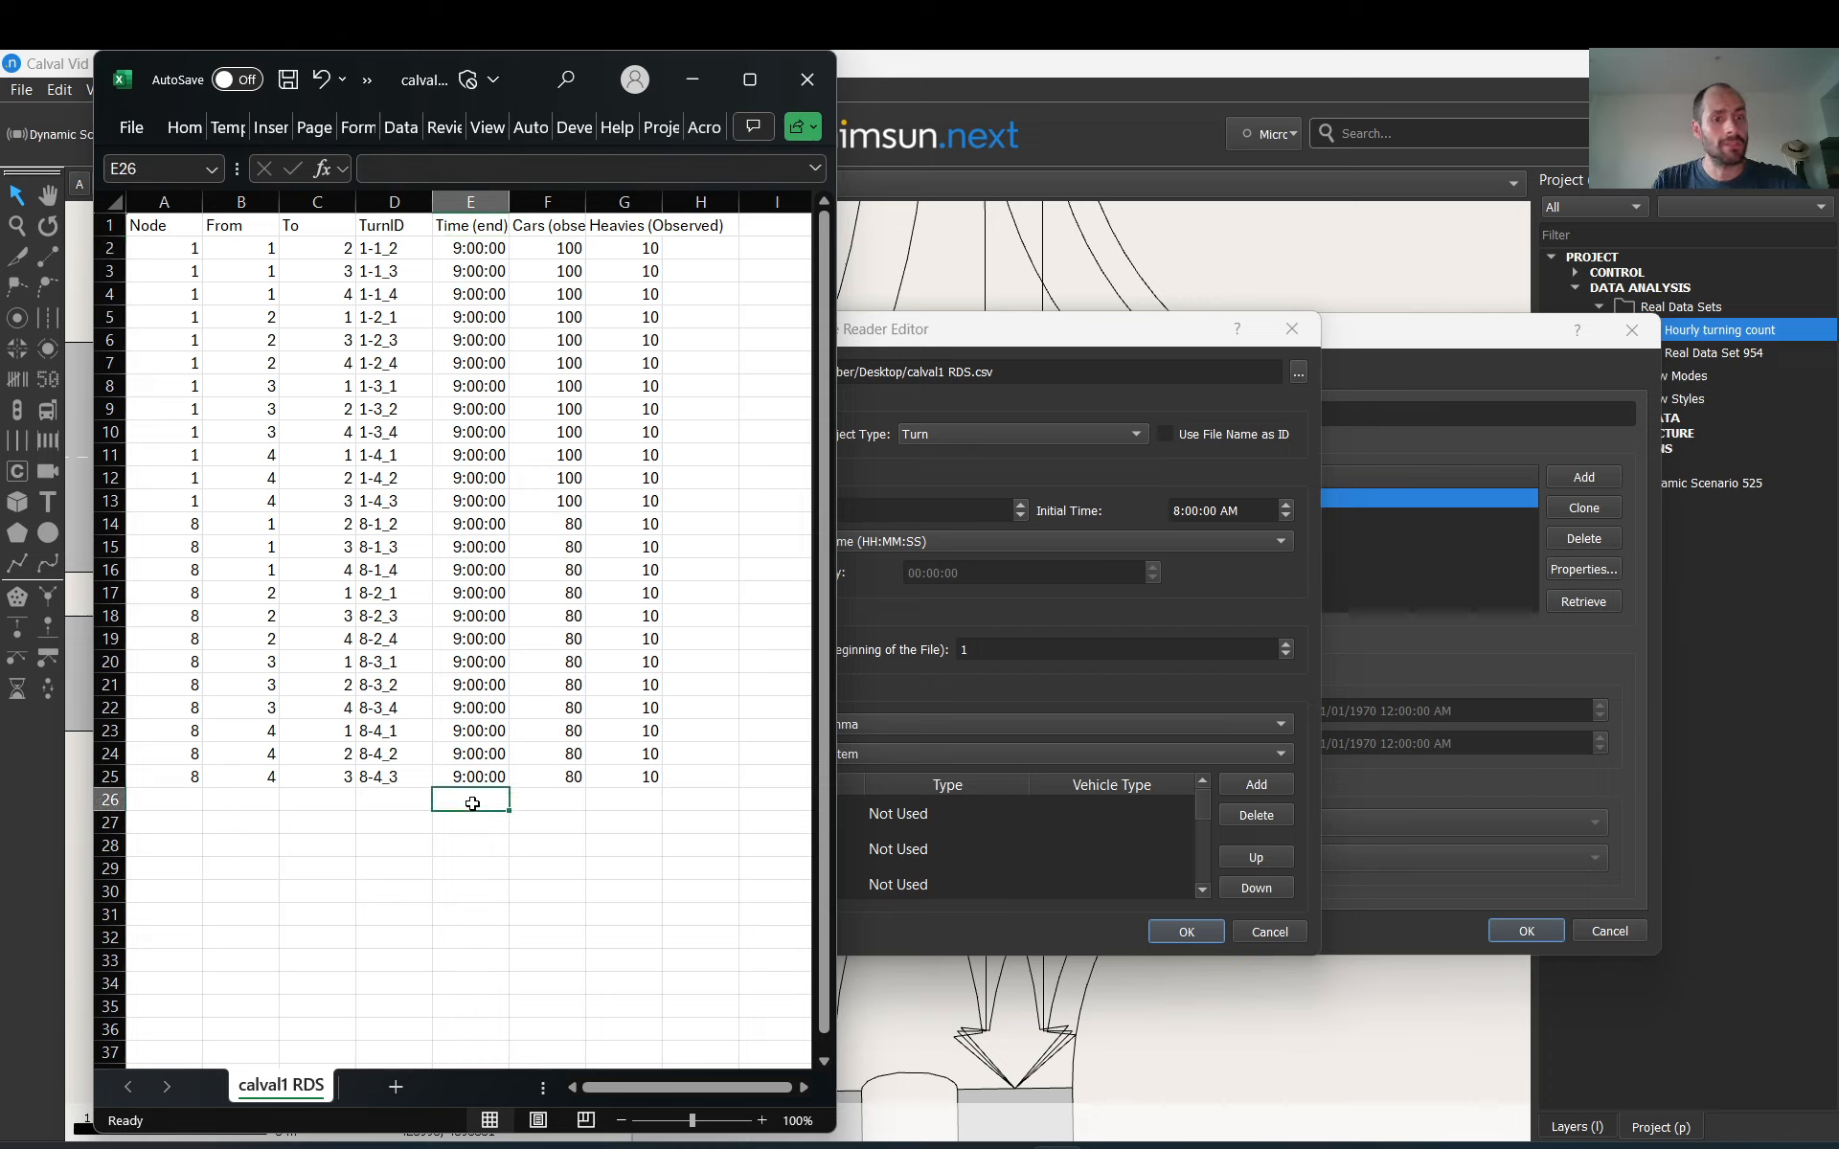
{"action": "type", "text": "10"}
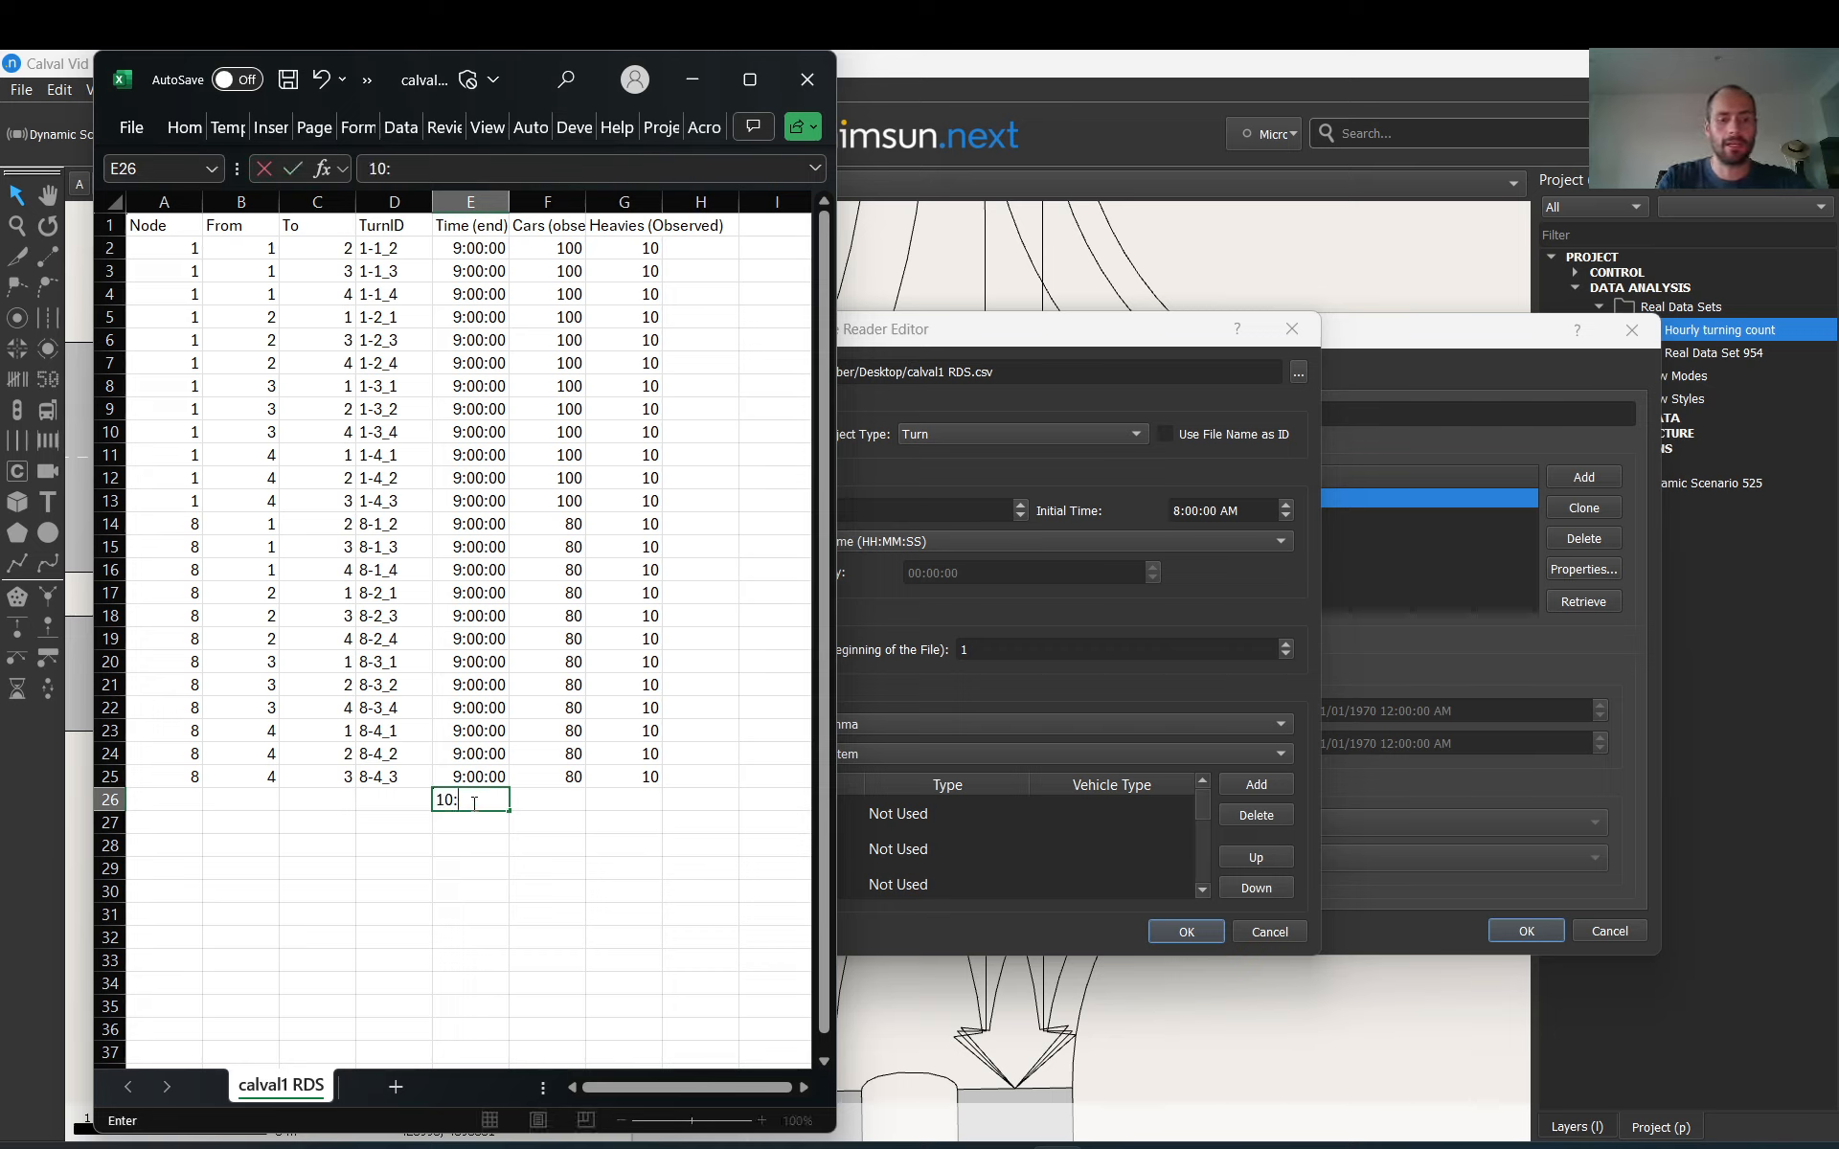
{"action": "type", "text": ":00:00"}
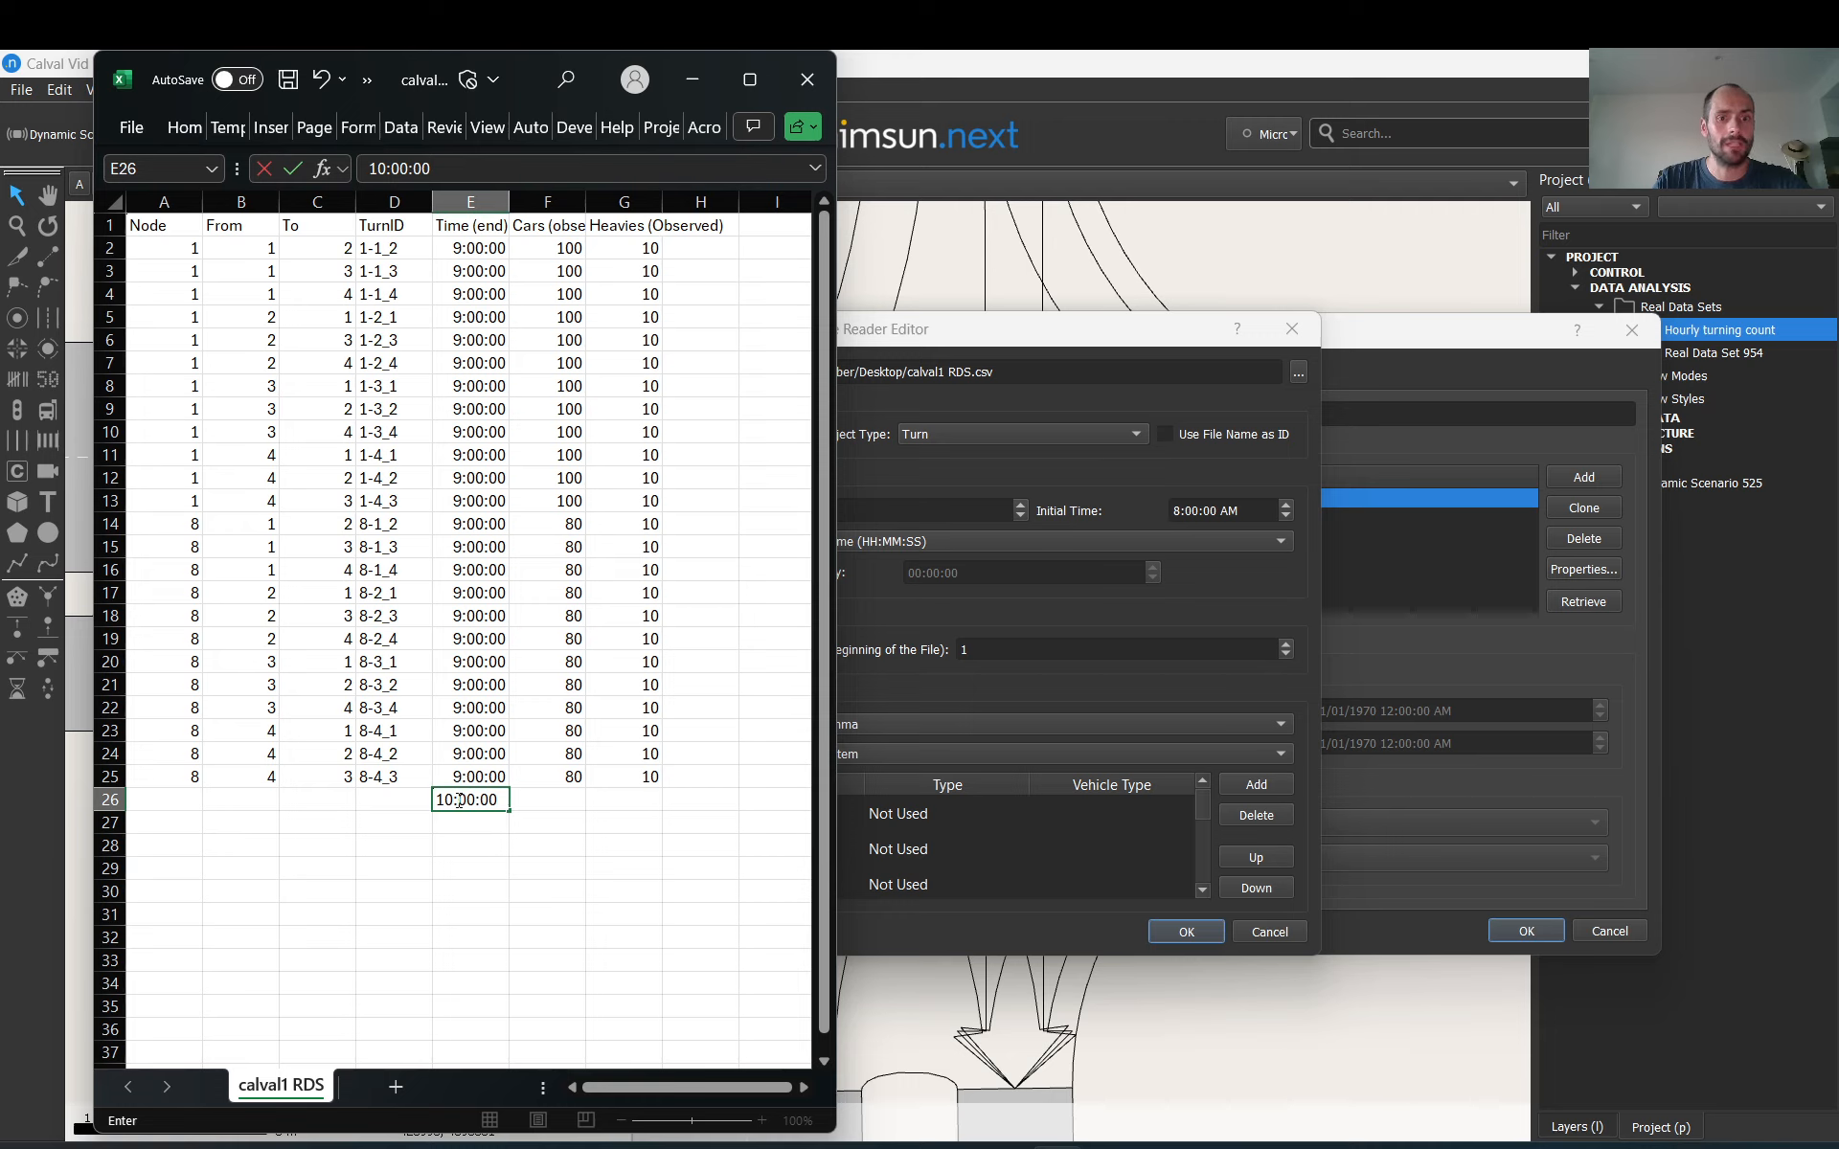
Step: Copy the first record's Node, From, To and TurnID values from A2:D2 into row 26, starting at A26
{"action": "left_click_drag", "start_coordinate": [182, 250], "coordinate": [591, 267]}
{"action": "left_click", "coordinate": [649, 248]}
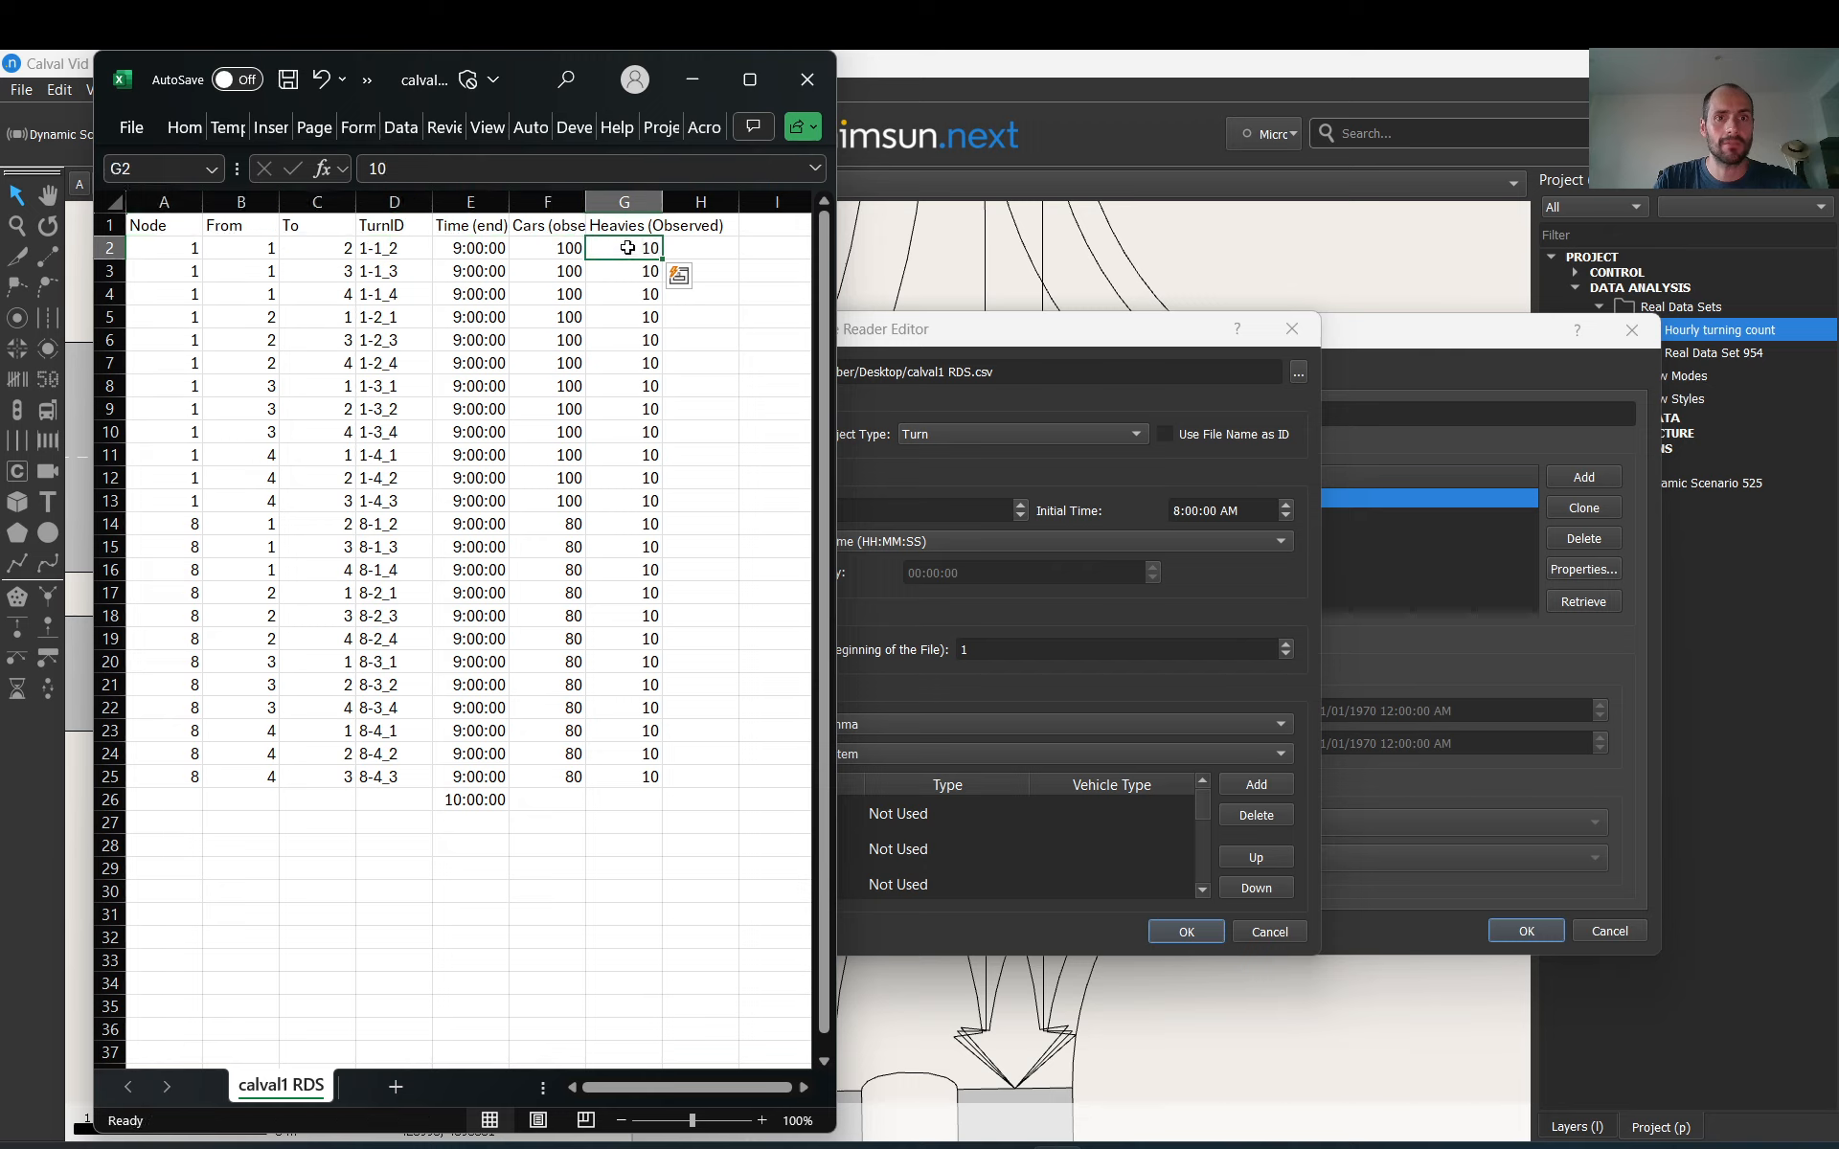
{"action": "left_click", "coordinate": [404, 245]}
{"action": "left_click_drag", "start_coordinate": [185, 246], "coordinate": [381, 250]}
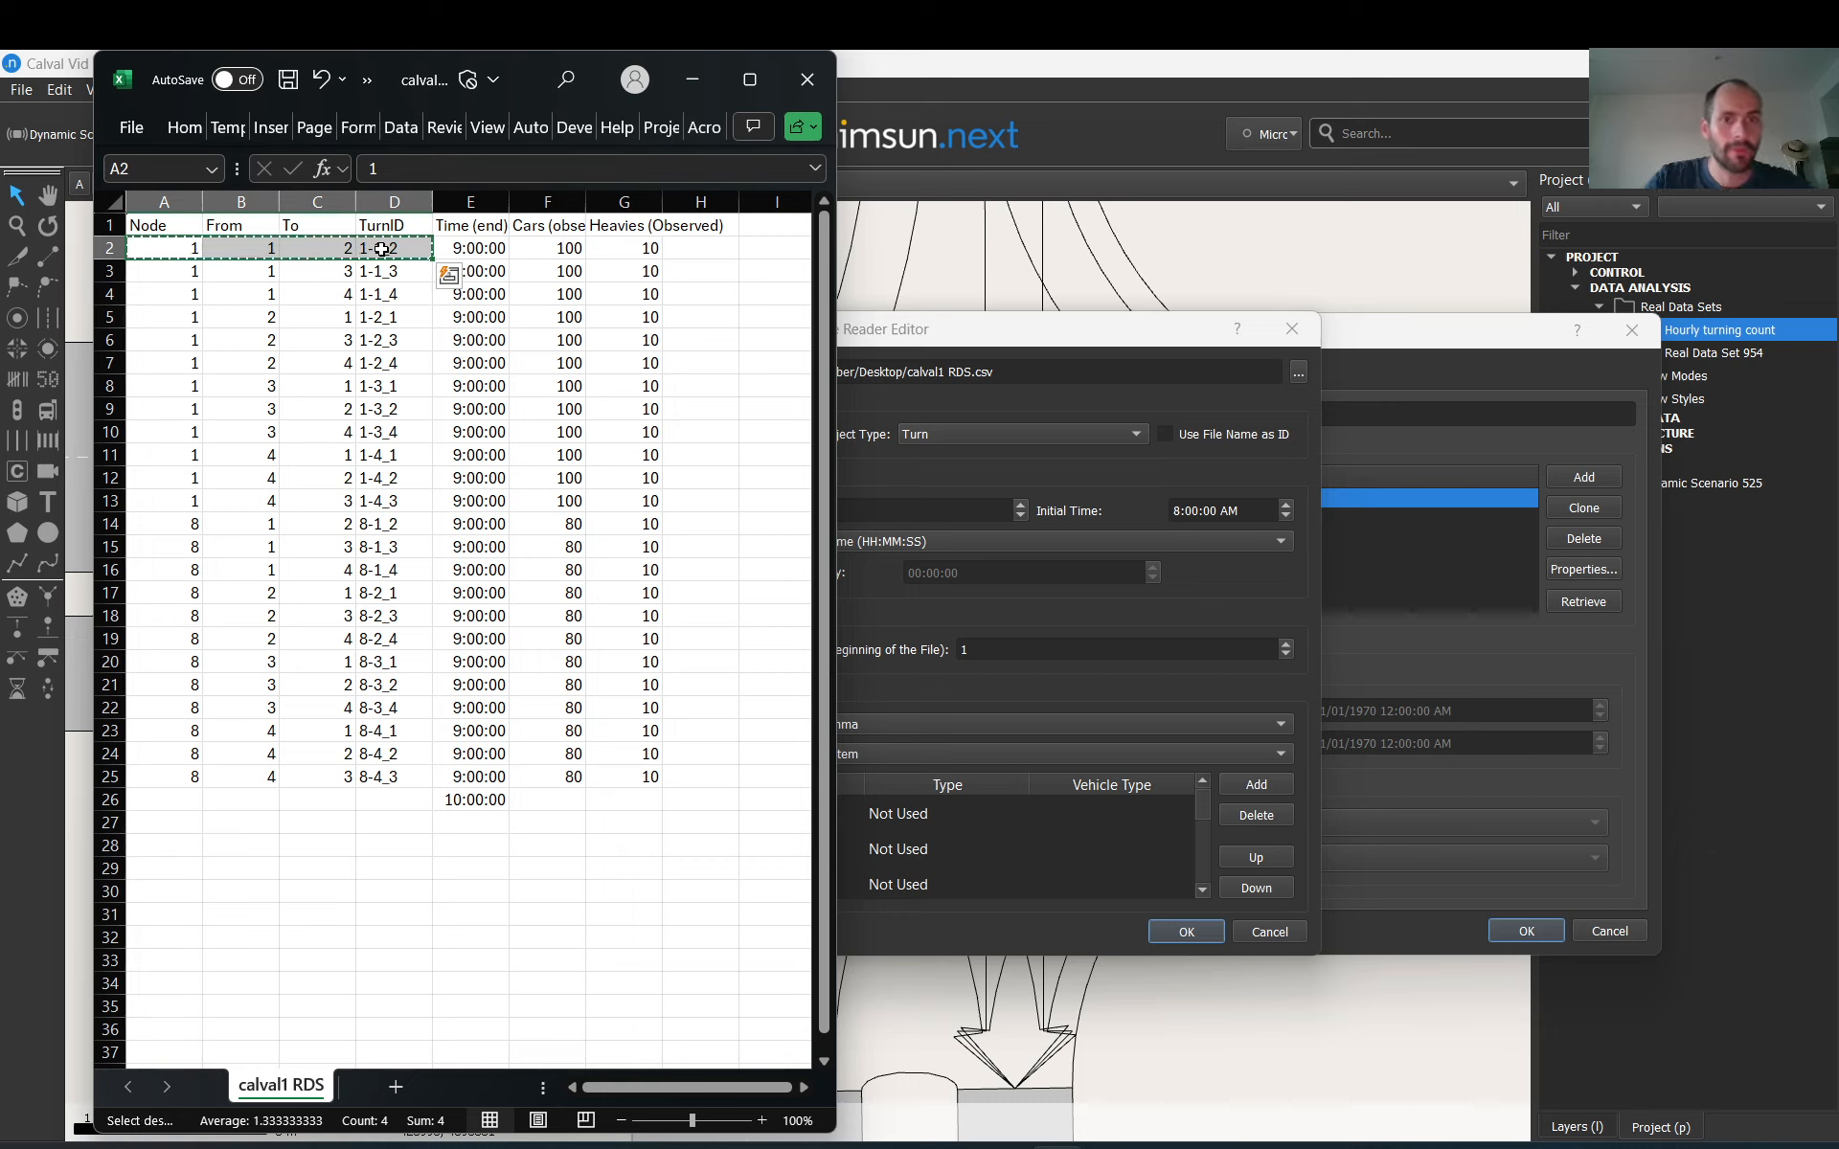
{"action": "key", "text": "ctrl+c"}
{"action": "left_click", "coordinate": [158, 808]}
{"action": "key", "text": "ctrl+v"}
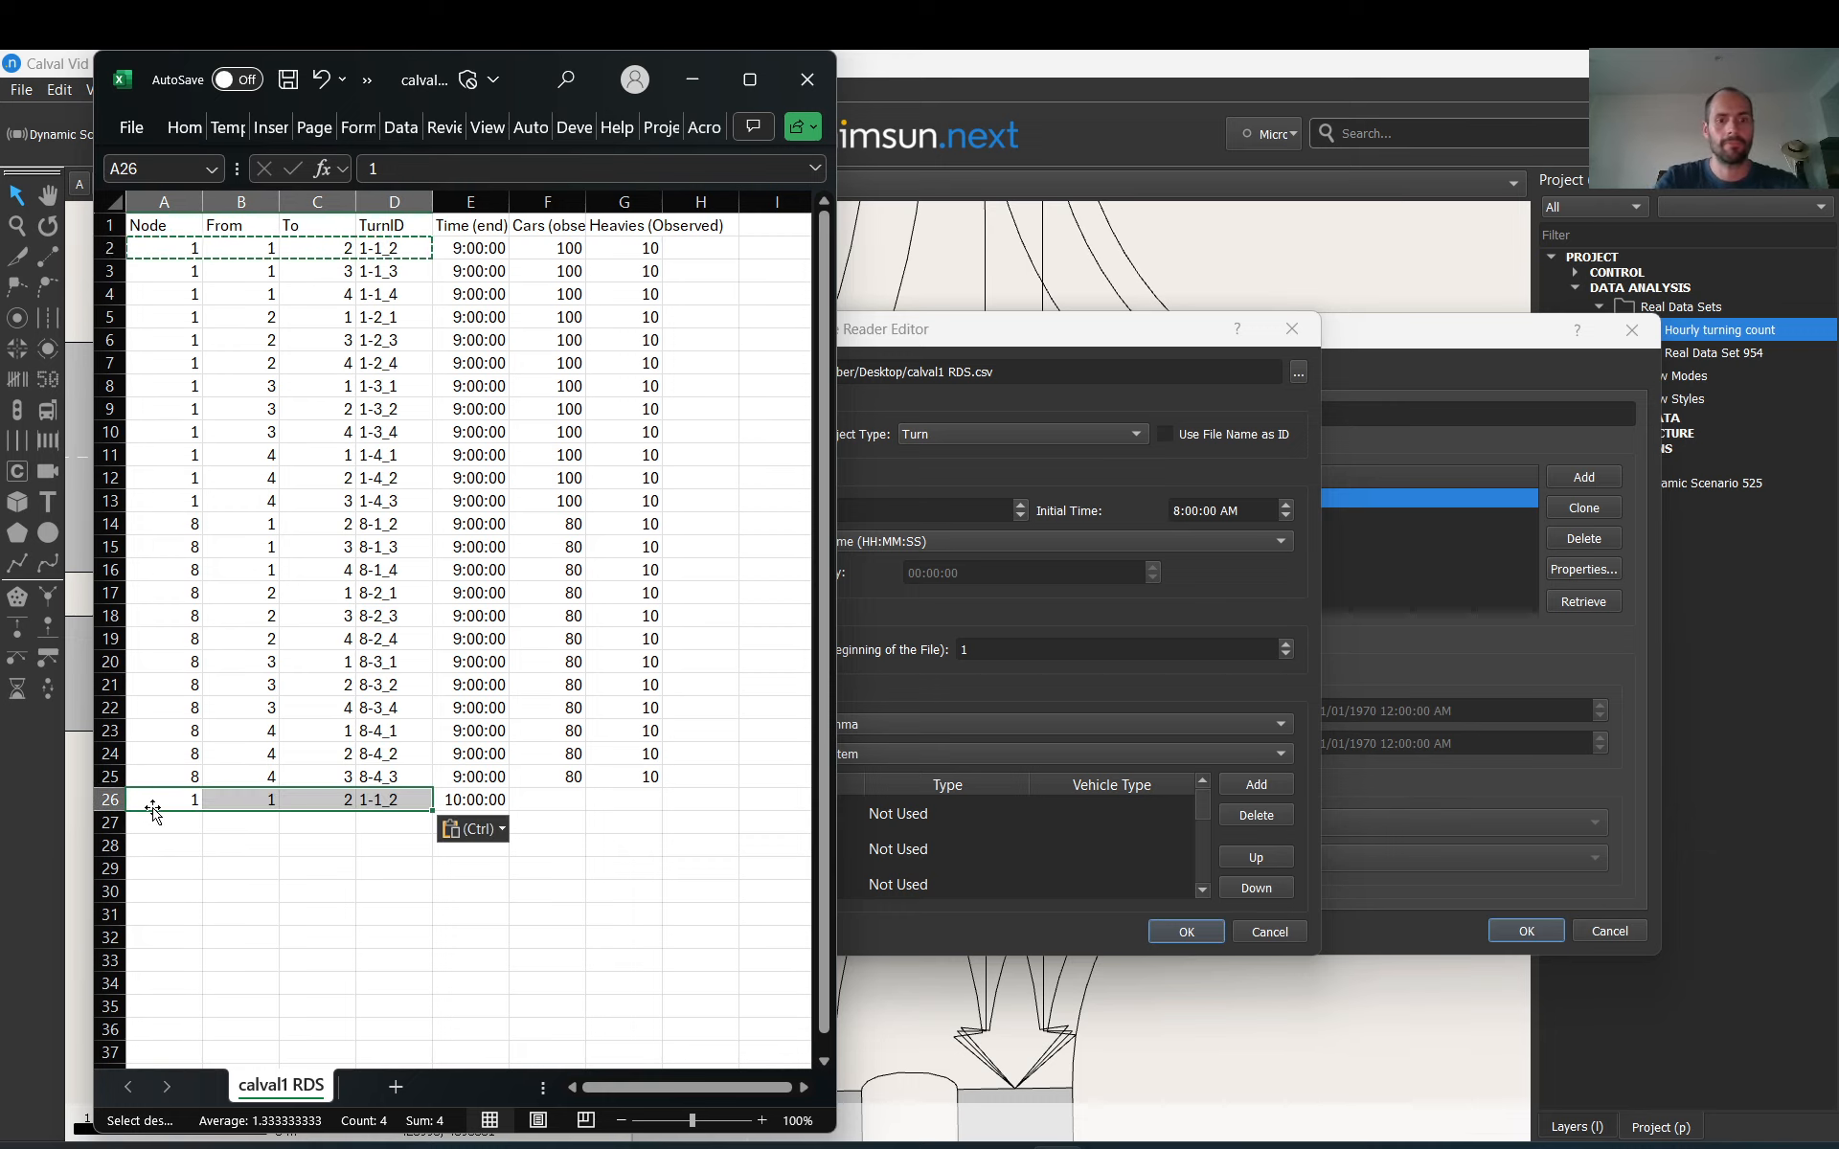
Step: Enter 555 as the observed car count in F26 for the example row
{"action": "left_click", "coordinate": [475, 808]}
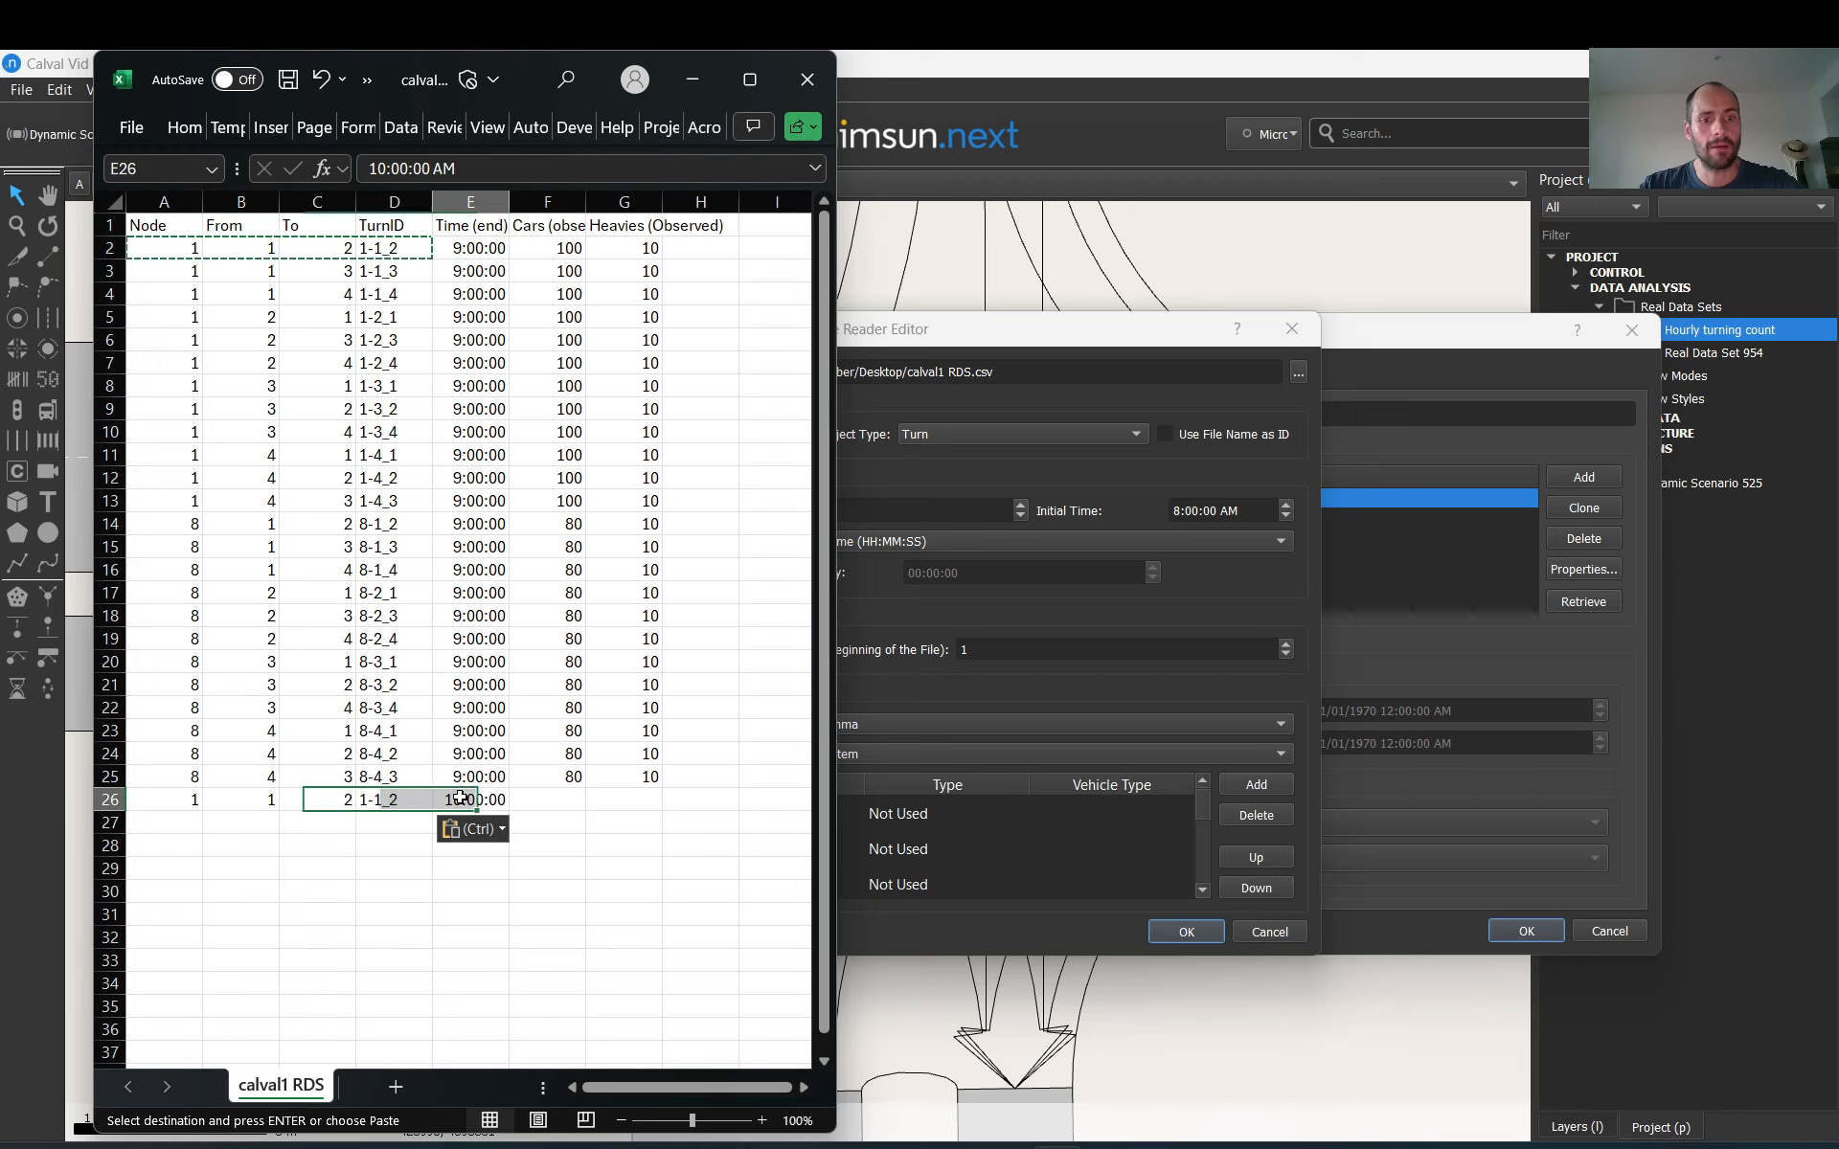
{"action": "left_click", "coordinate": [569, 801]}
{"action": "type", "text": "555"}
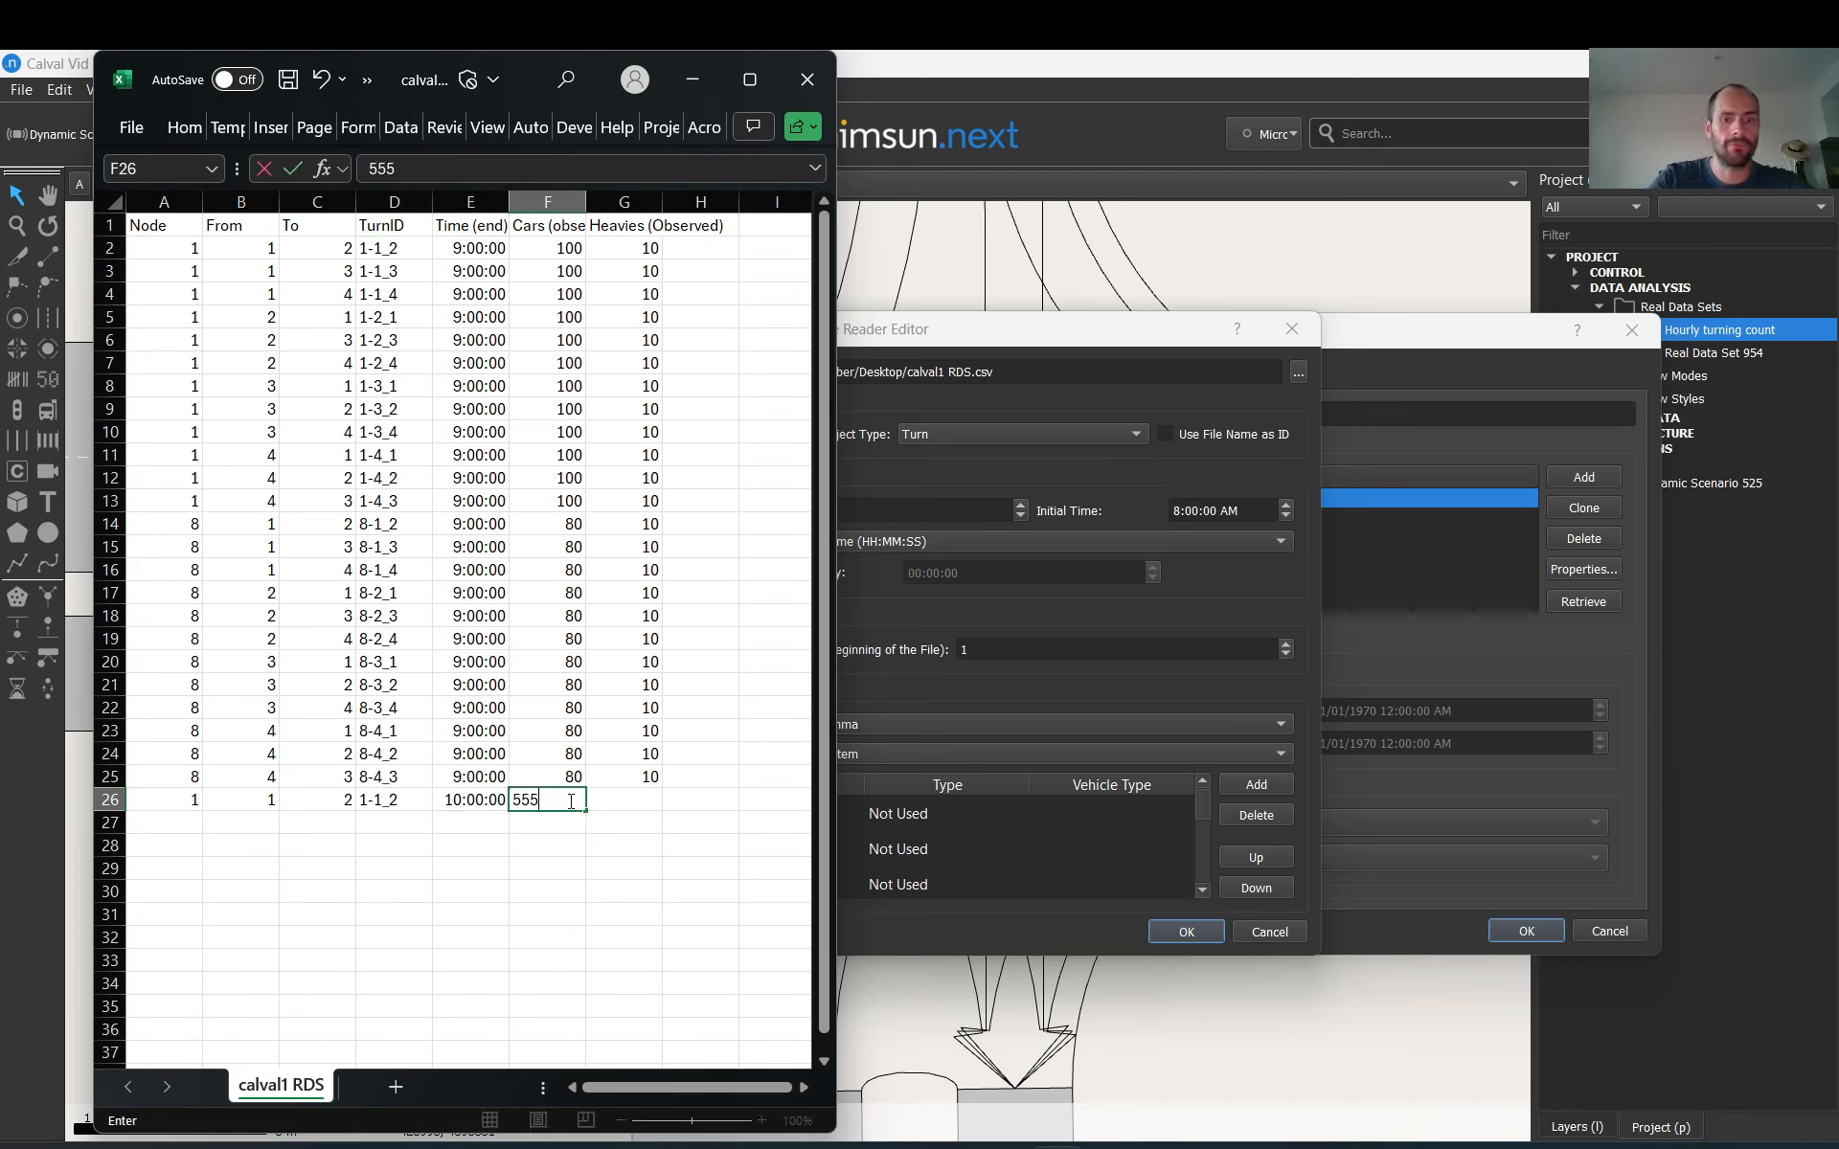
{"action": "left_click", "coordinate": [547, 744]}
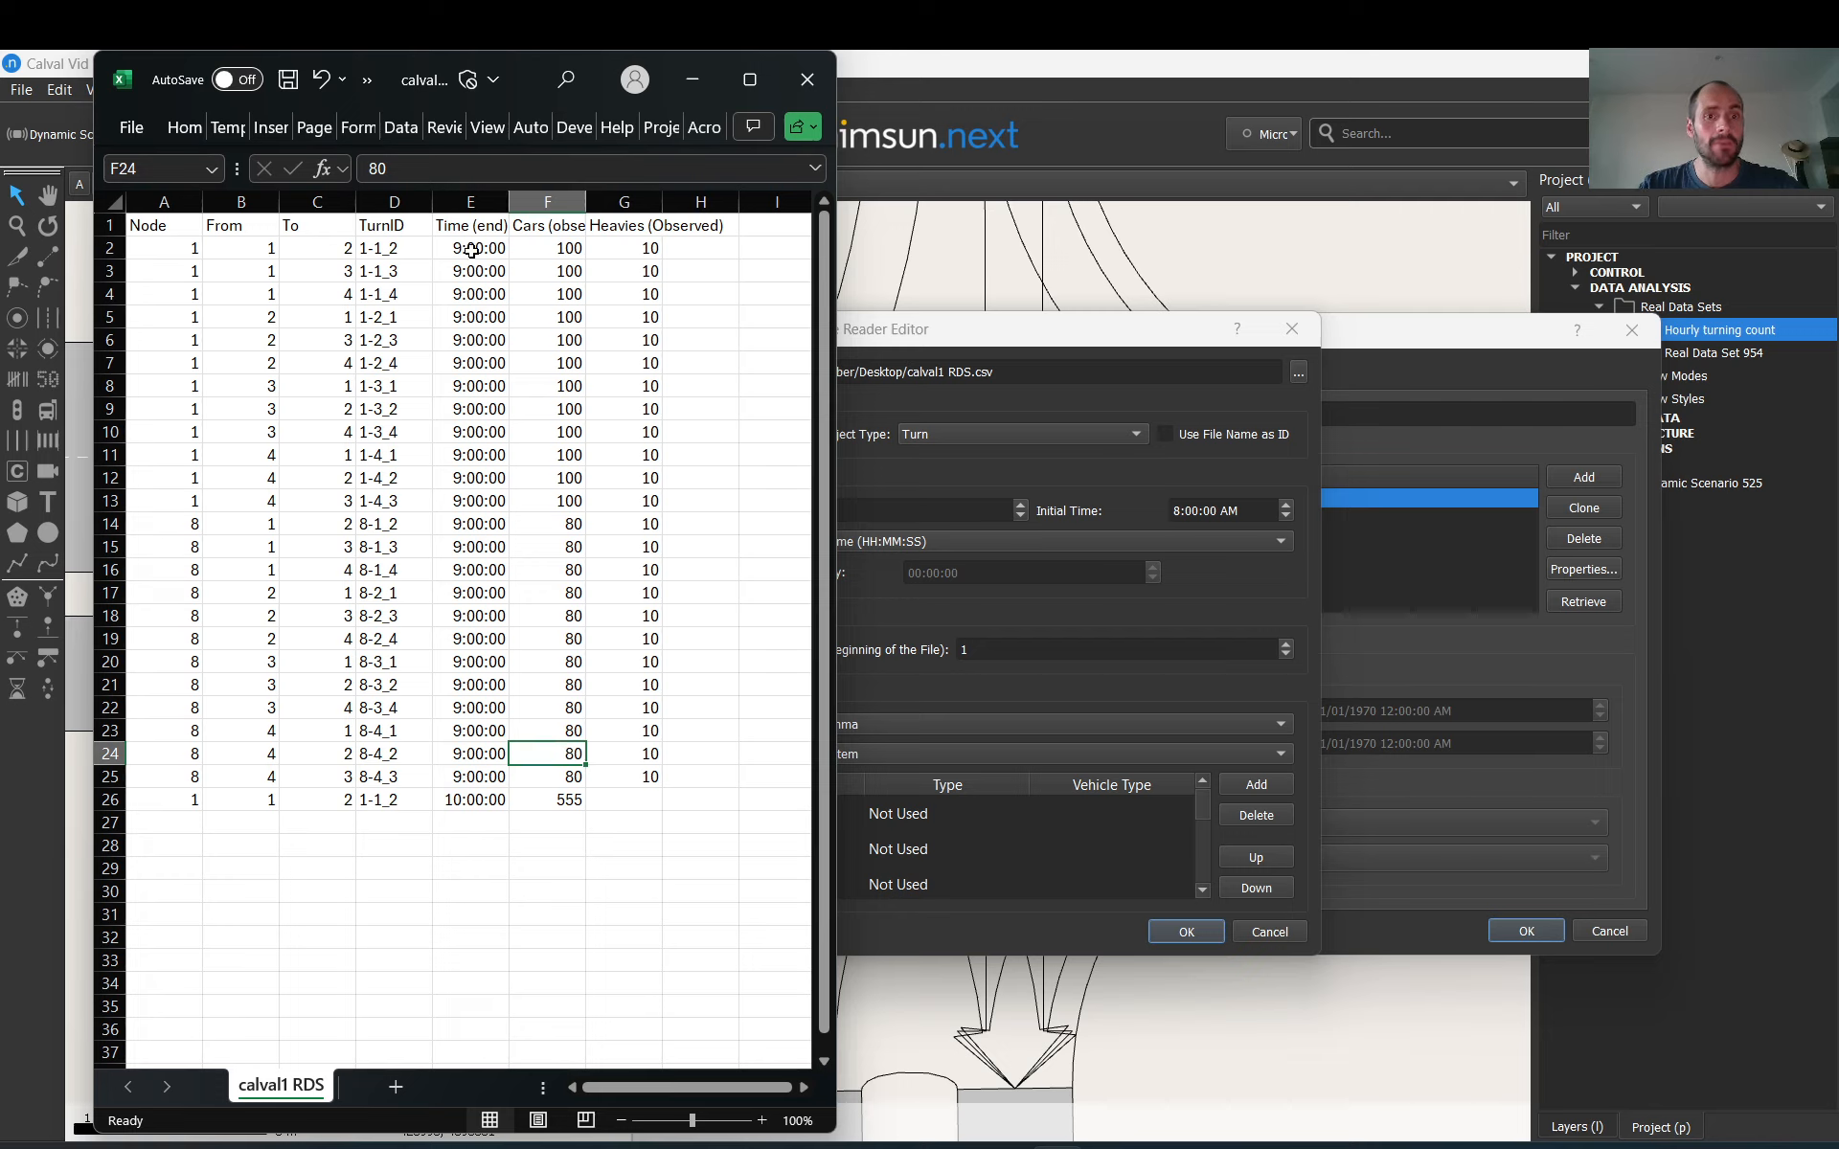
Step: Compare the end time and vehicle counts of the example row 26 with those of the first record in row 2
{"action": "left_click", "coordinate": [471, 797]}
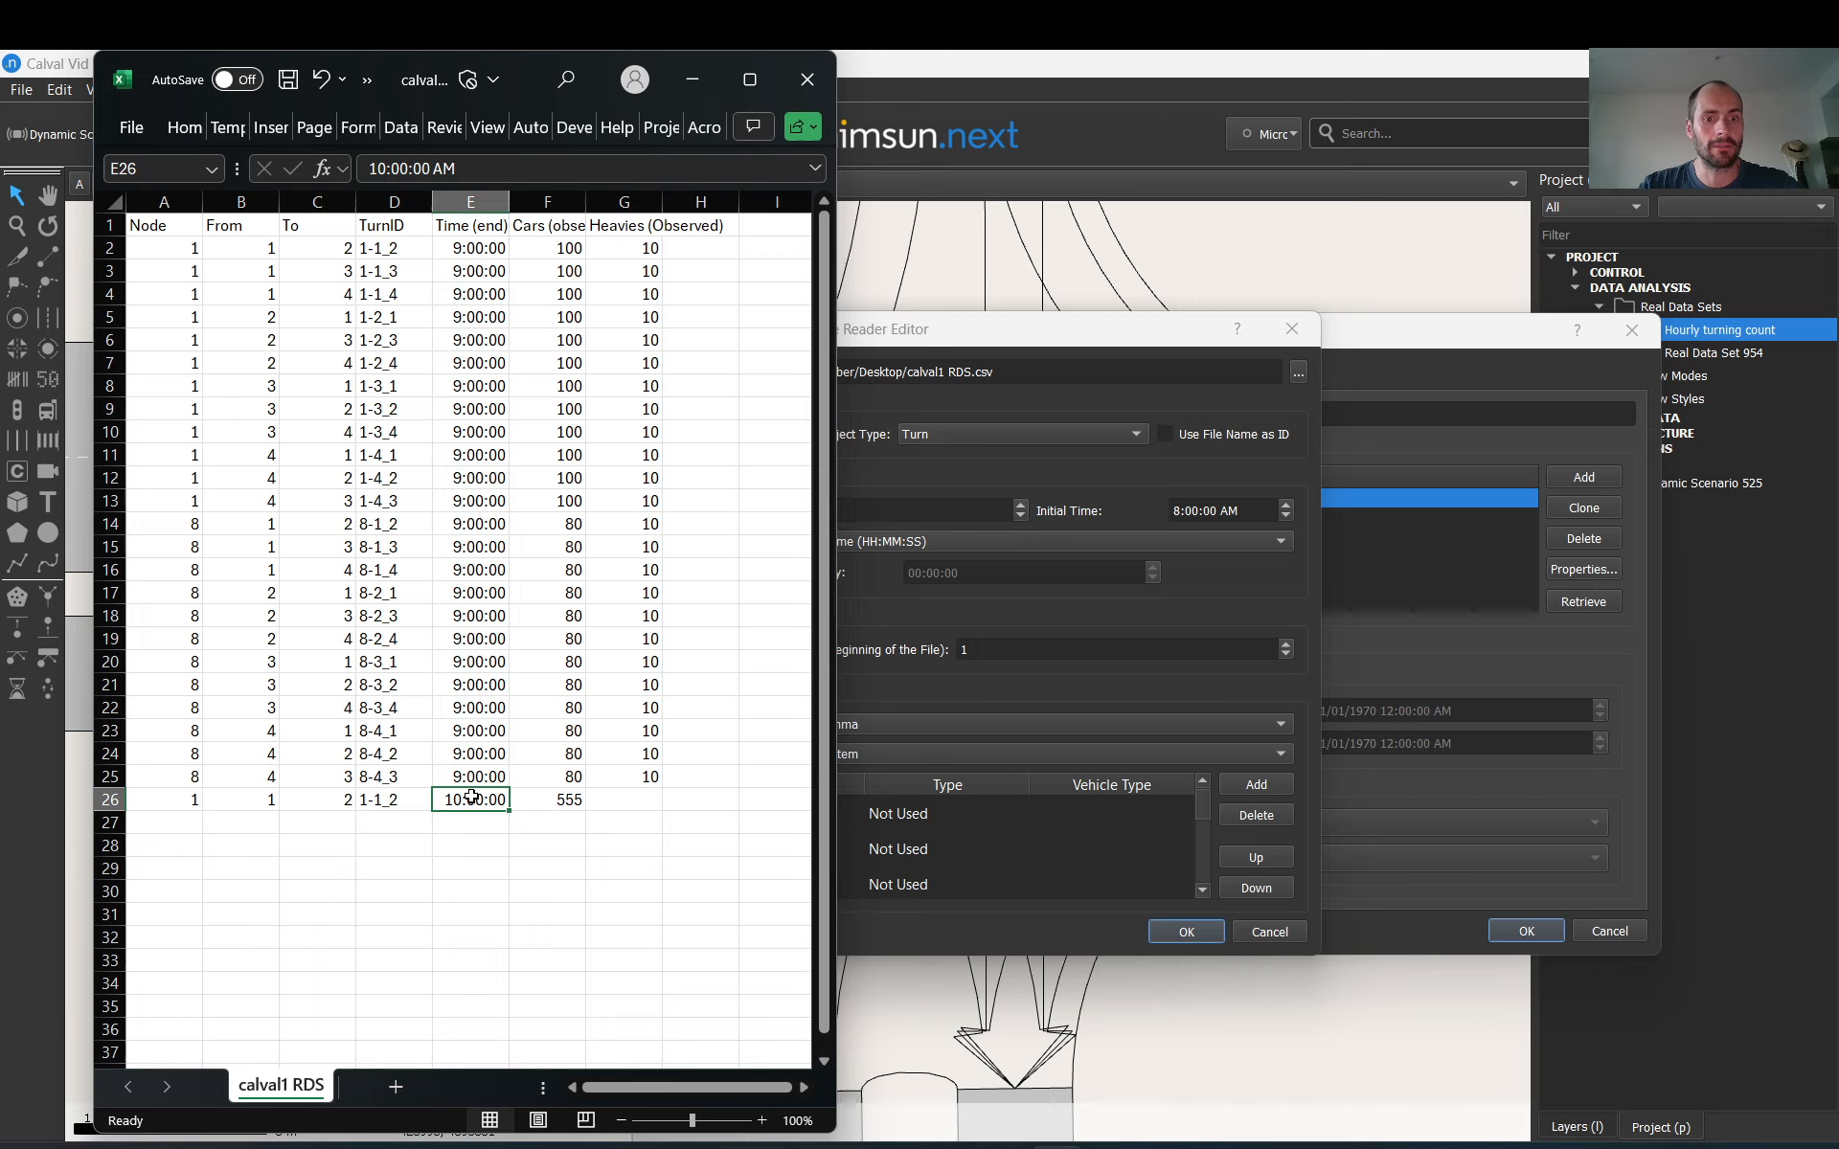
{"action": "left_click", "coordinate": [557, 798]}
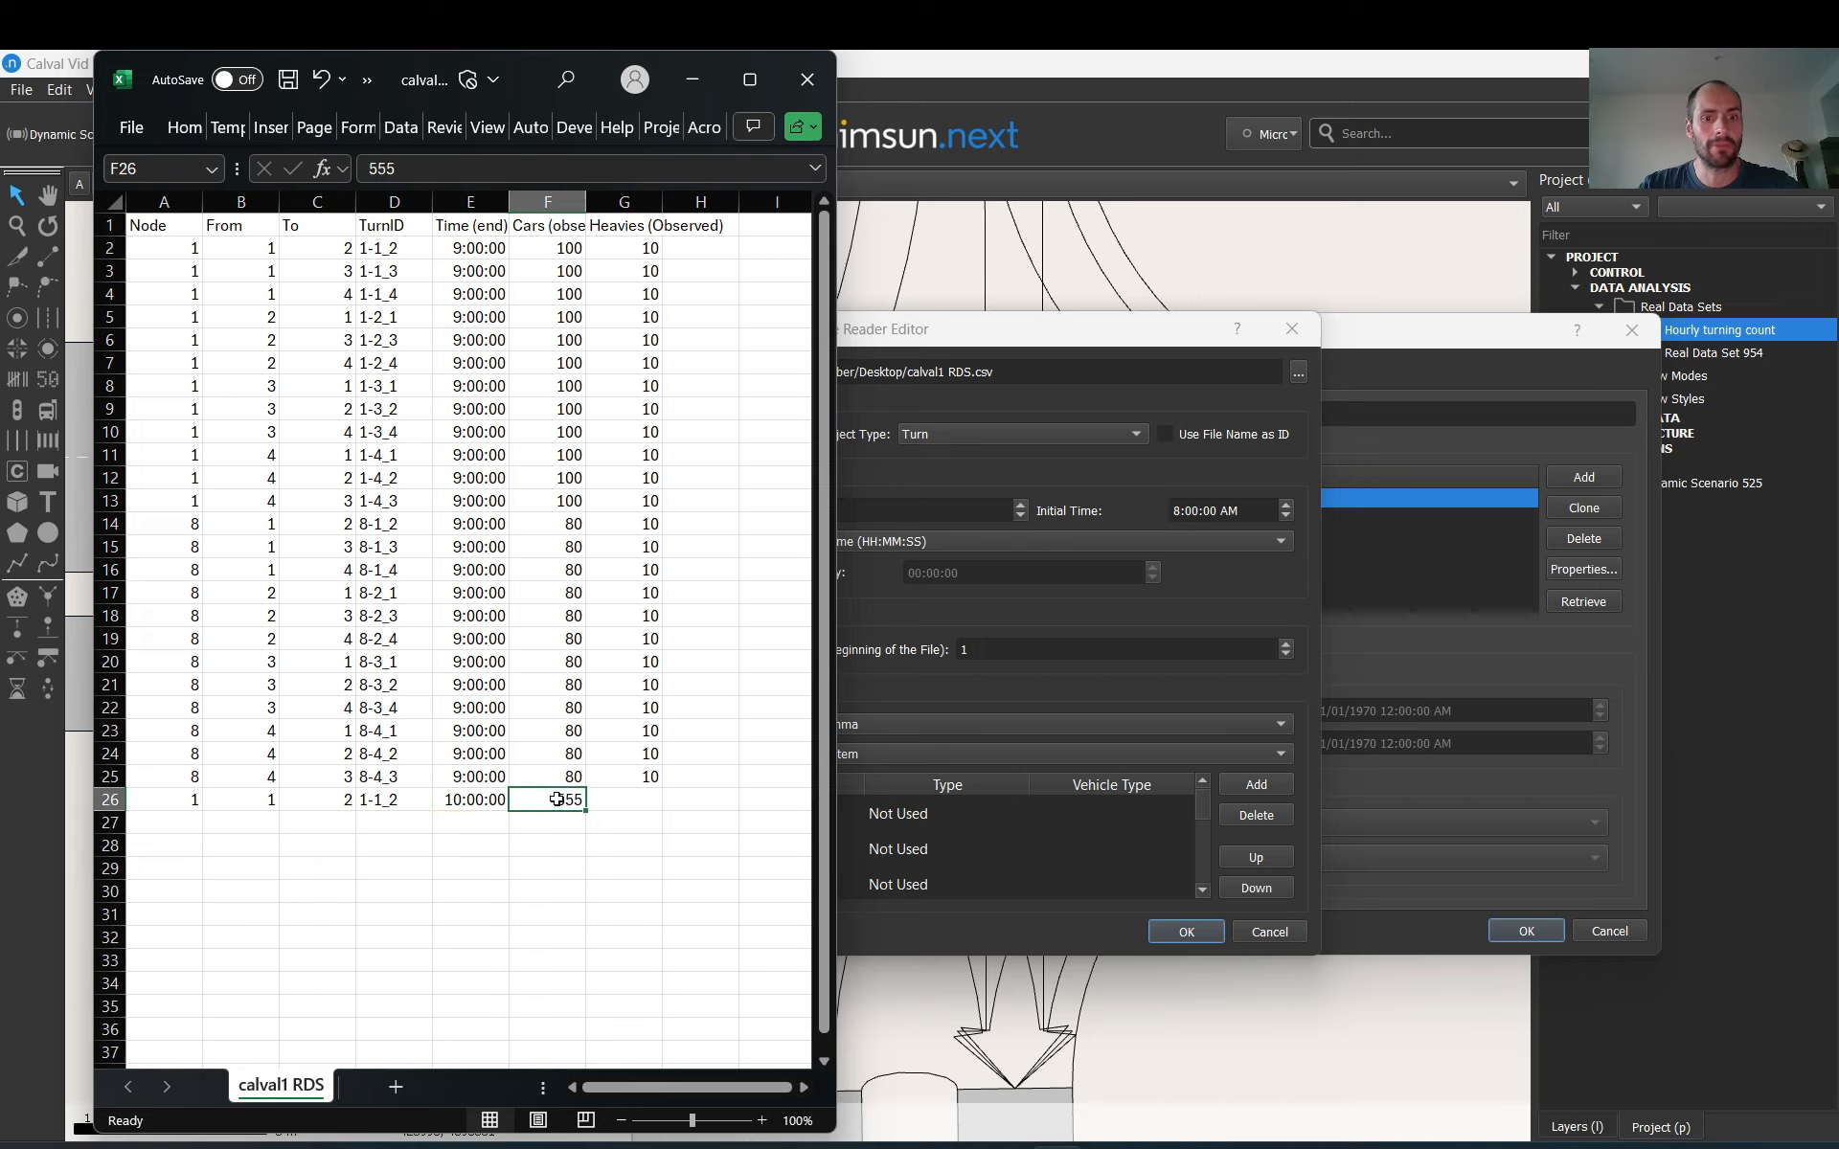
{"action": "left_click", "coordinate": [479, 251]}
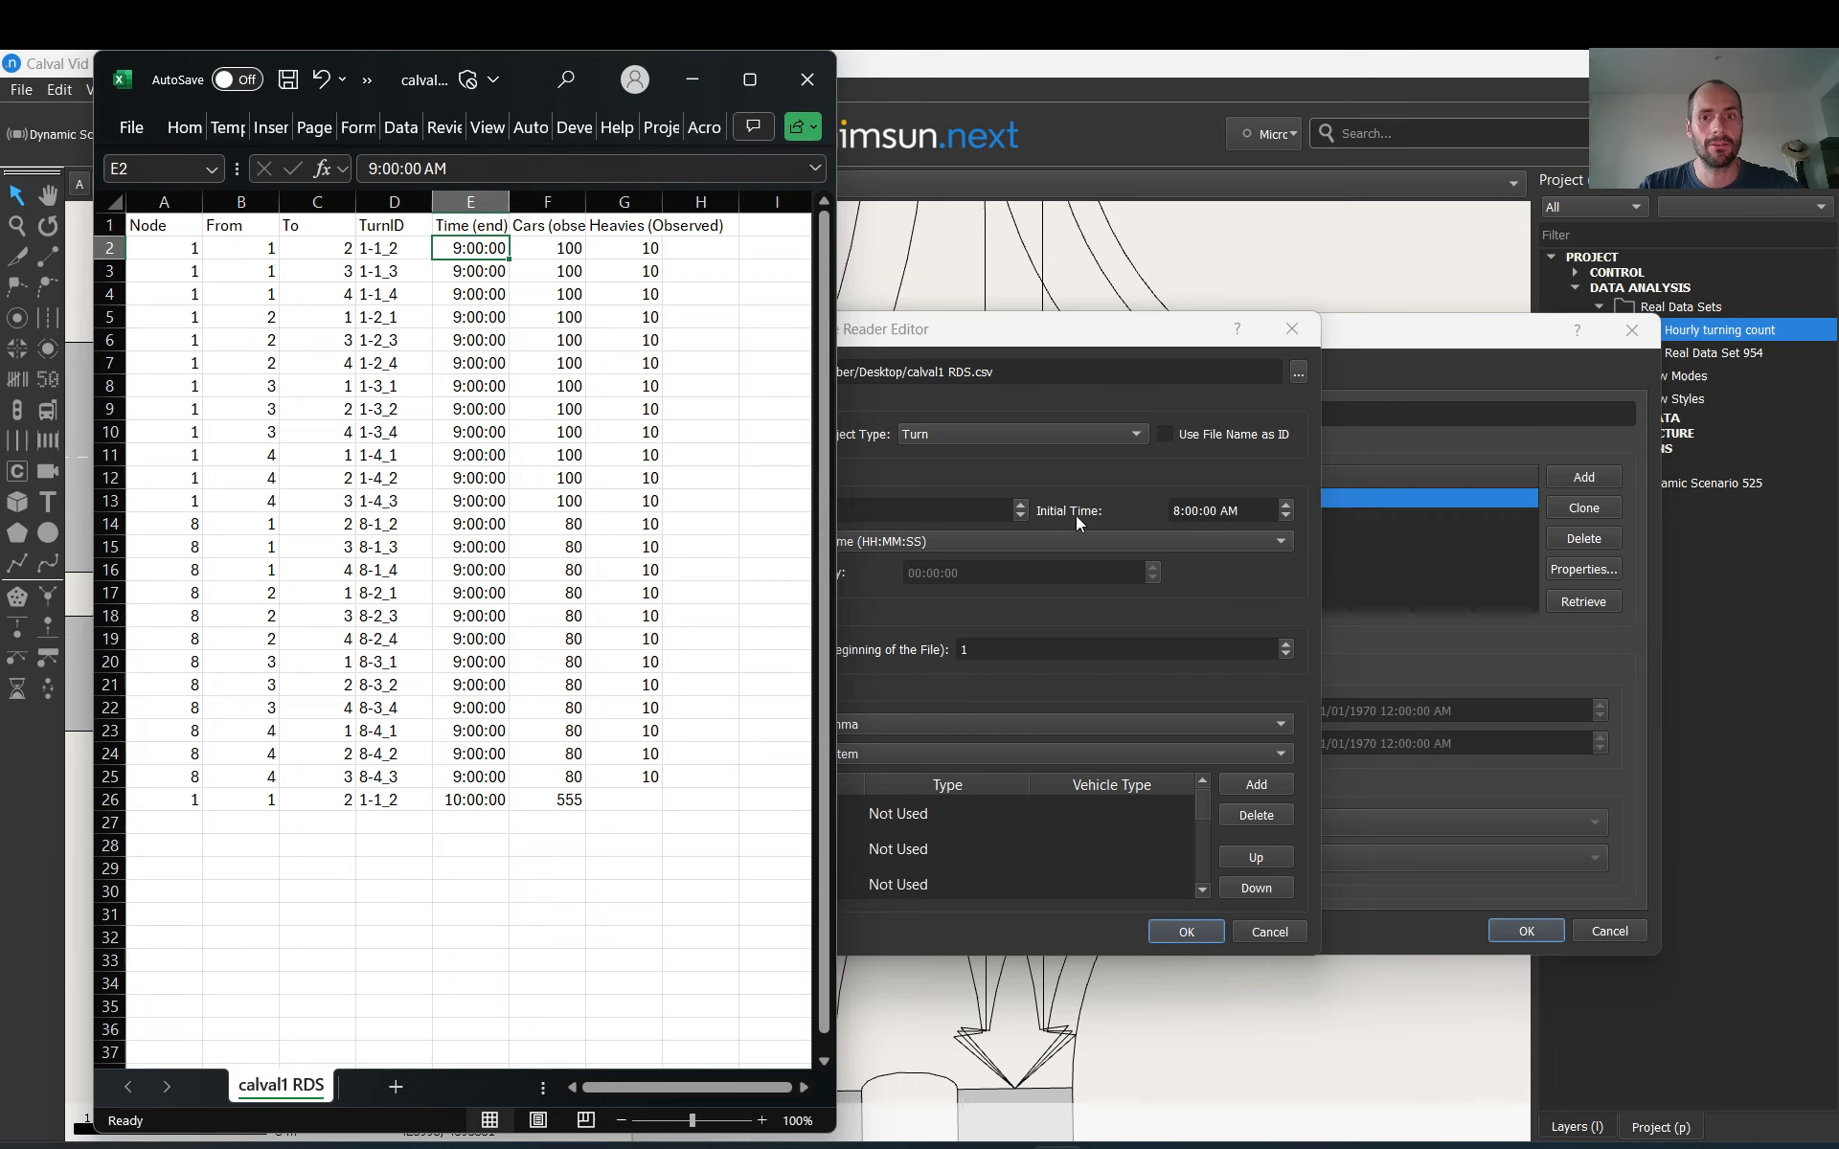
{"action": "left_click", "coordinate": [532, 252]}
{"action": "left_click", "coordinate": [640, 248]}
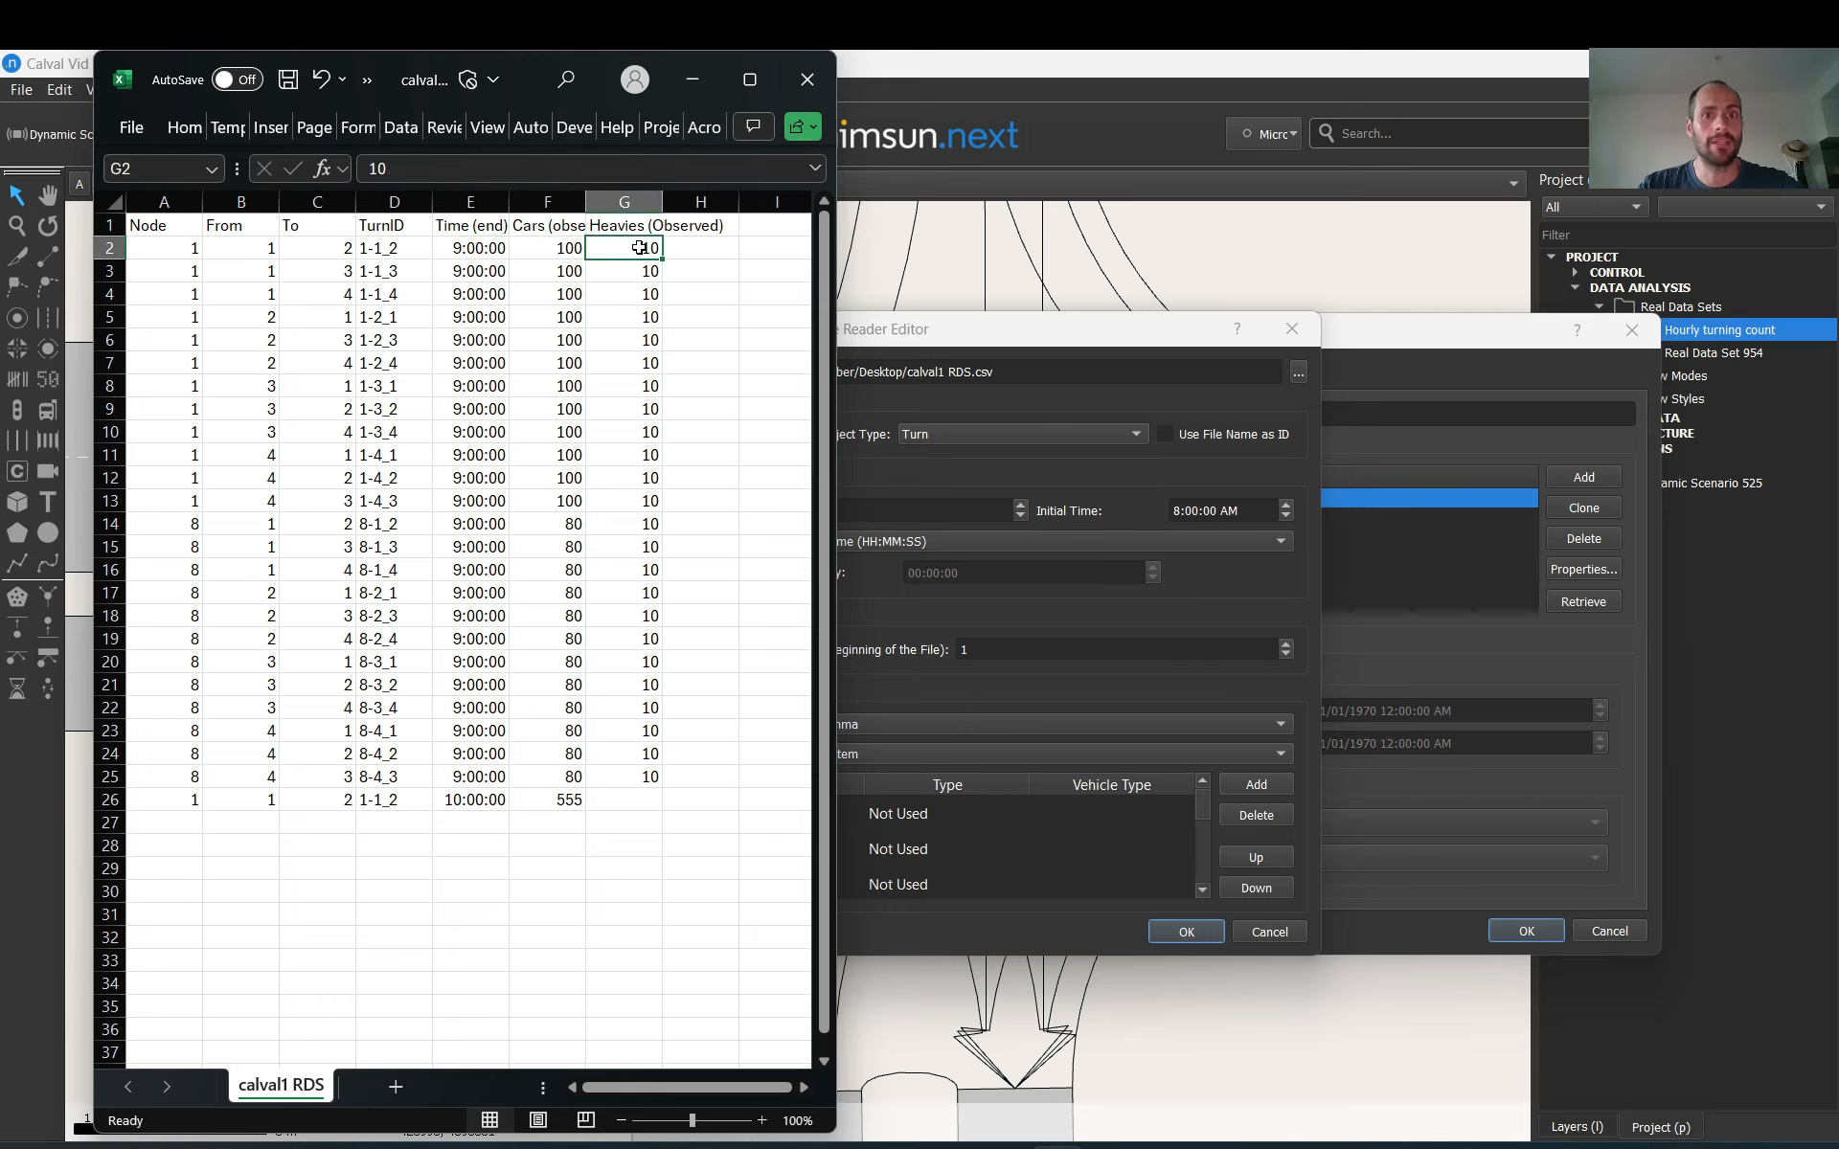
Step: Delete the contents of the example record in A26:F26
{"action": "left_click", "coordinate": [536, 805]}
{"action": "left_click_drag", "start_coordinate": [536, 805], "coordinate": [144, 800]}
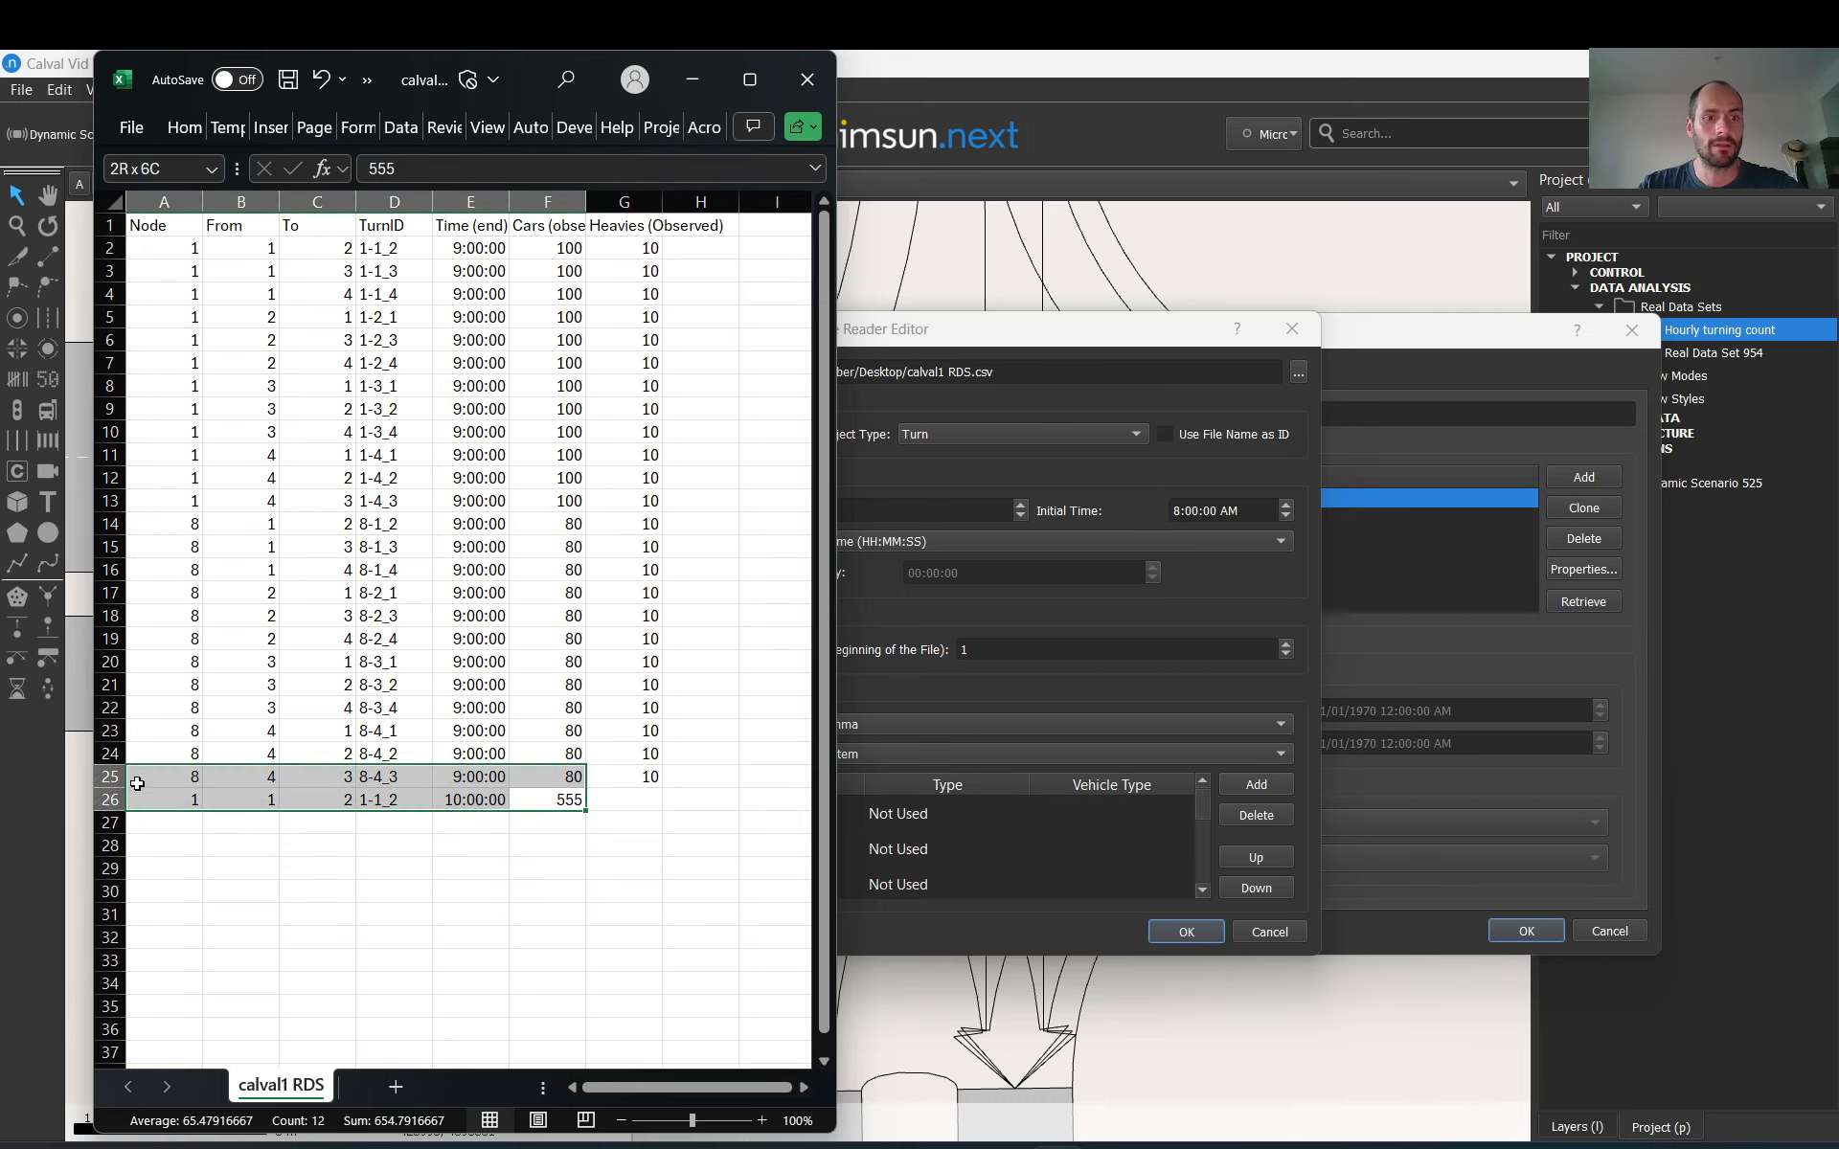
{"action": "key", "text": "Delete"}
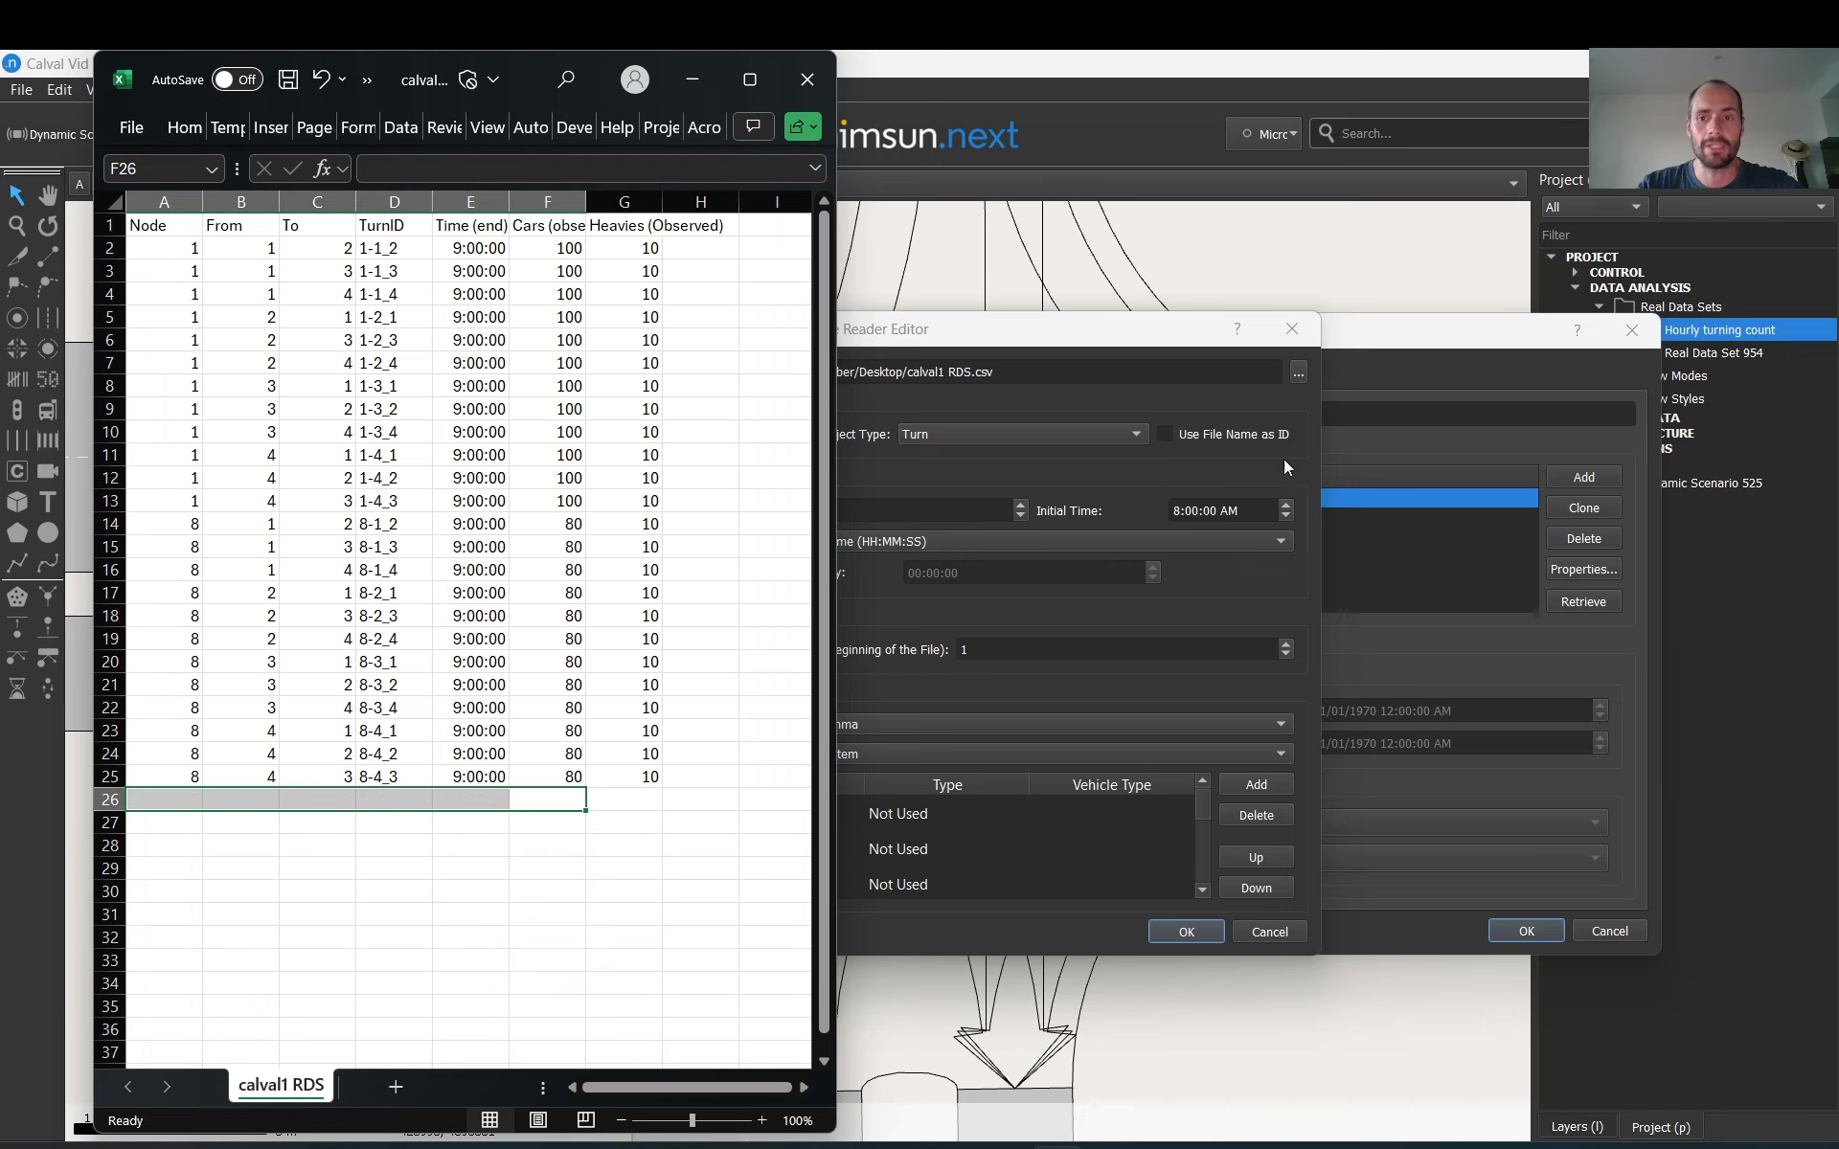
Step: Return to the file reader editor in Aimsun Next and choose Absolute Time (HH:MM:SS) as the date and time format
{"action": "left_click", "coordinate": [1192, 490]}
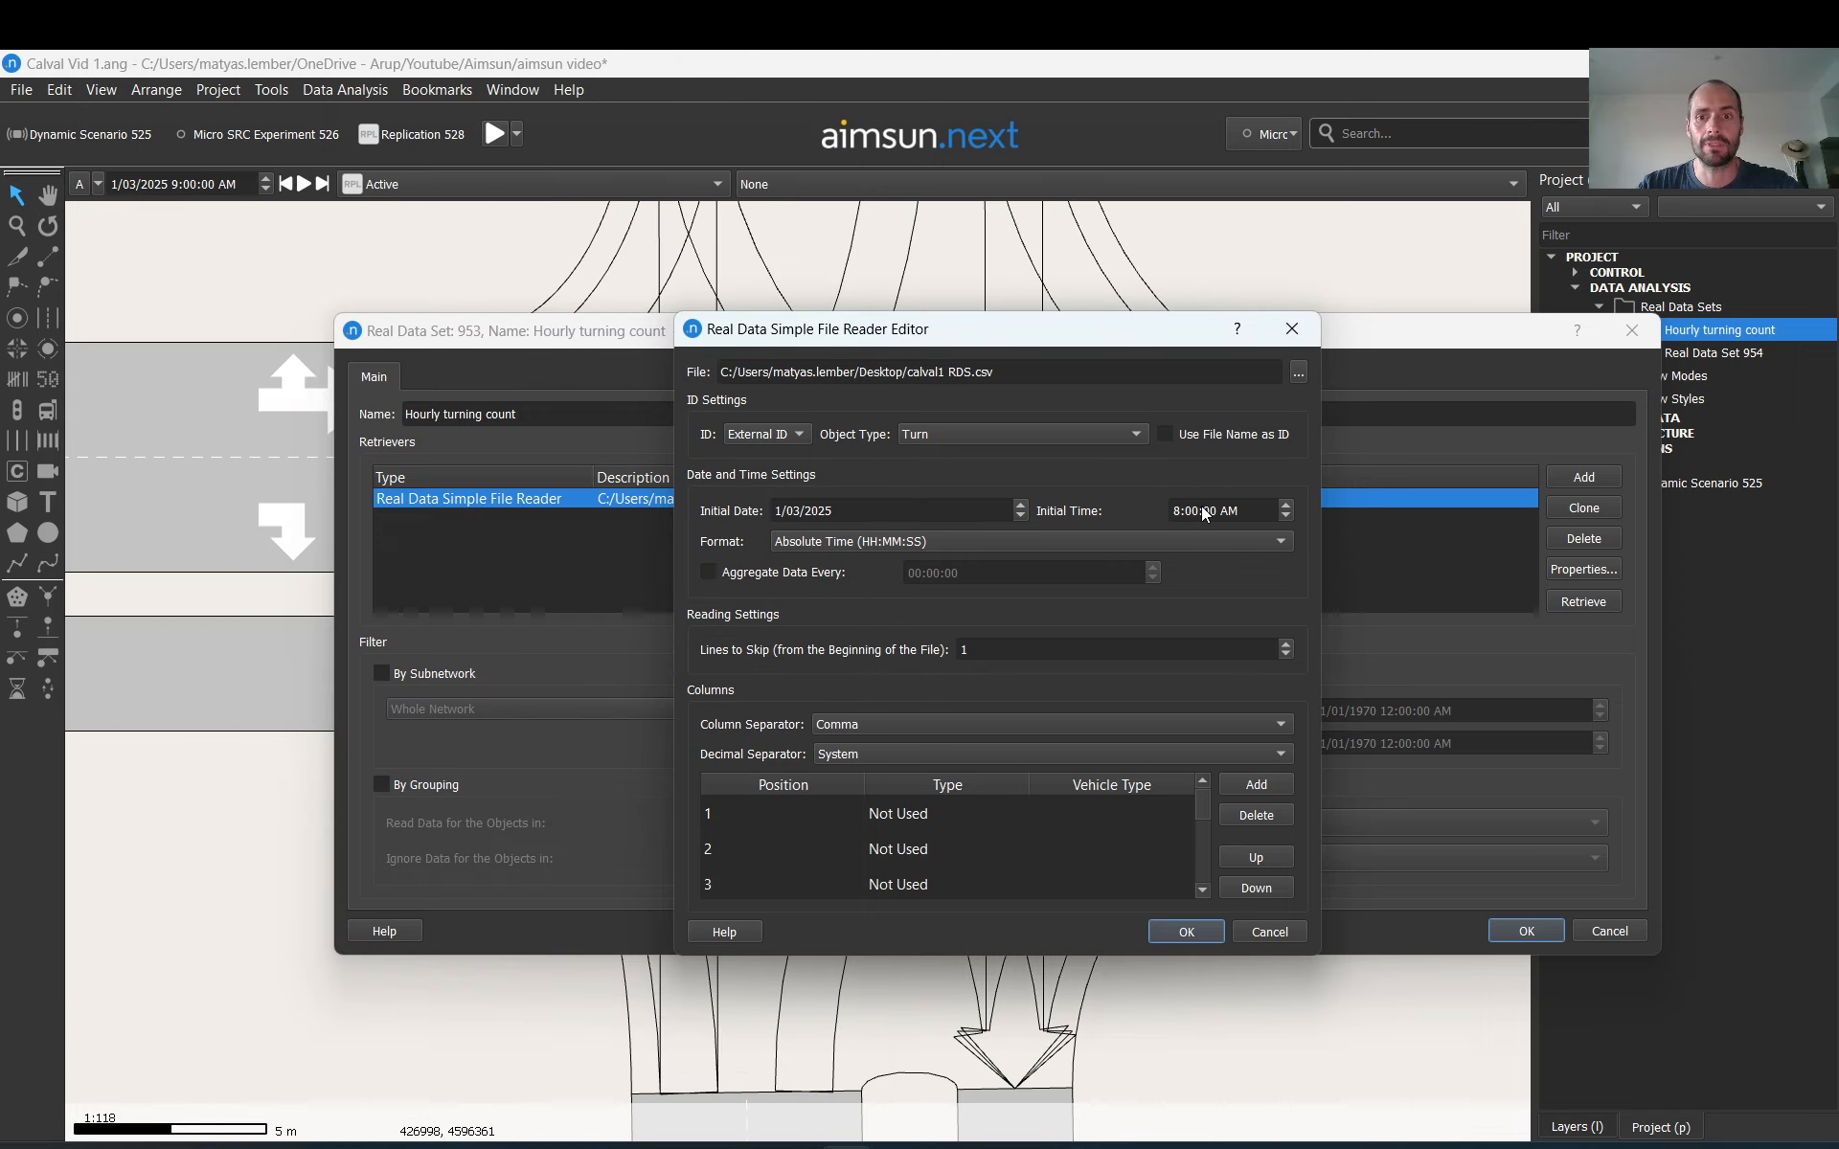
{"action": "left_click", "coordinate": [843, 542]}
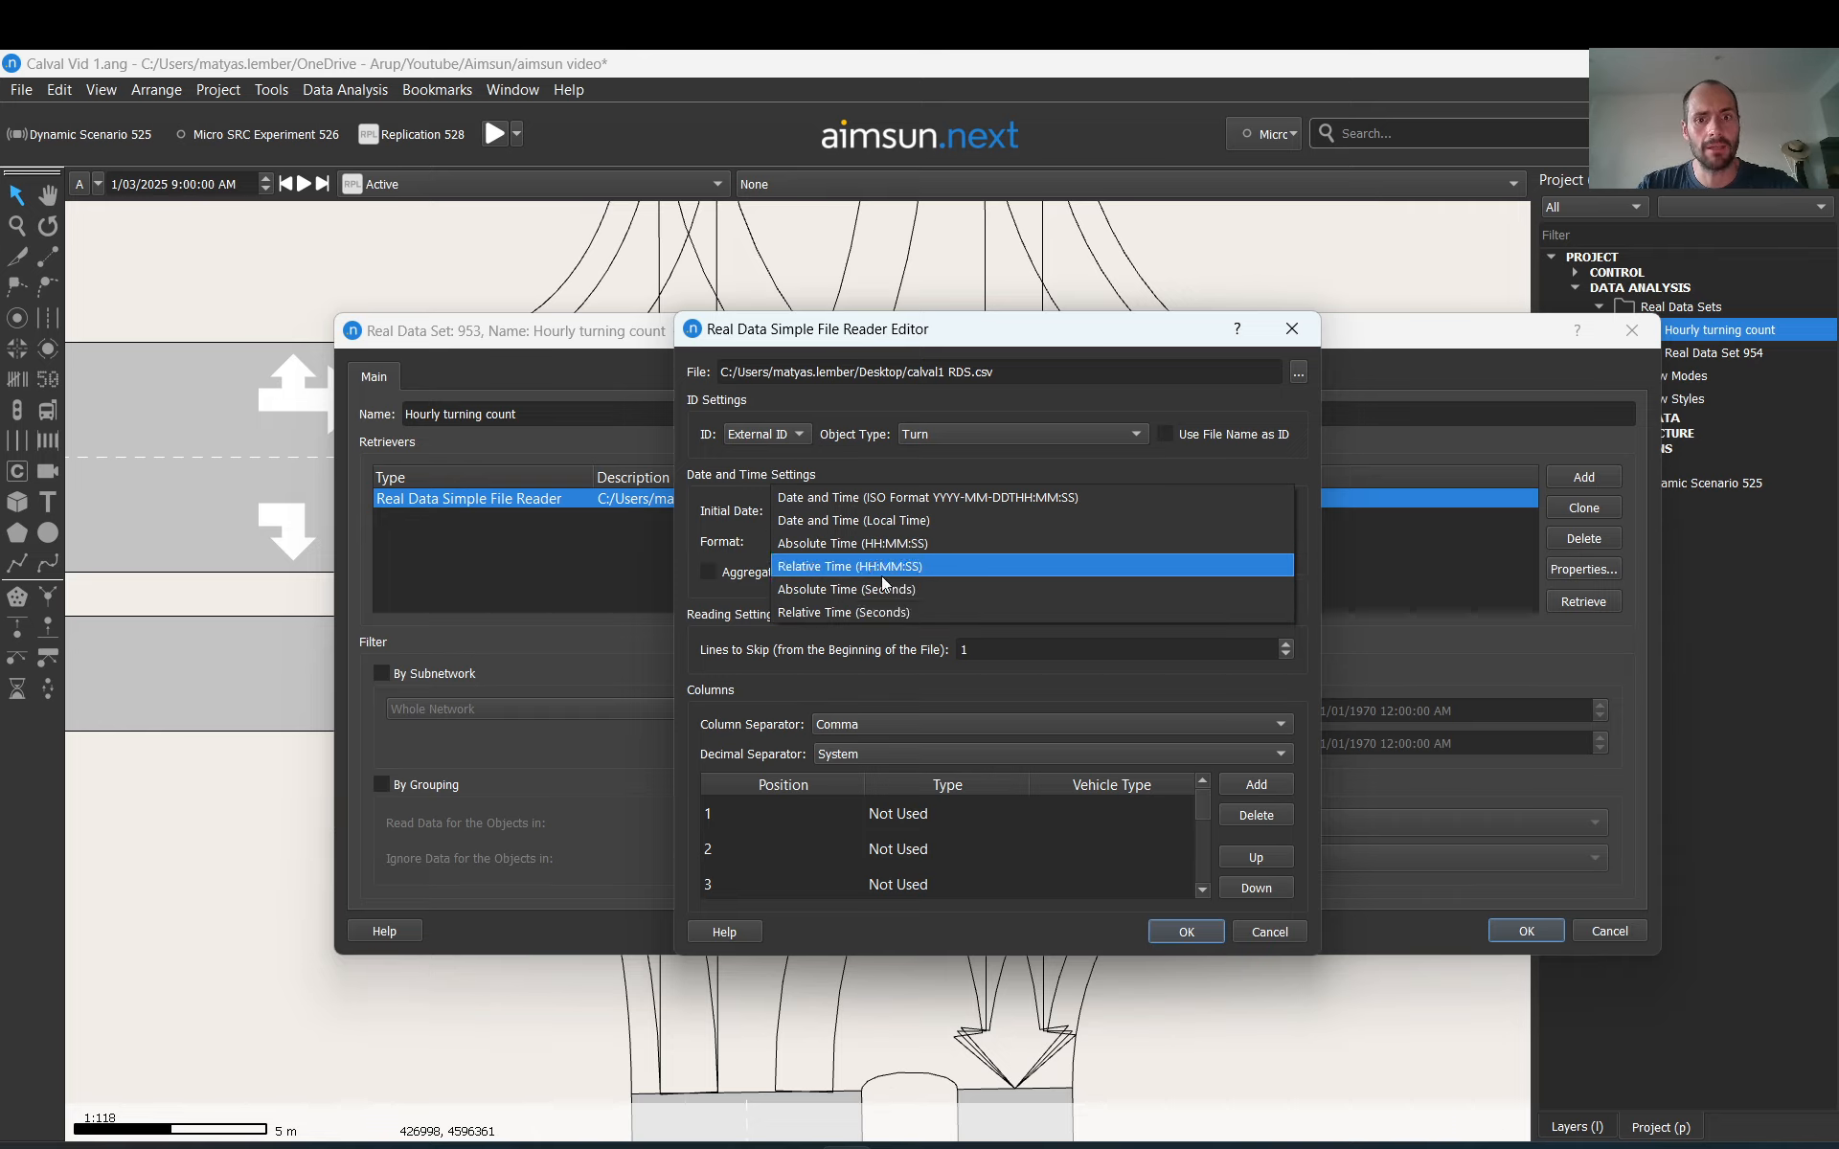
{"action": "left_click", "coordinate": [831, 543]}
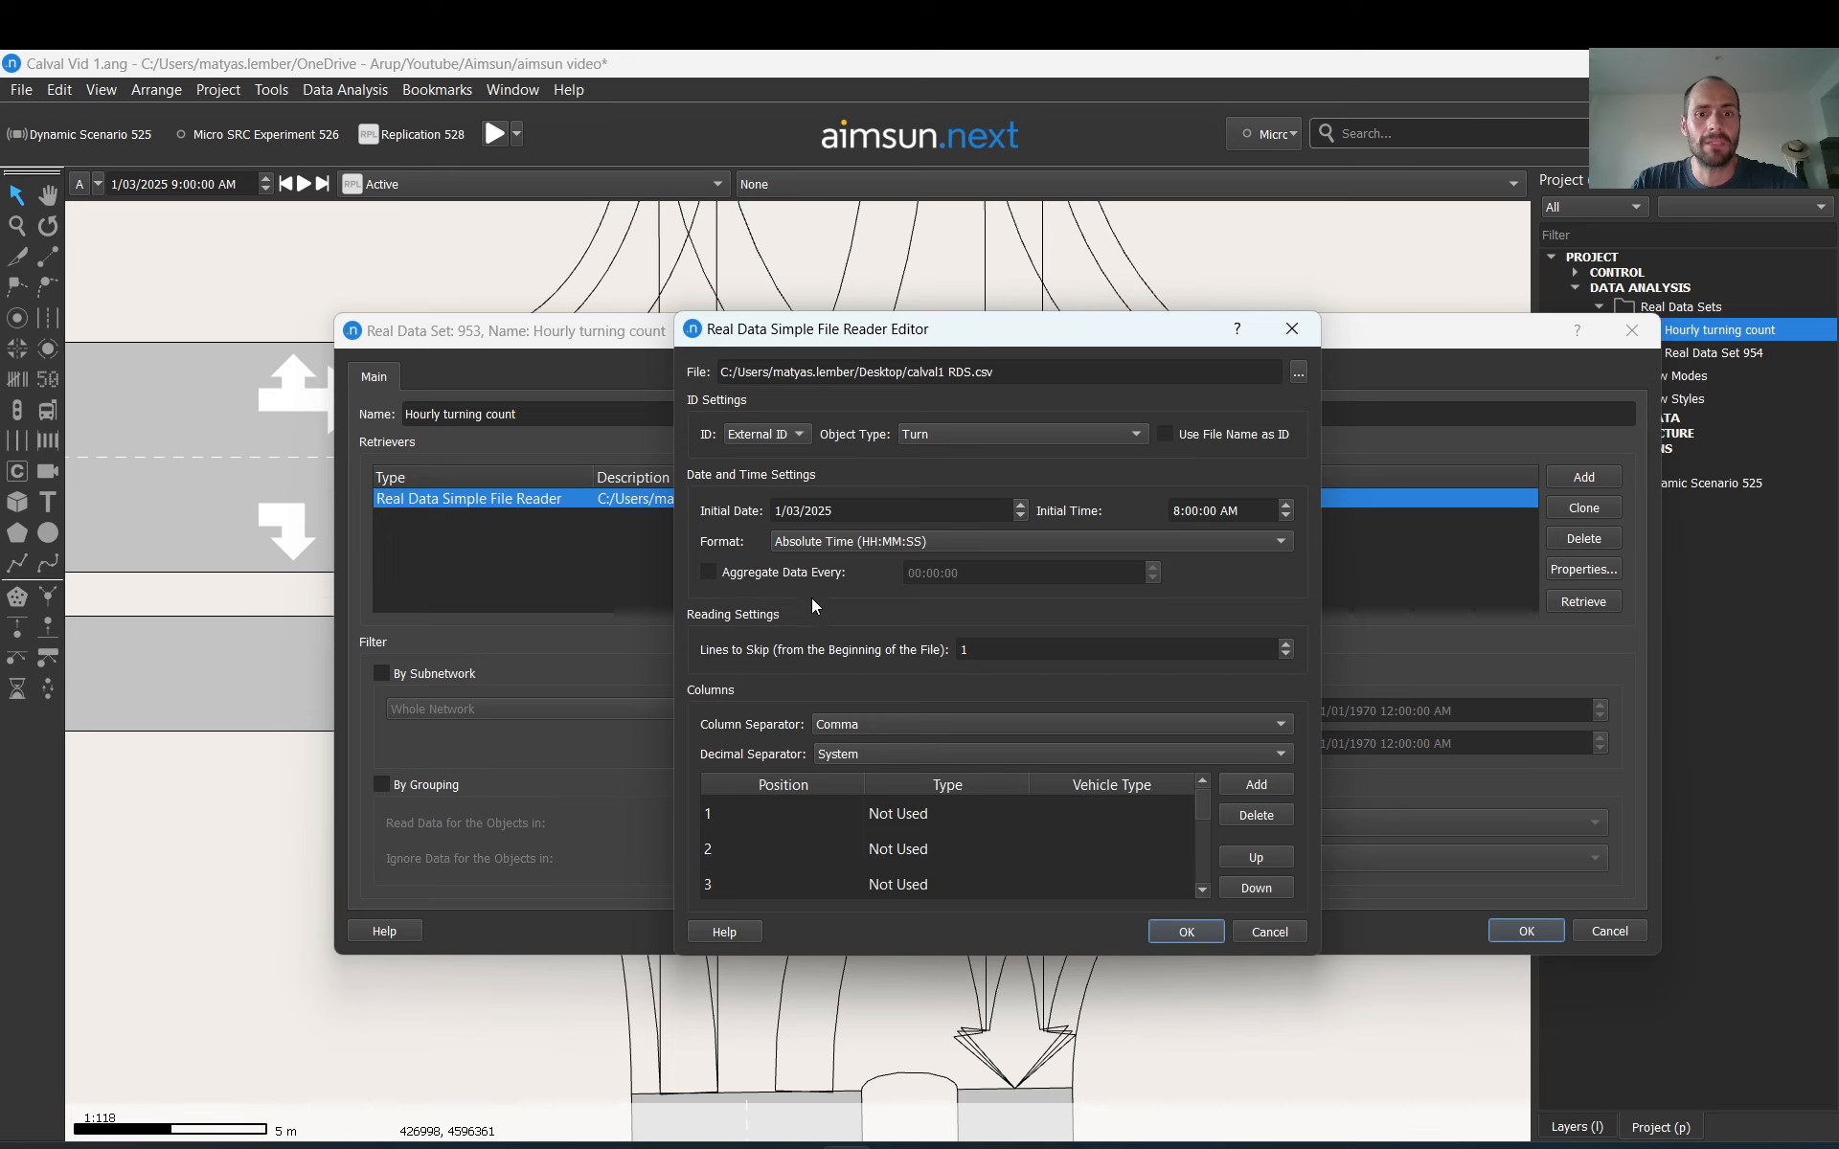
Step: Switch to the Excel count table and examine header cells A1:G1 against the reader's lines-to-skip setting
{"action": "left_click", "coordinate": [1058, 1147]}
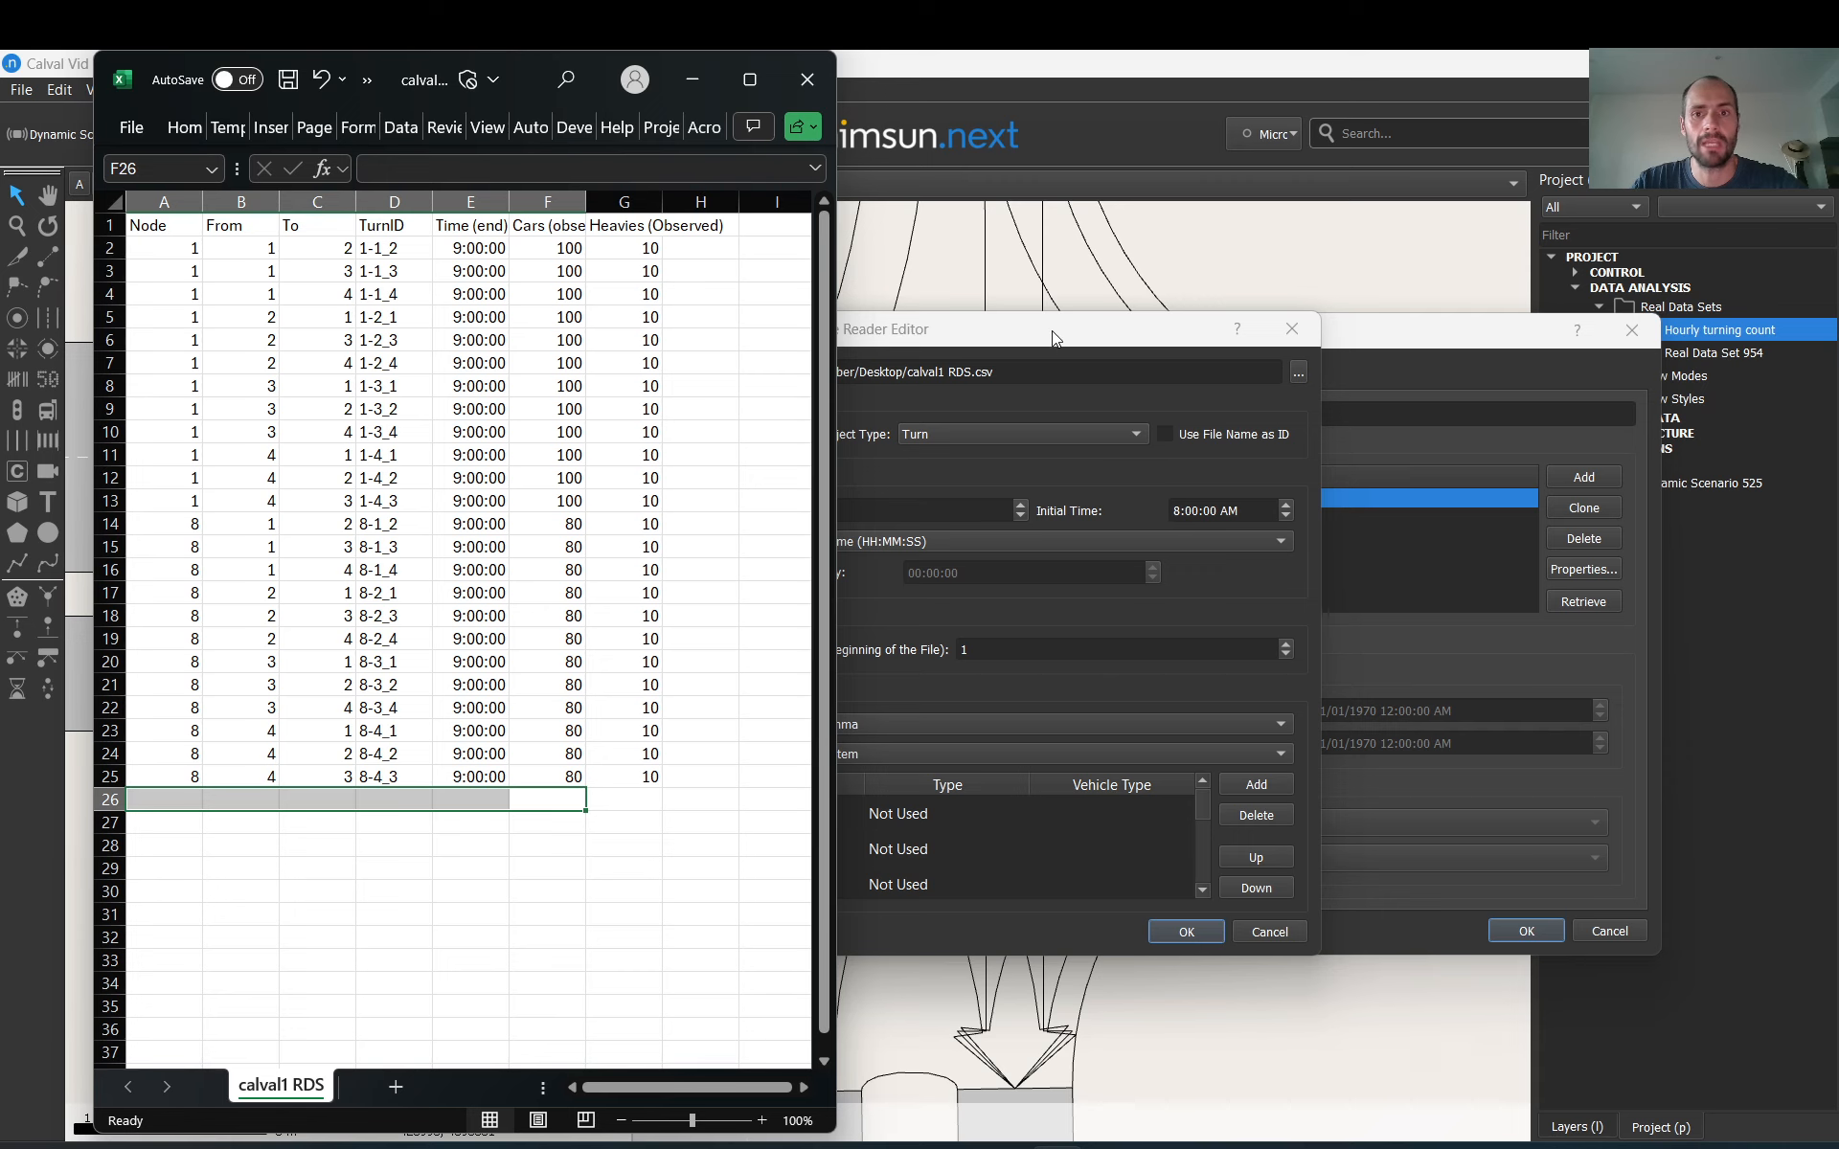
{"action": "left_click", "coordinate": [1052, 331]}
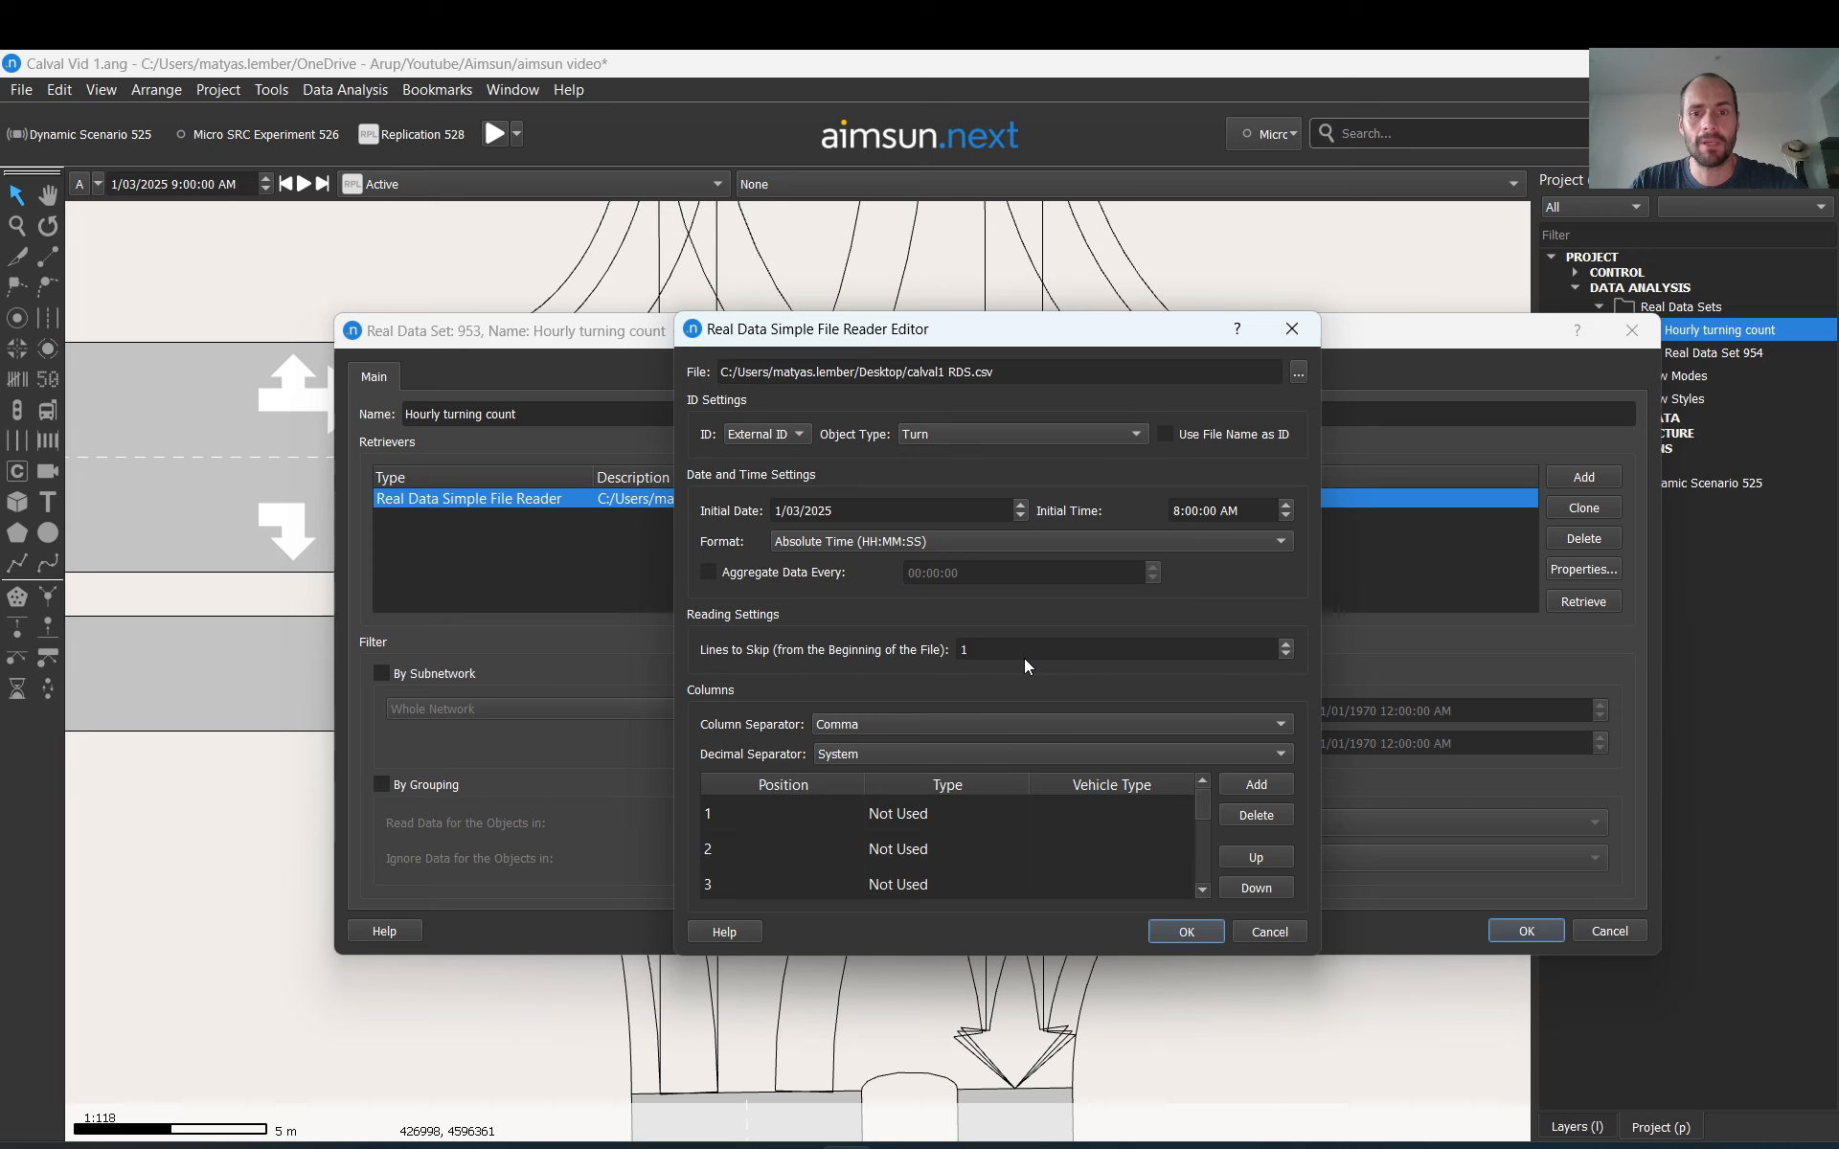
{"action": "left_click", "coordinate": [1058, 1147]}
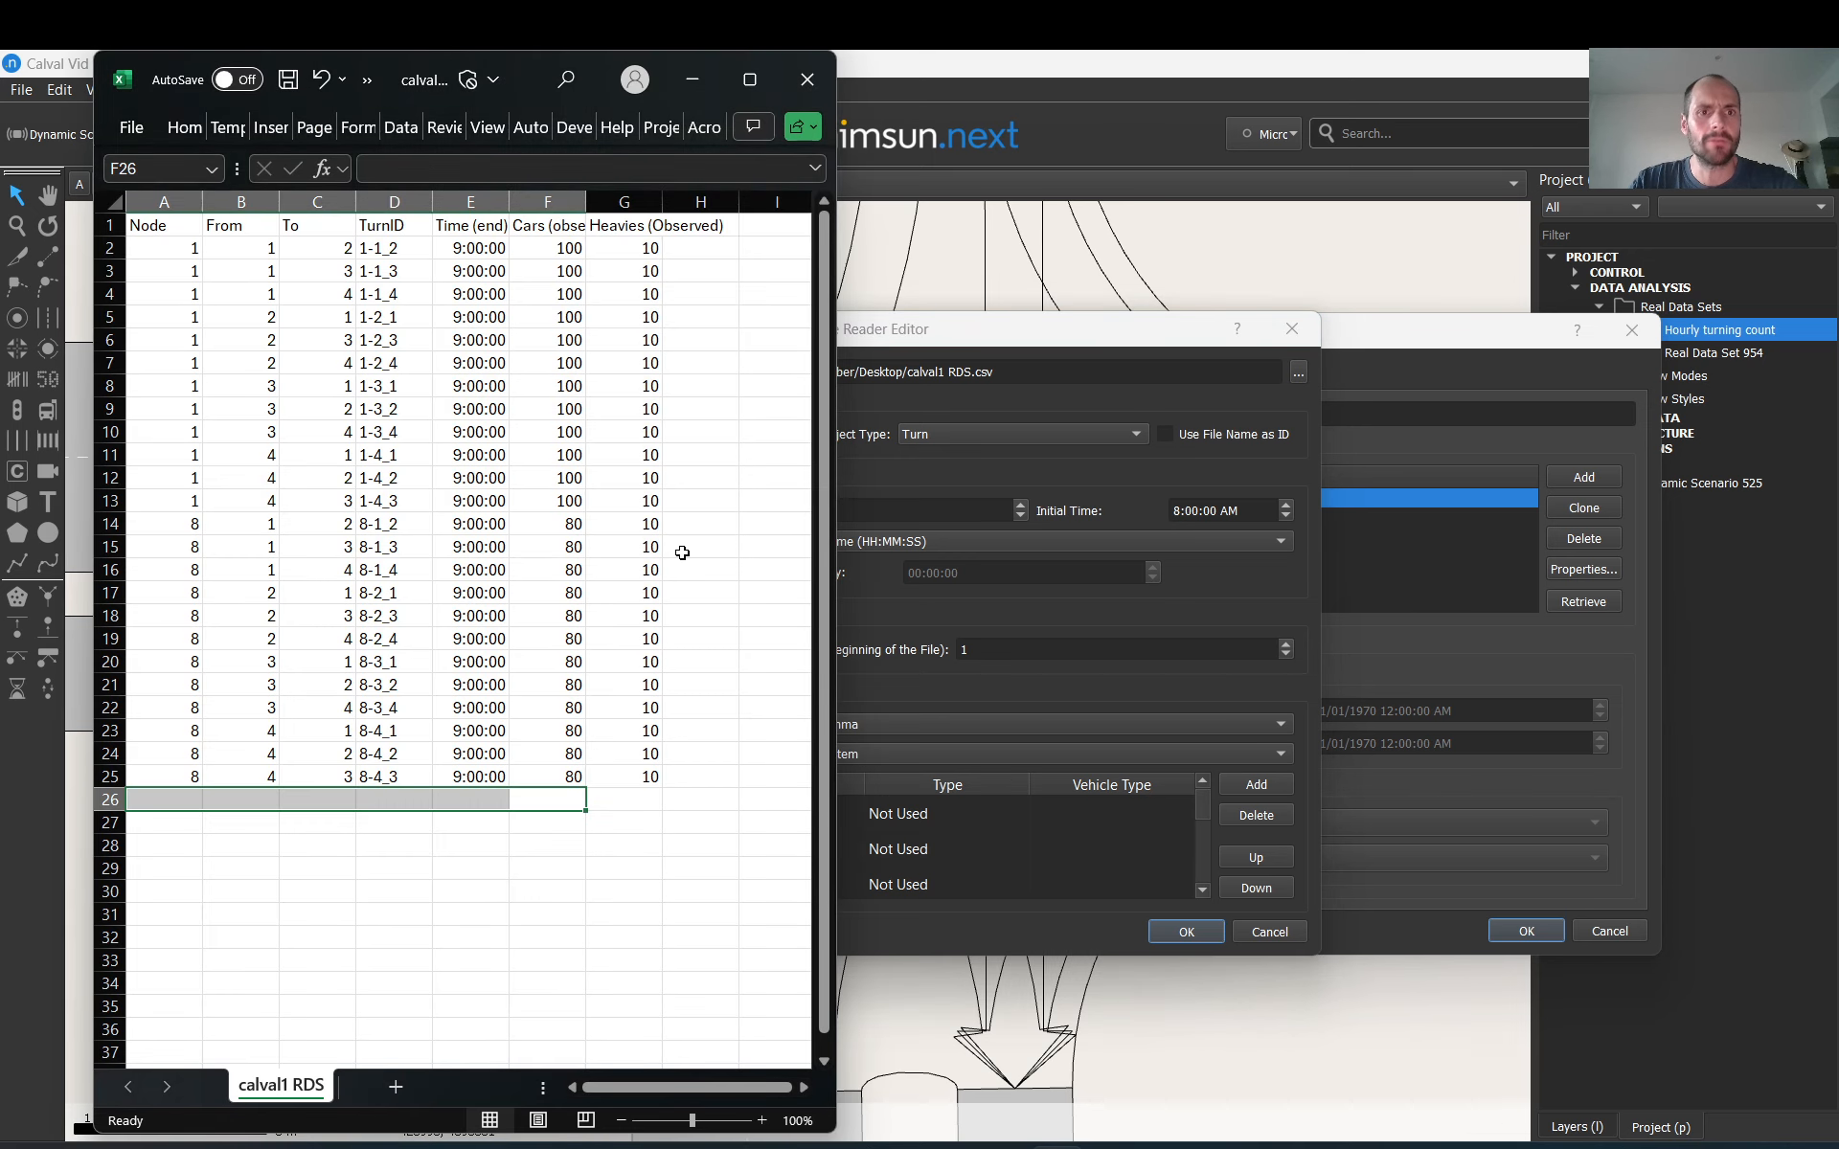
{"action": "left_click_drag", "start_coordinate": [152, 224], "coordinate": [622, 224]}
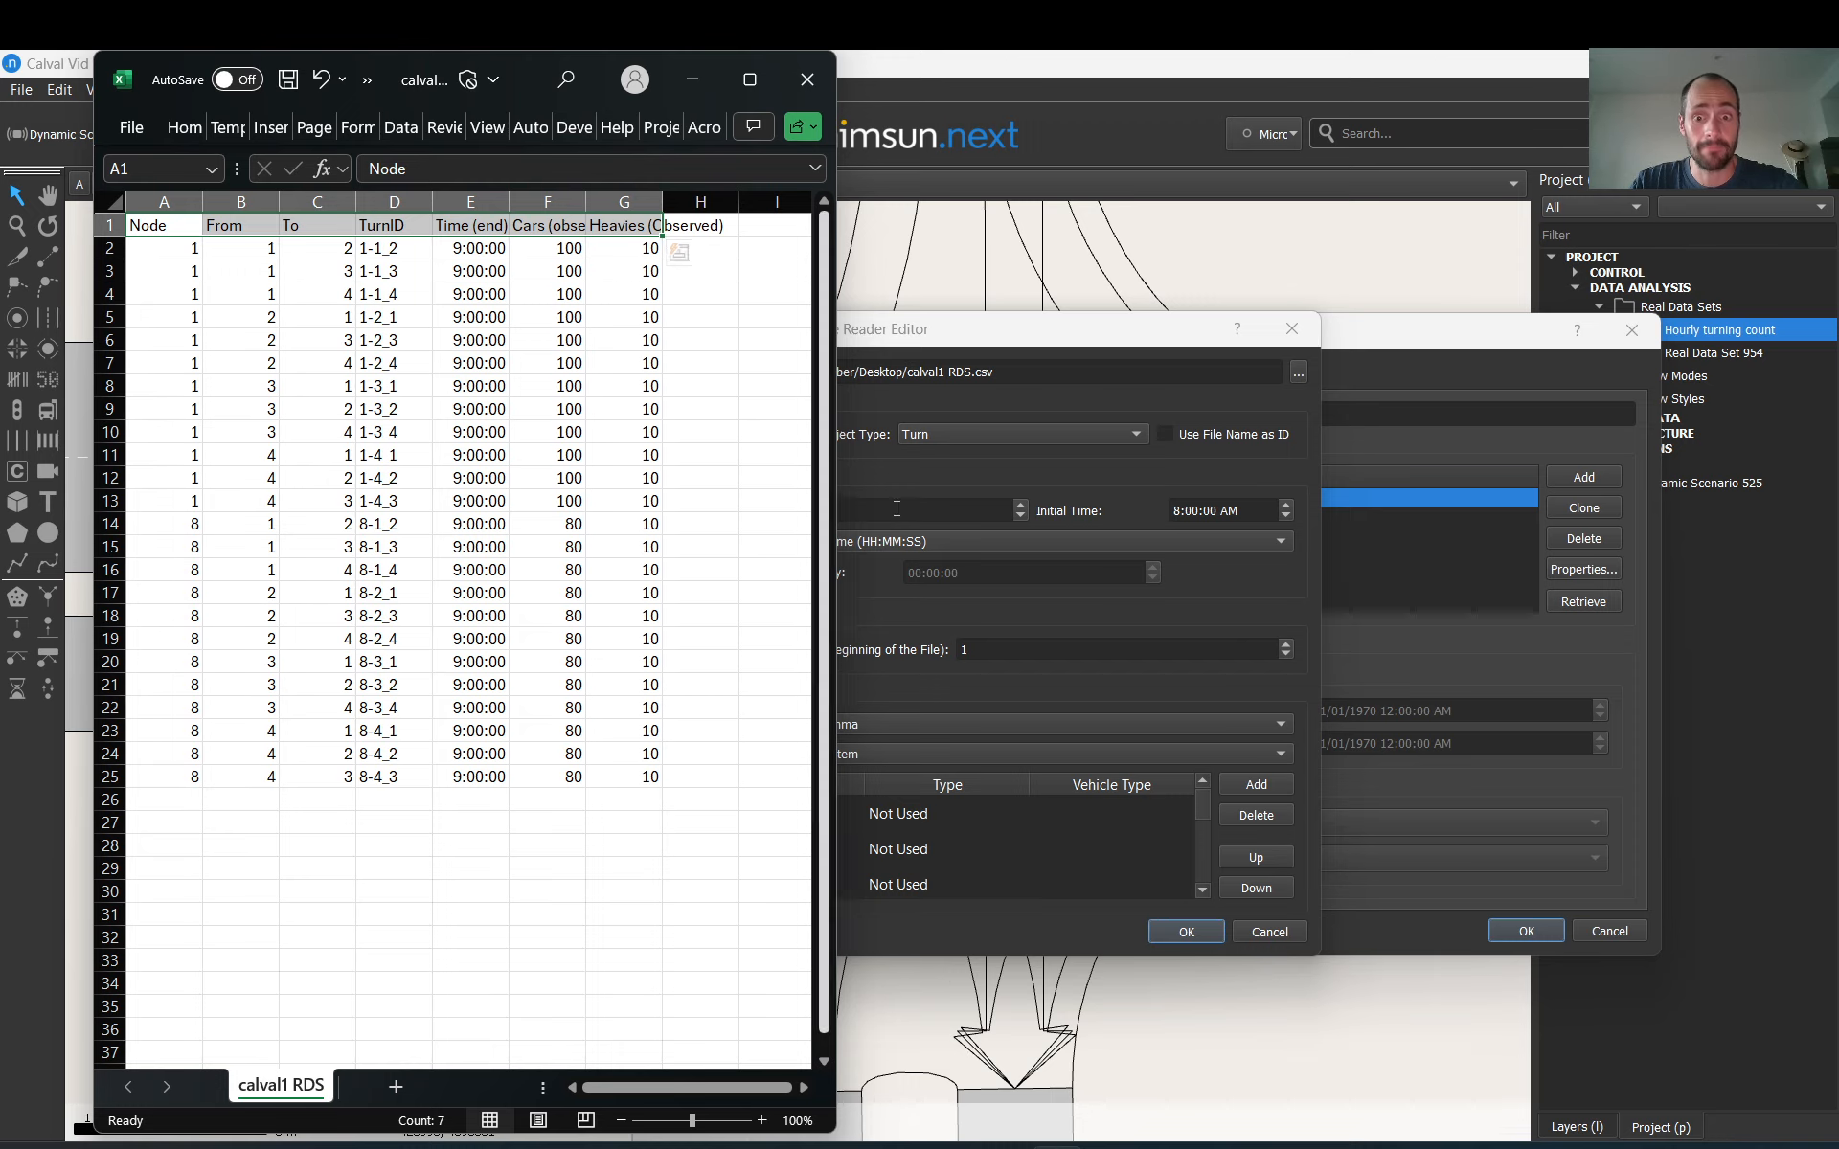
Step: Return to the file reader editor in Aimsun Next and enlarge its window to show the full list of column definitions
{"action": "left_click", "coordinate": [1226, 596]}
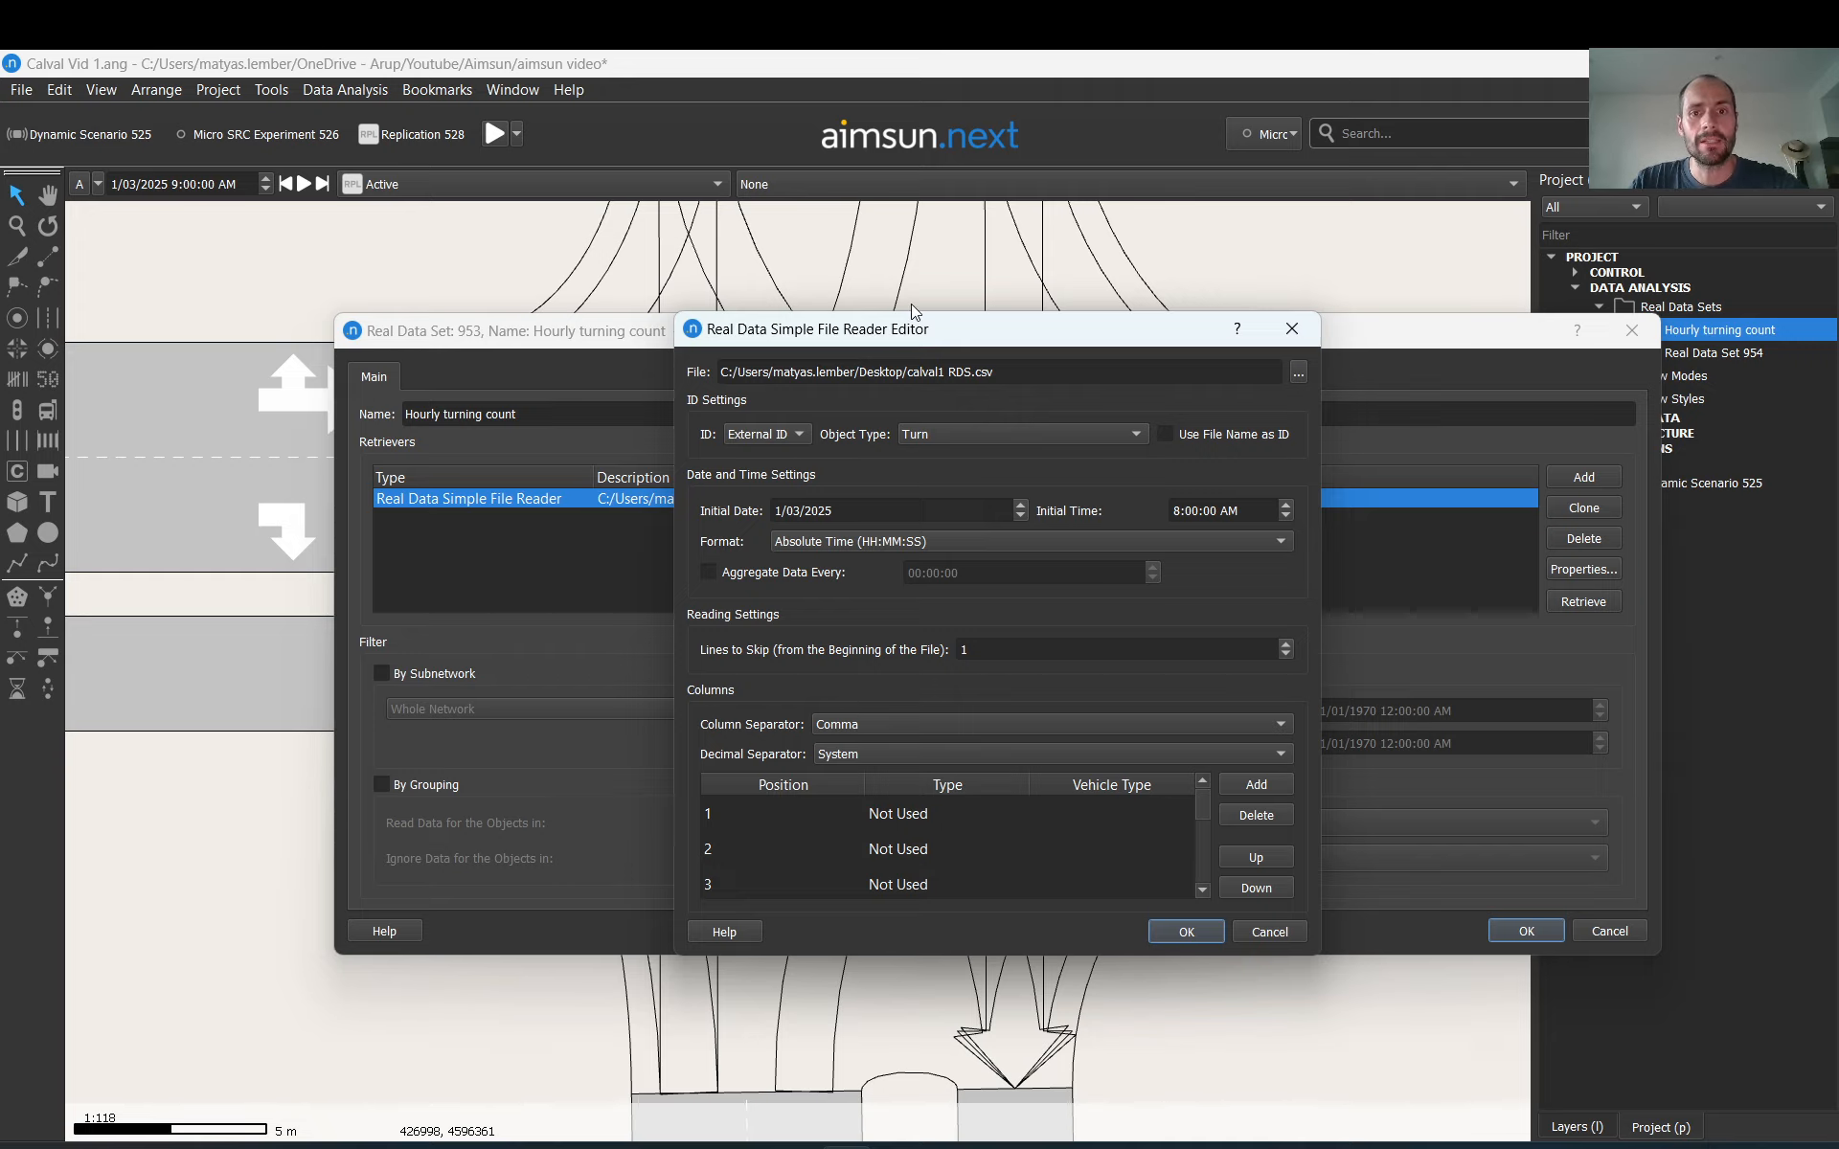
{"action": "left_click_drag", "start_coordinate": [912, 310], "coordinate": [911, 108]}
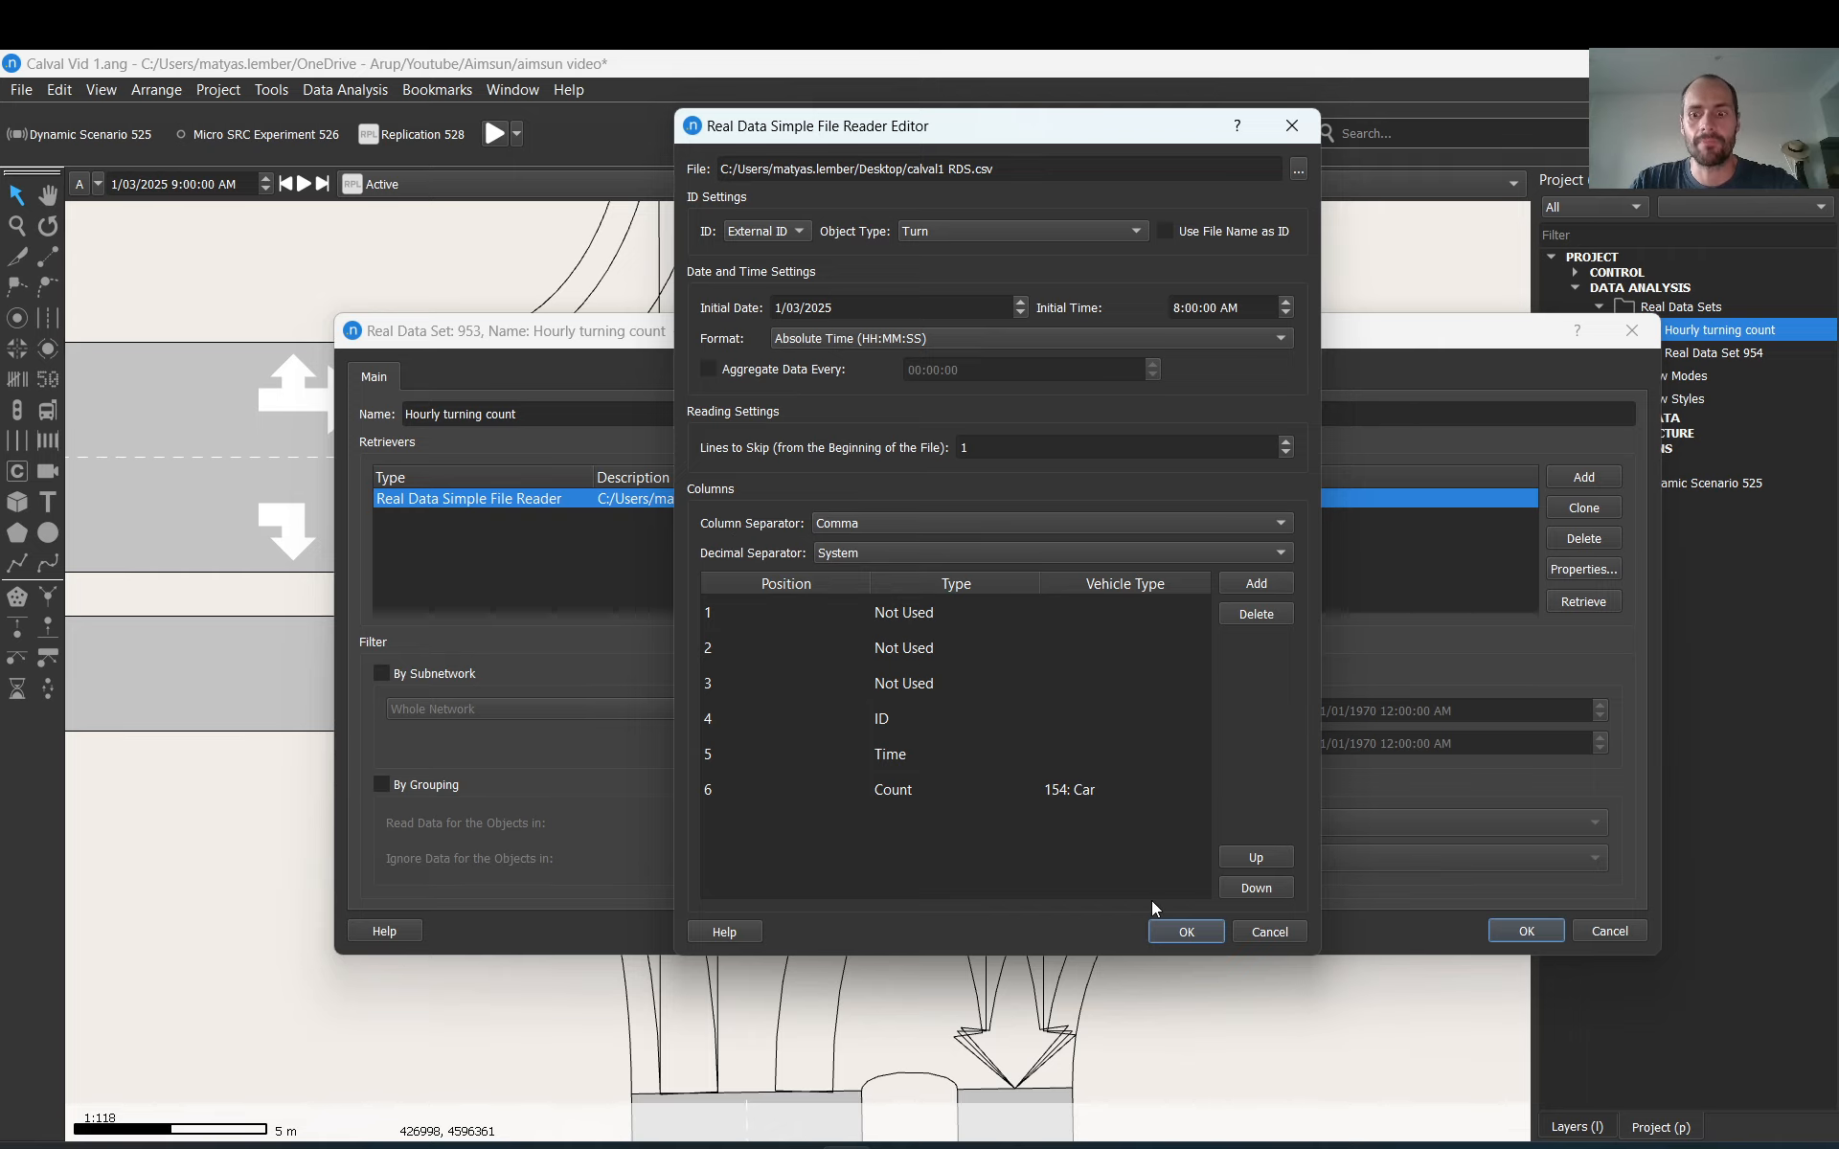
Step: Switch to calval1 RDS.csv in Notepad, examine the commas separating its fields, and return to the file reader editor in Aimsun Next
{"action": "left_click", "coordinate": [1373, 1147]}
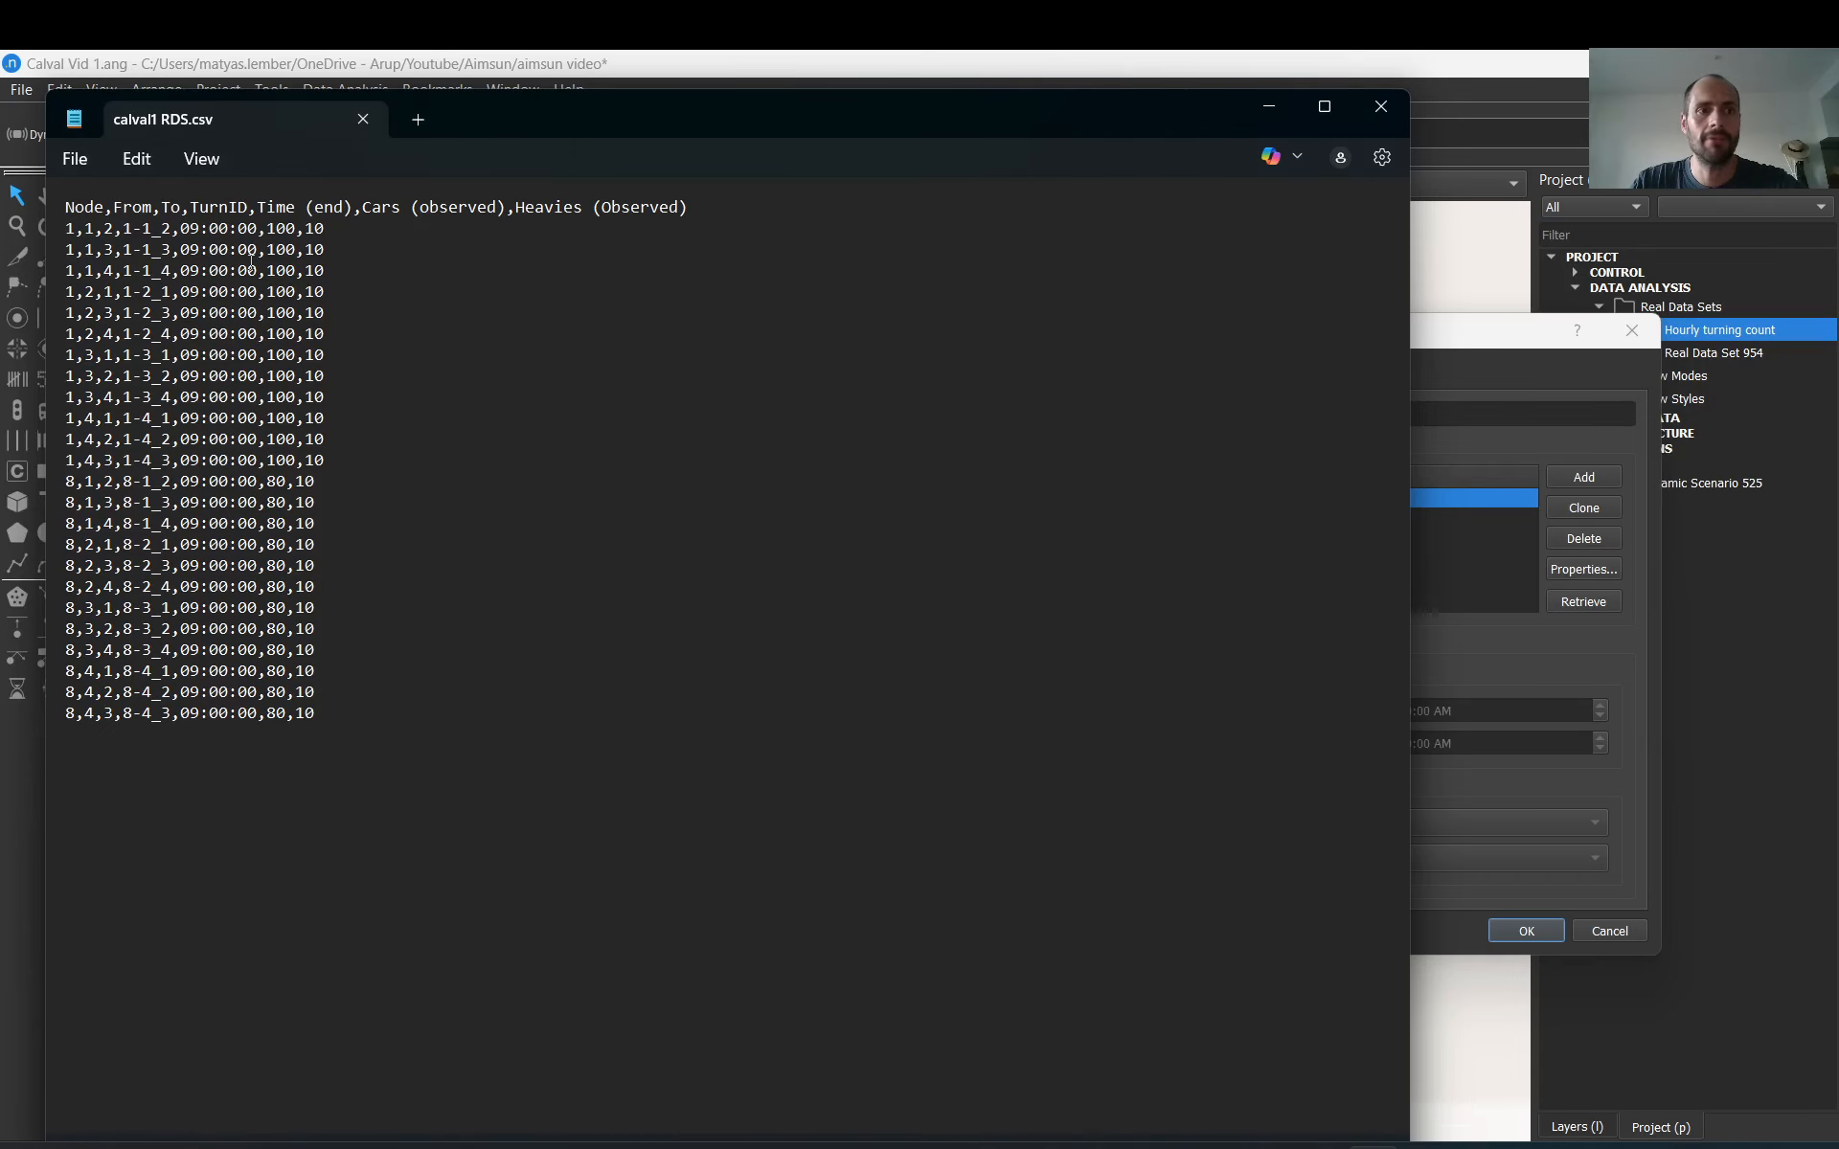
{"action": "left_click_drag", "start_coordinate": [64, 206], "coordinate": [336, 717]}
{"action": "left_click", "coordinate": [335, 716]}
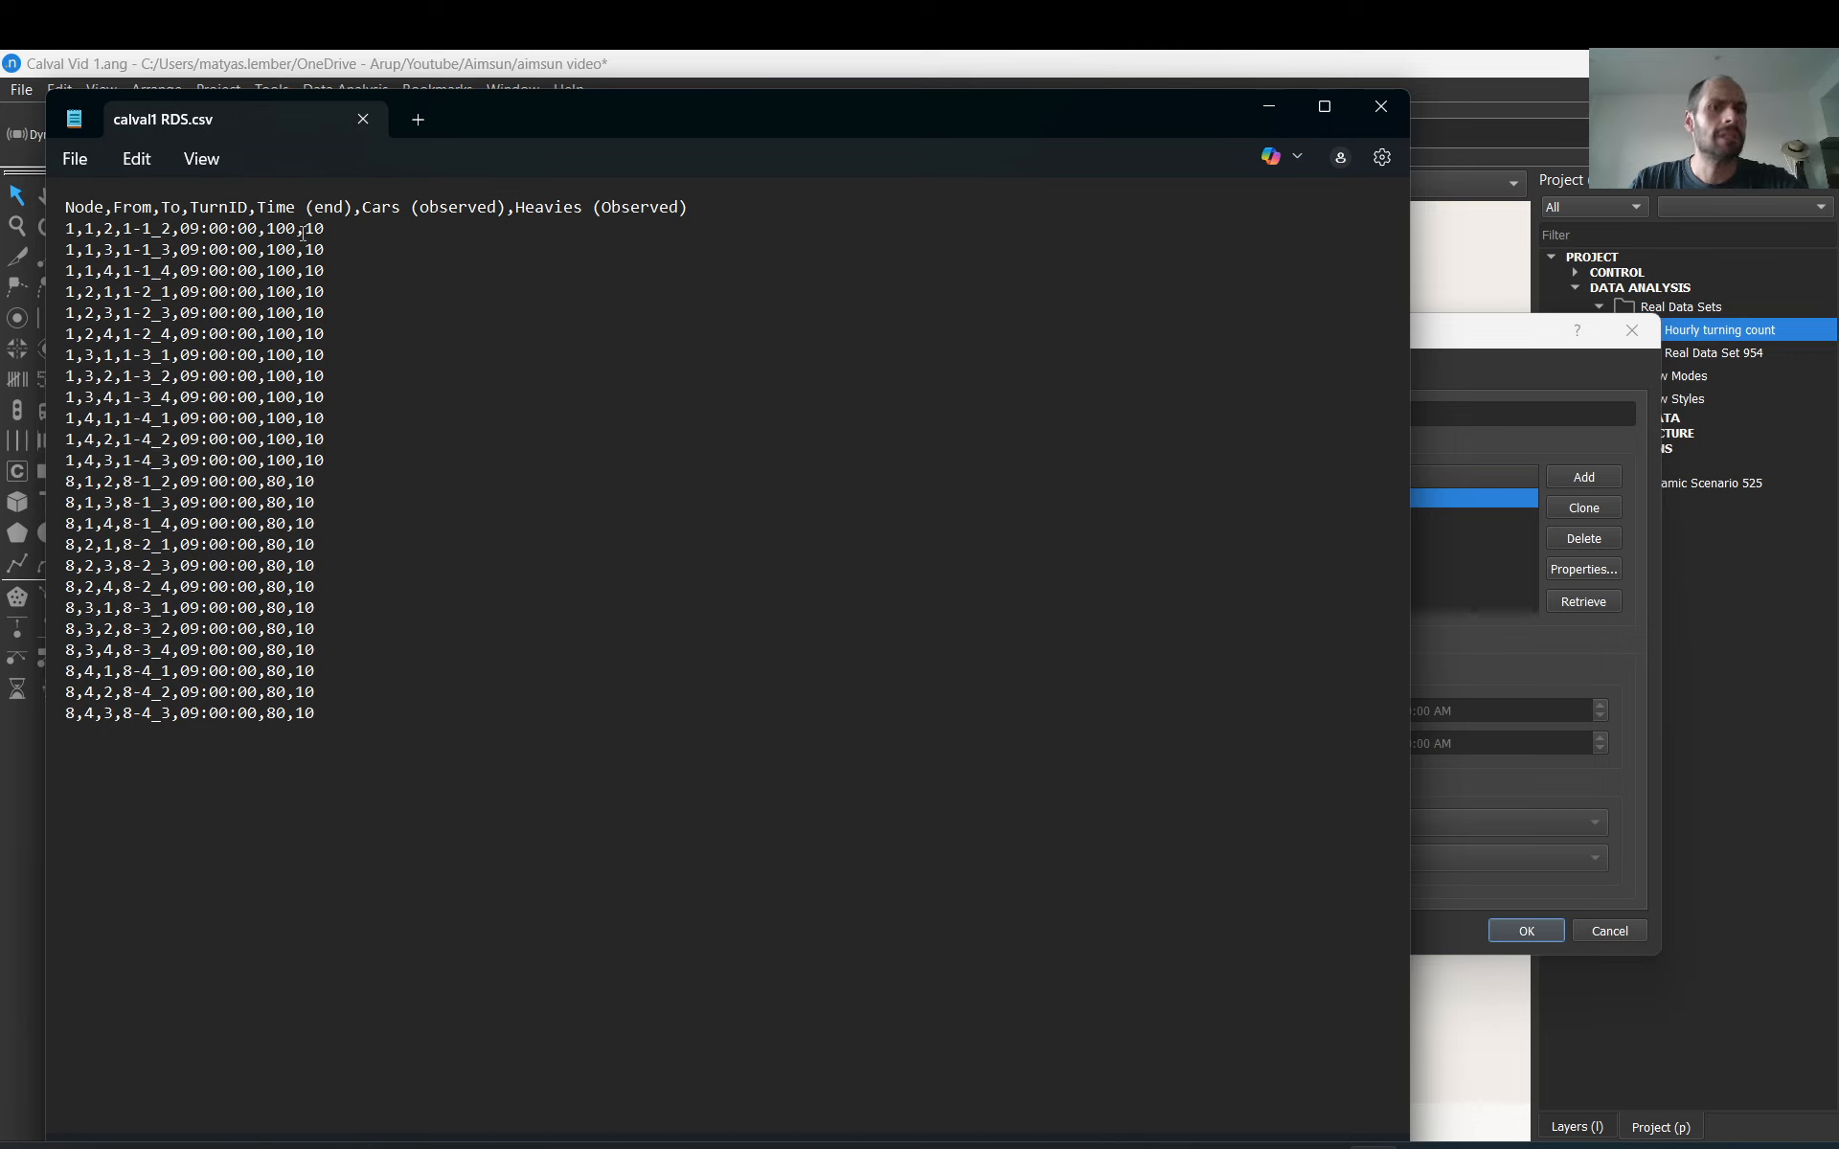
{"action": "left_click_drag", "start_coordinate": [303, 232], "coordinate": [298, 231]}
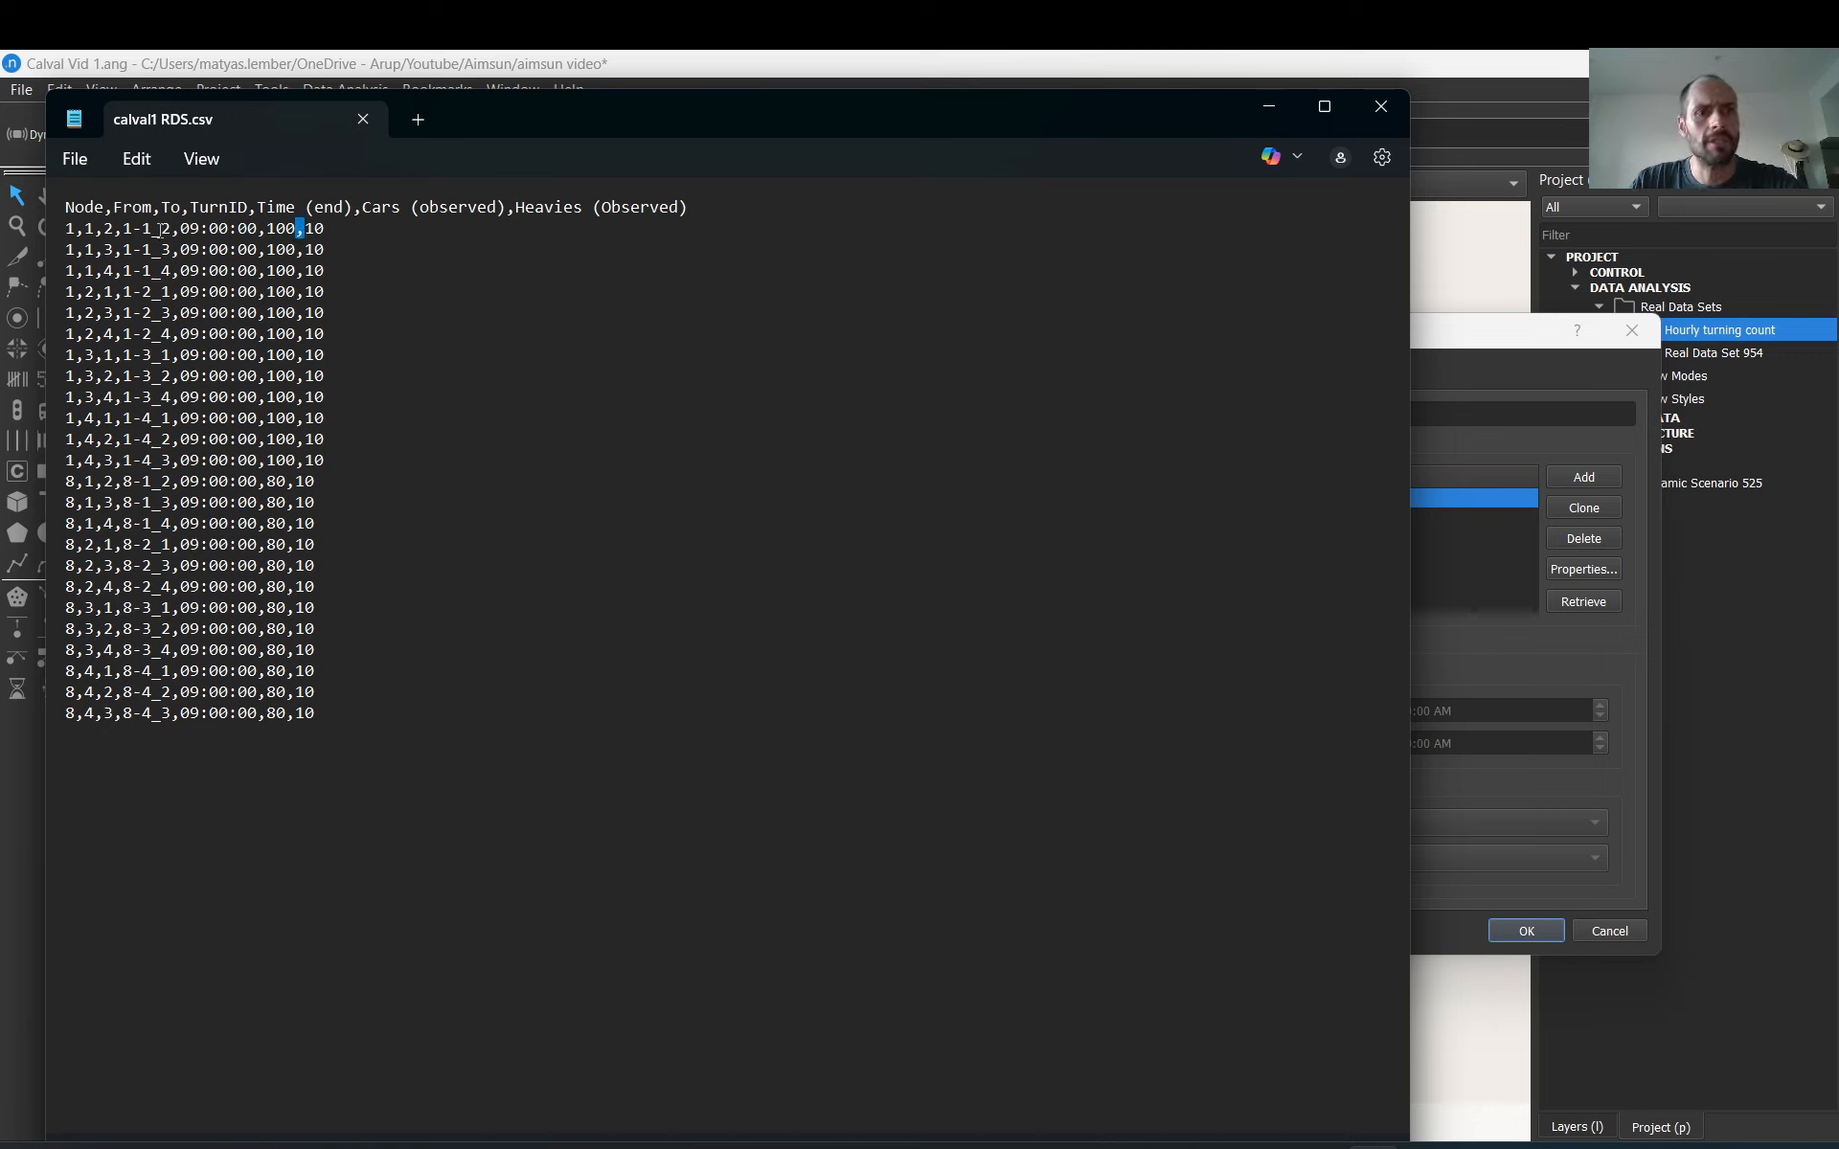
{"action": "left_click_drag", "start_coordinate": [77, 230], "coordinate": [94, 231]}
{"action": "left_click", "coordinate": [1451, 345]}
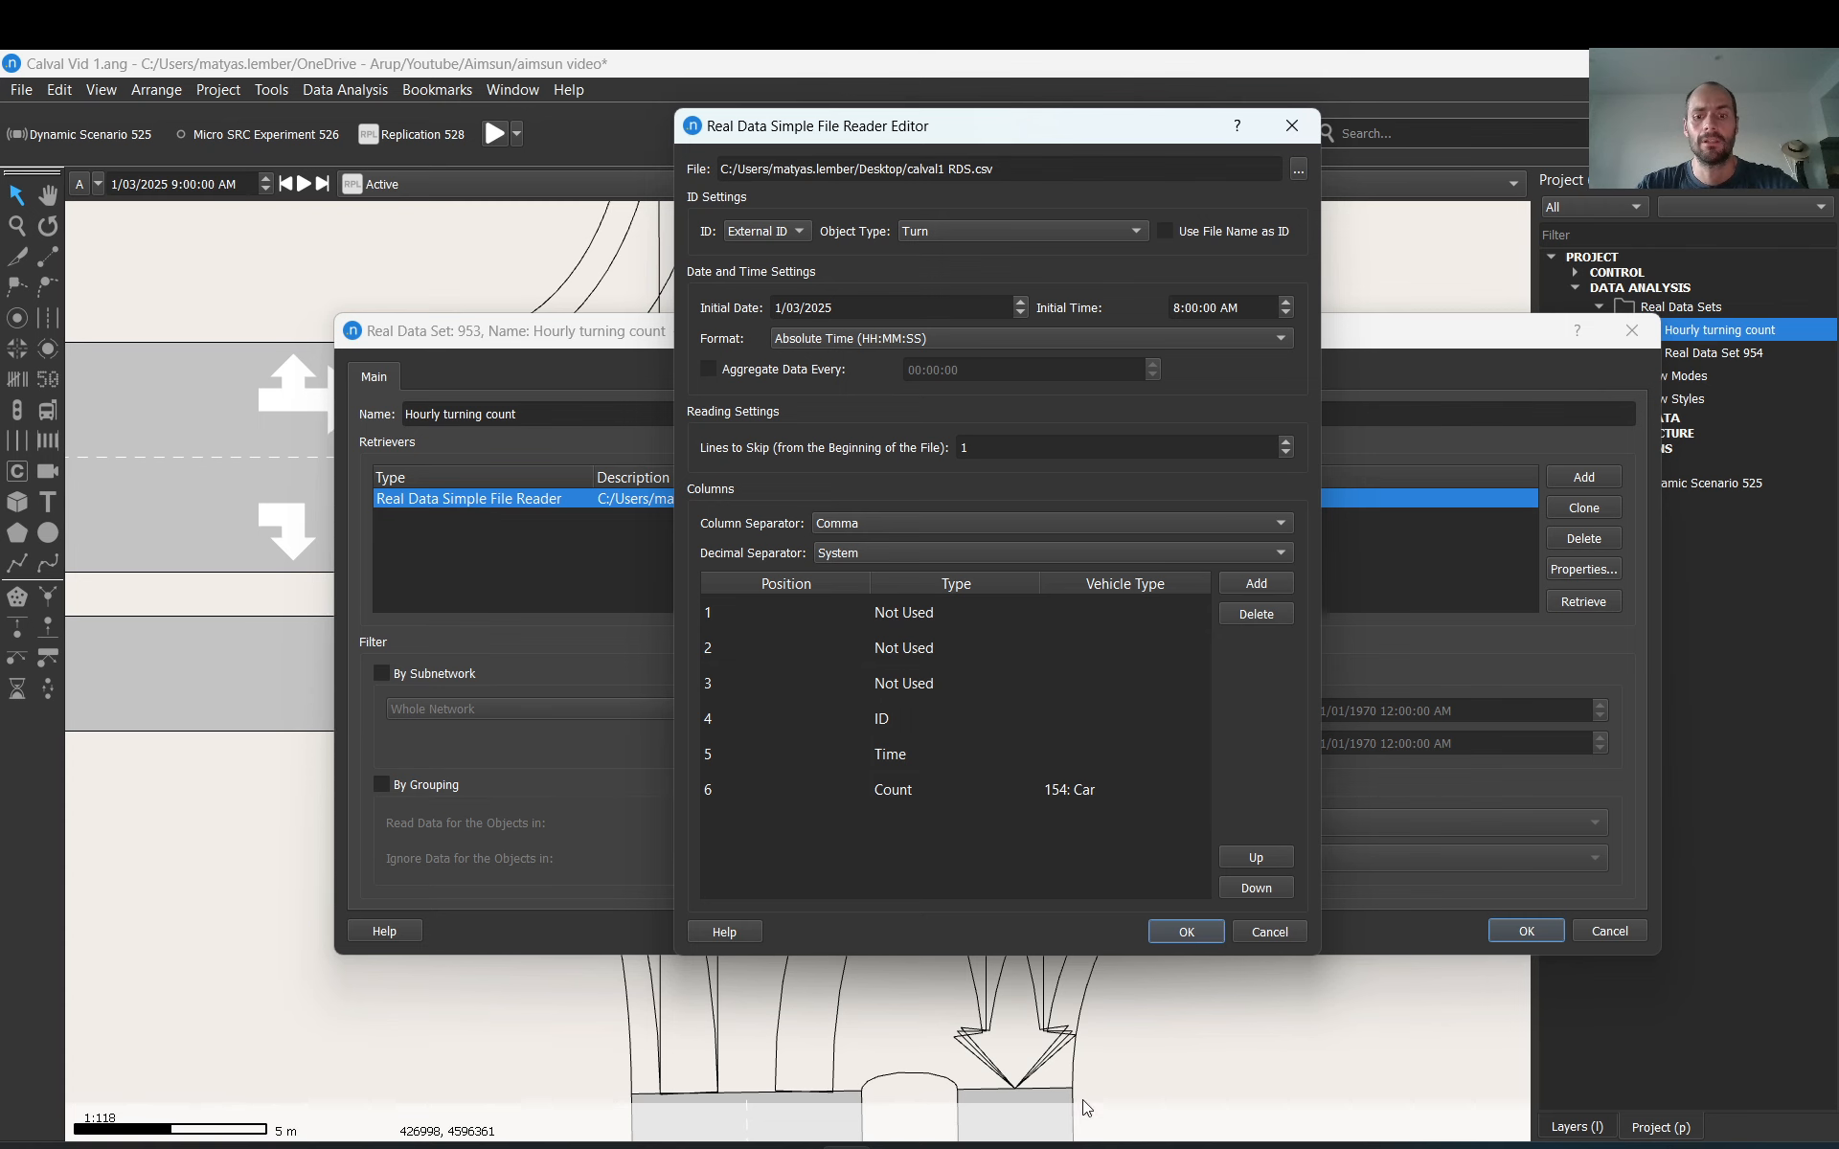
Step: Place the file reader editor beside the Excel count table and compare its column definitions with the table's columns
{"action": "left_click", "coordinate": [1057, 1147]}
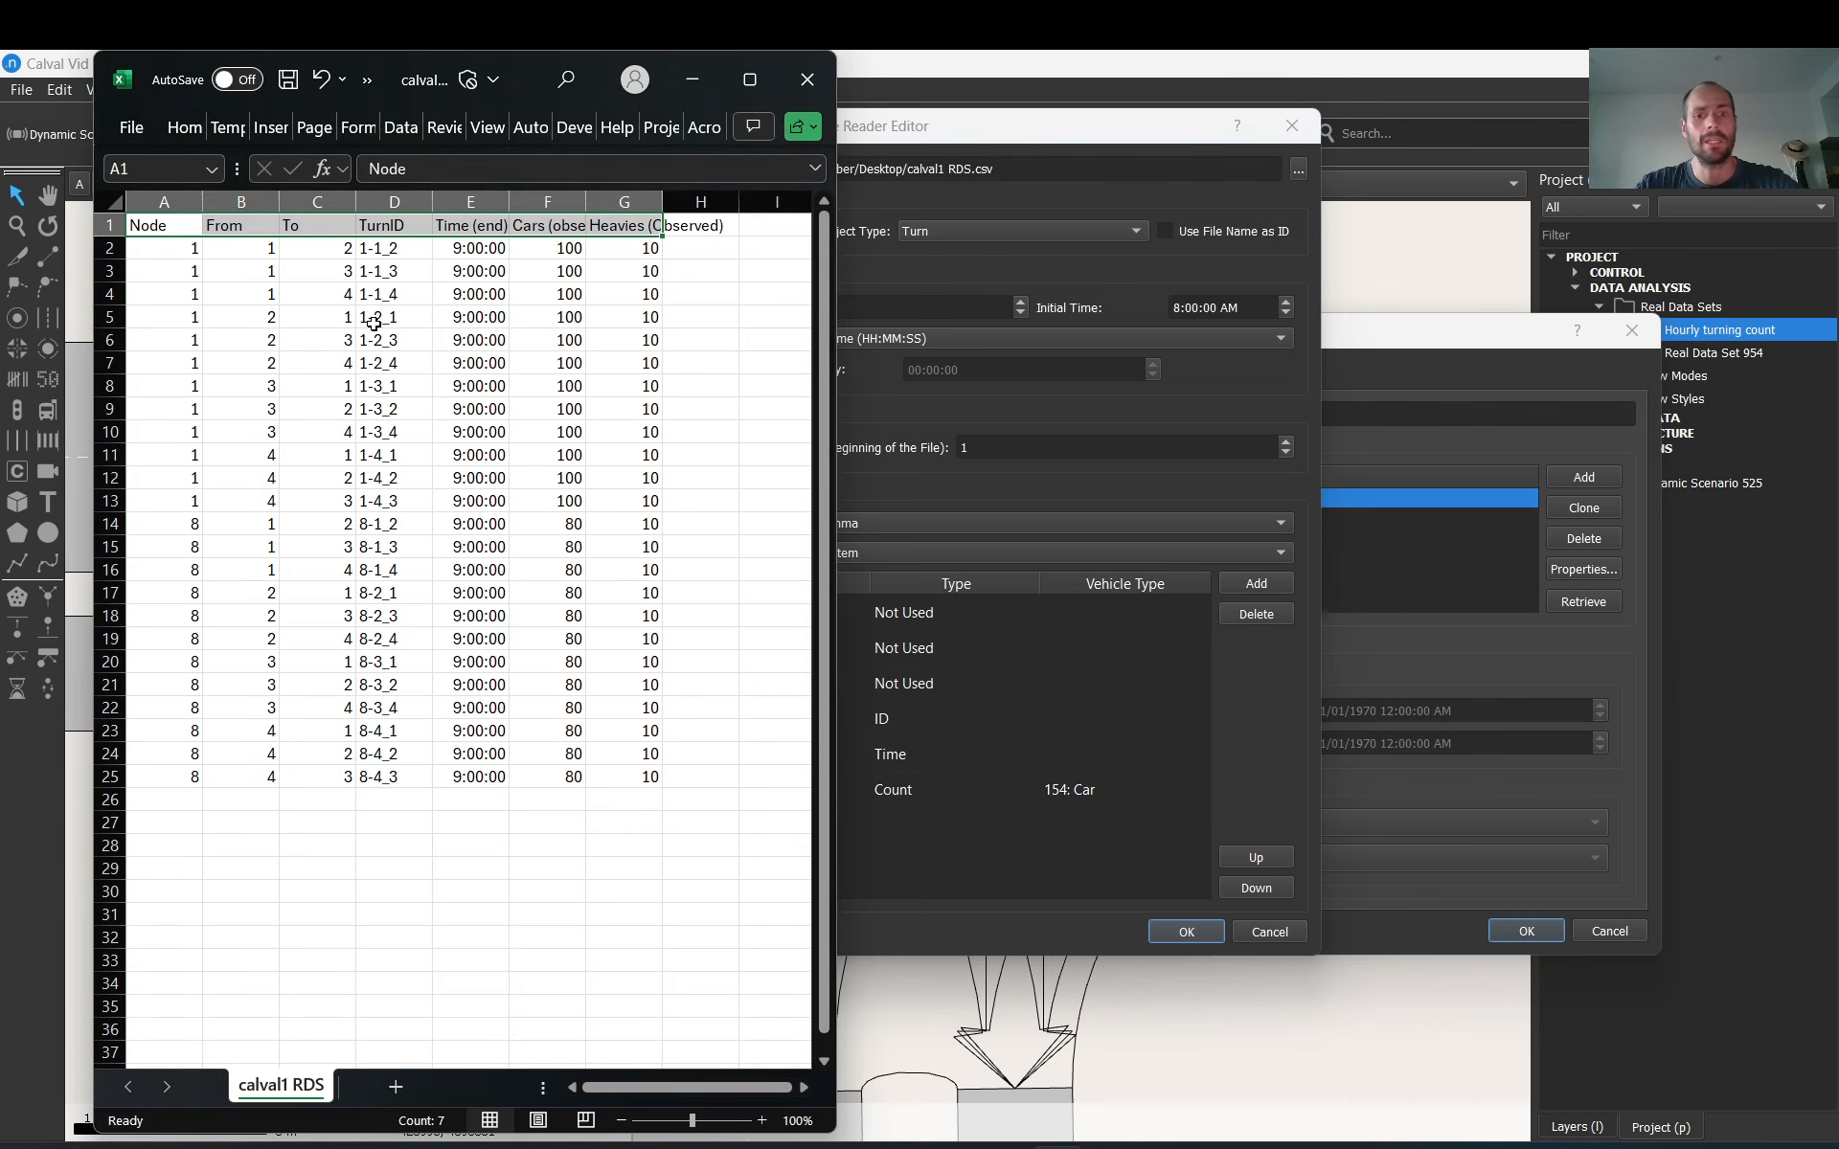
{"action": "left_click", "coordinate": [1052, 136]}
{"action": "left_click_drag", "start_coordinate": [1052, 136], "coordinate": [1322, 147]}
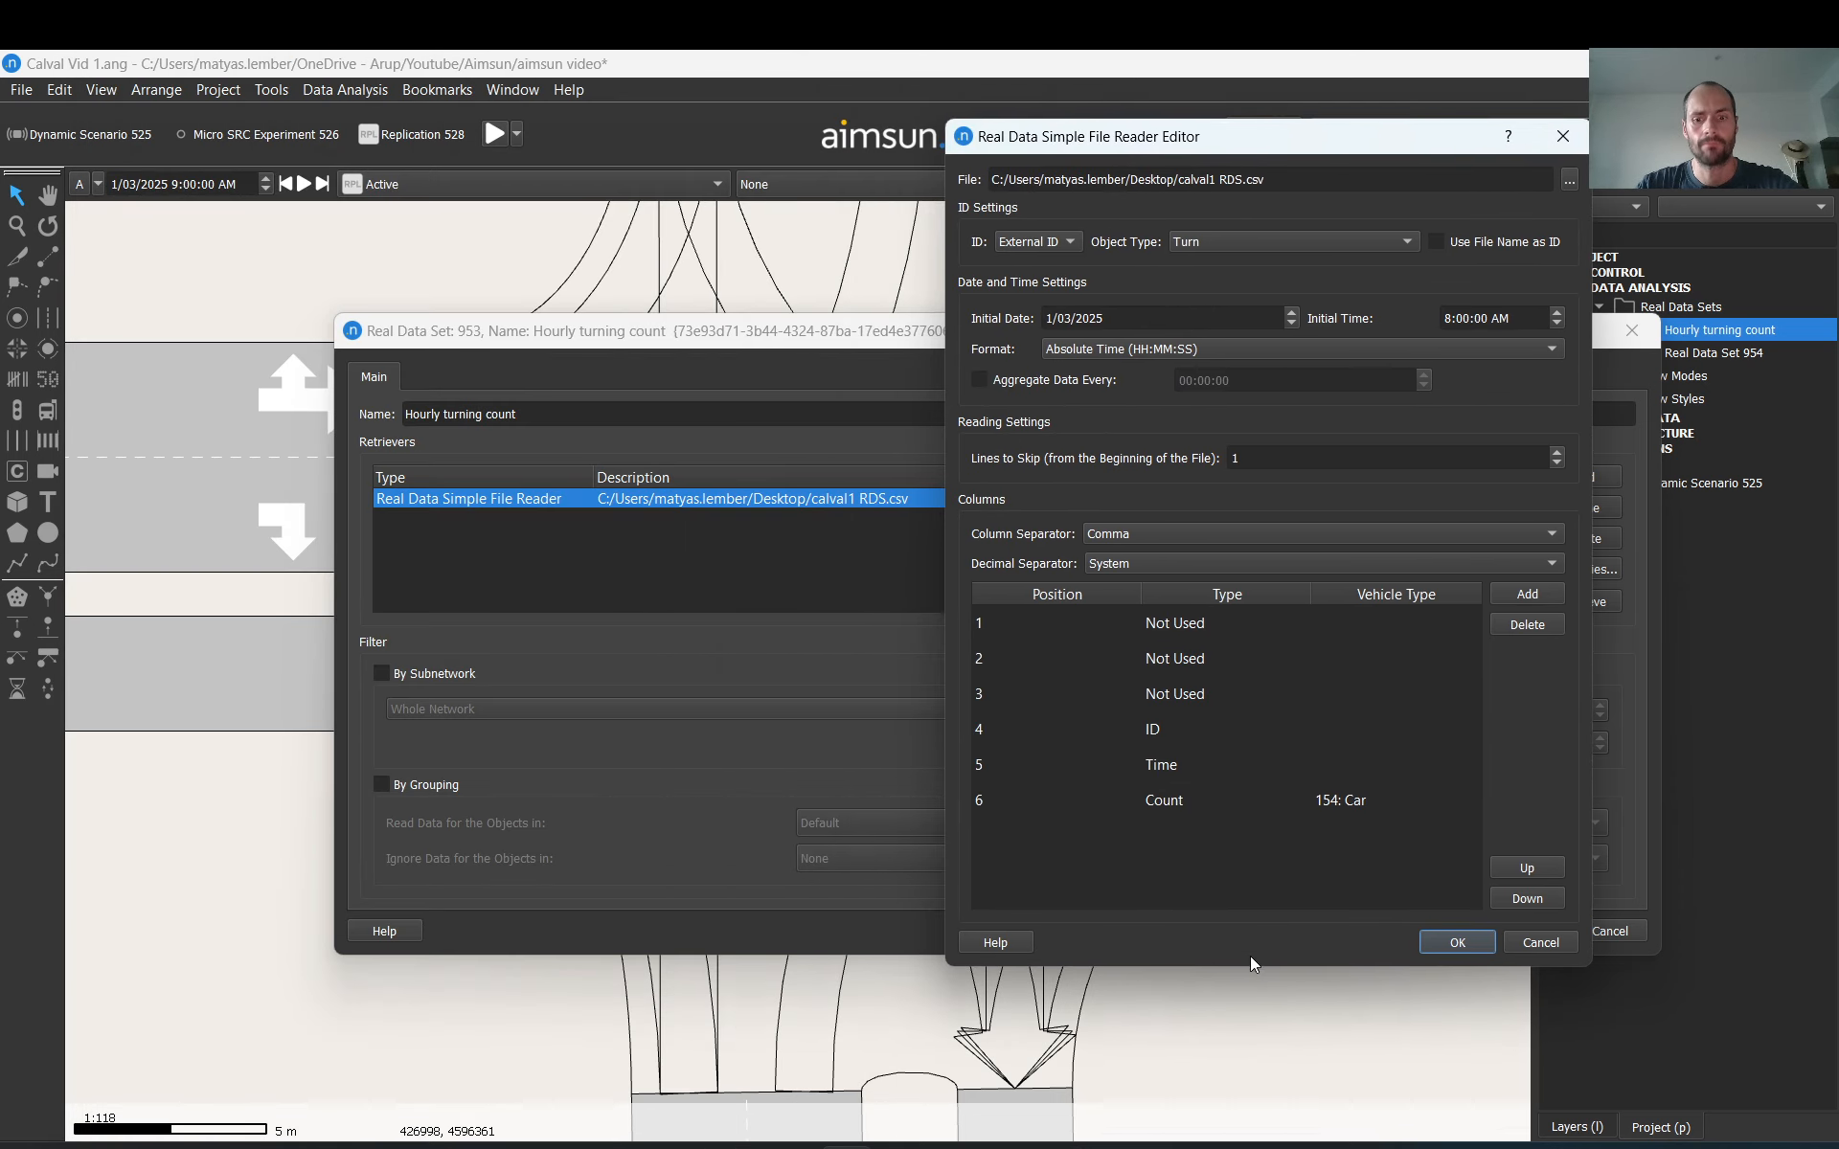
{"action": "left_click", "coordinate": [1057, 1148]}
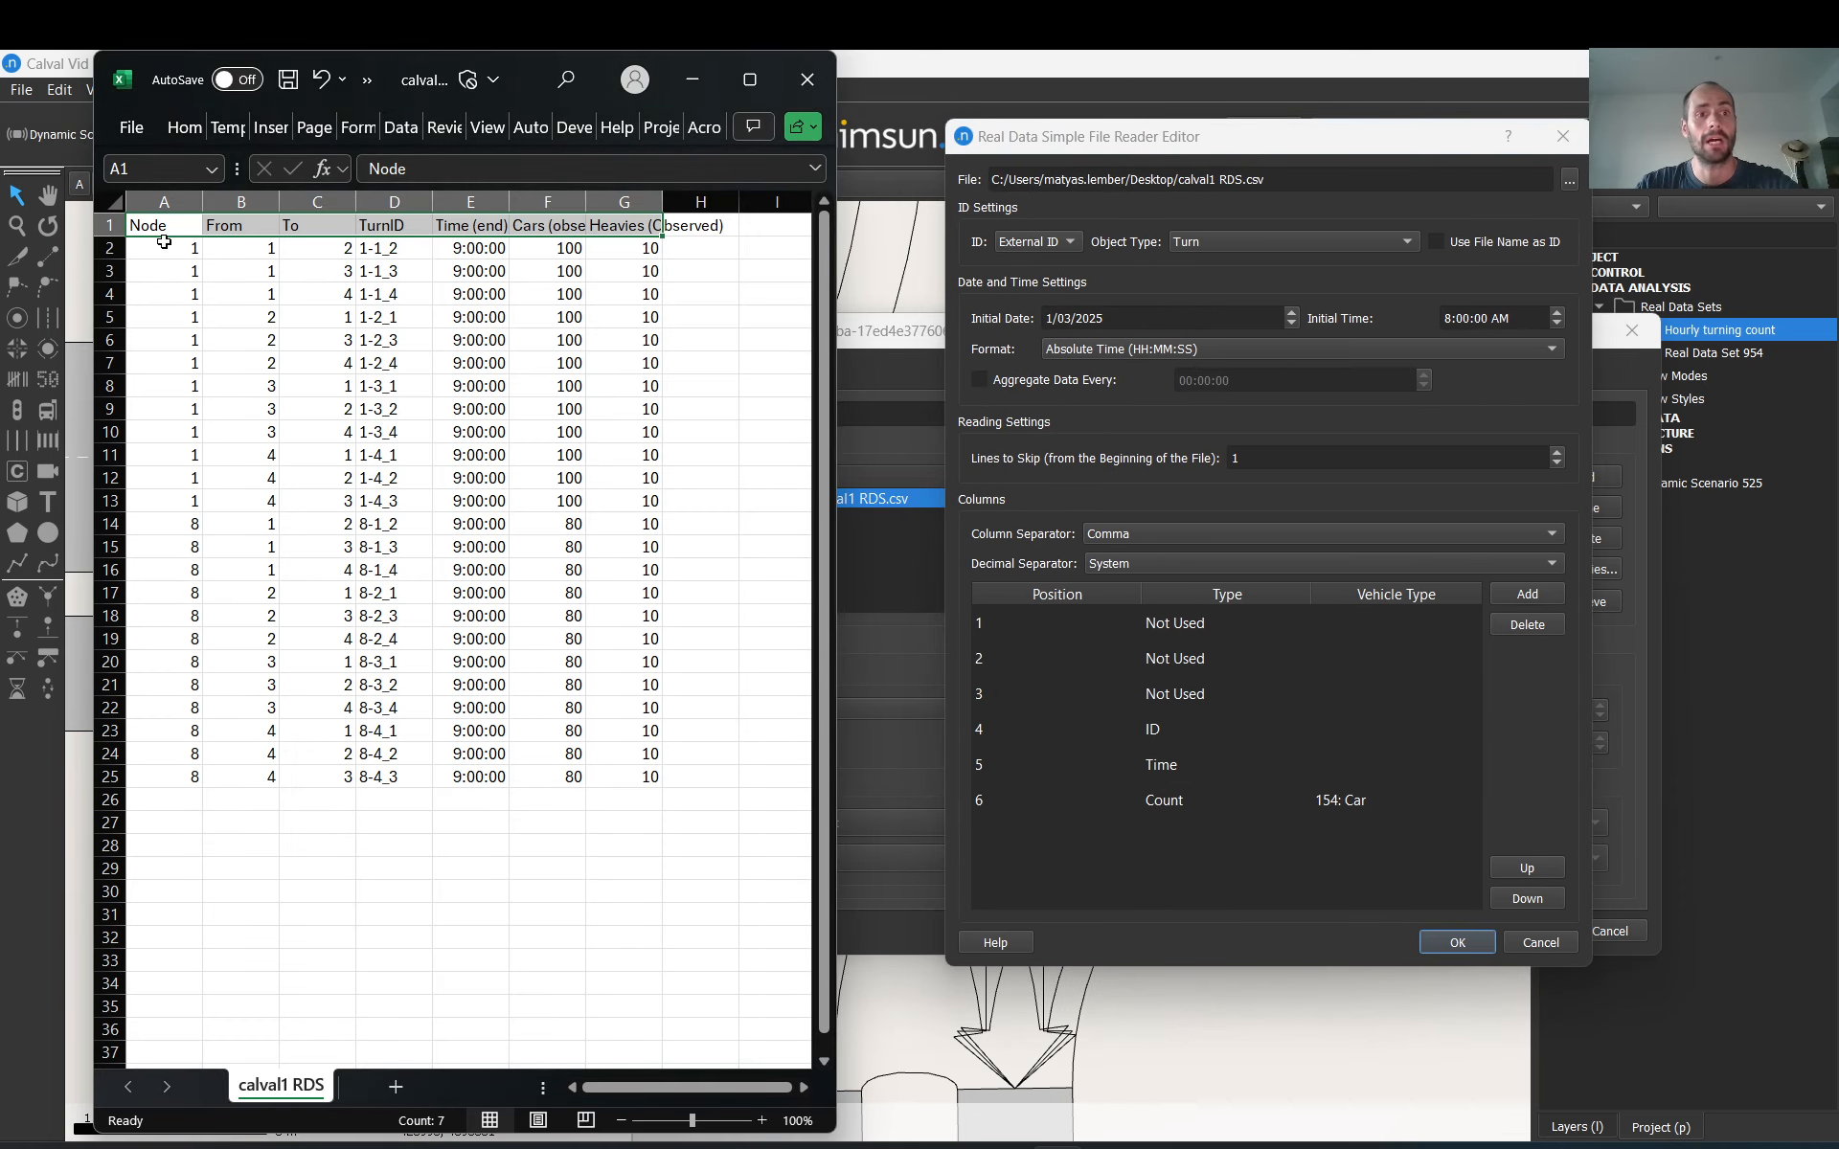
{"action": "left_click_drag", "start_coordinate": [164, 233], "coordinate": [196, 809]}
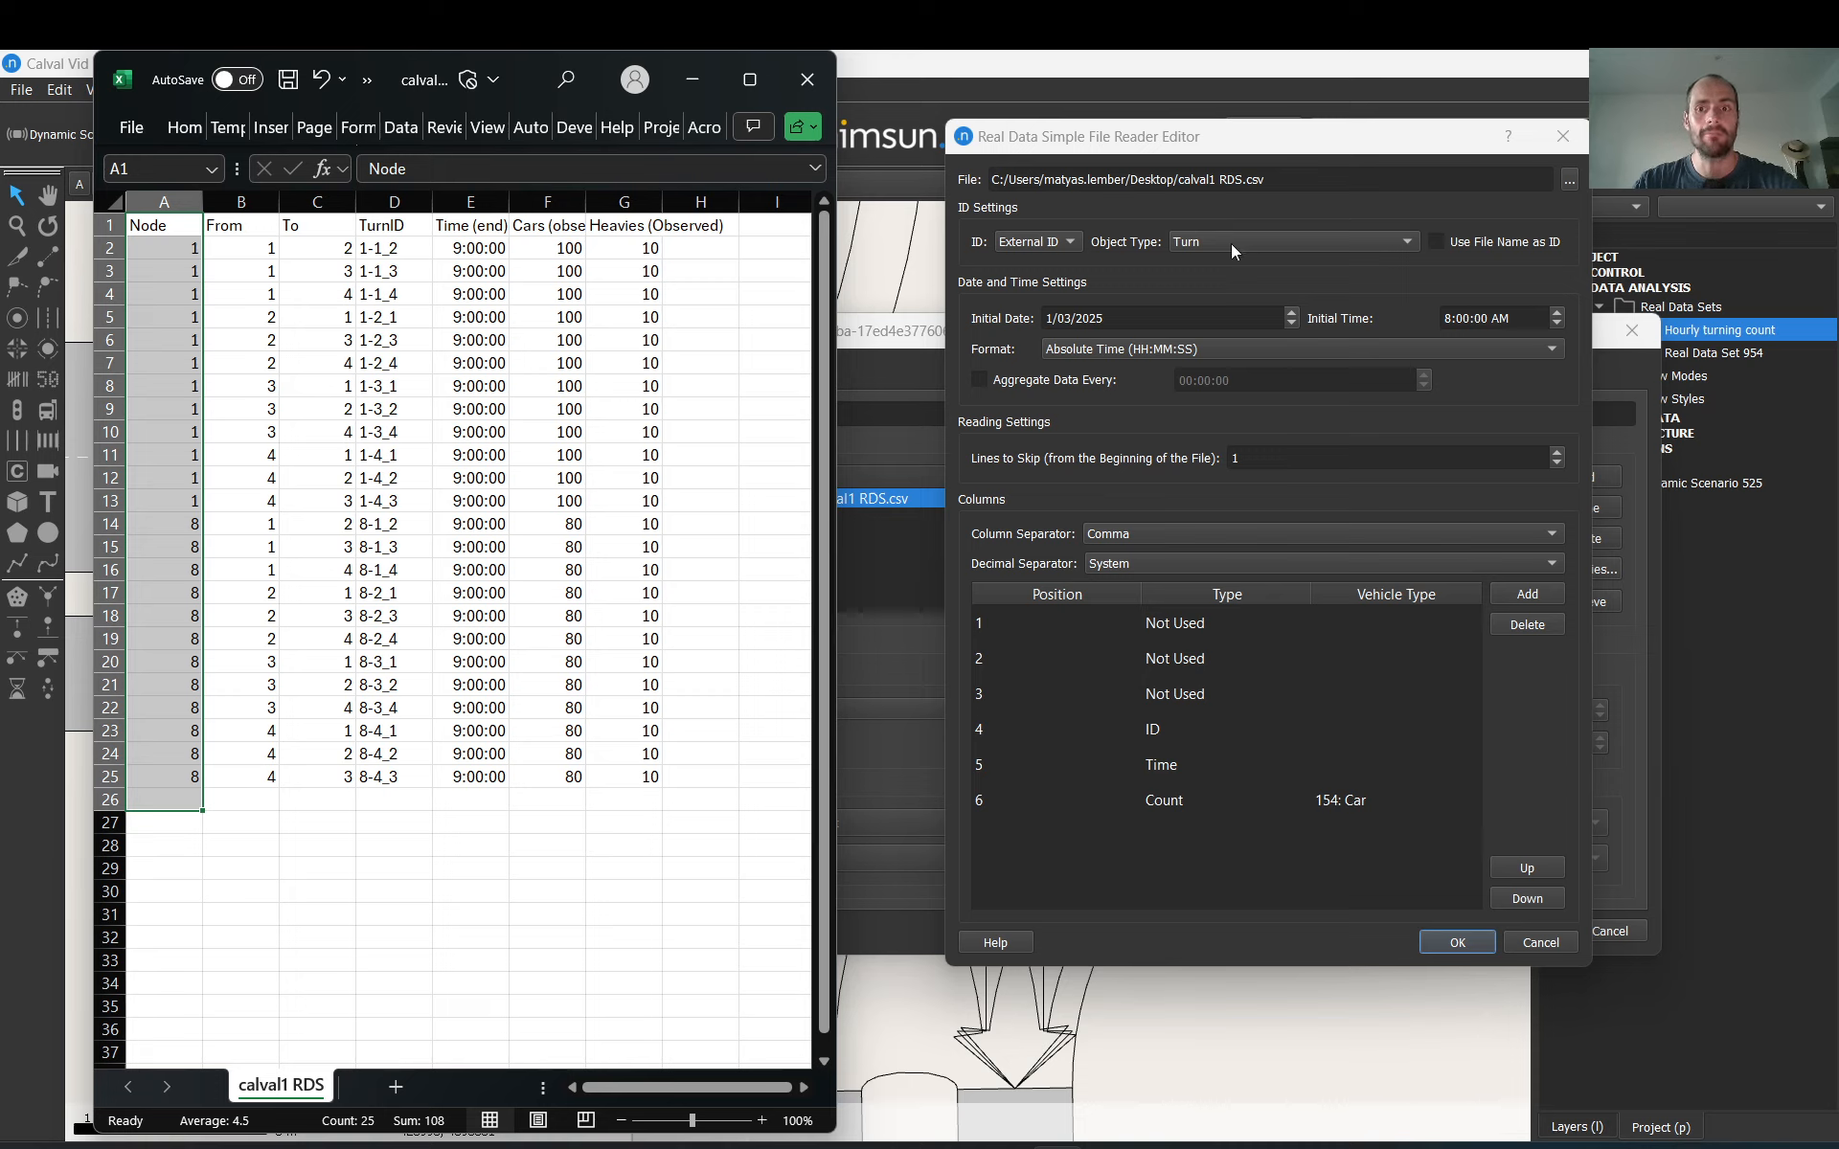
{"action": "left_click", "coordinate": [1166, 767]}
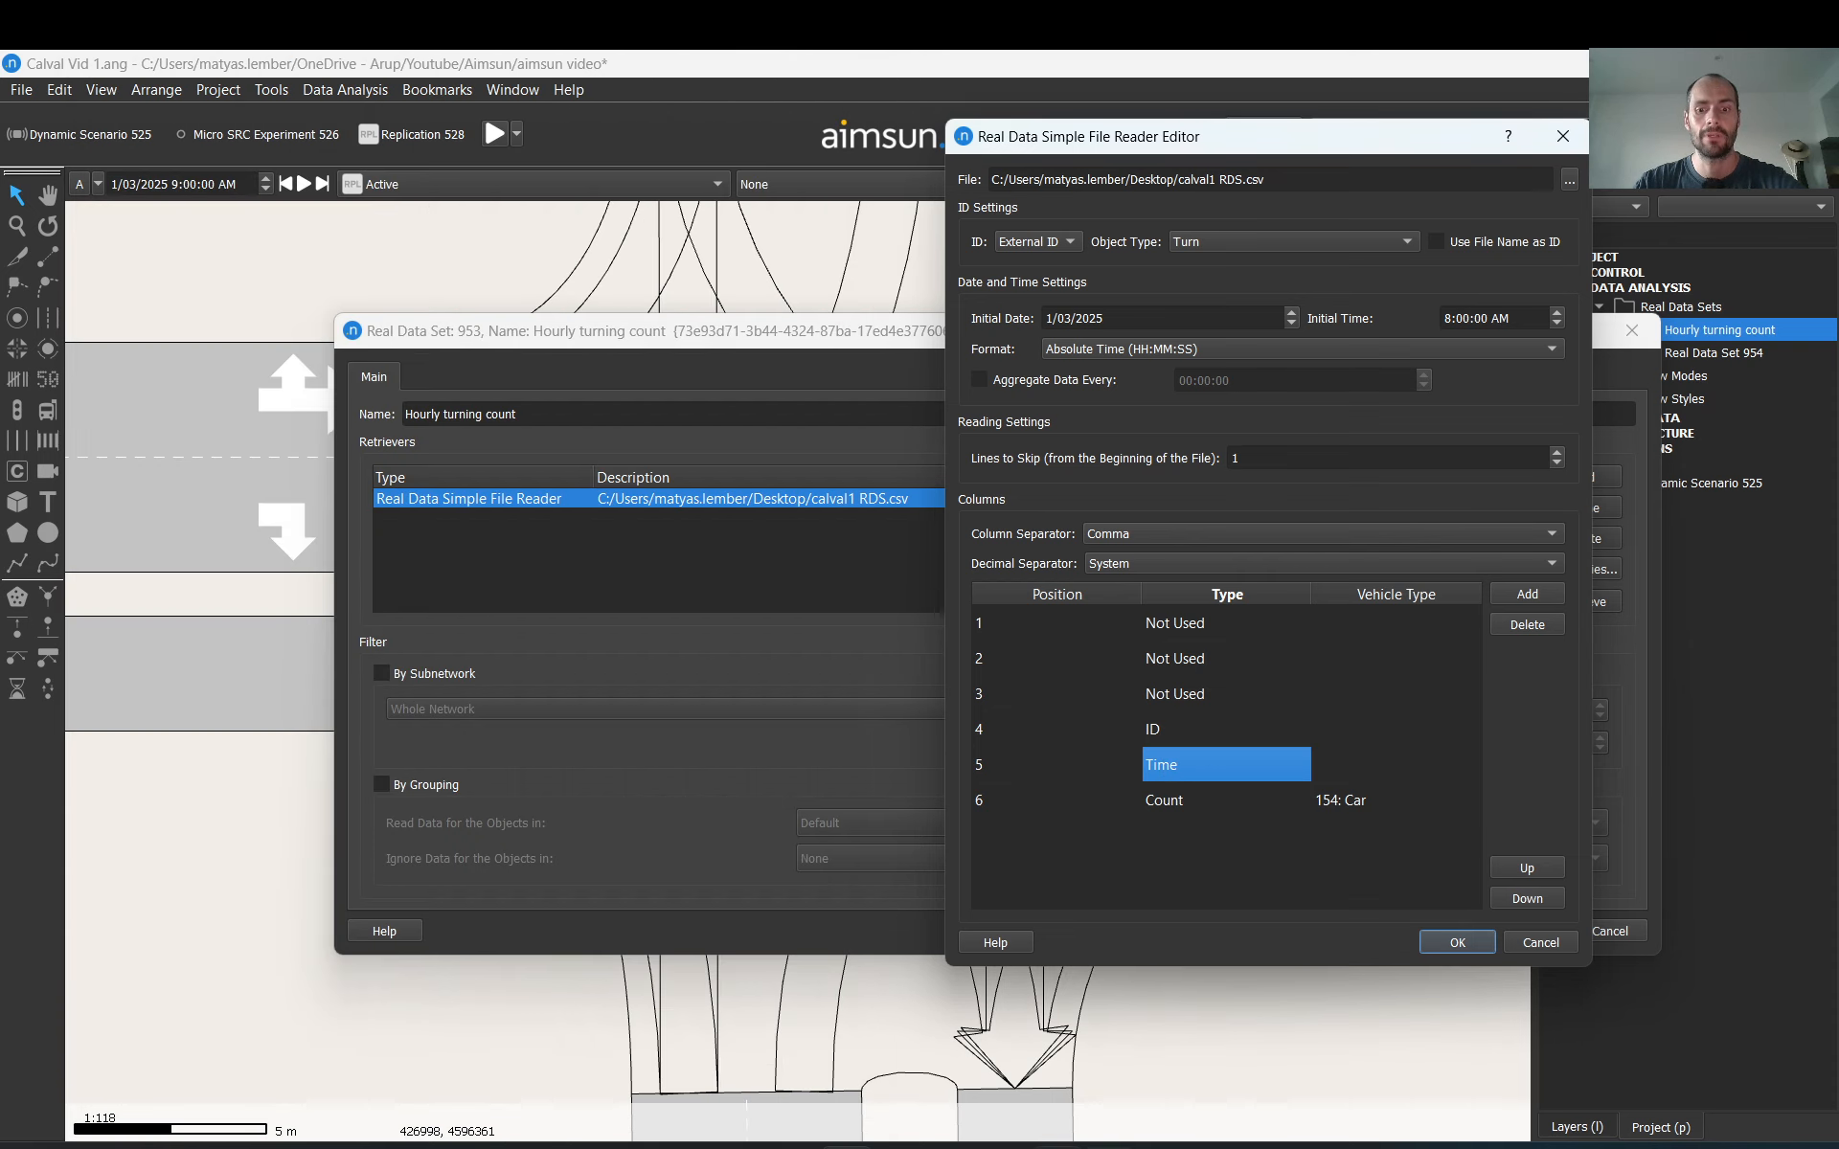
{"action": "key", "text": "alt+Tab"}
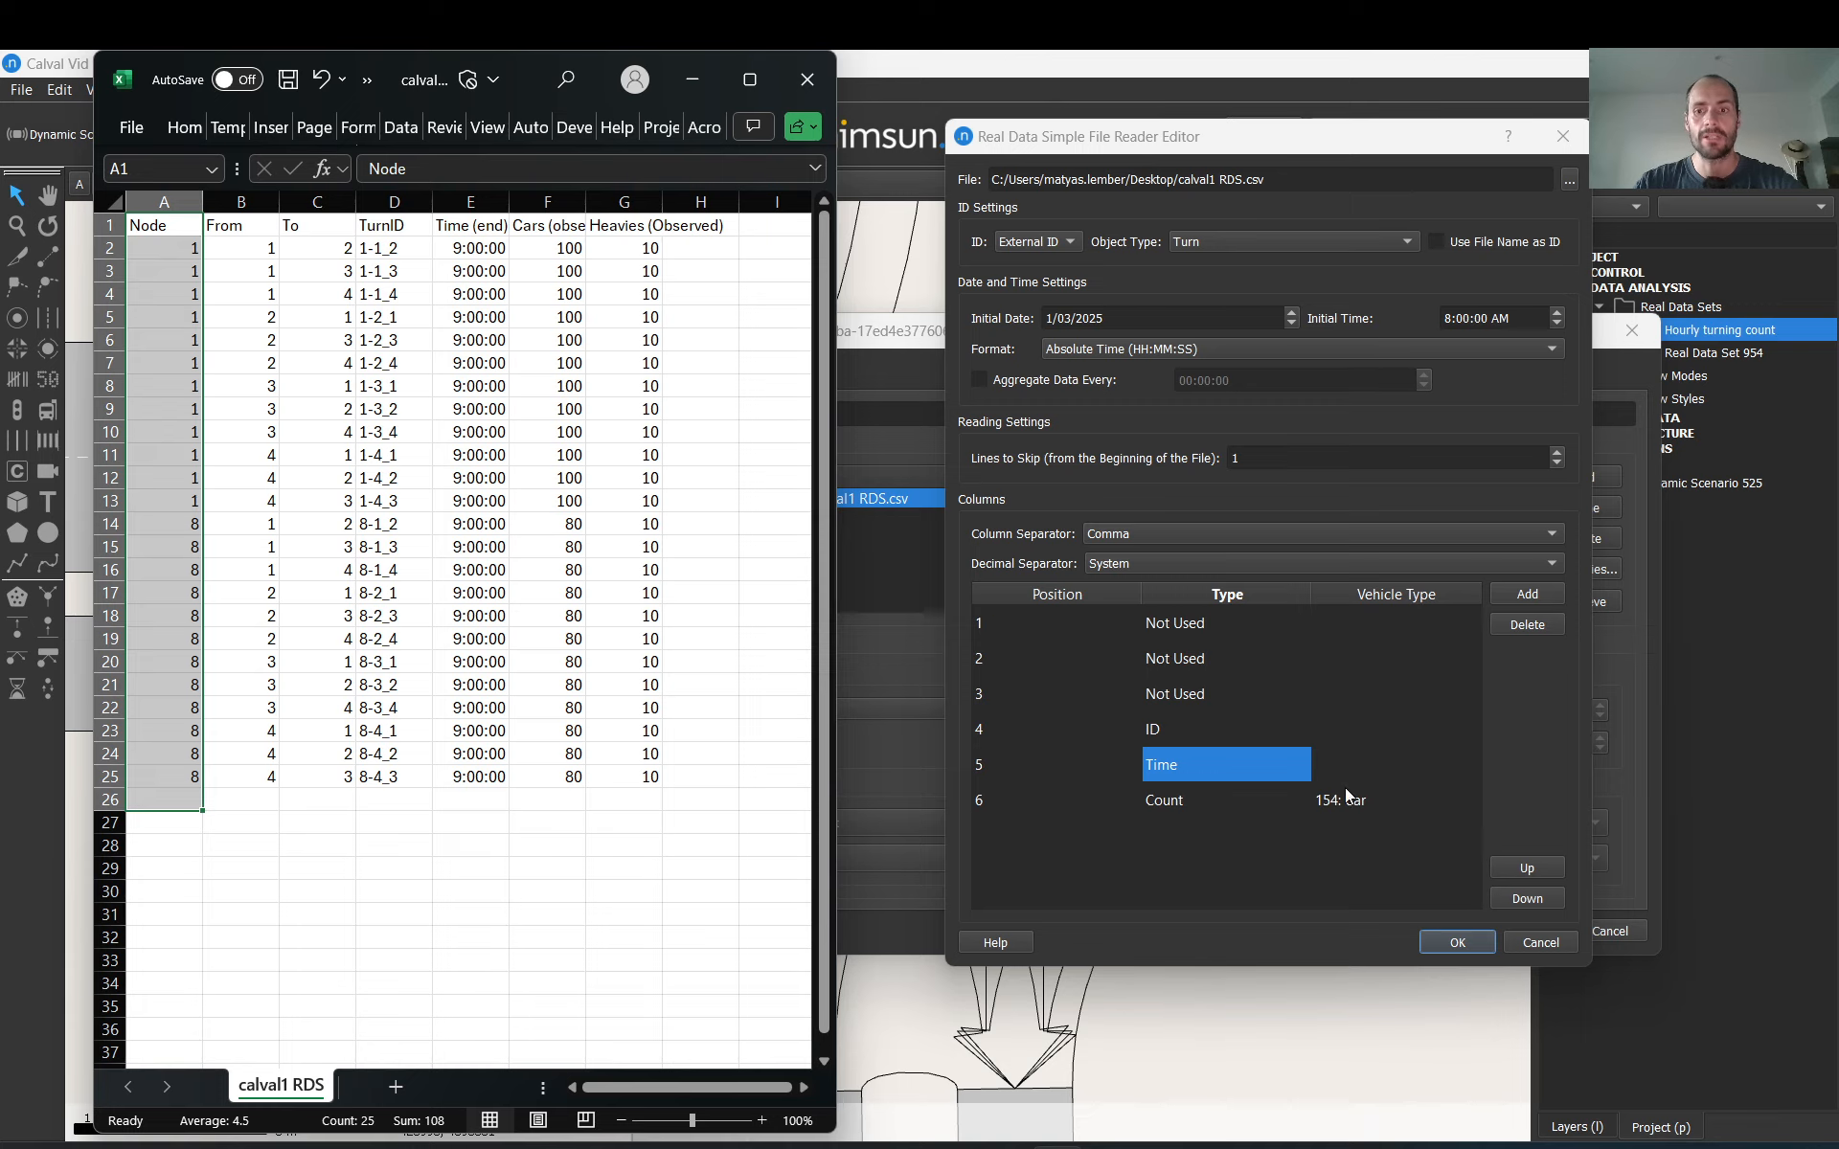
Step: Try Vehicle as the type of column 6 with All as its vehicle type in the file reader editor
{"action": "left_click", "coordinate": [1285, 801]}
{"action": "left_click", "coordinate": [1286, 803]}
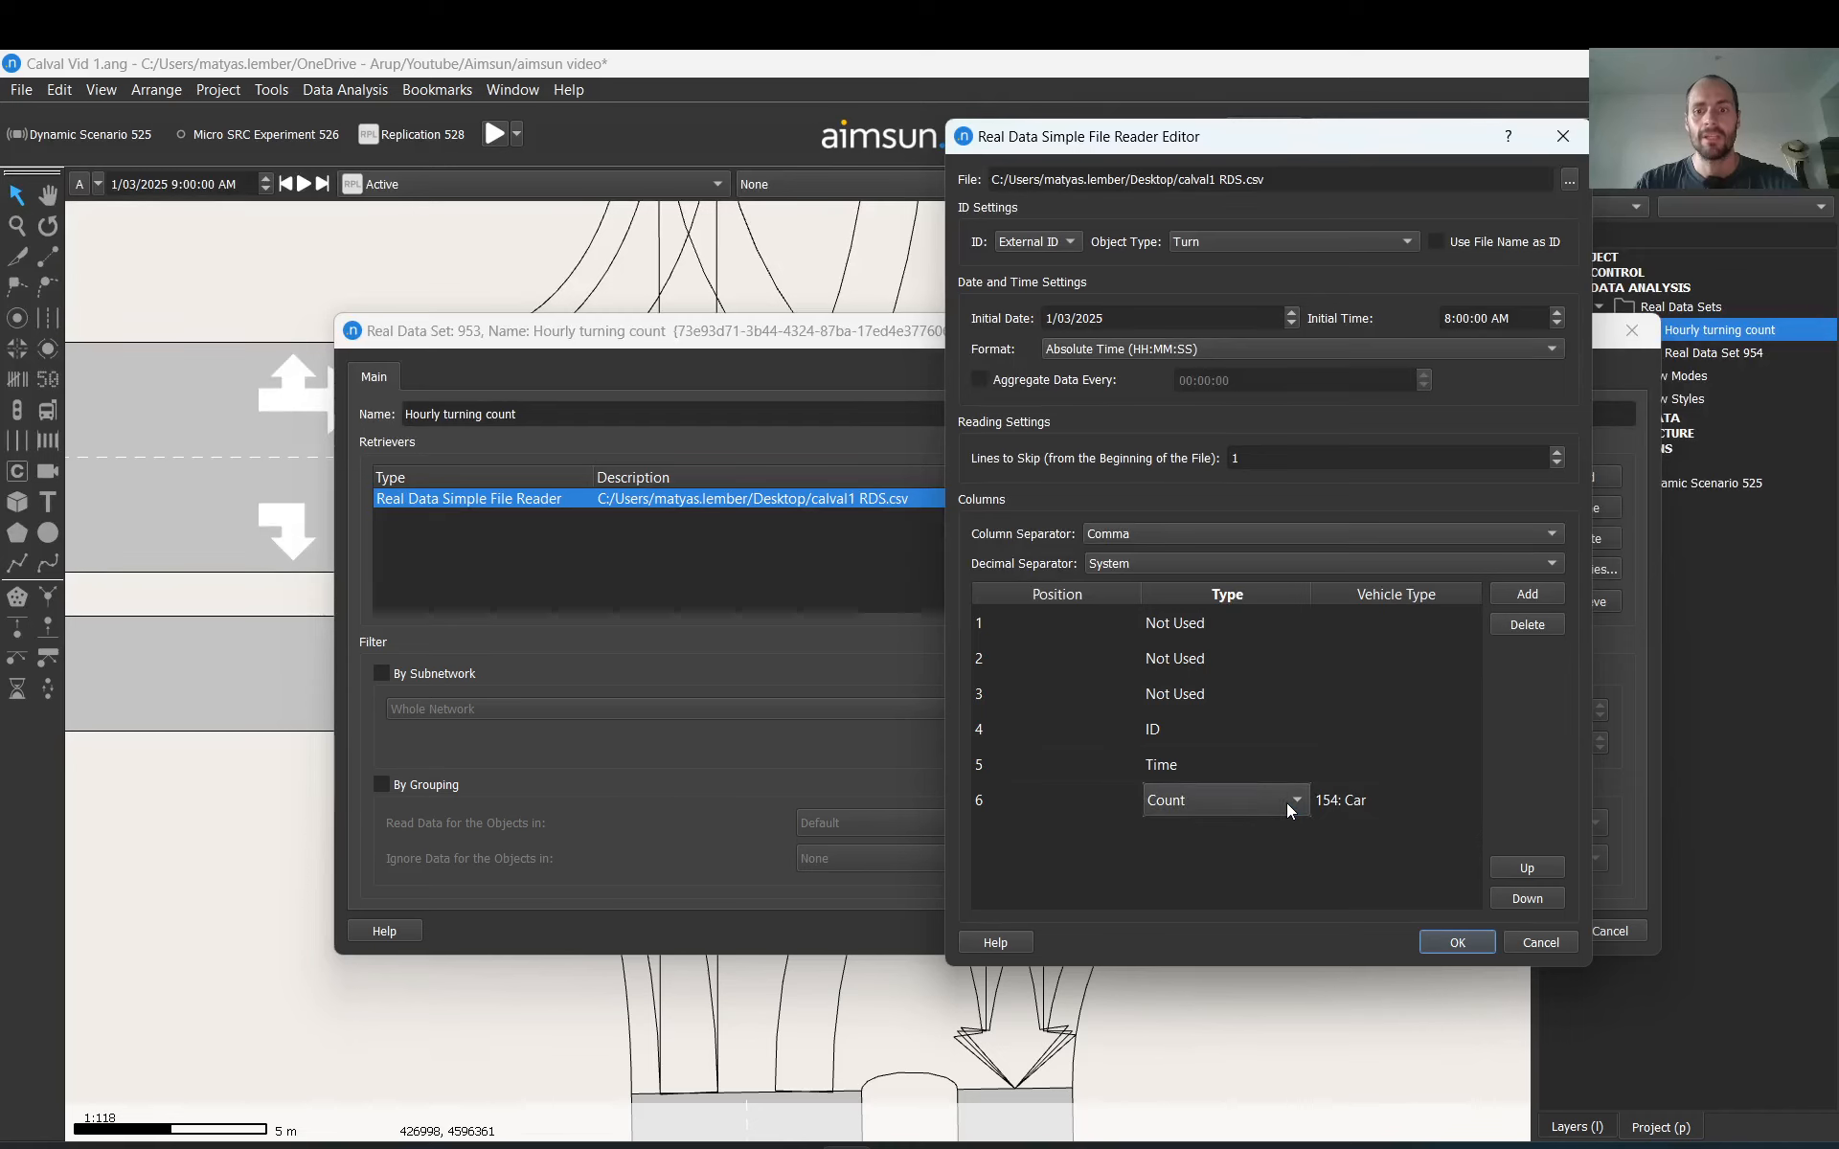
{"action": "left_click", "coordinate": [1272, 763]}
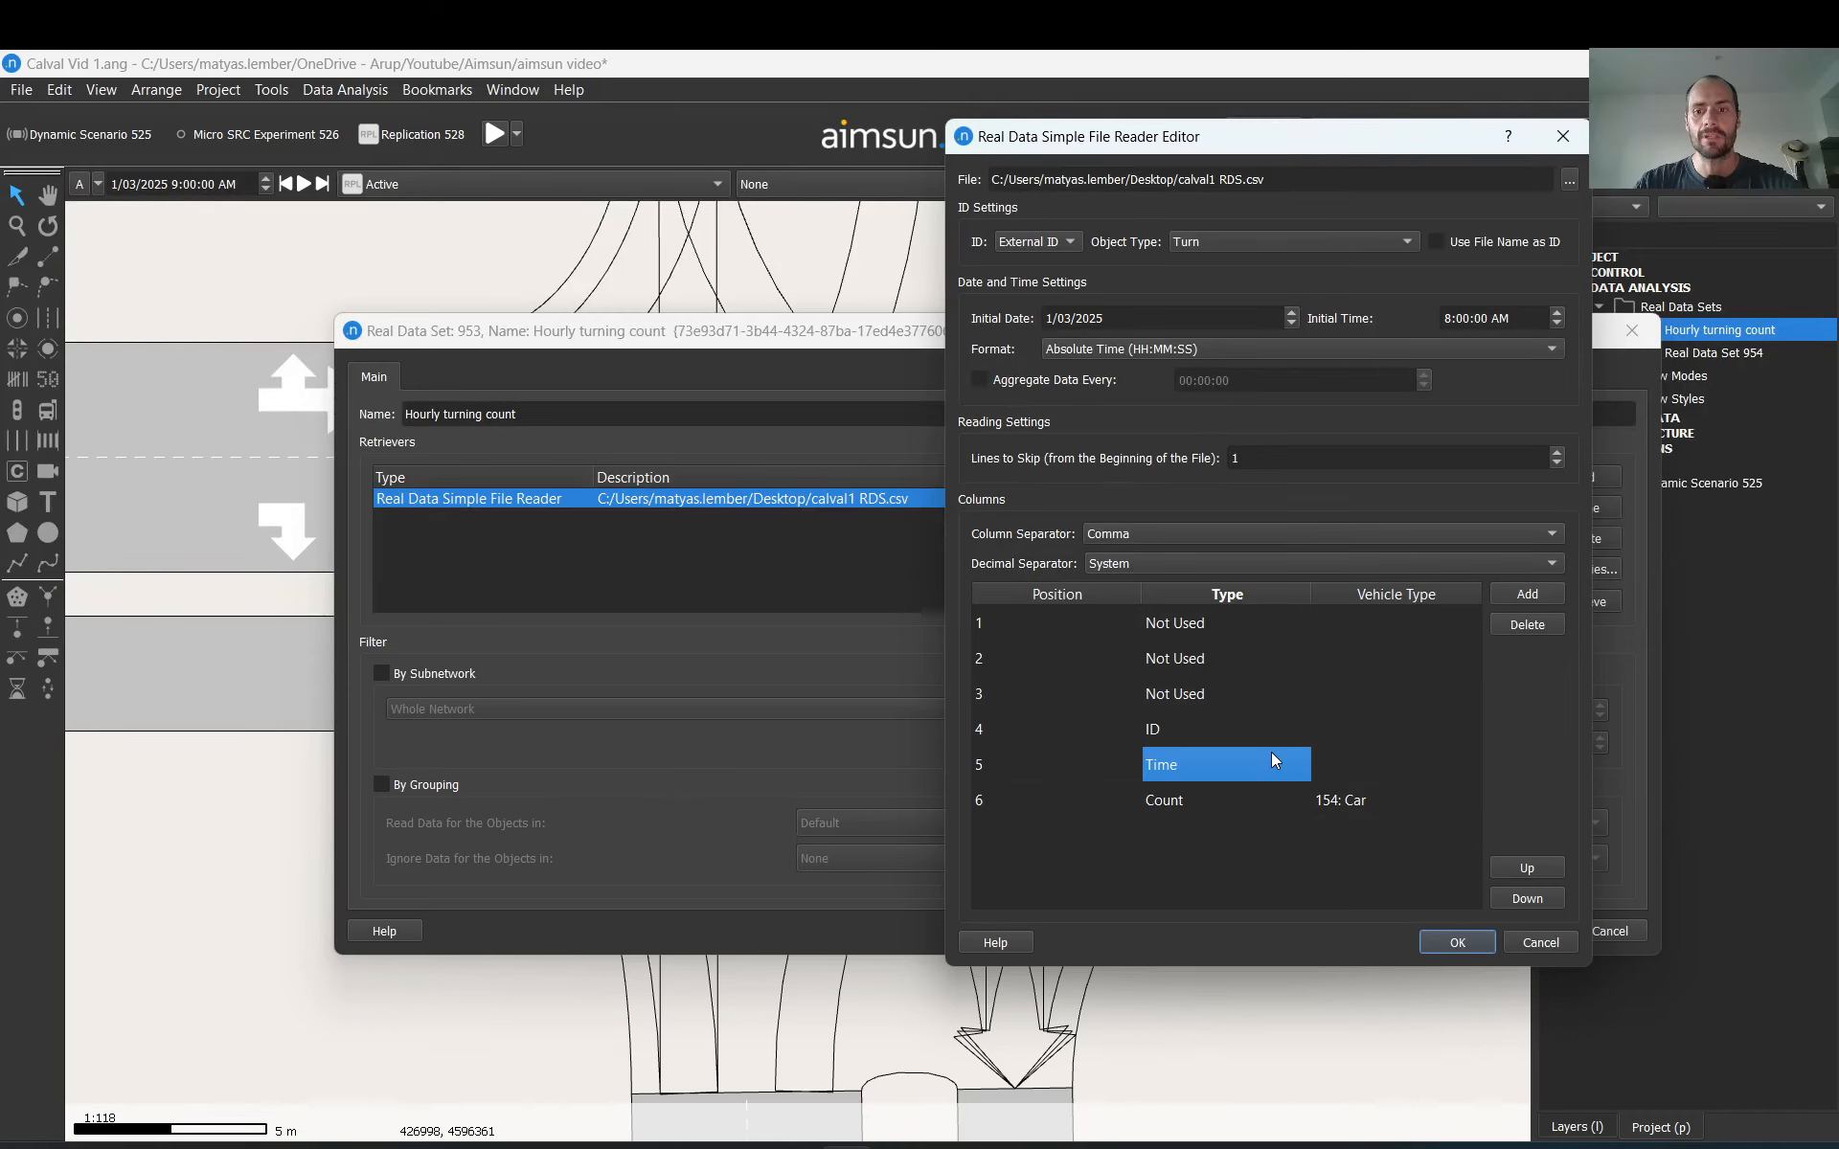
{"action": "left_click", "coordinate": [1285, 764]}
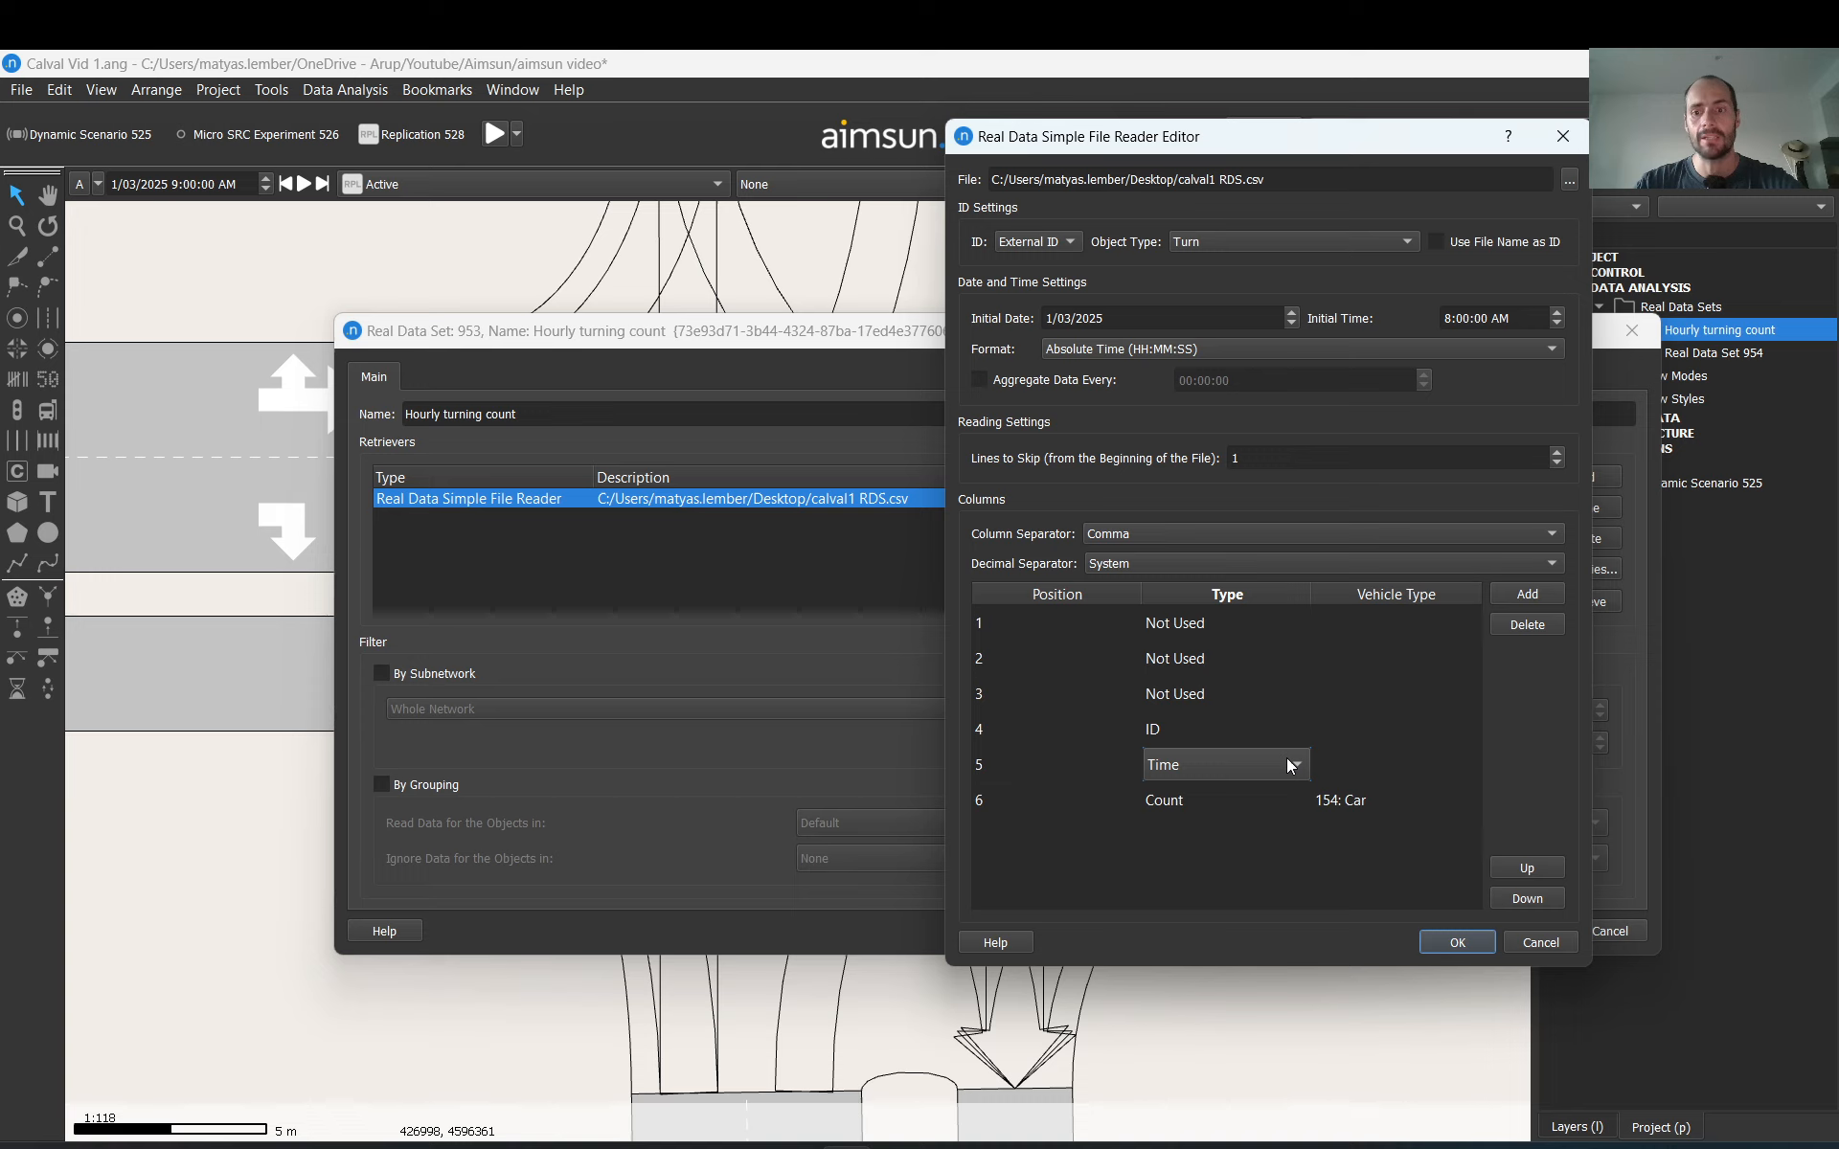
{"action": "left_click", "coordinate": [1296, 799]}
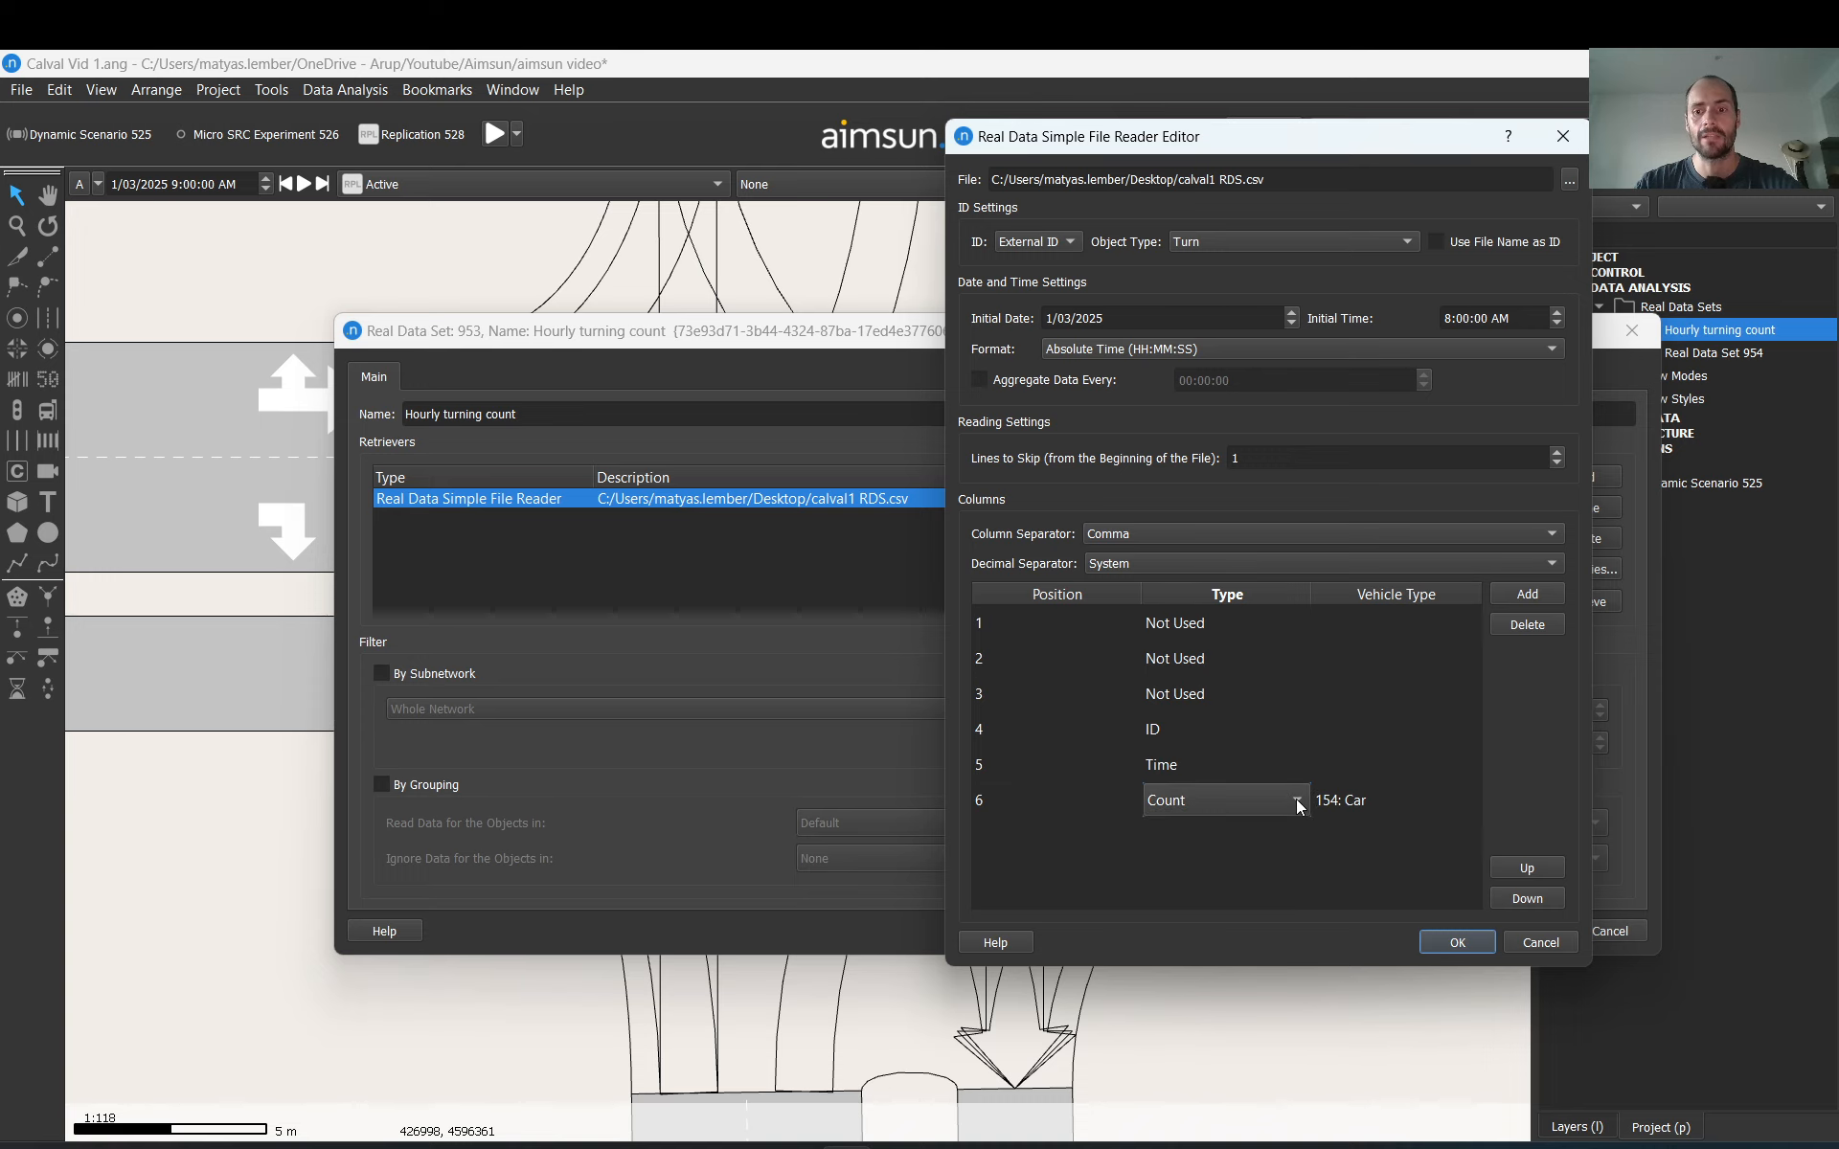
{"action": "left_click", "coordinate": [1296, 799]}
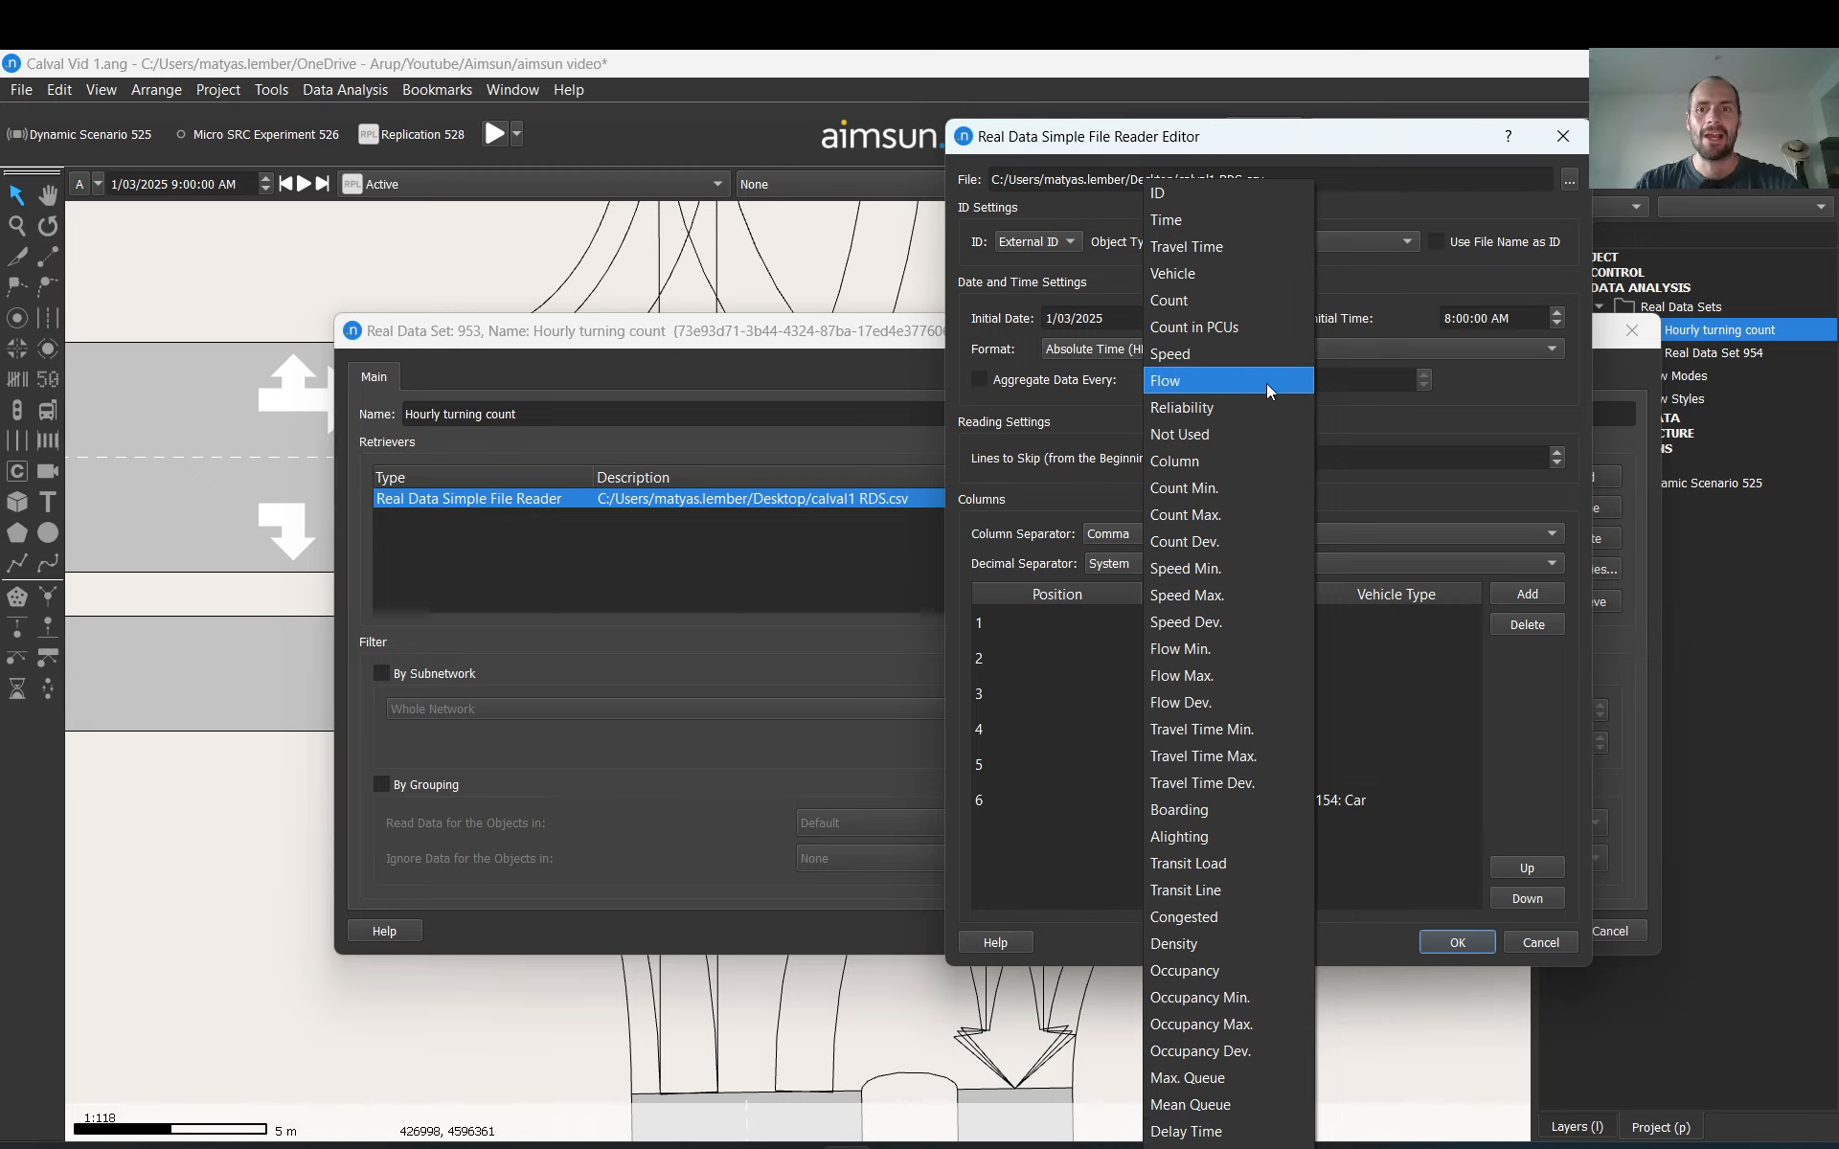
{"action": "left_click", "coordinate": [1184, 276]}
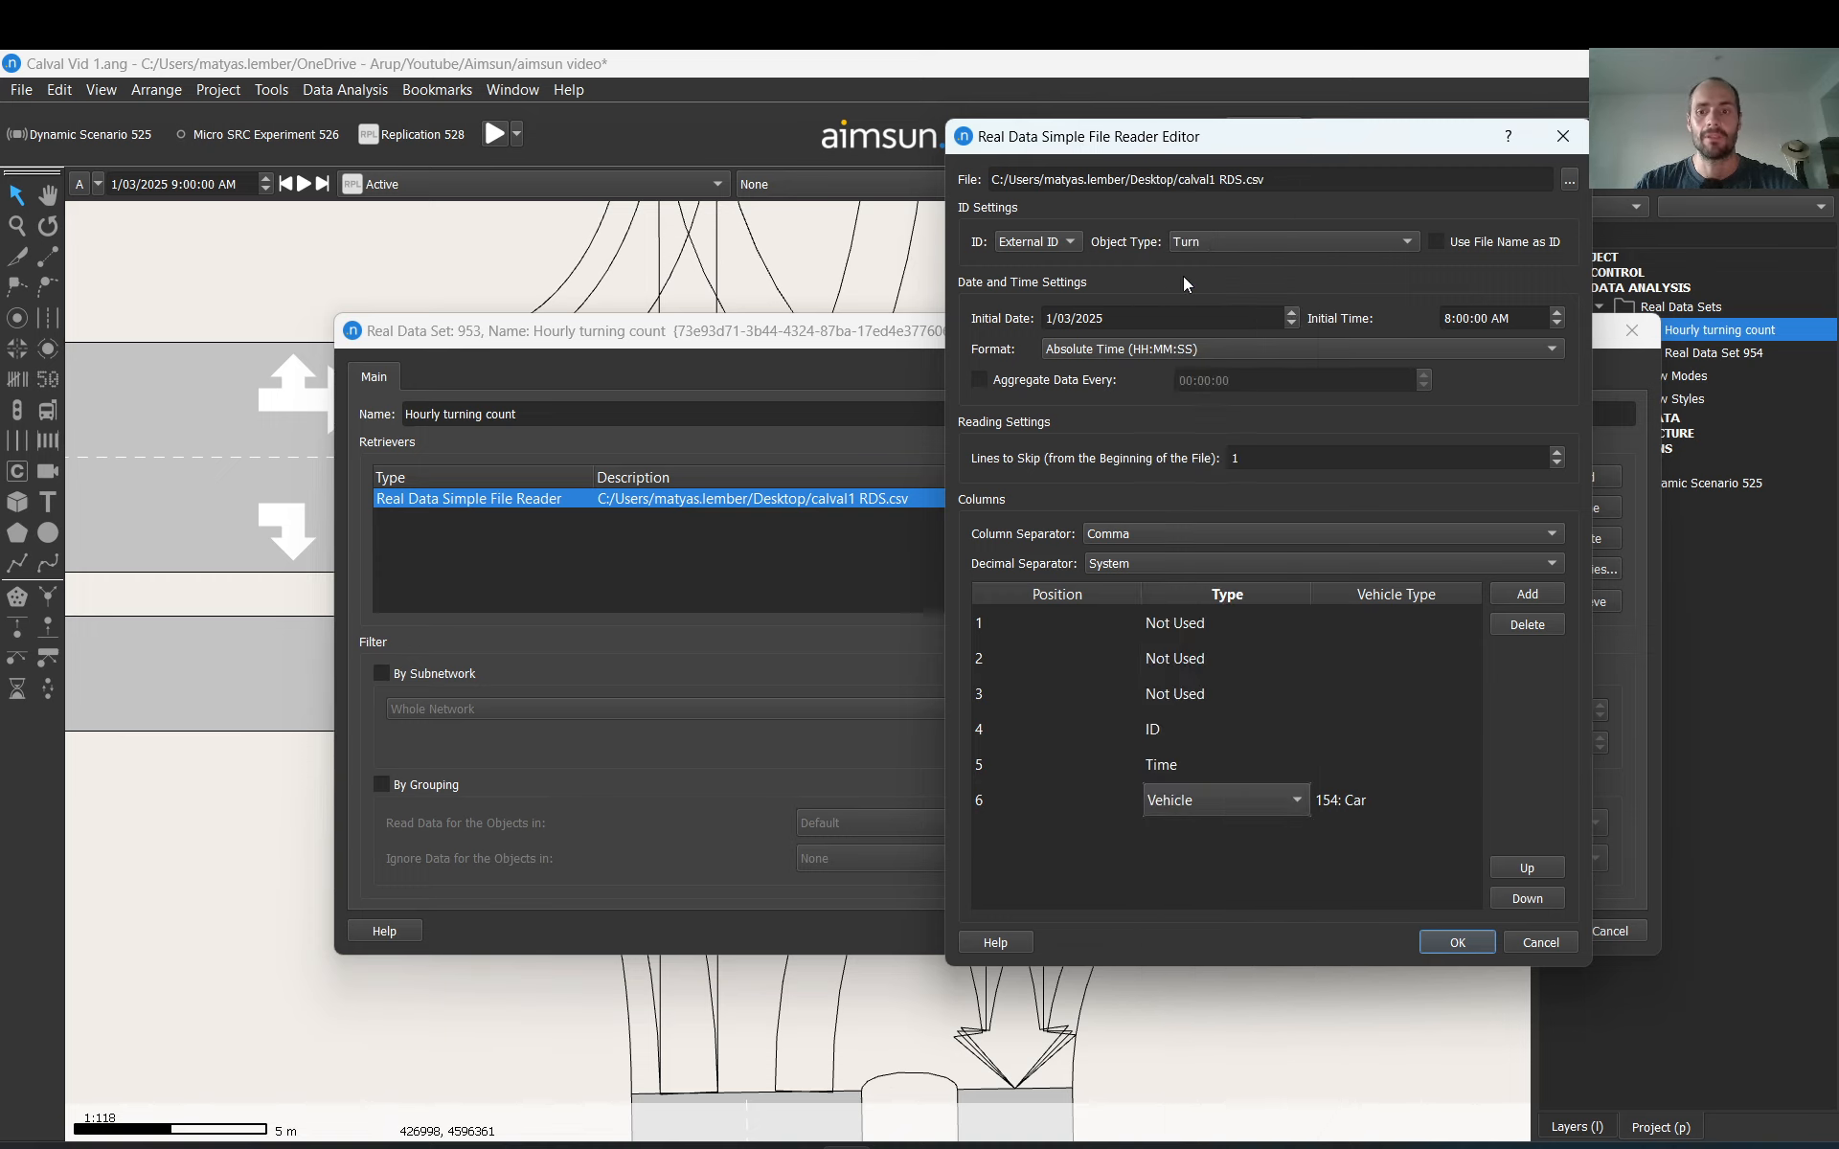
{"action": "left_click", "coordinate": [1341, 802]}
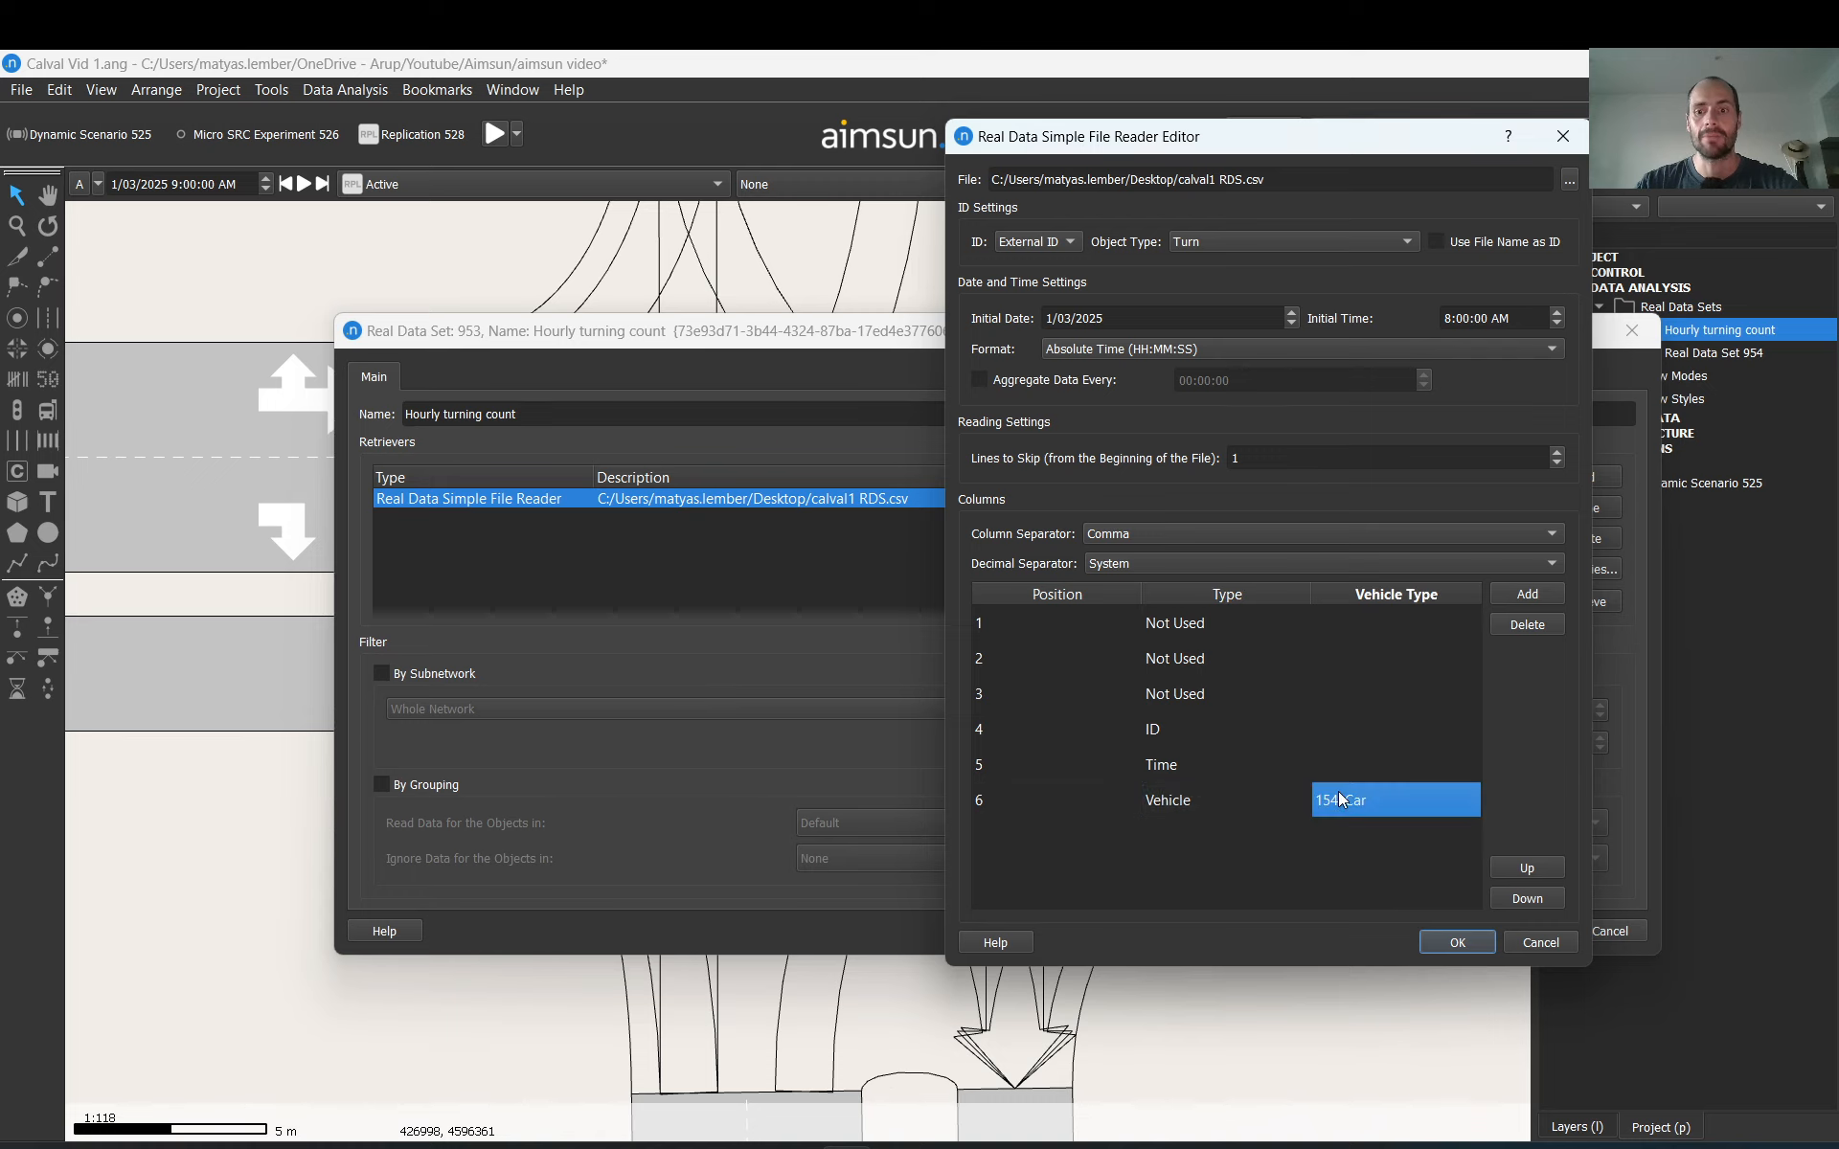
{"action": "left_click", "coordinate": [1341, 800]}
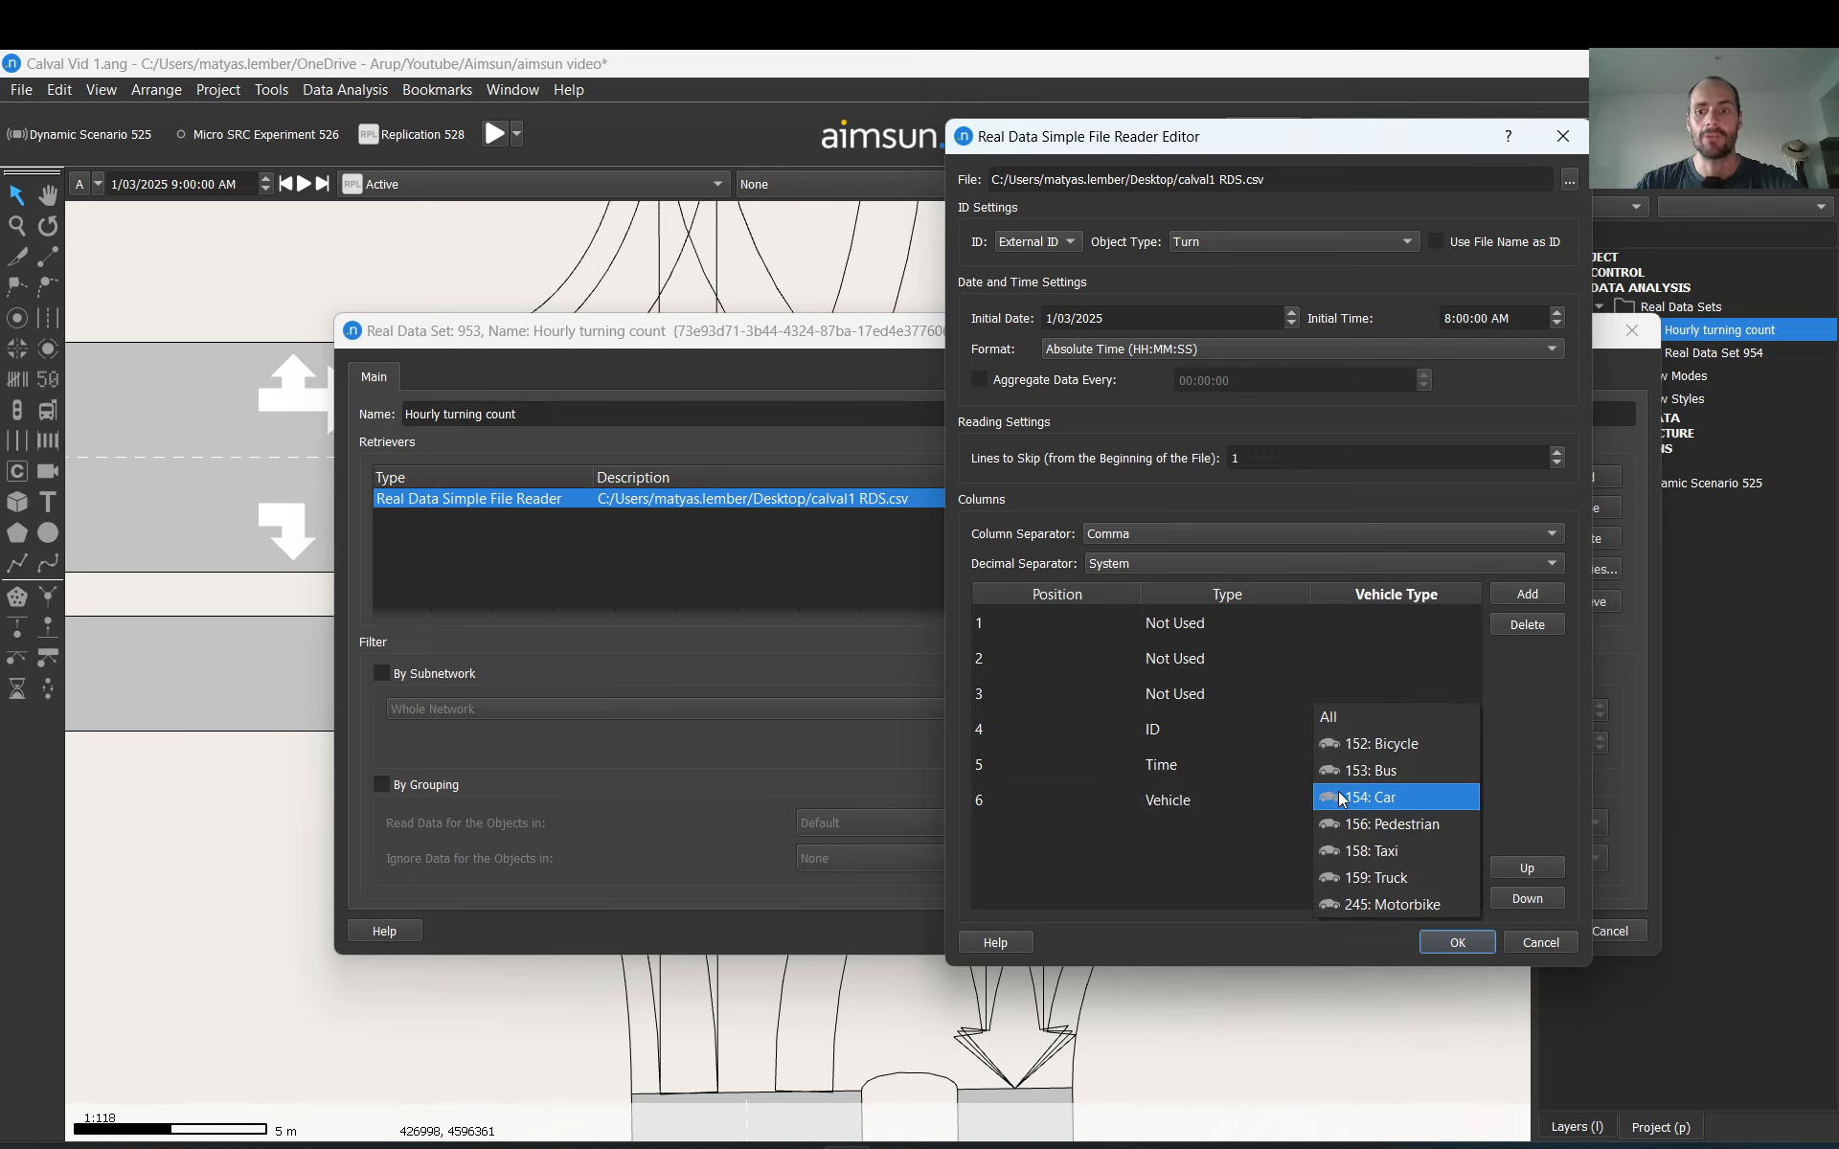
{"action": "left_click", "coordinate": [1347, 725]}
Step: Set column 6 to type Count with vehicle type 154: Car
{"action": "left_click", "coordinate": [1278, 802]}
{"action": "left_click", "coordinate": [1278, 802]}
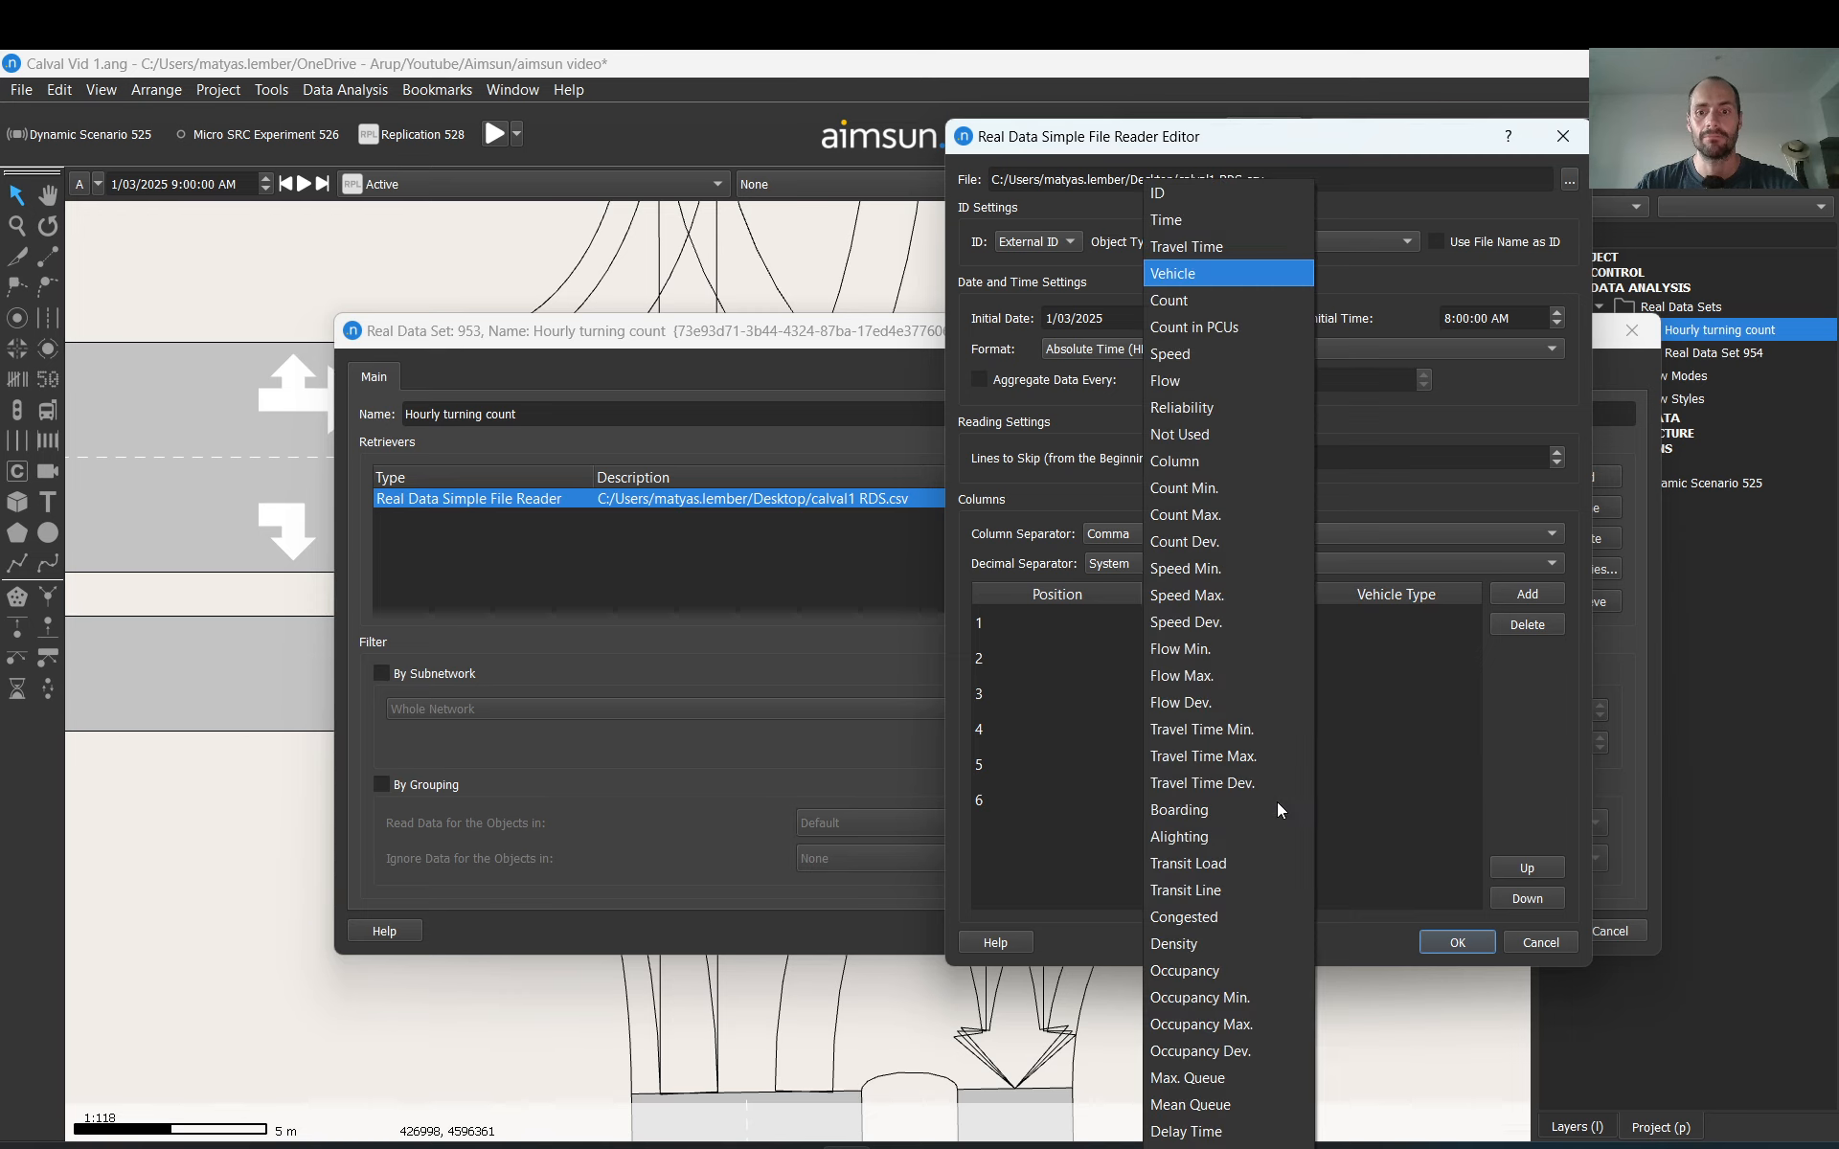
{"action": "left_click", "coordinate": [1188, 301]}
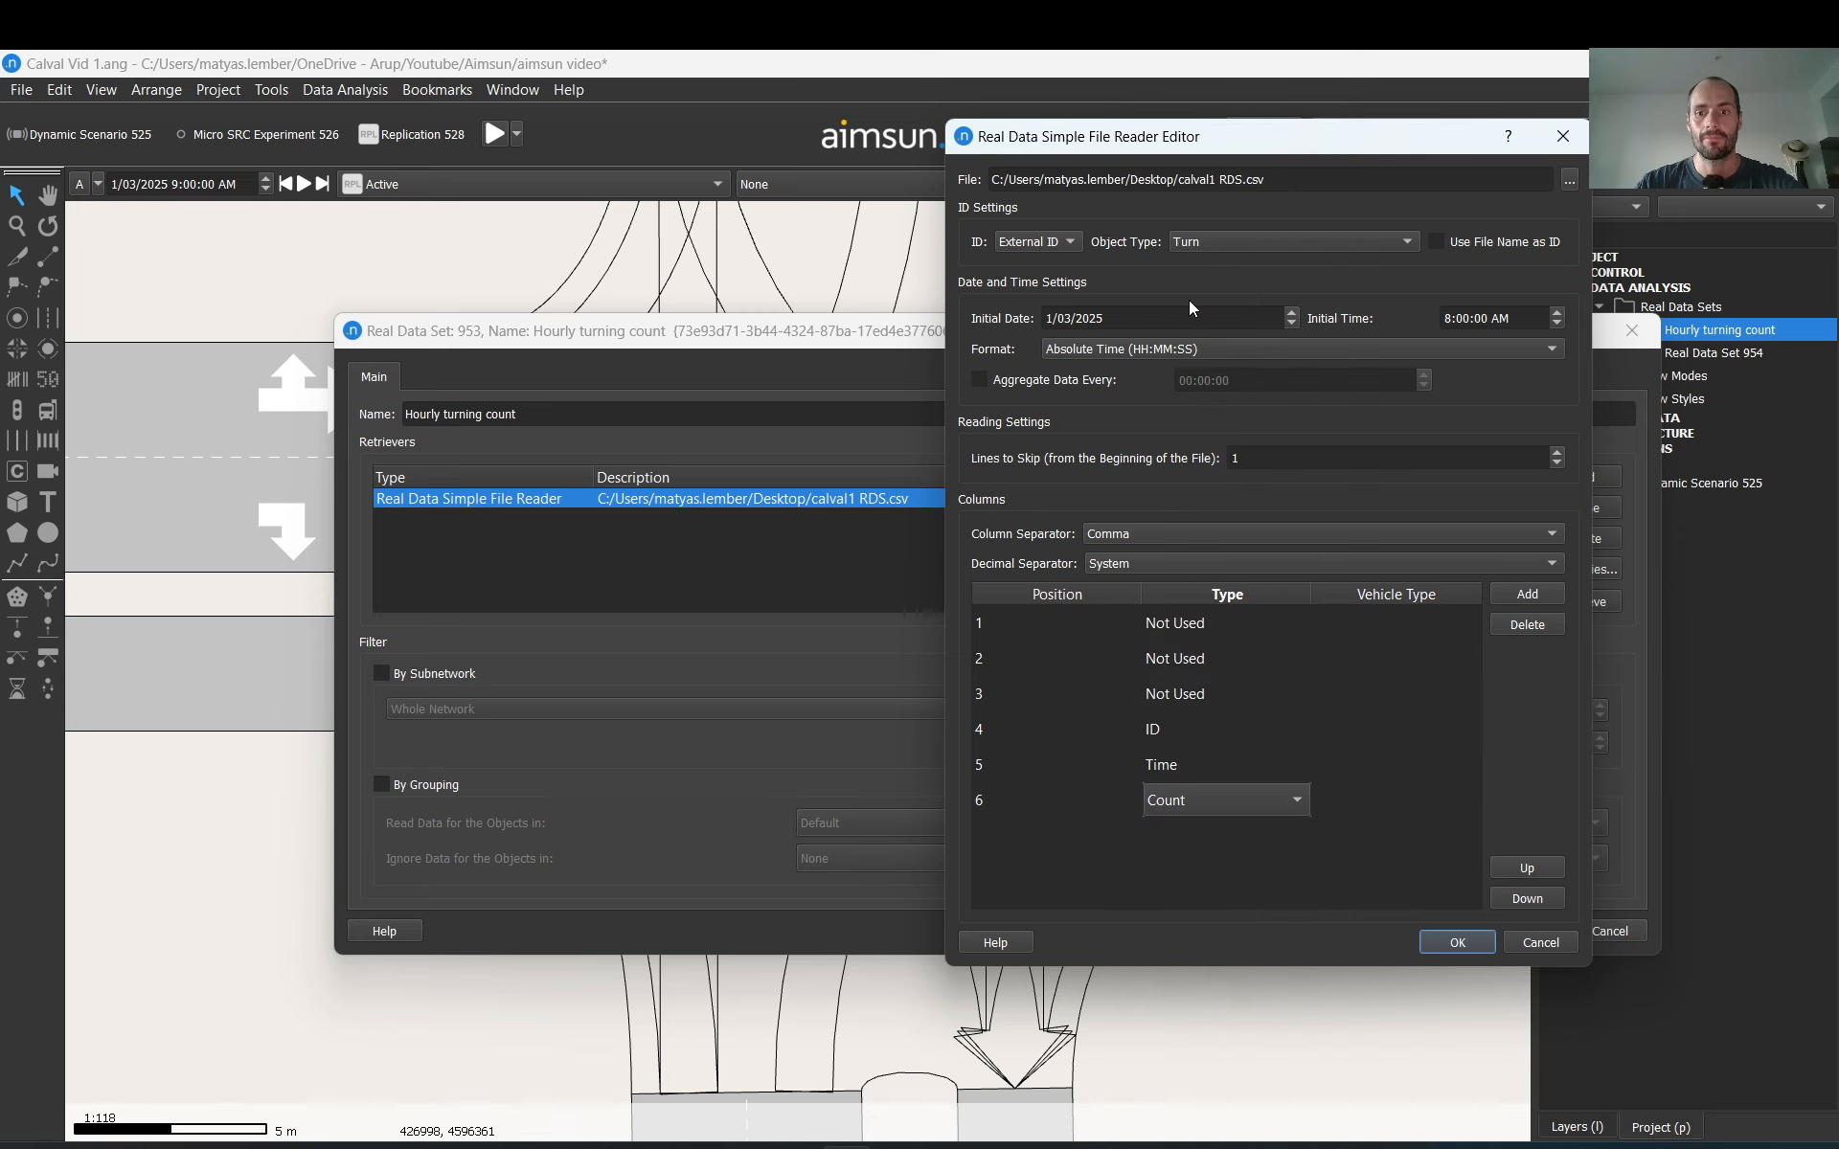
{"action": "left_click", "coordinate": [1387, 820]}
{"action": "left_click", "coordinate": [1405, 803]}
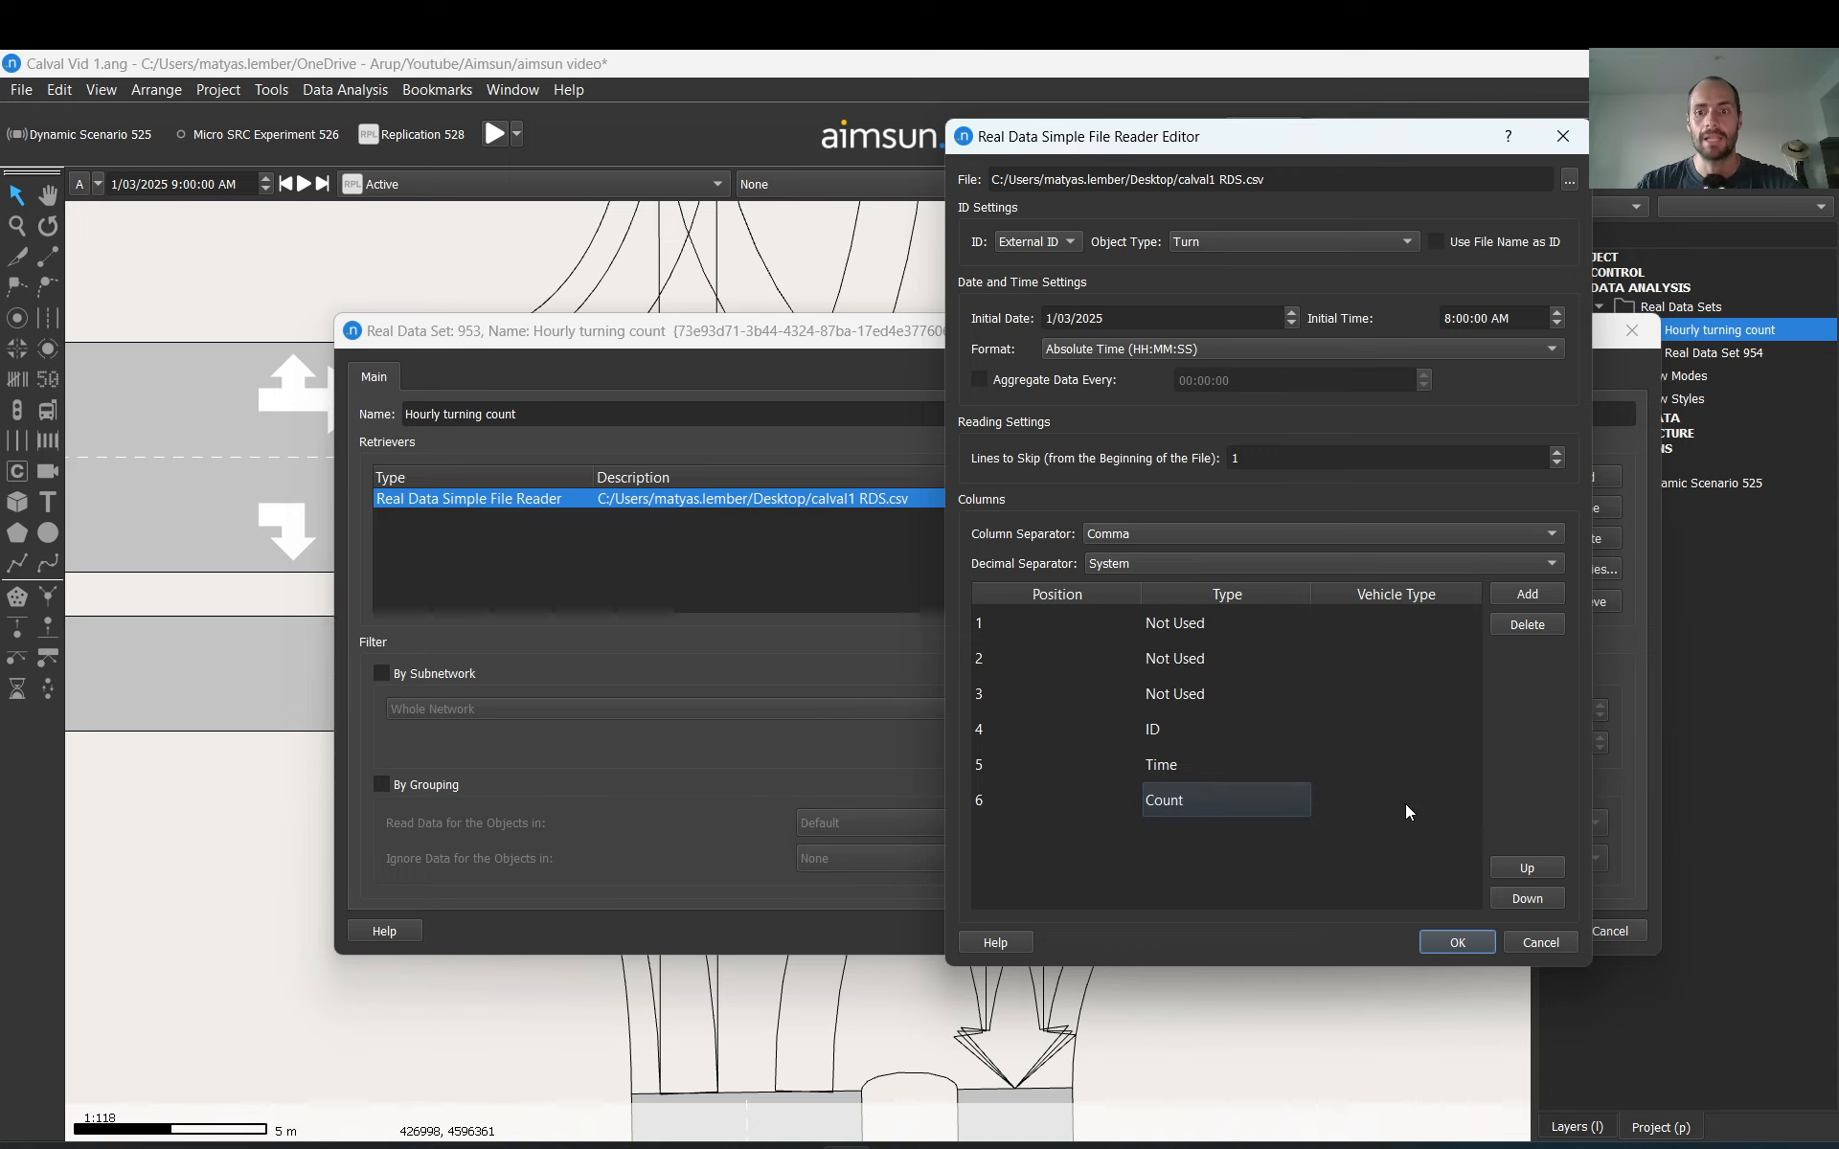
{"action": "left_click", "coordinate": [1405, 803]}
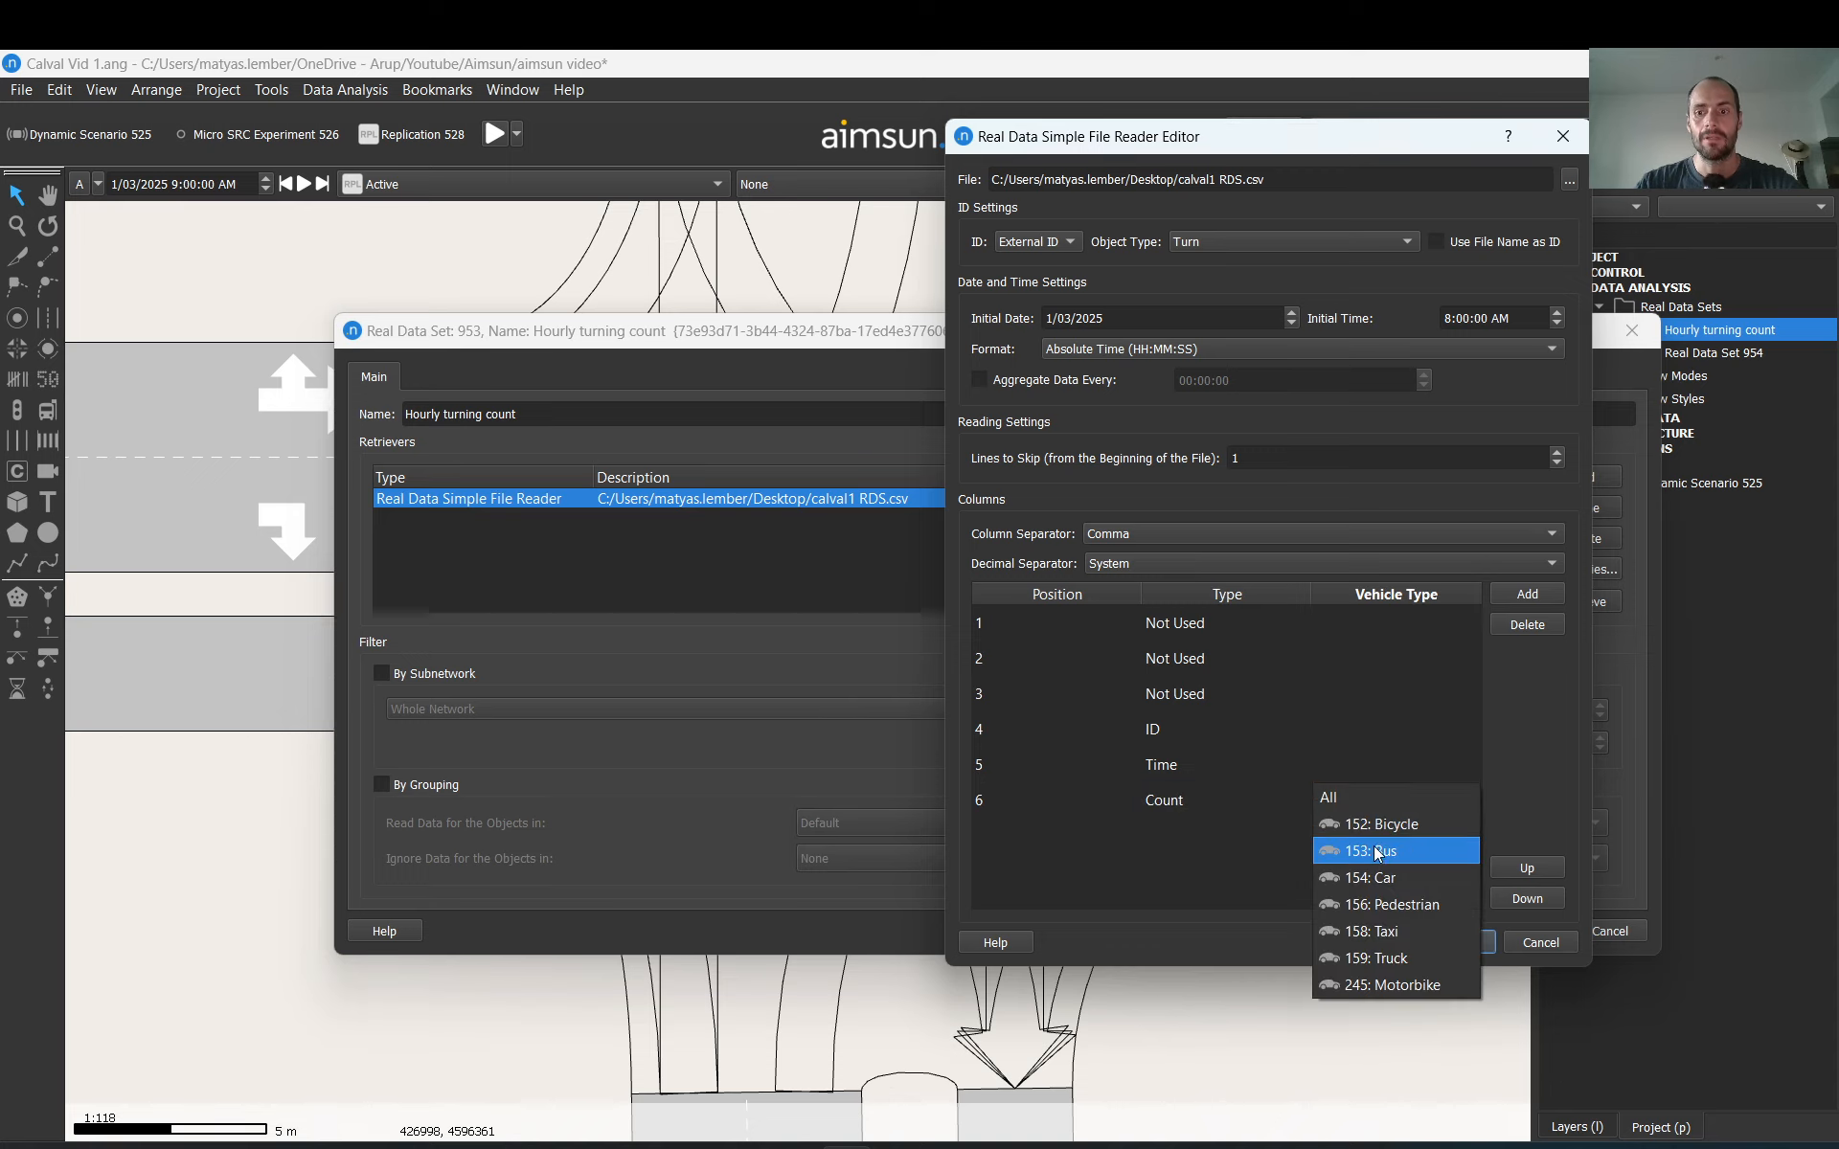
{"action": "left_click", "coordinate": [1384, 879]}
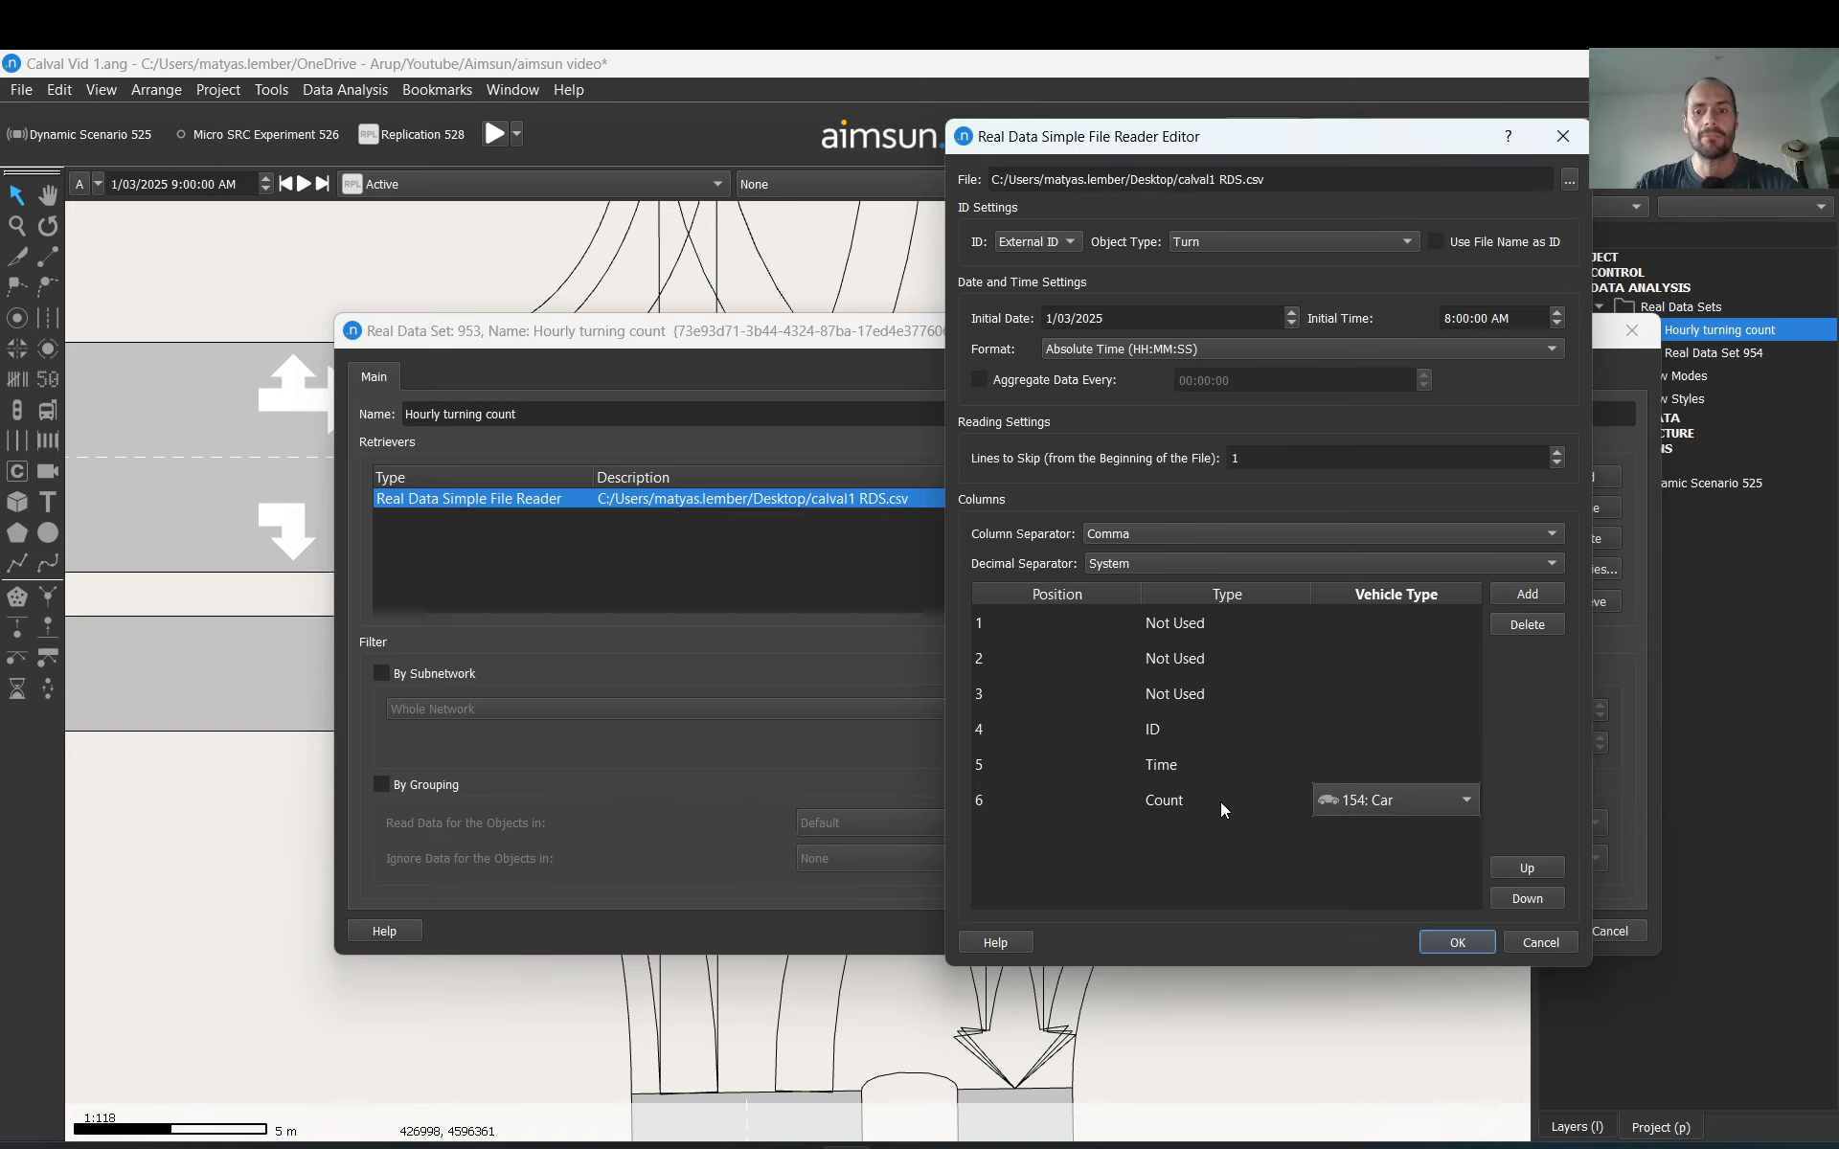
Step: Review the vehicle type and column type options for column 6, keeping Count and 154: Car
{"action": "left_click", "coordinate": [1180, 809]}
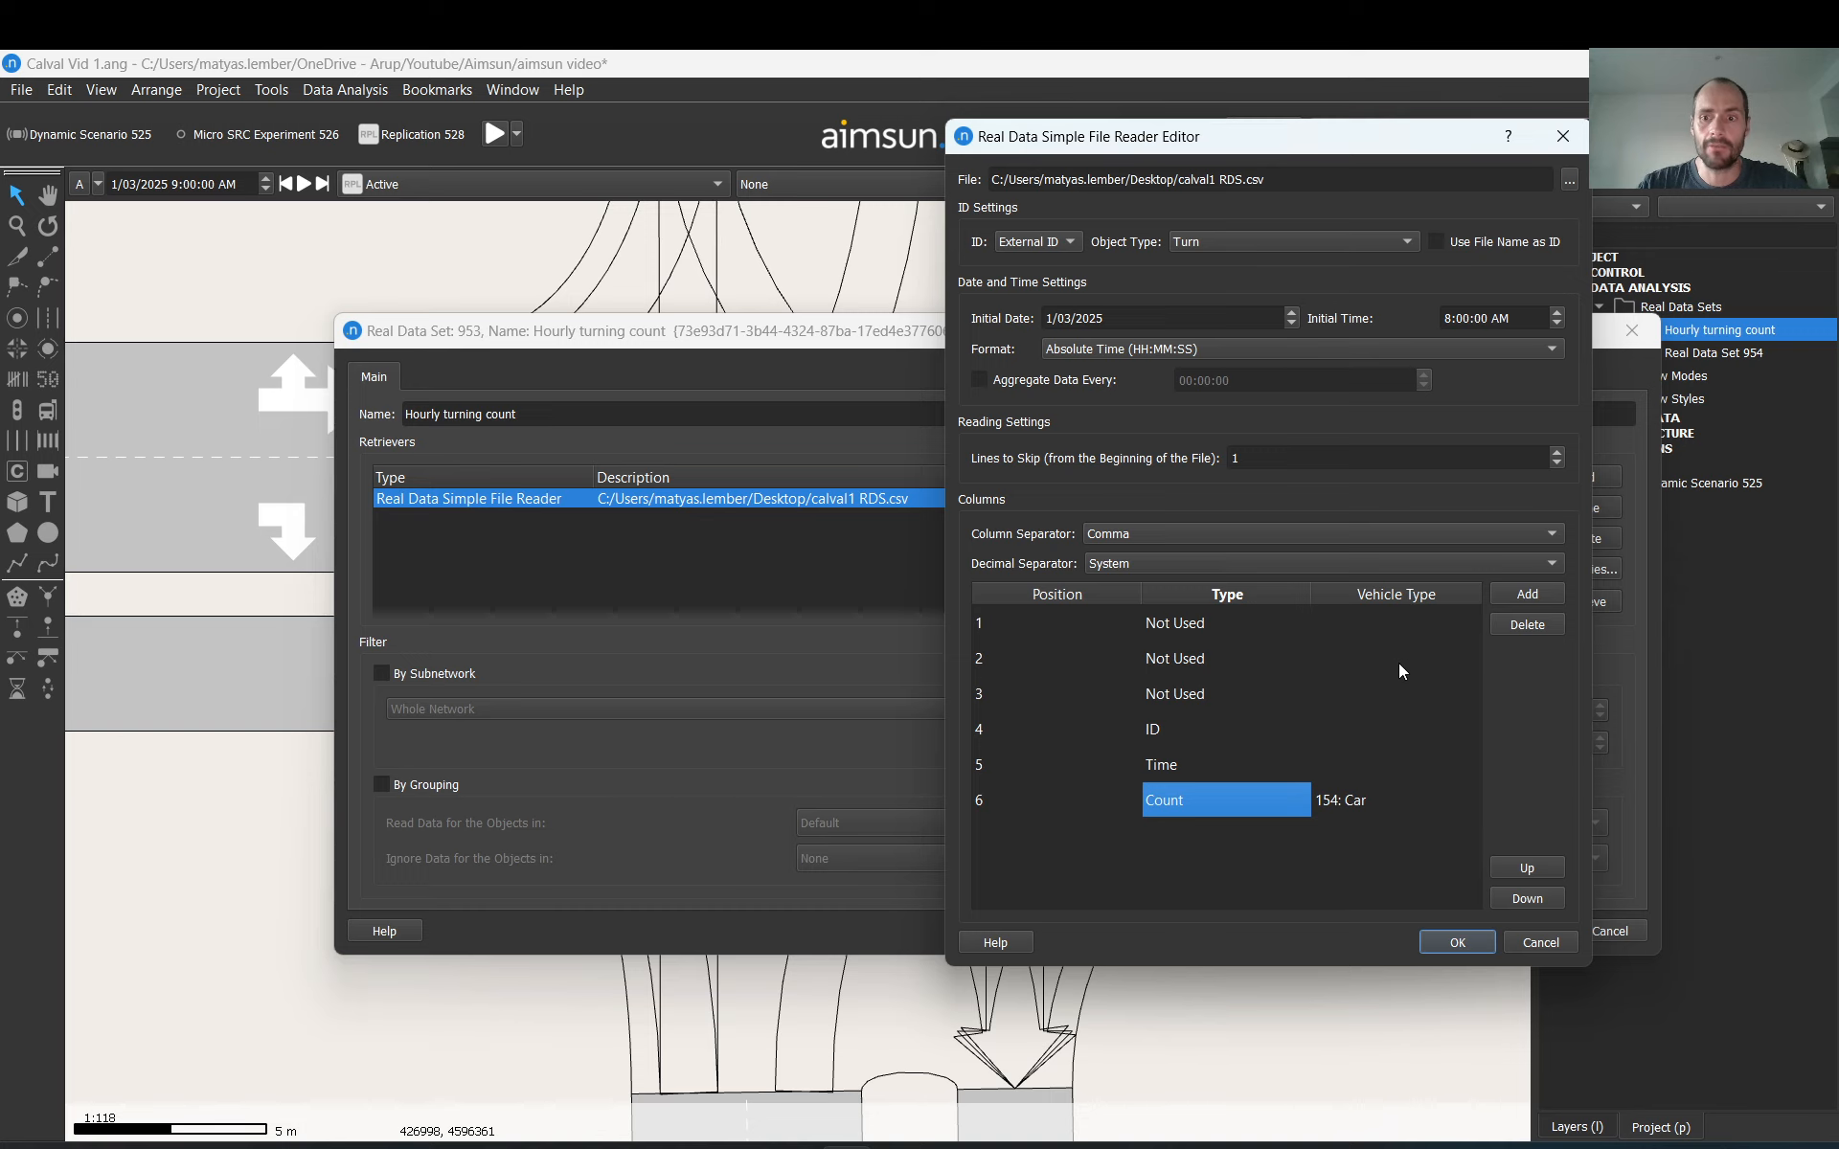
{"action": "left_click", "coordinate": [1414, 807]}
{"action": "left_click", "coordinate": [1414, 806]}
{"action": "left_click", "coordinate": [1414, 806]}
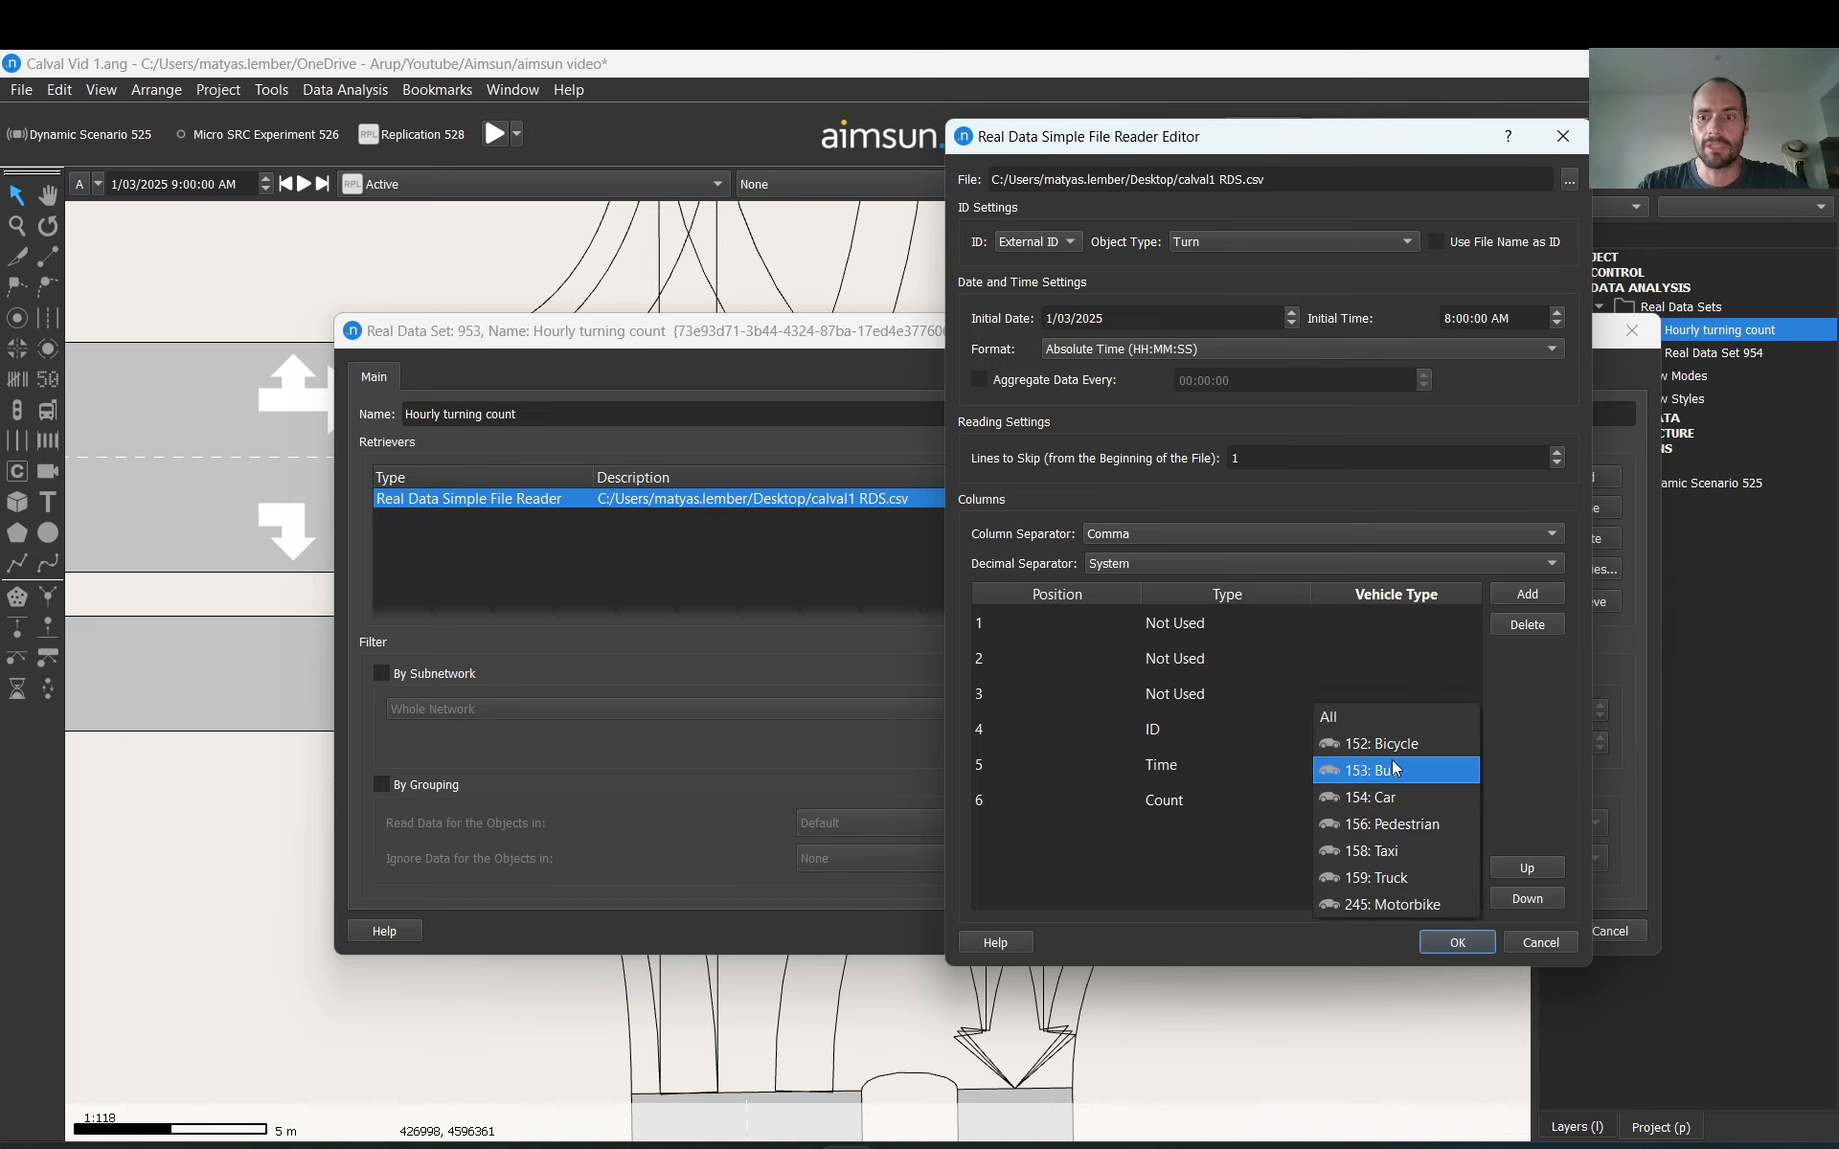
{"action": "key", "text": "Down"}
{"action": "key", "text": "Return"}
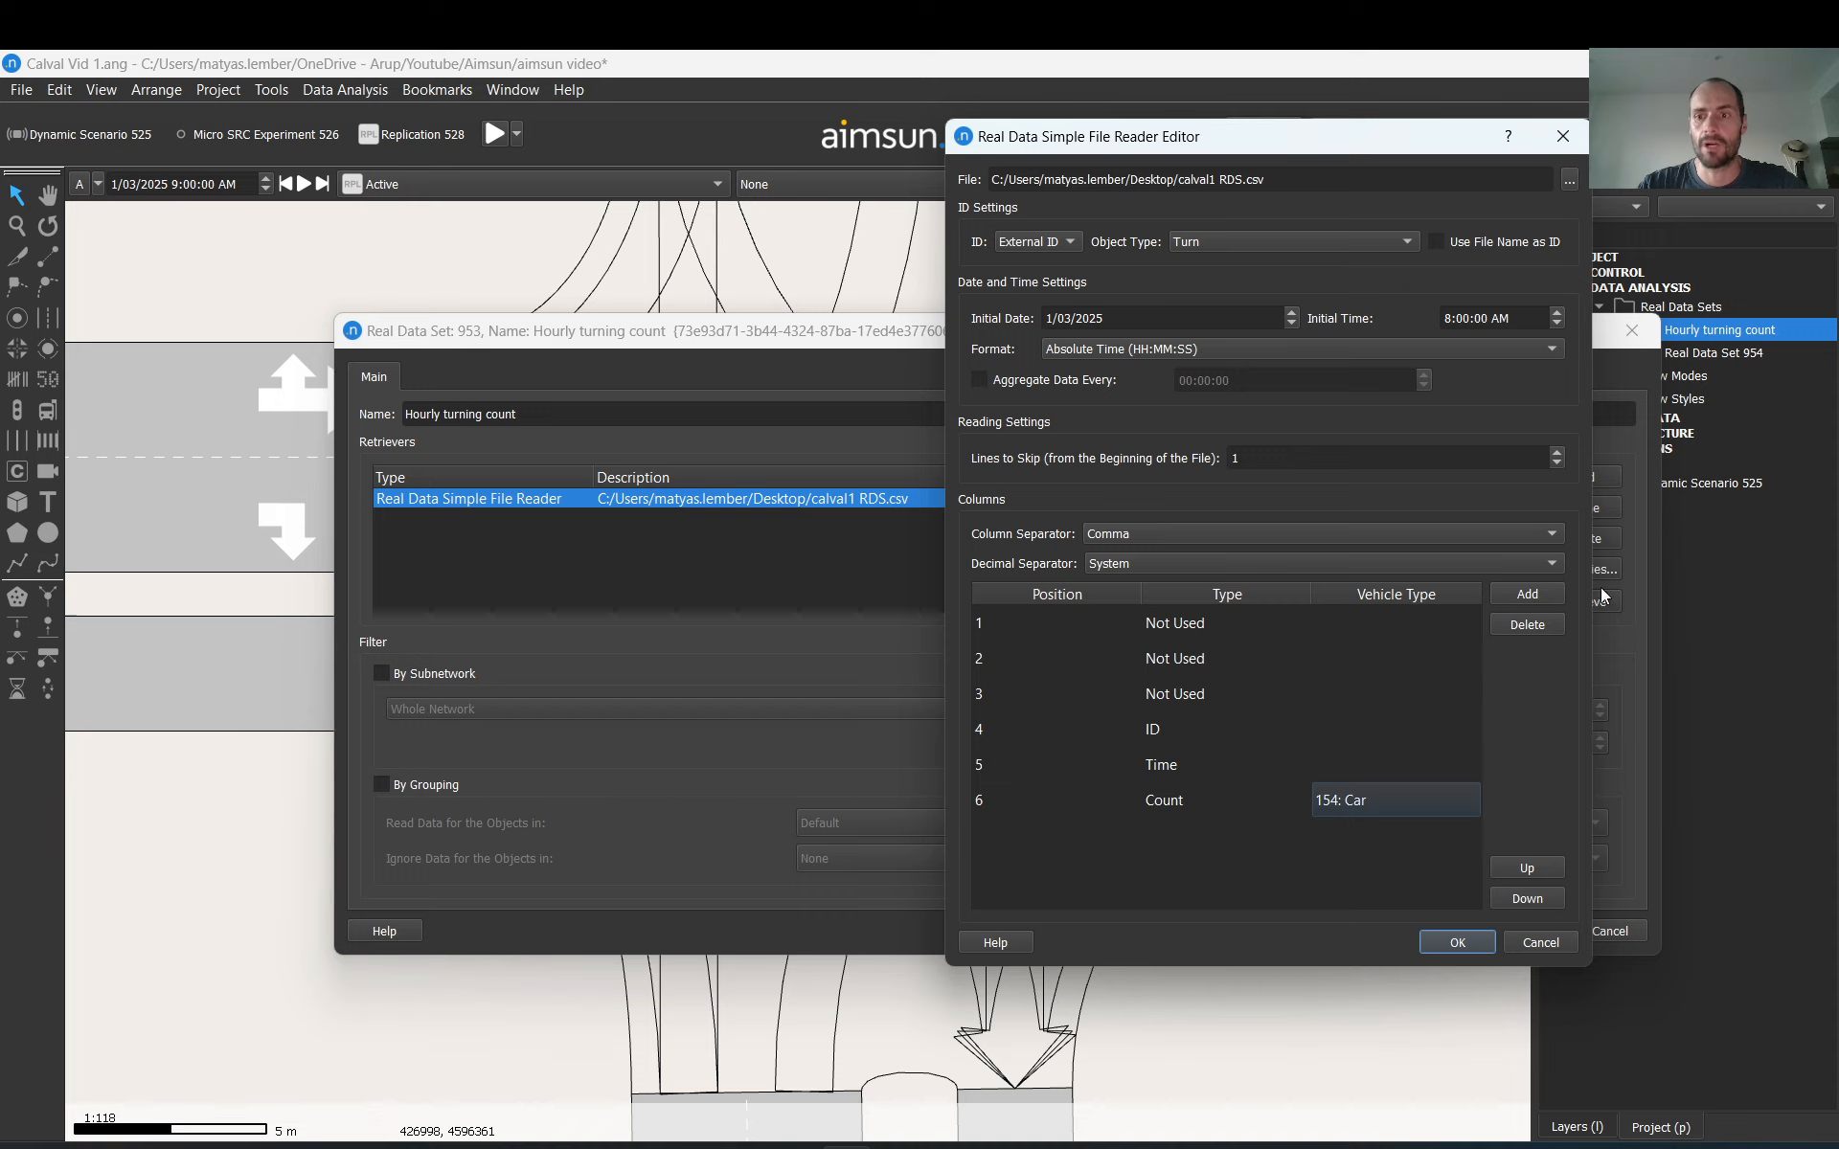
{"action": "left_click", "coordinate": [1284, 808]}
{"action": "left_click", "coordinate": [1285, 808]}
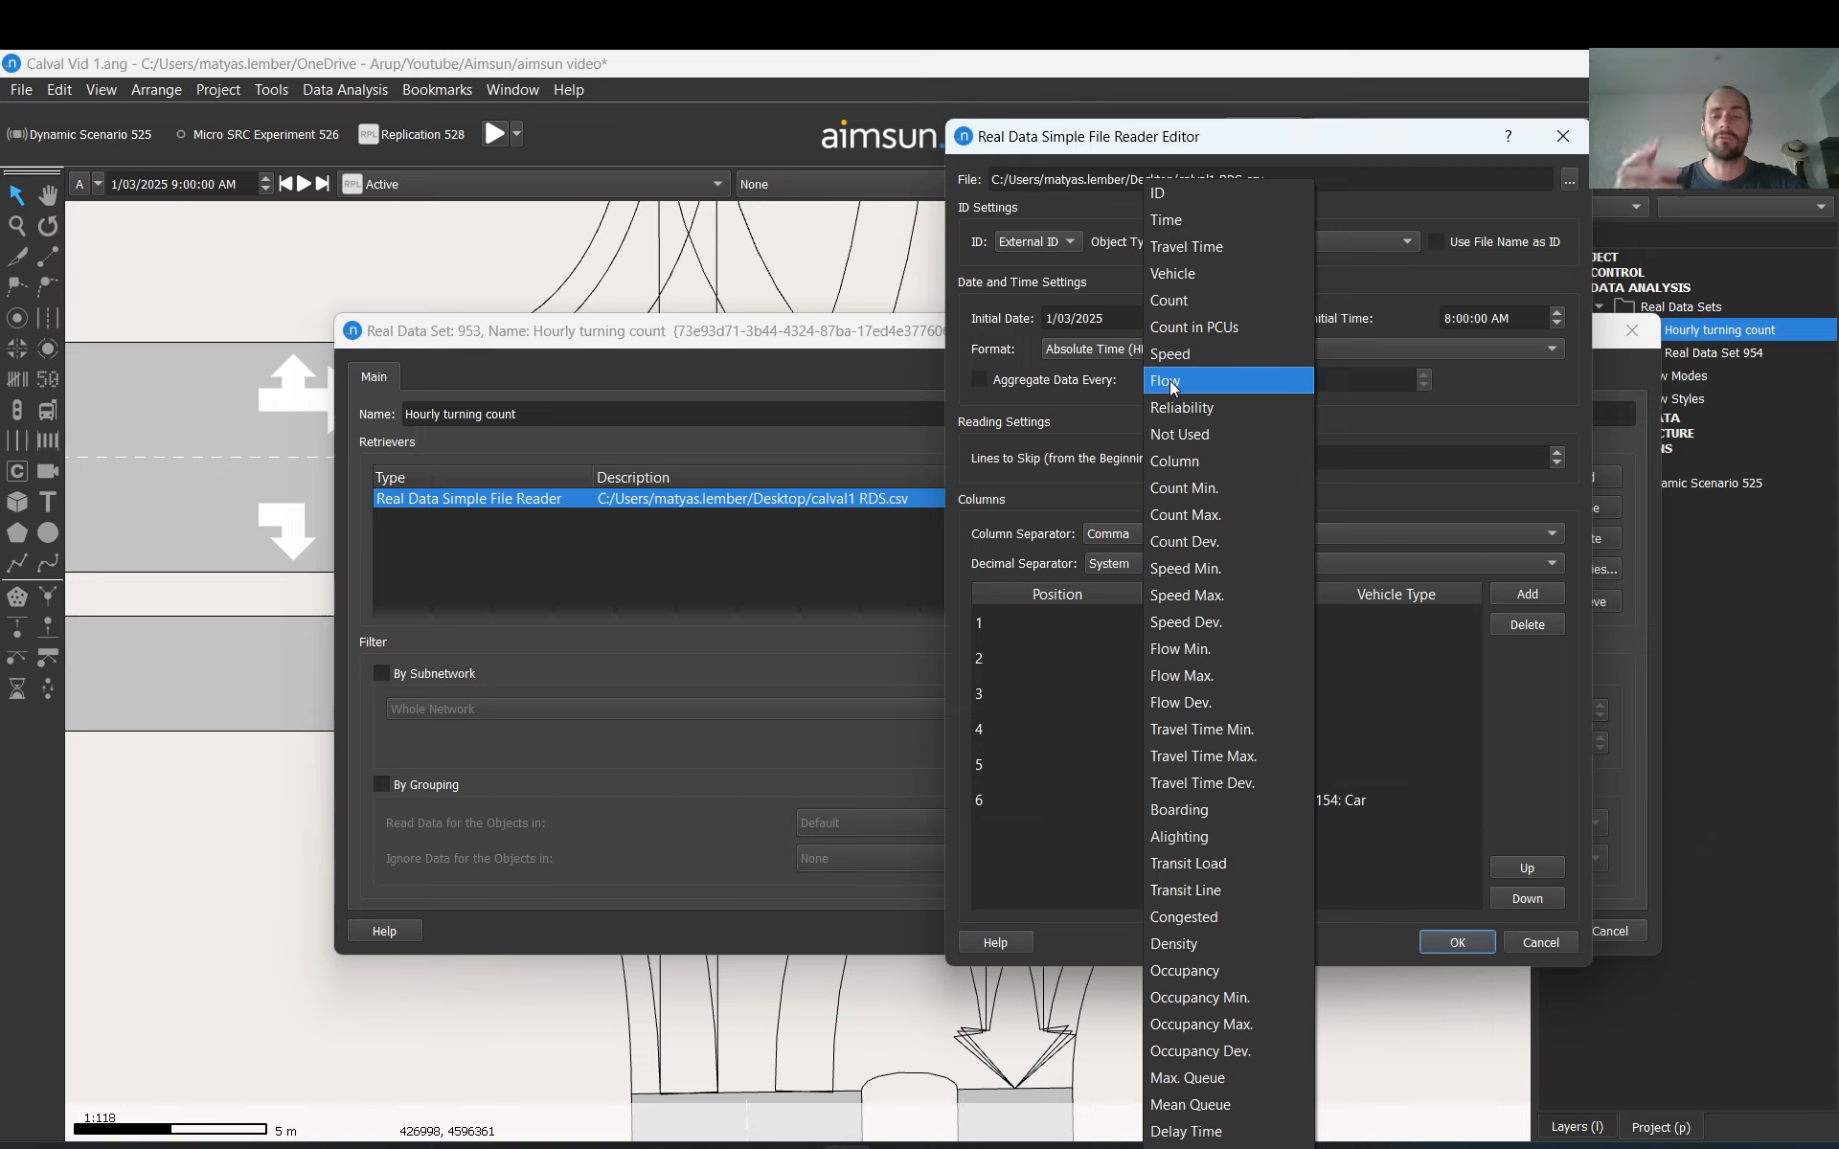
{"action": "left_click", "coordinate": [1101, 419]}
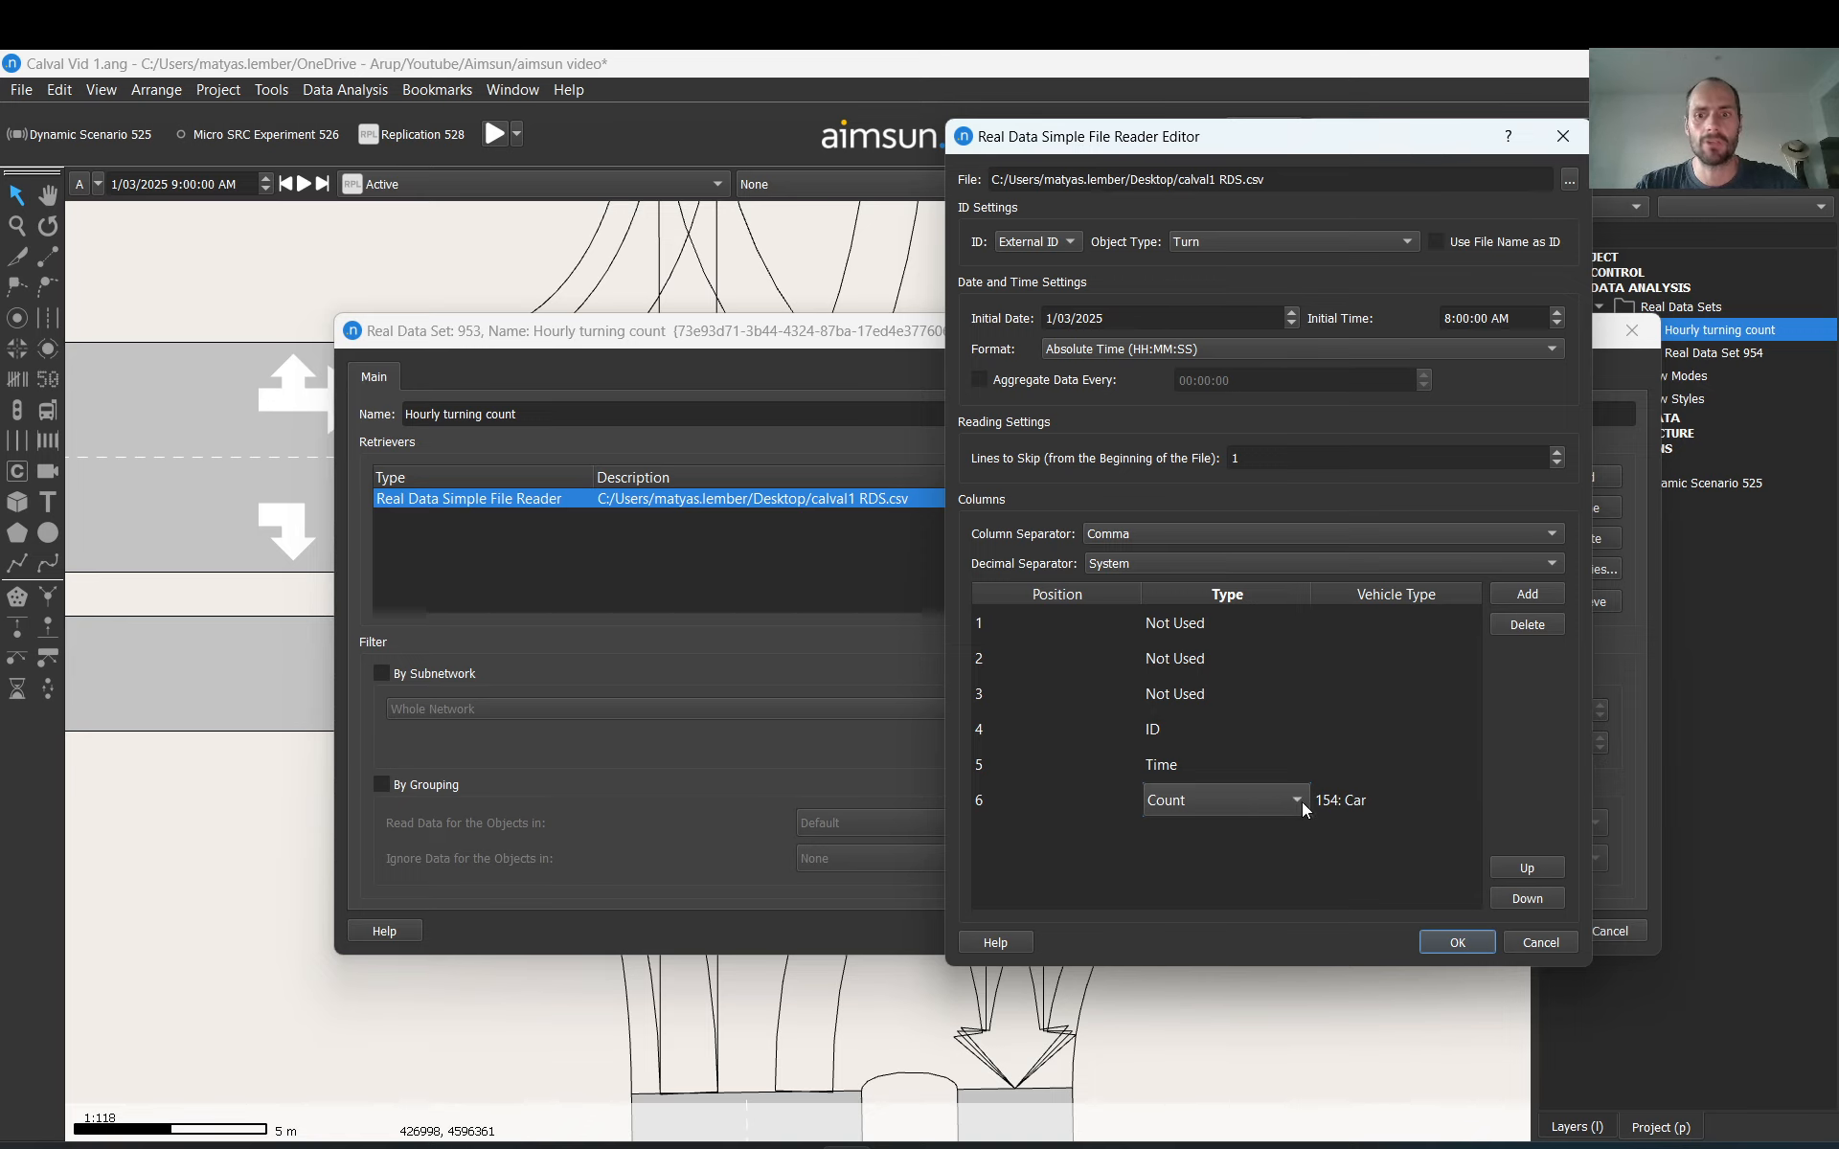
Step: Add a seventh column of type Count for vehicle type 159: Truck, and accept the file reader and Real Data Set settings
{"action": "left_click", "coordinate": [1526, 593]}
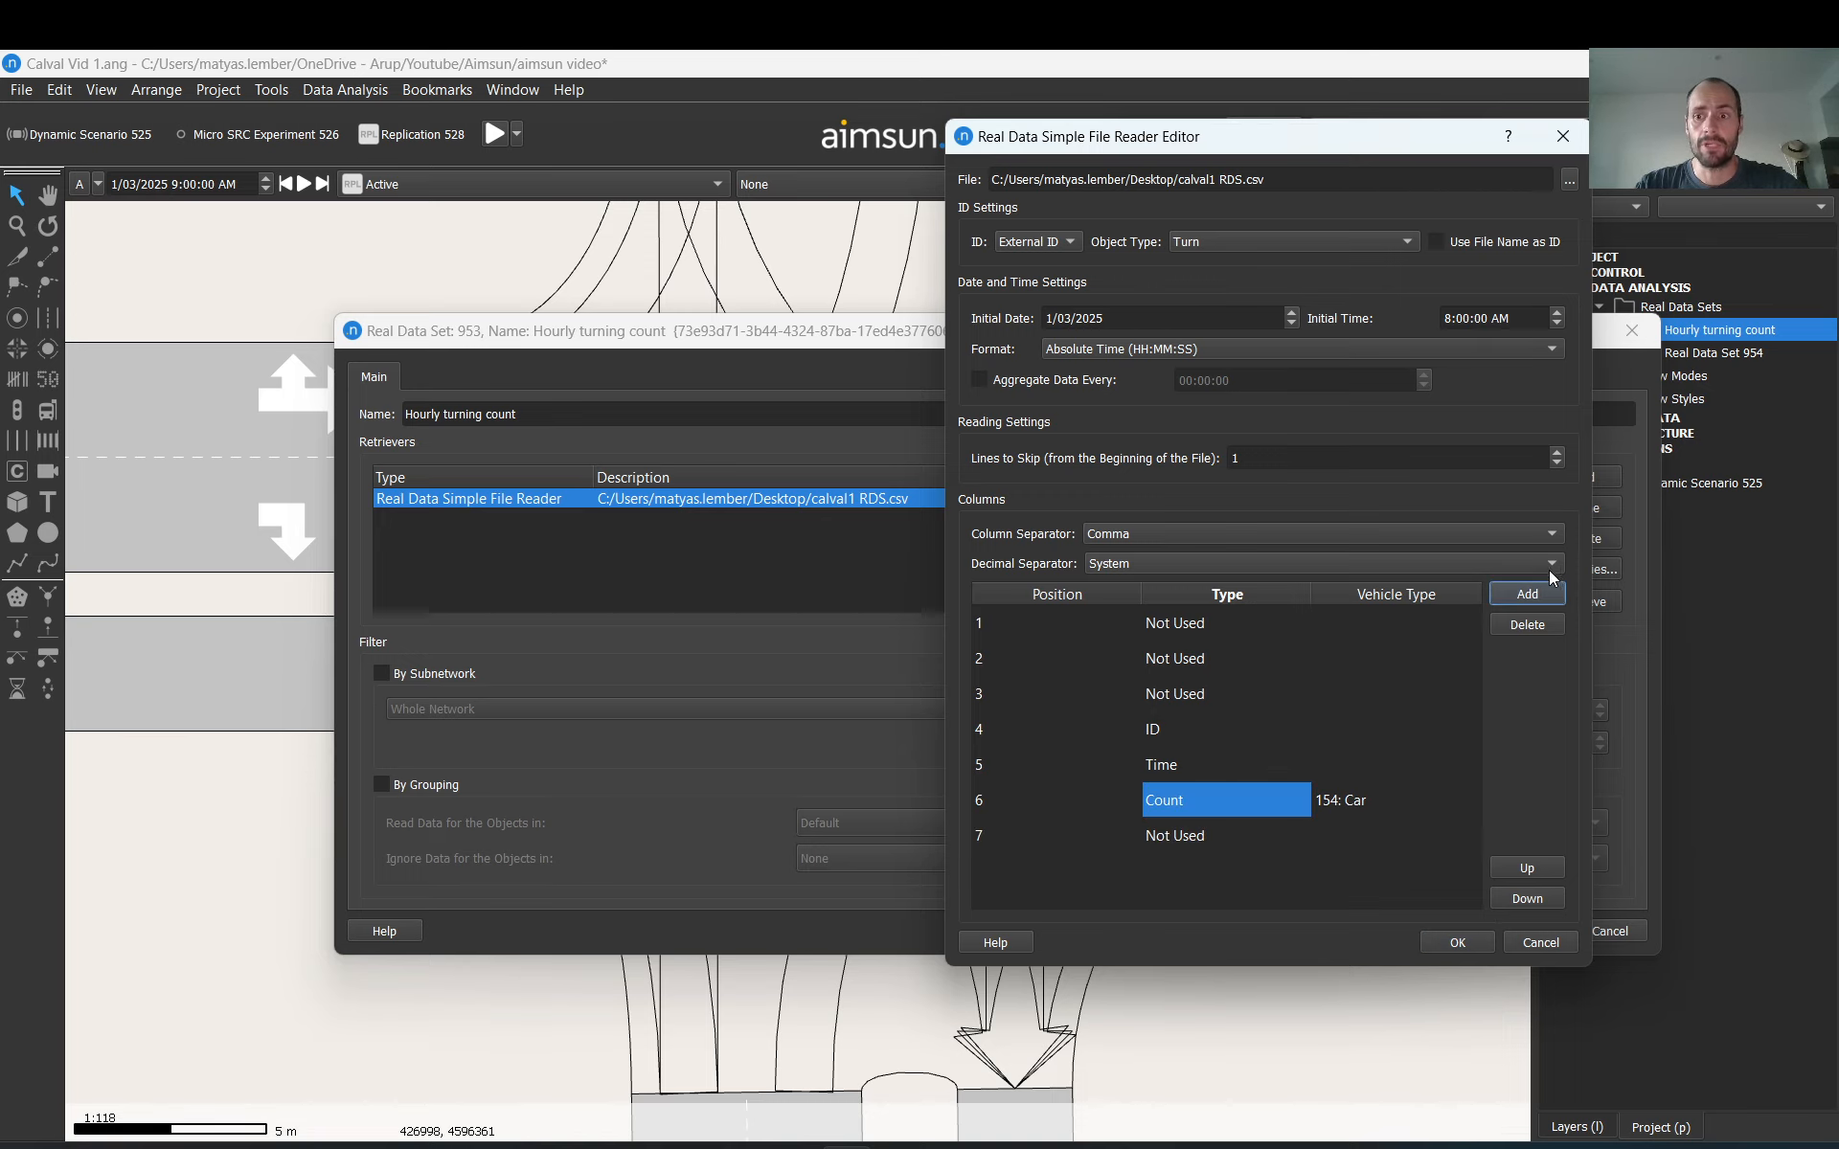
{"action": "left_click", "coordinate": [1222, 831]}
{"action": "left_click", "coordinate": [1220, 831]}
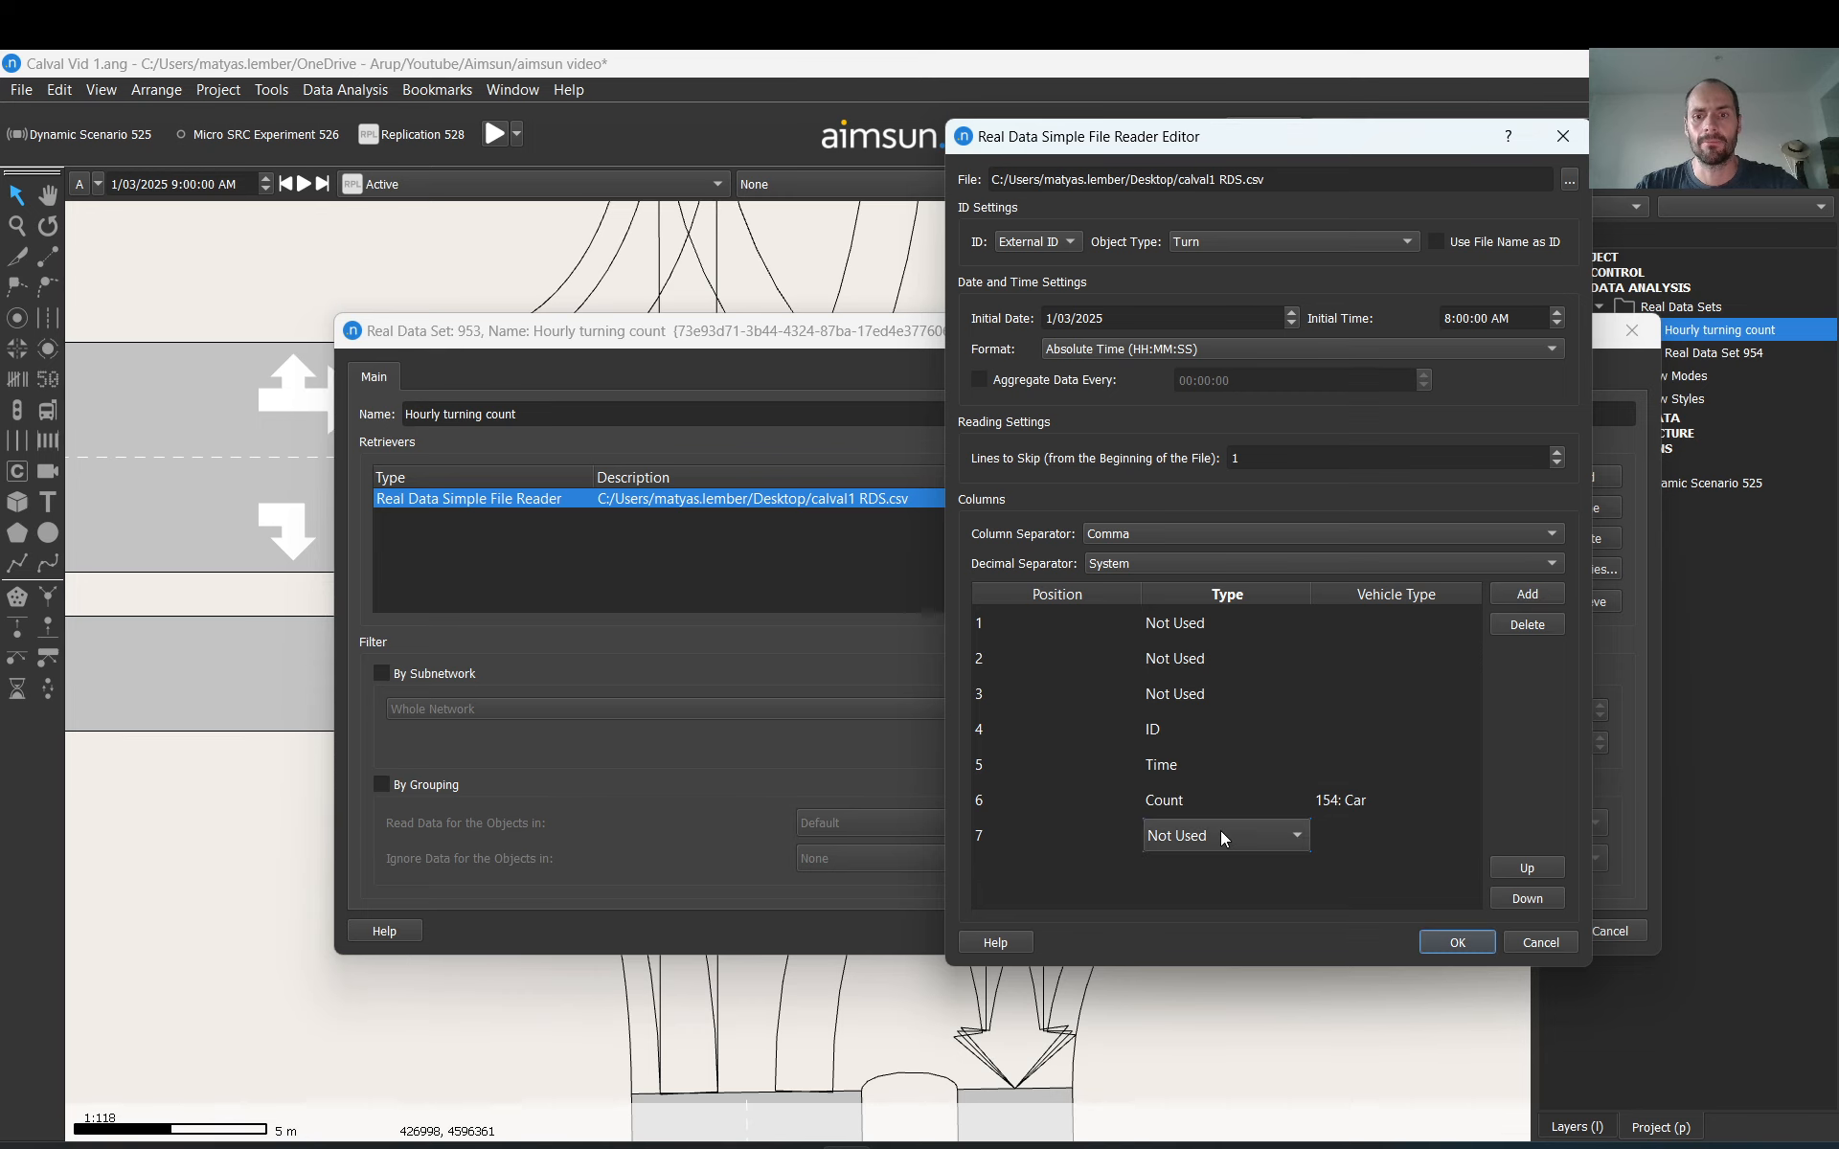
{"action": "left_click", "coordinate": [1220, 831]}
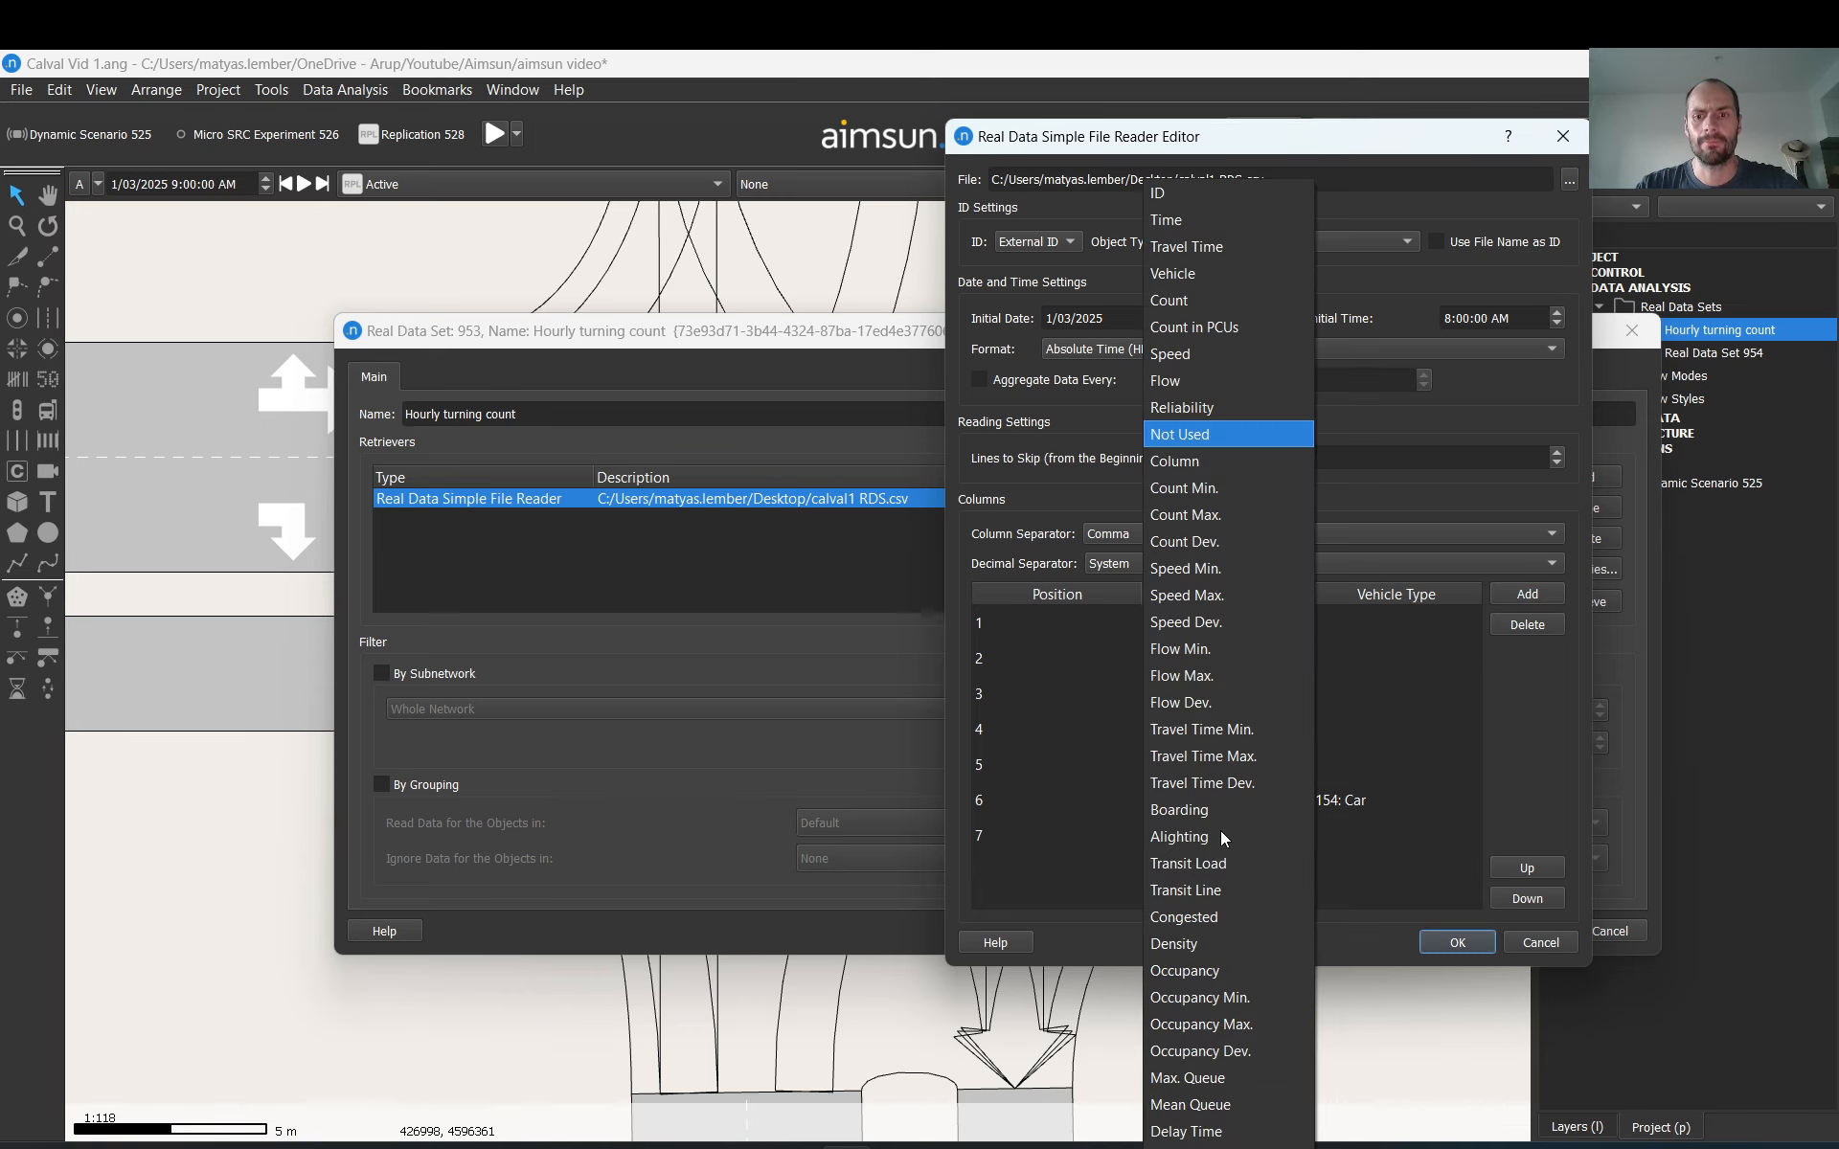
{"action": "left_click", "coordinate": [1197, 308]}
{"action": "left_click", "coordinate": [1389, 830]}
{"action": "left_click", "coordinate": [1391, 832]}
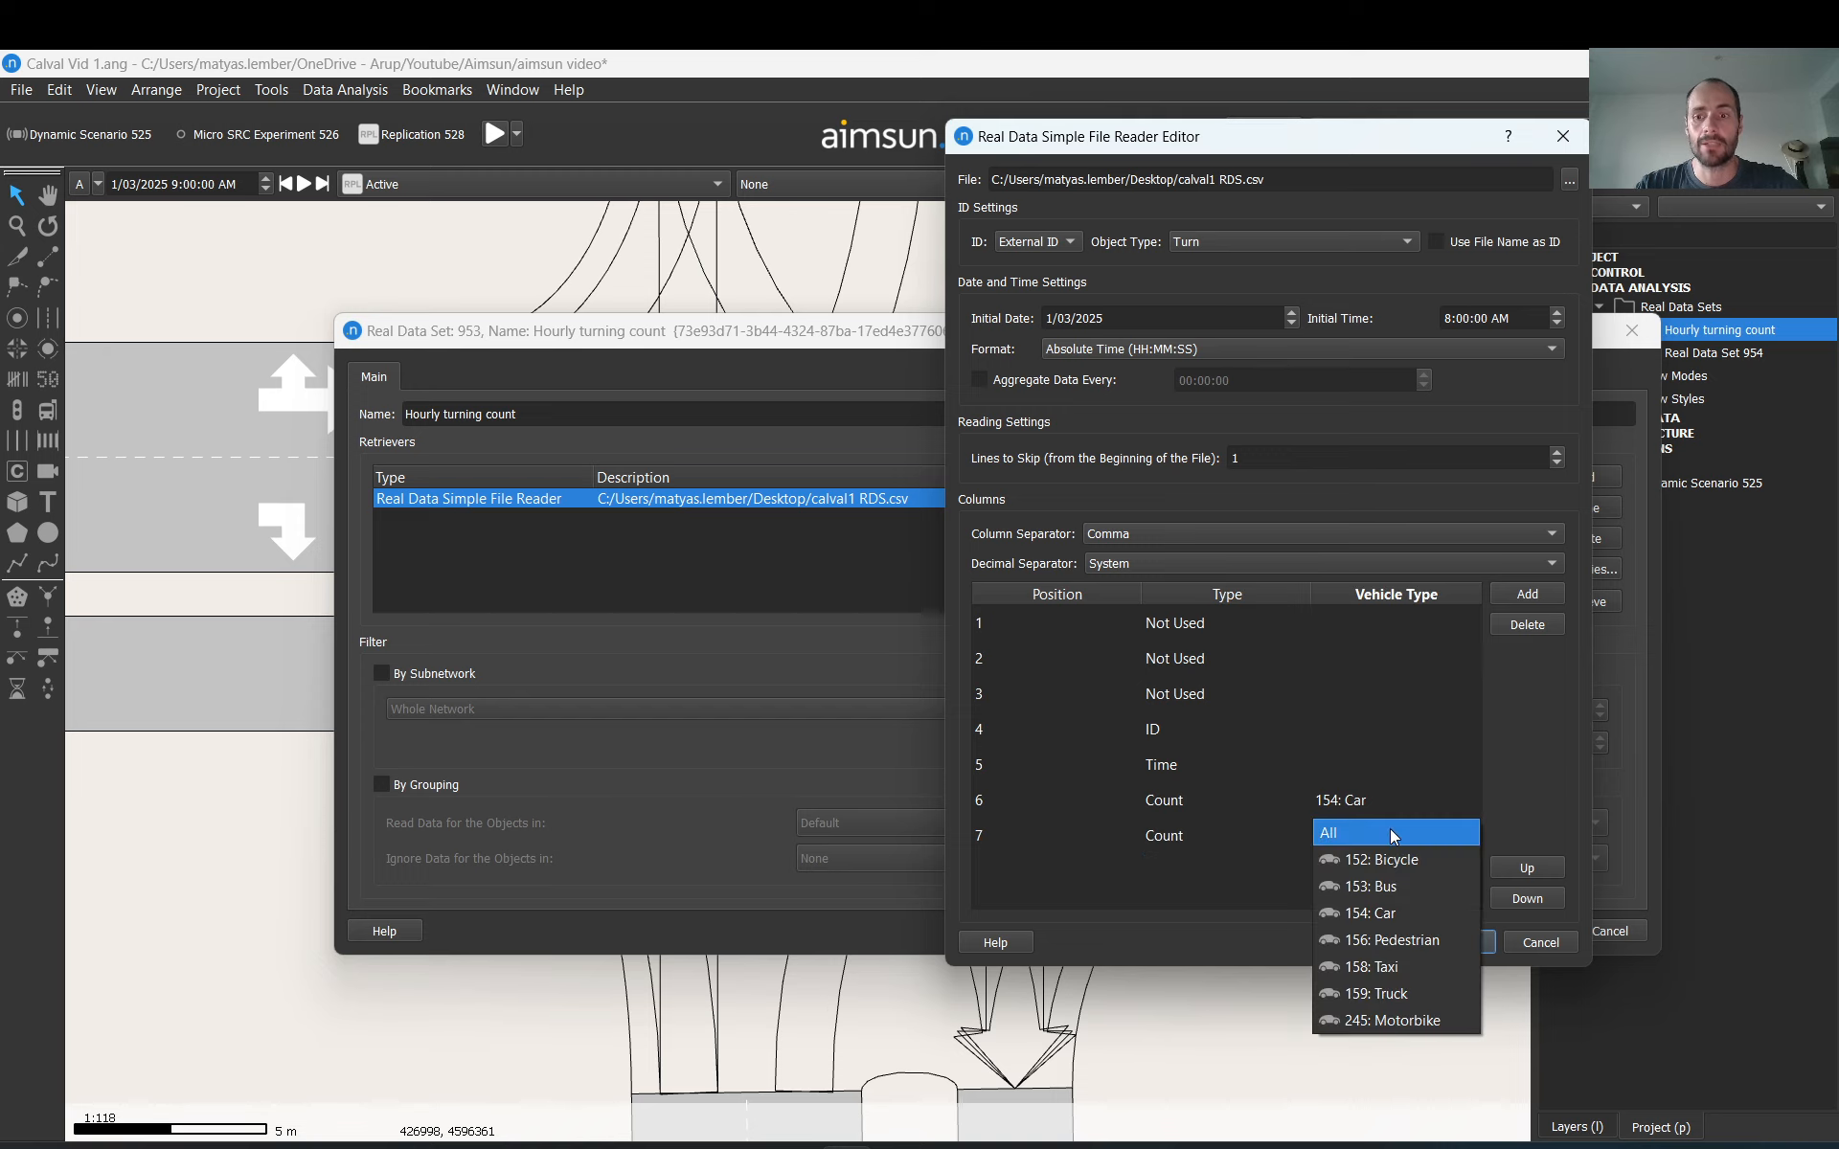
{"action": "left_click", "coordinate": [1384, 1003]}
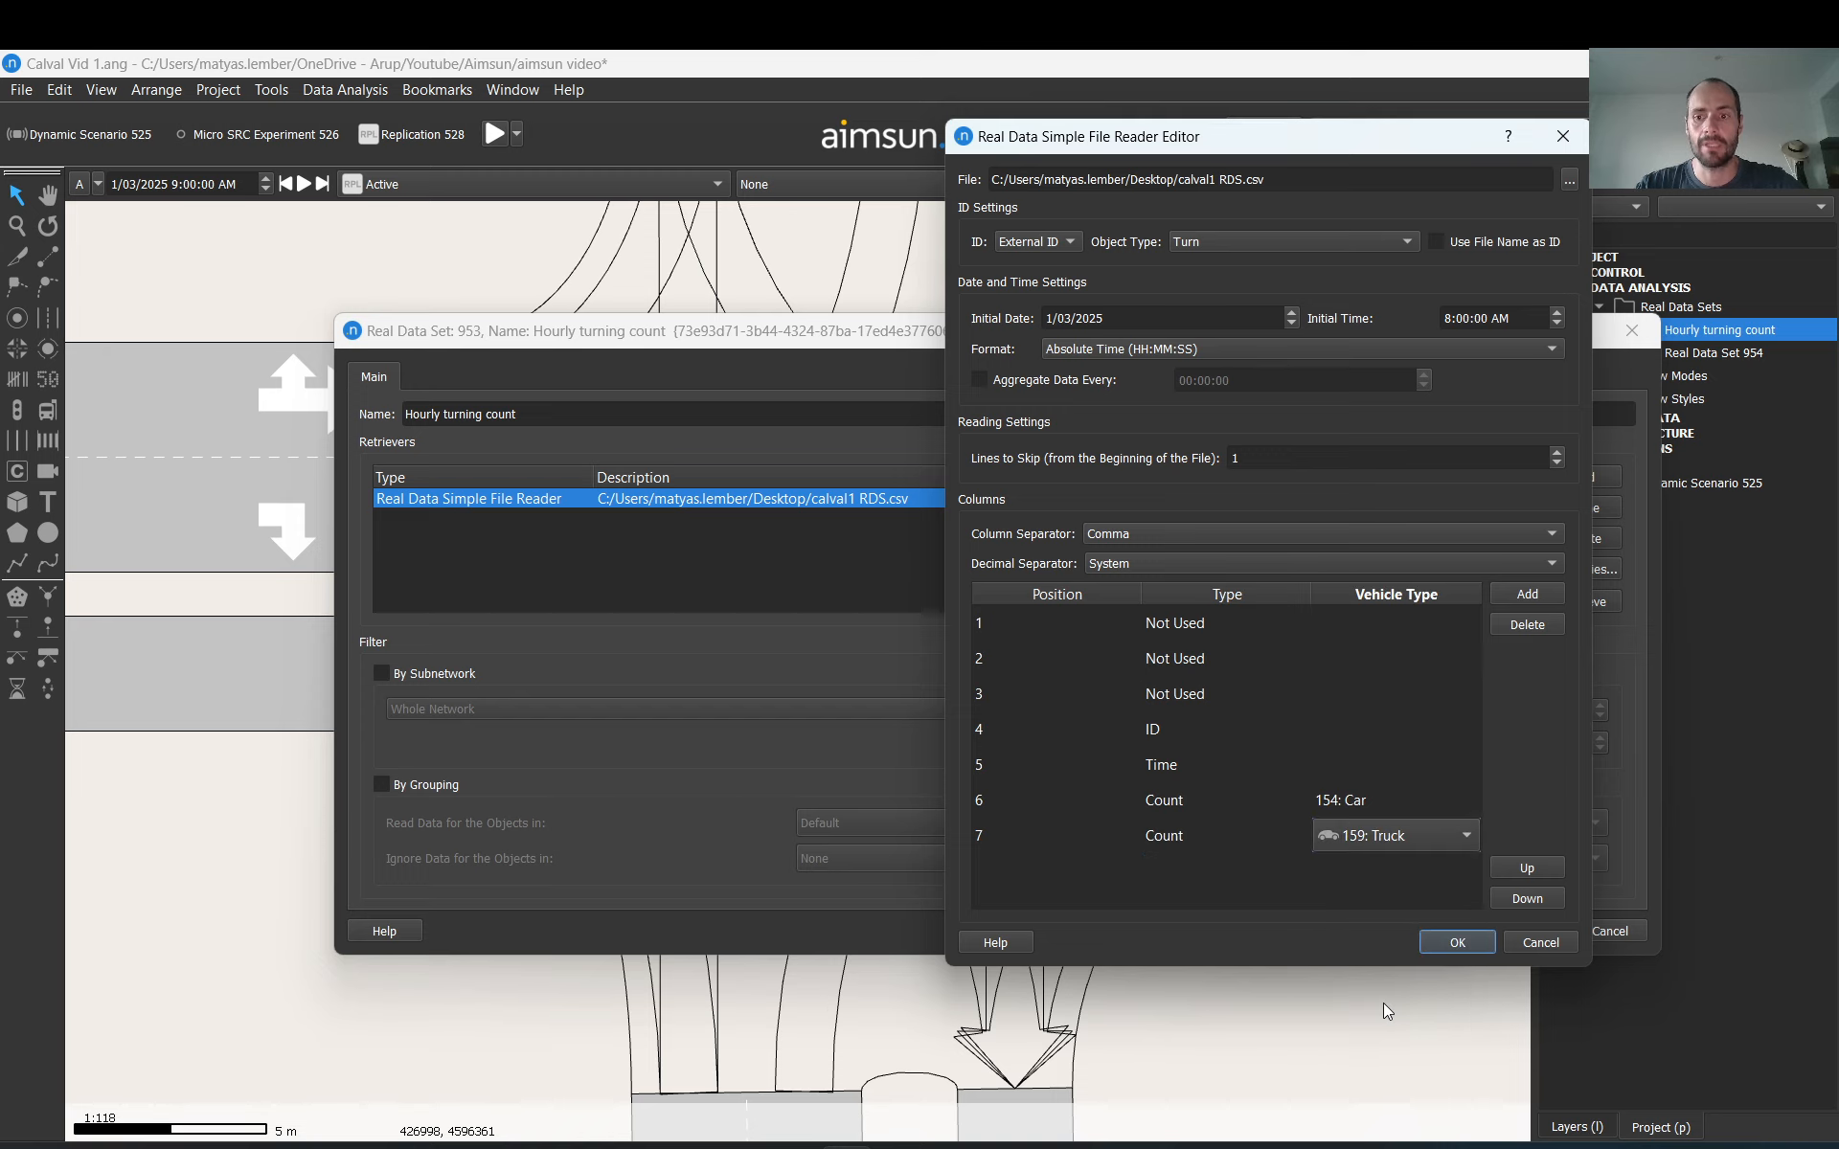
{"action": "left_click", "coordinate": [1457, 944]}
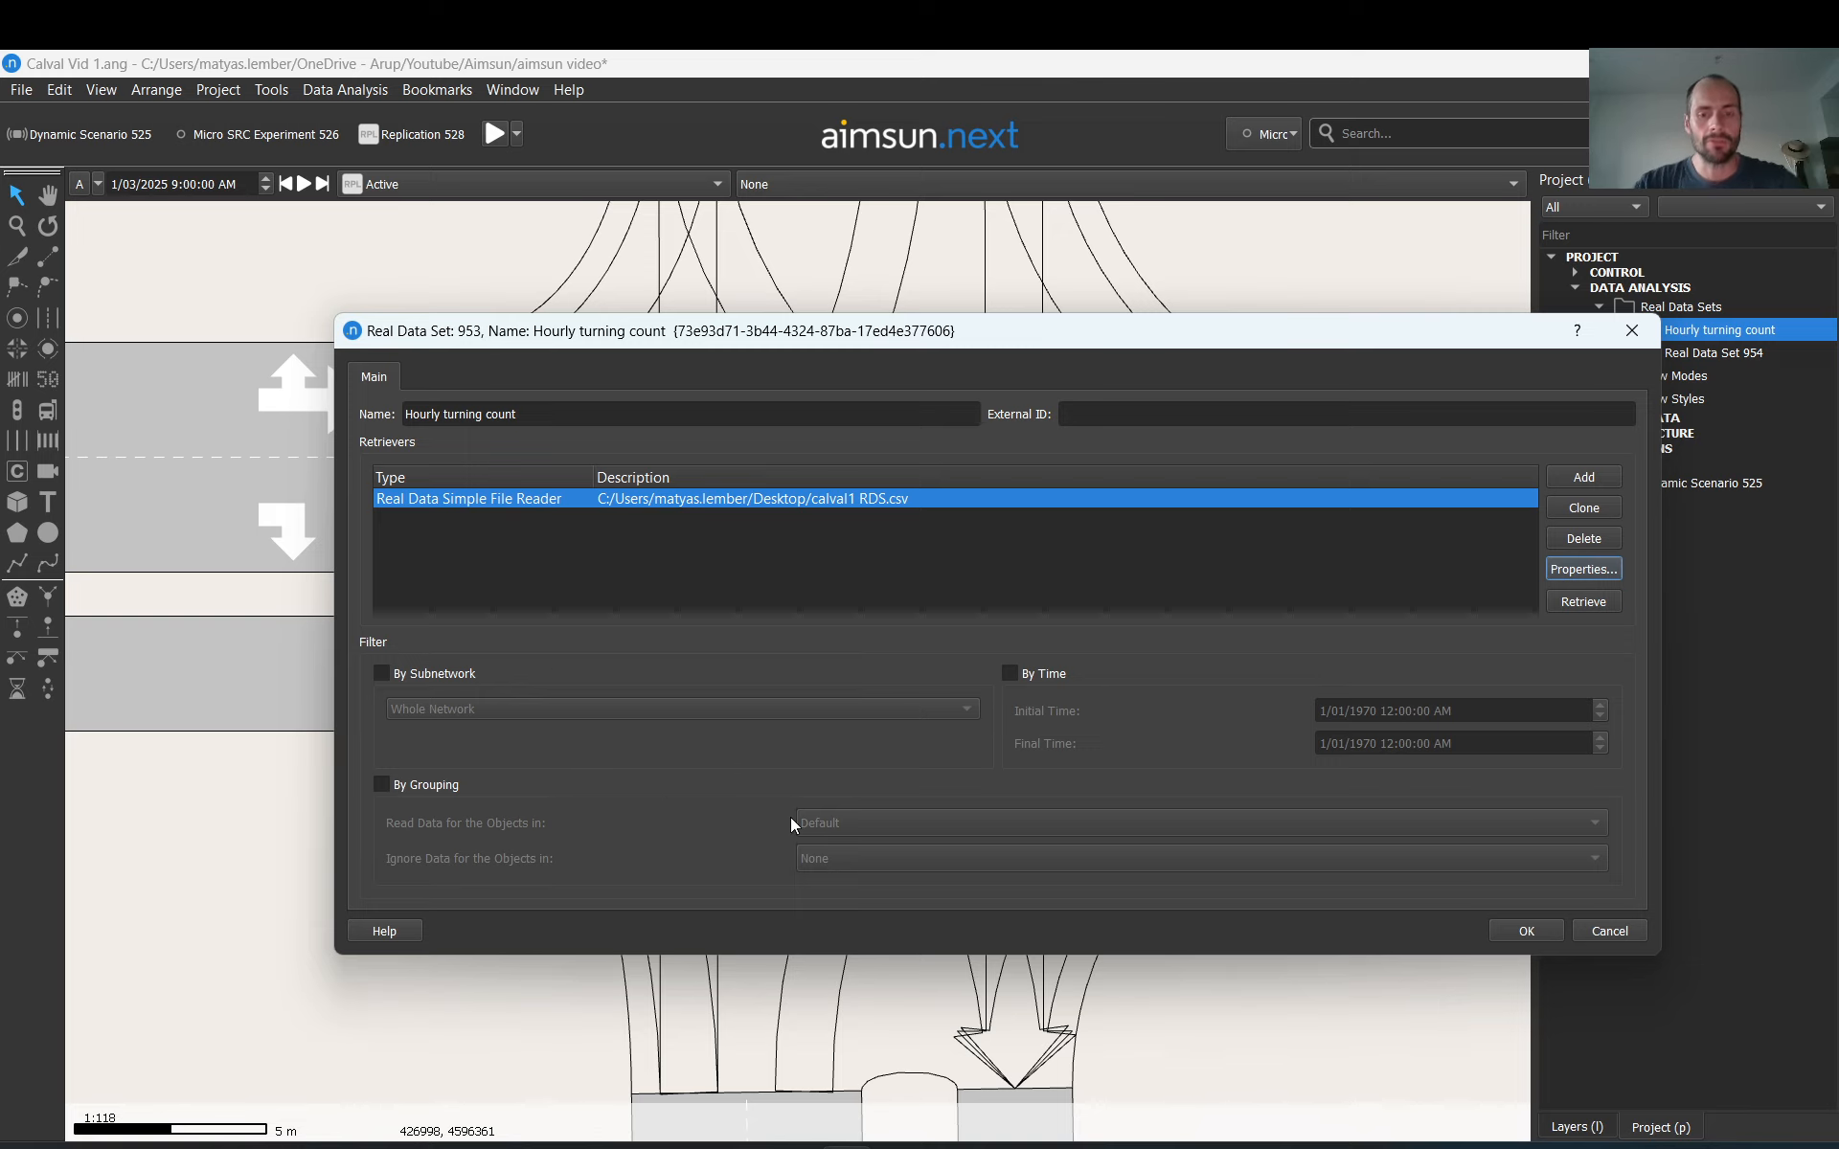
{"action": "left_click", "coordinate": [1538, 922]}
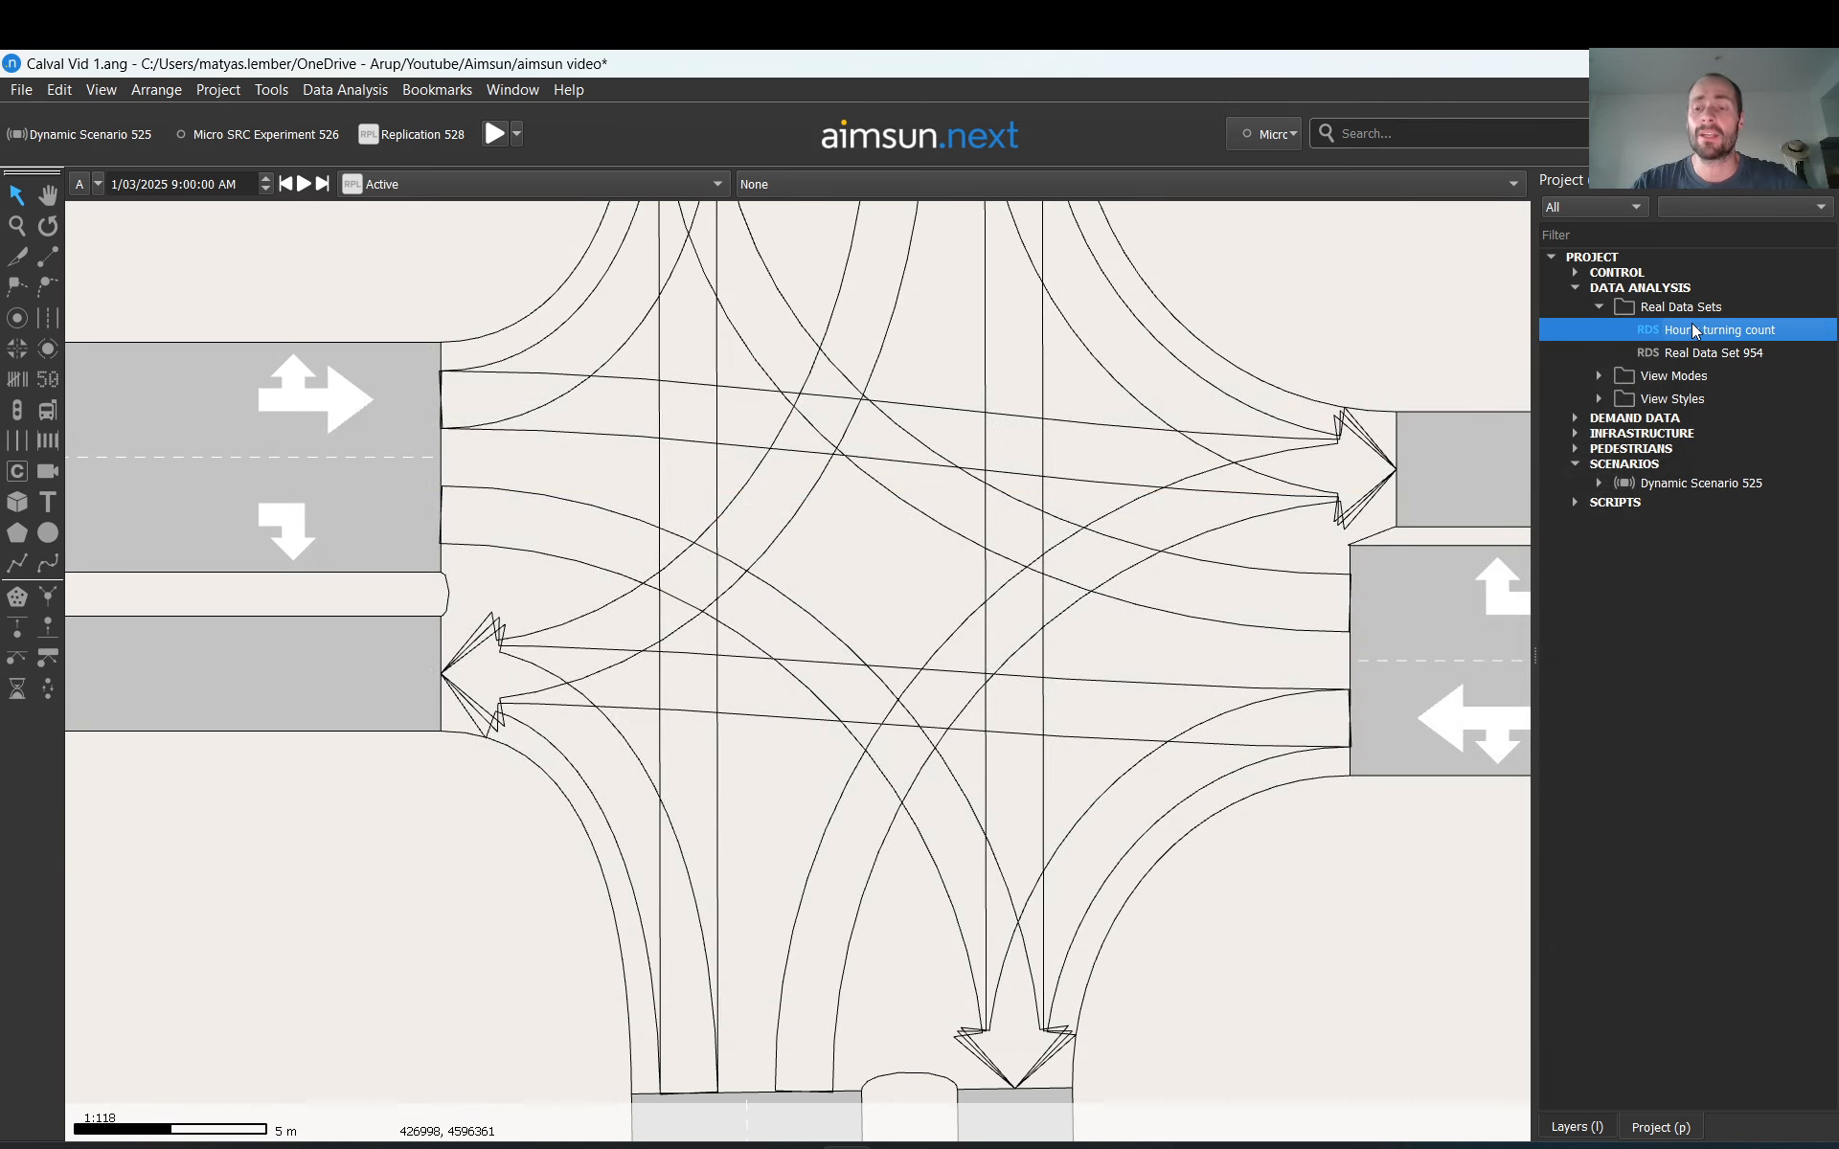
Step: Retrieve the Hourly turning count Real Data Set, widen the results window to read the full message, and close it
{"action": "right_click", "coordinate": [1697, 329]}
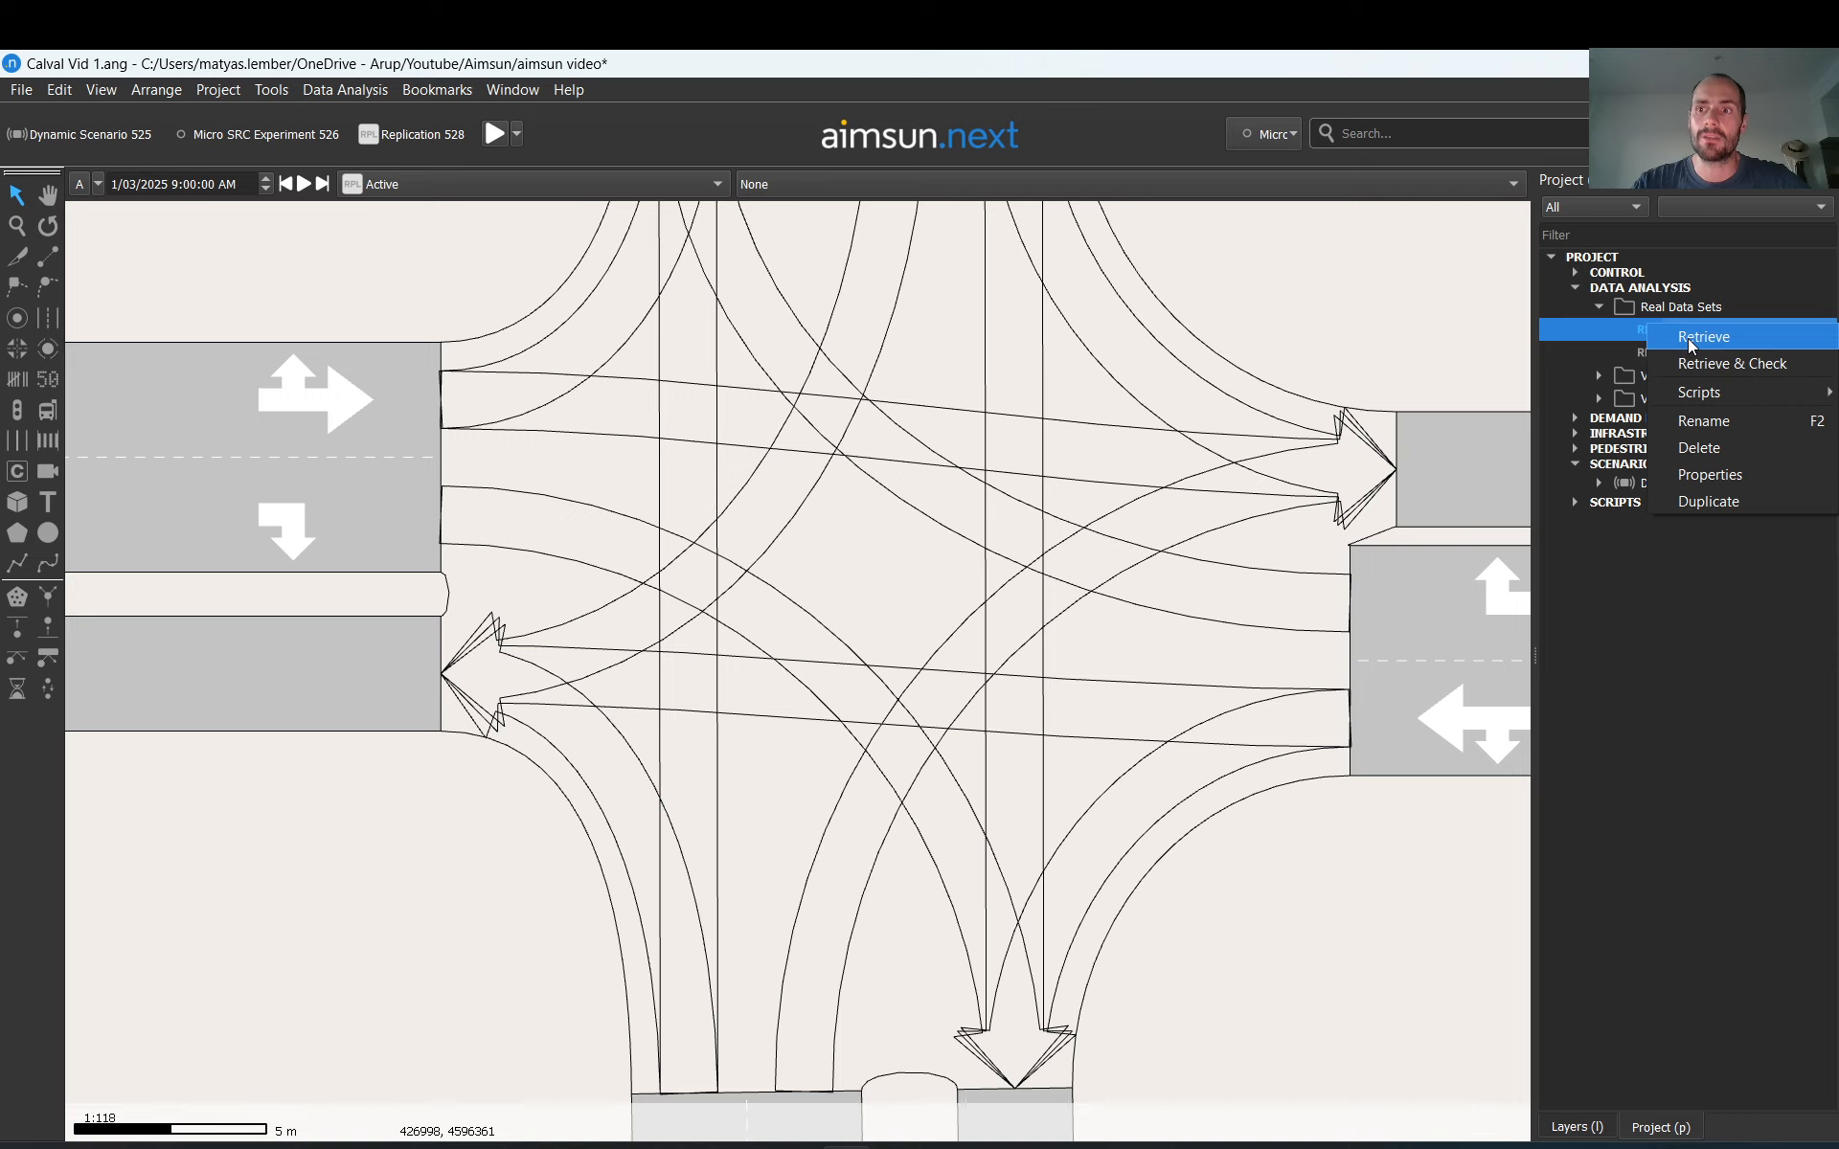
{"action": "left_click", "coordinate": [1692, 371]}
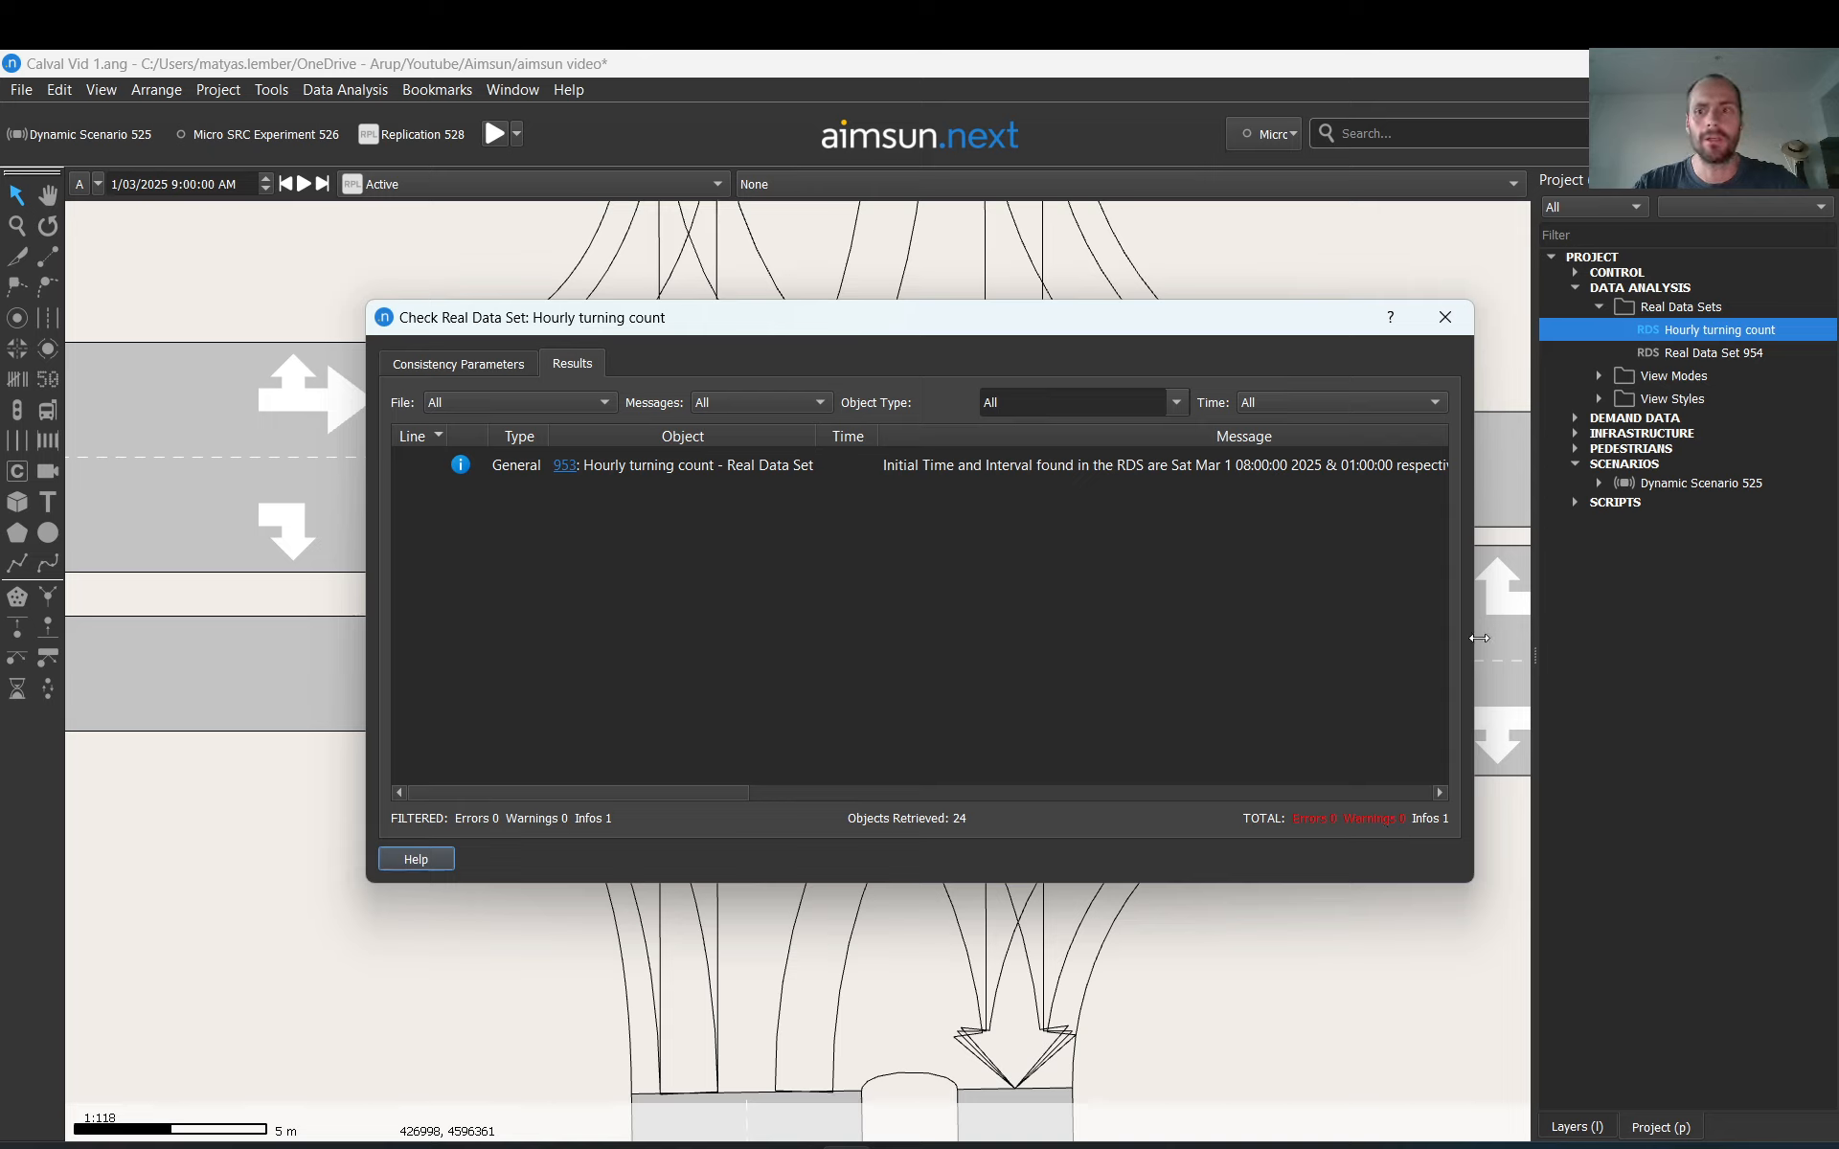
{"action": "left_click_drag", "start_coordinate": [1477, 643], "coordinate": [1714, 643]}
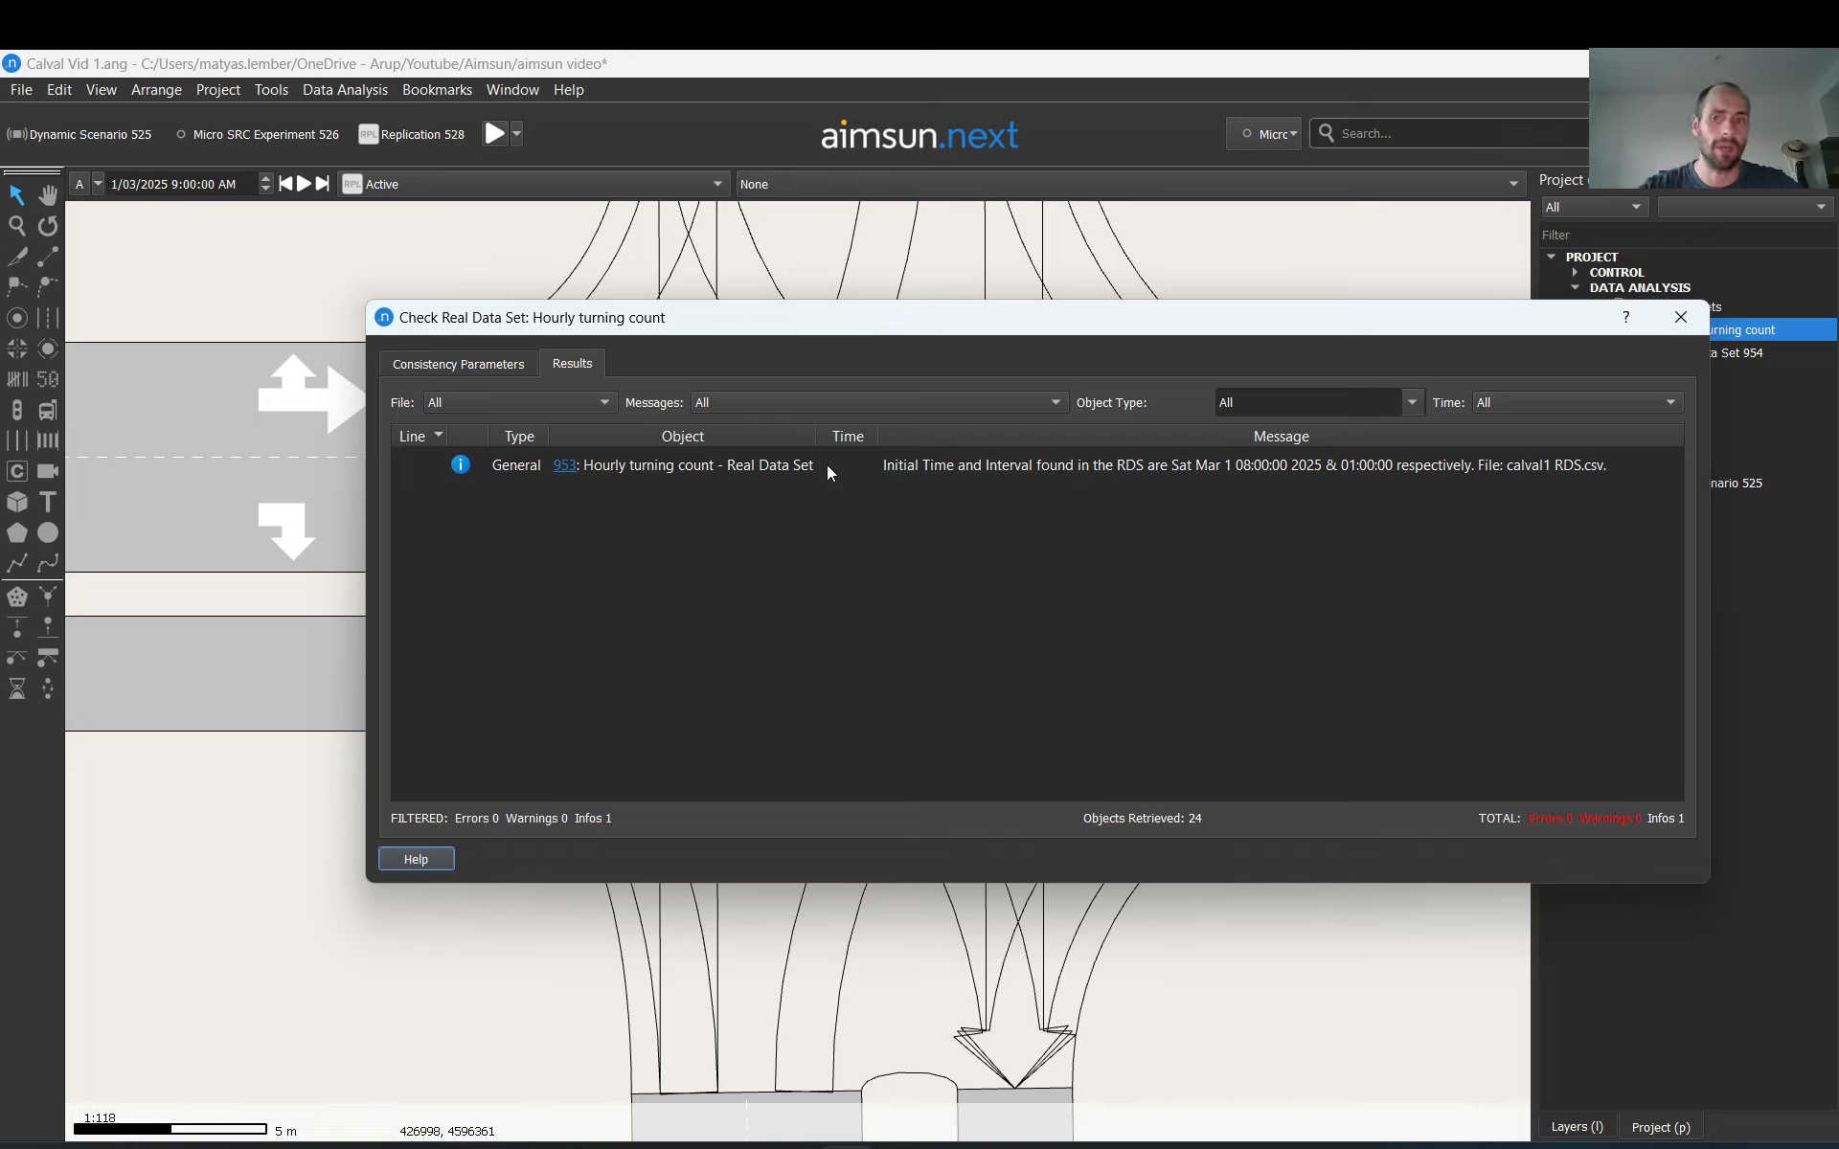
{"action": "left_click", "coordinate": [1692, 326]}
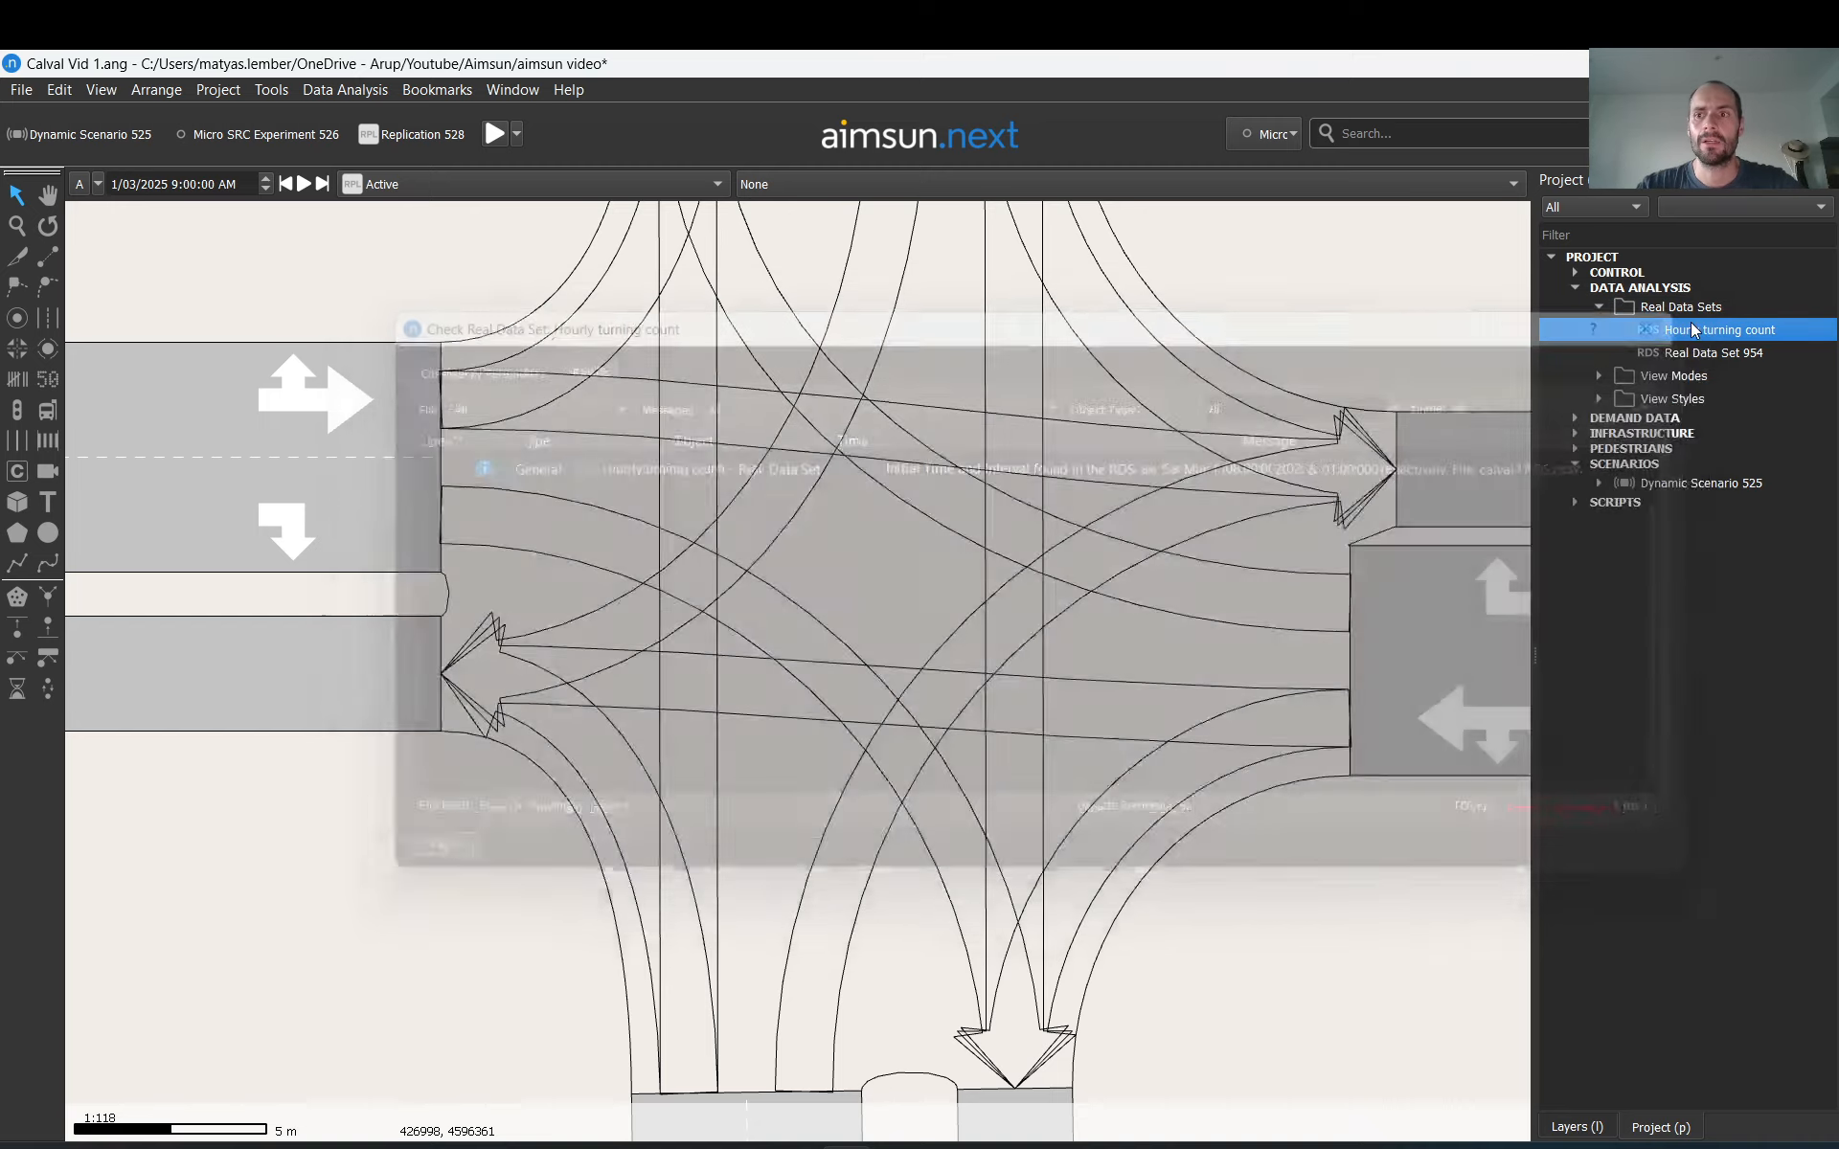
Step: Open Retrieve & Check for the Hourly turning count data set, review its consistency parameters, and close it without running the check
{"action": "right_click", "coordinate": [1648, 329]}
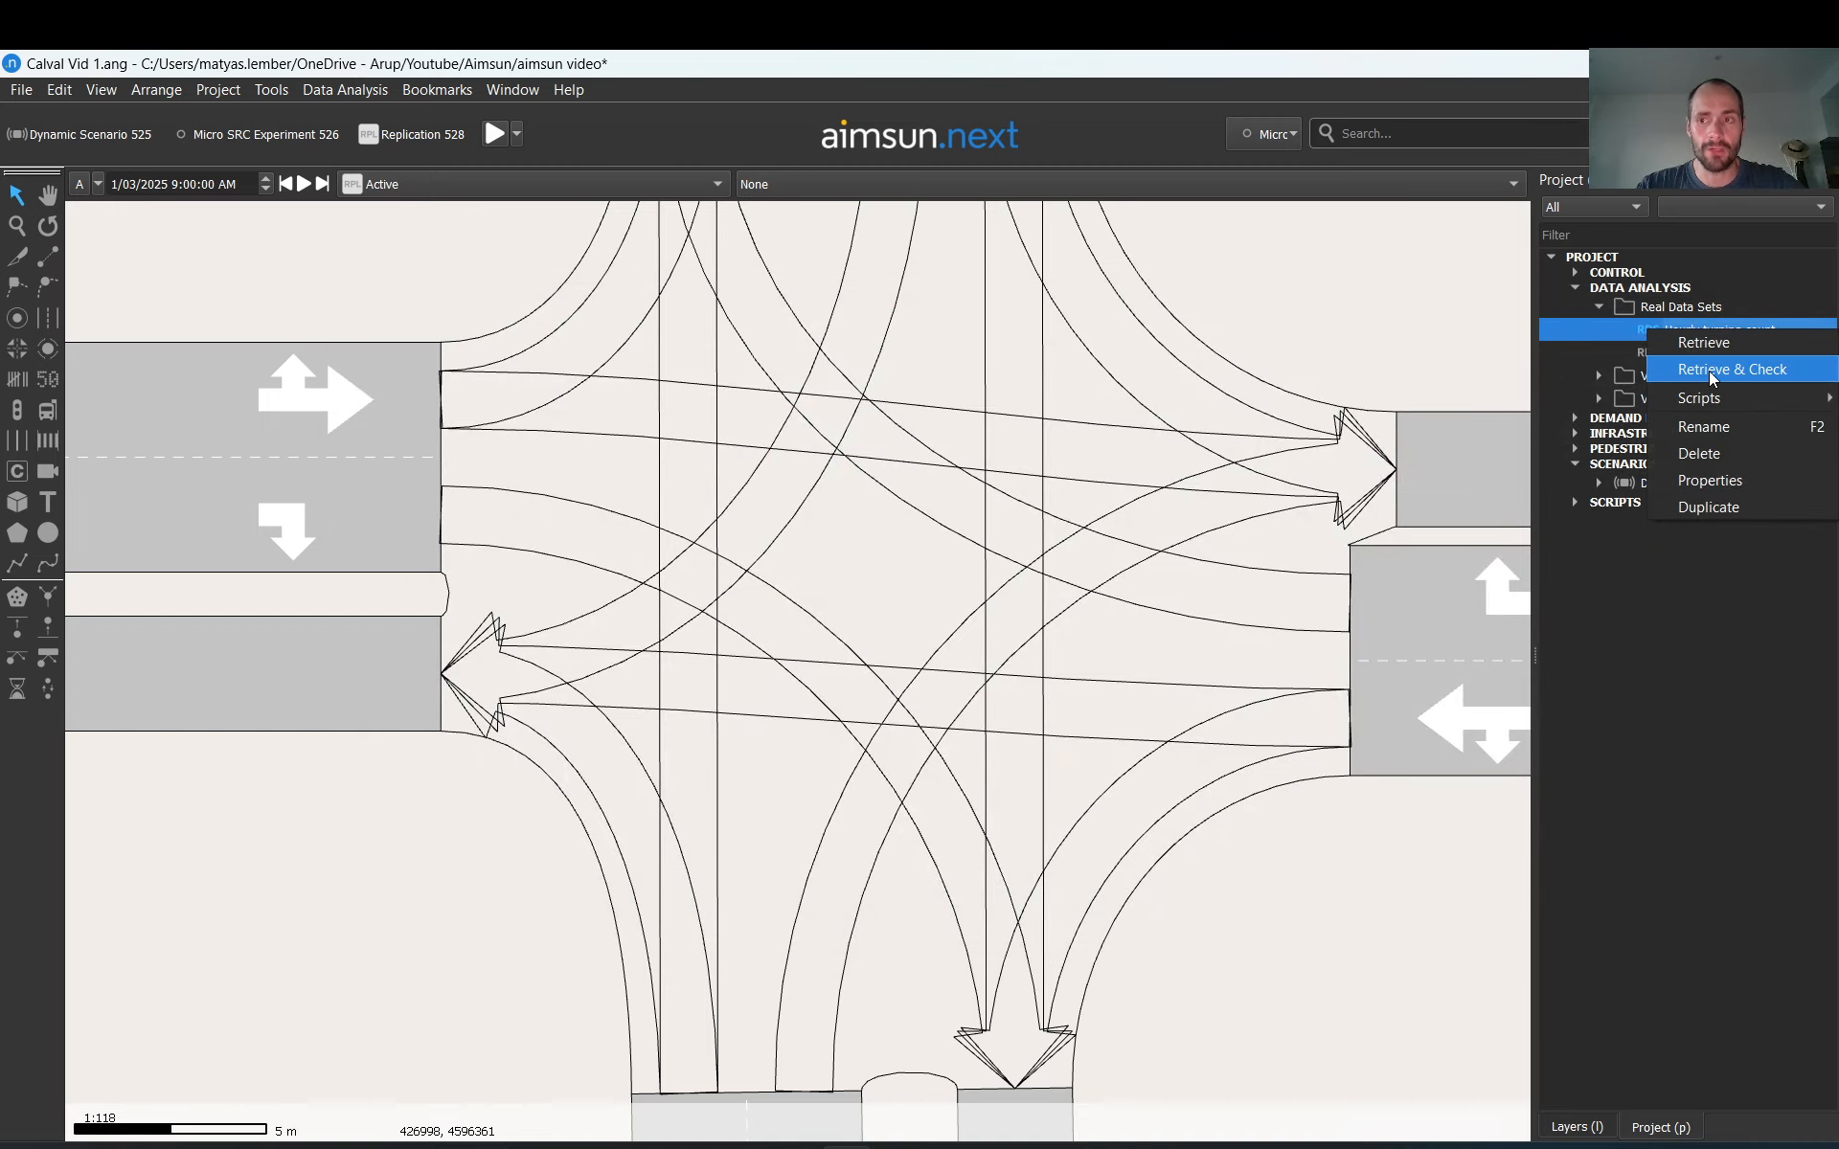
{"action": "left_click", "coordinate": [1709, 371]}
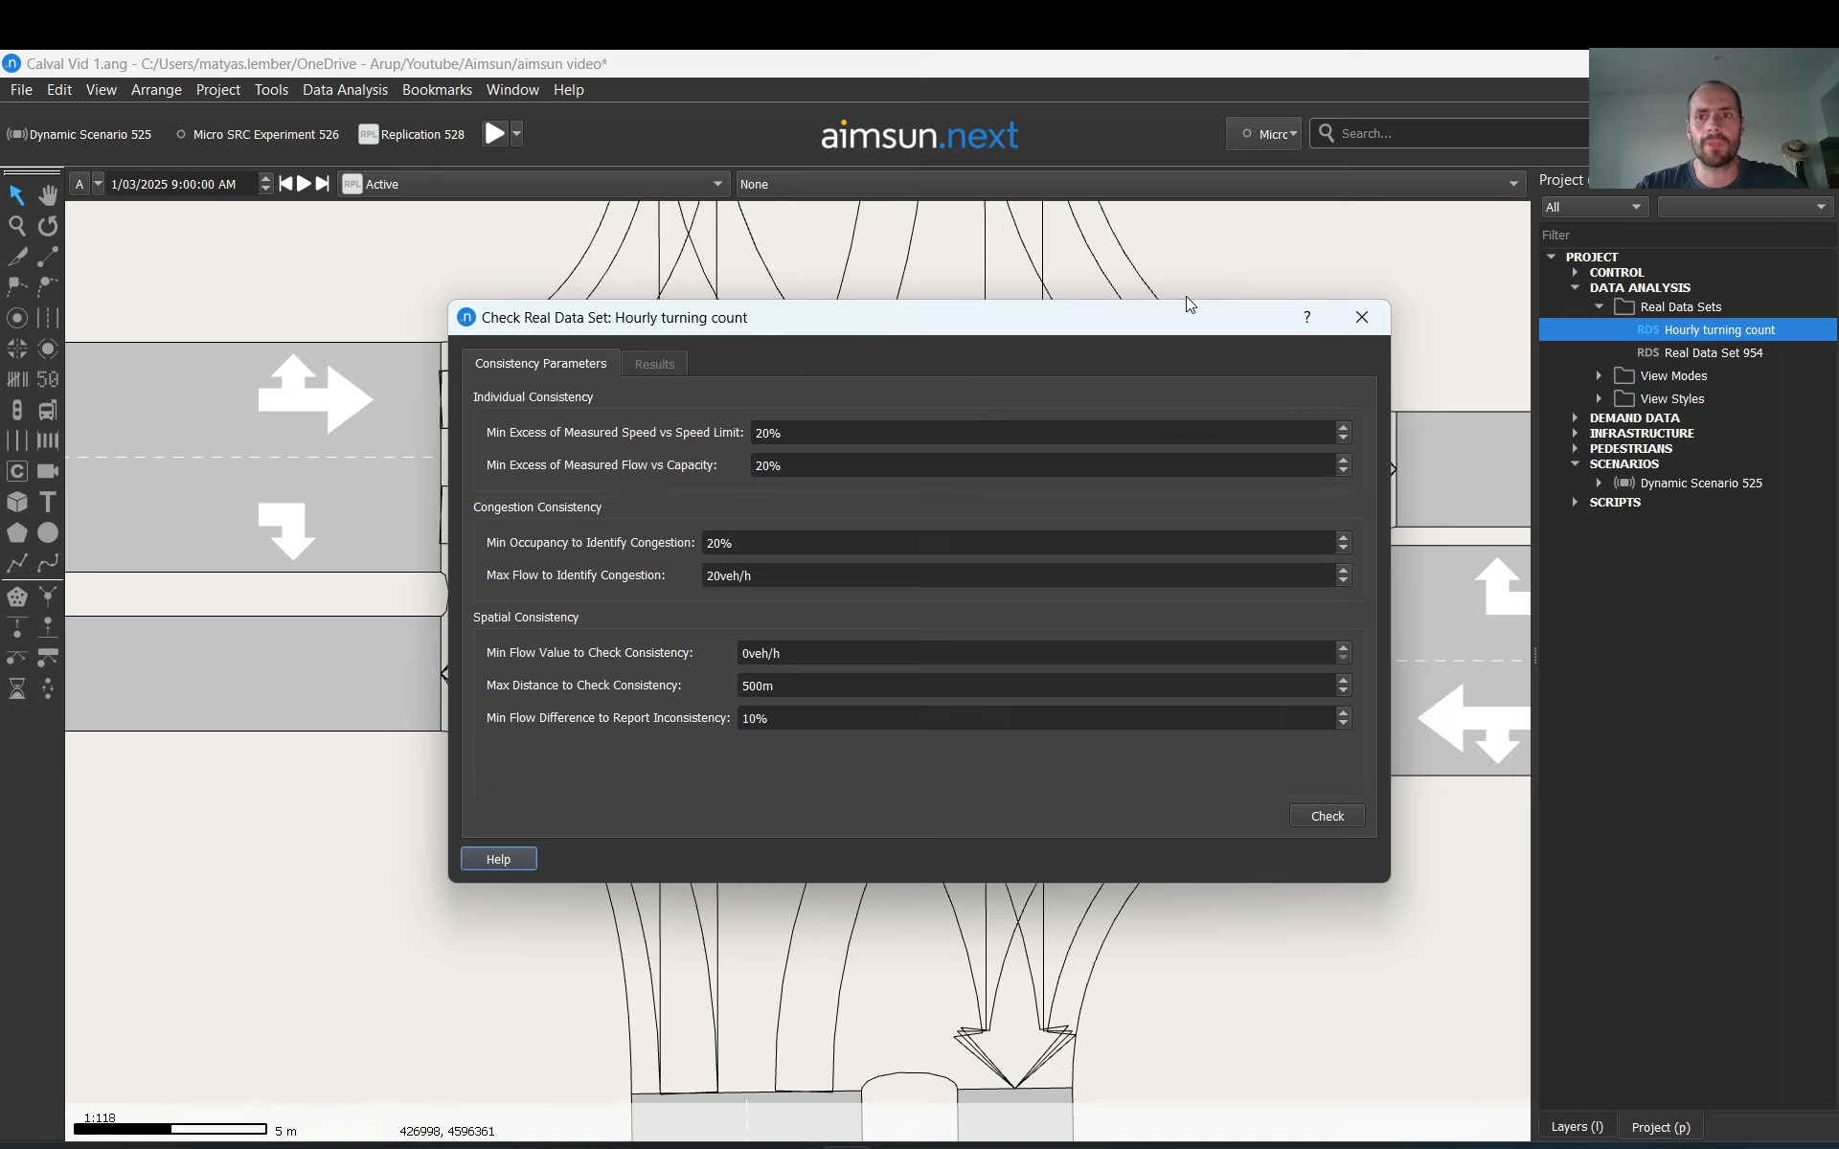
{"action": "left_click", "coordinate": [1358, 332]}
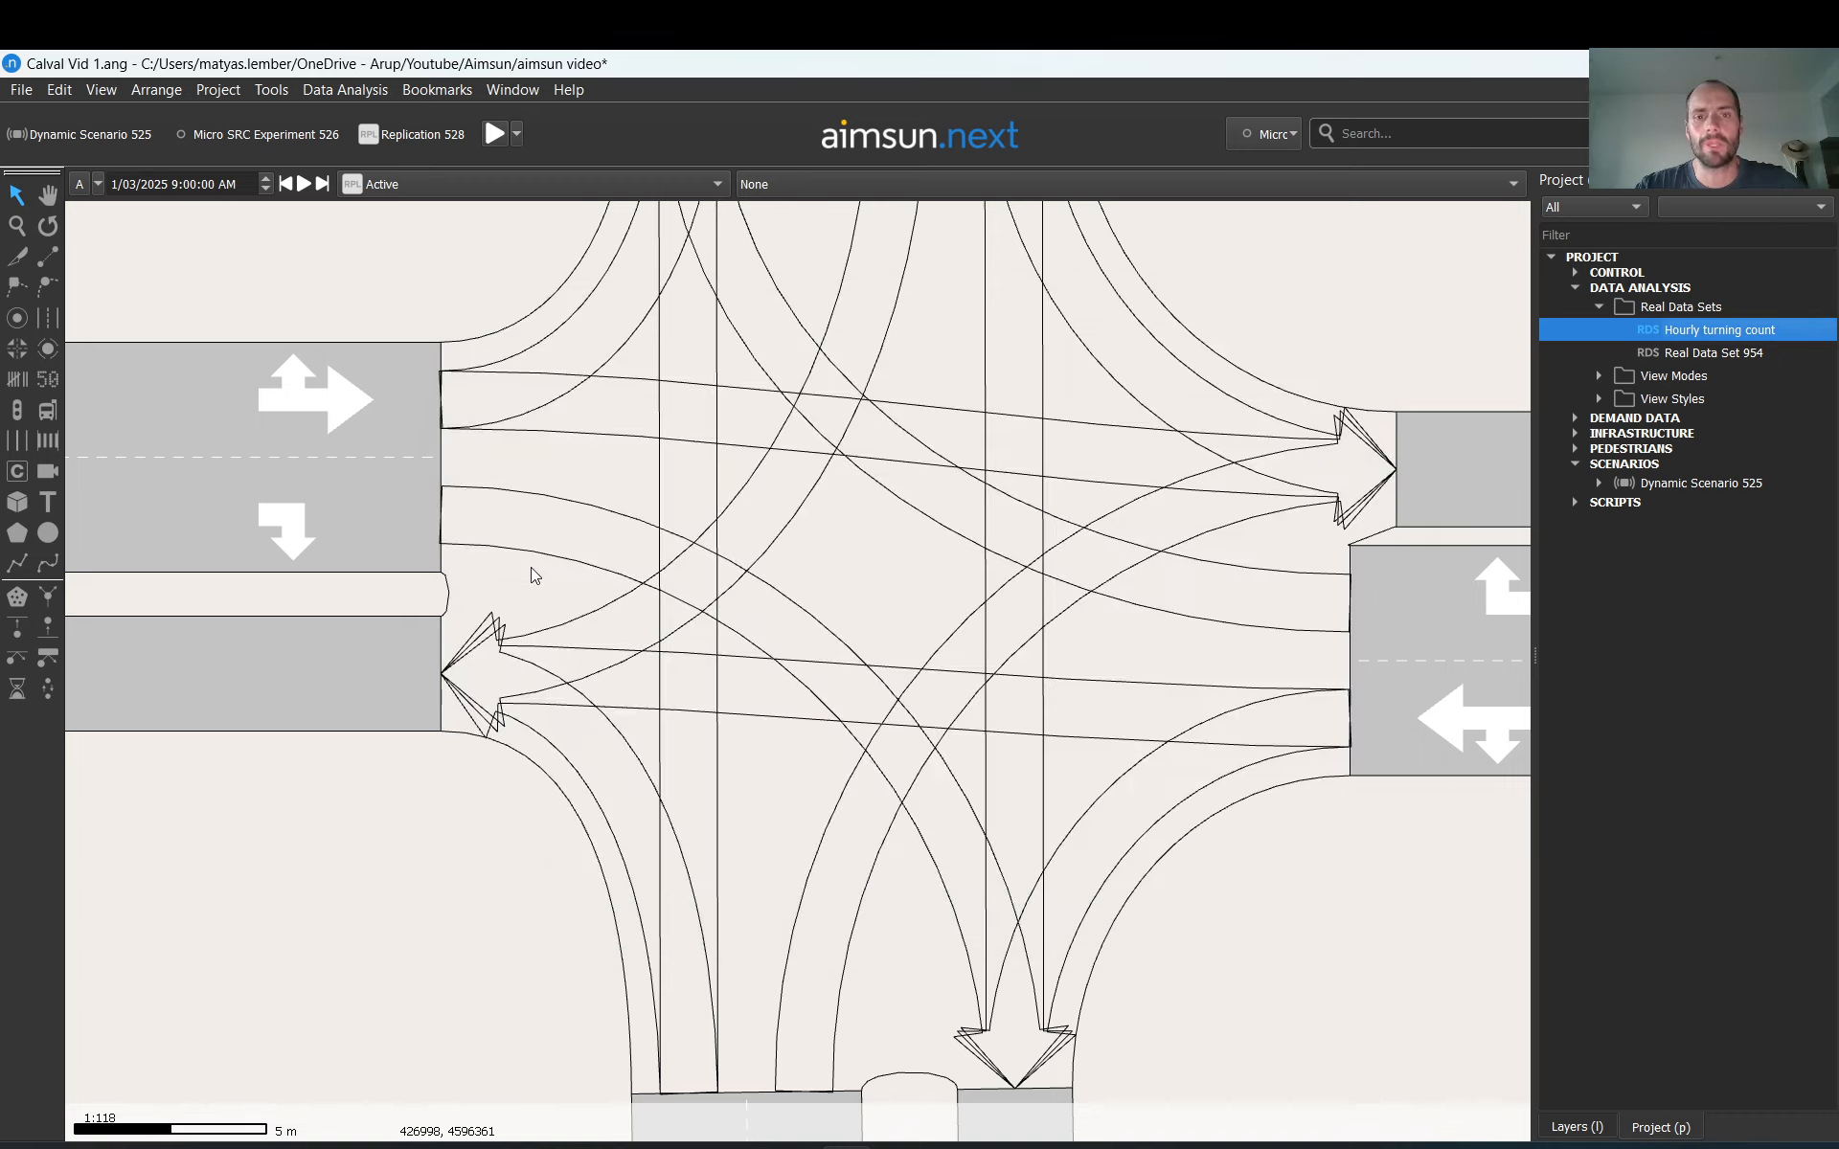
Step: Inspect the first two intersections of the network's top row and the eastbound section leaving the first one
{"action": "scroll", "coordinate": [530, 567], "scroll_direction": "down", "scroll_amount": 8}
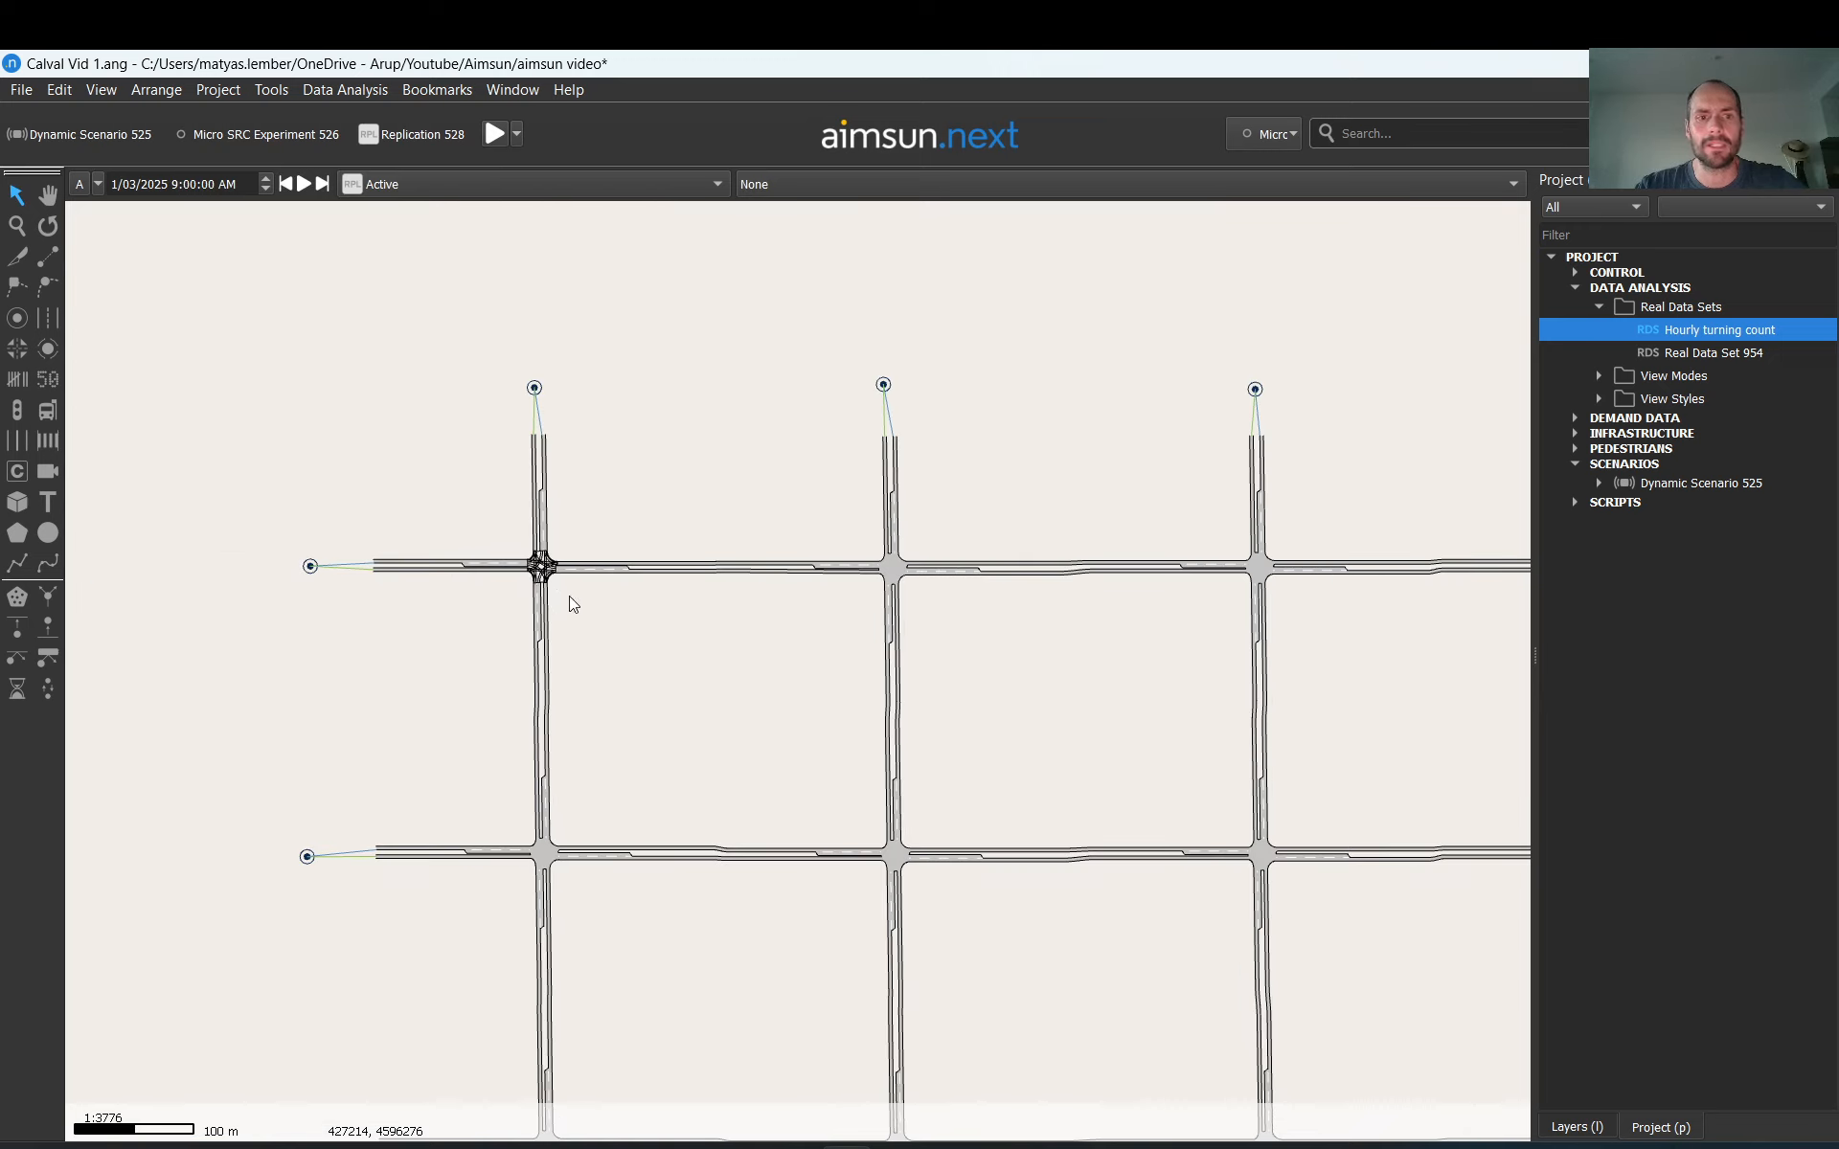
{"action": "left_click", "coordinate": [546, 573]}
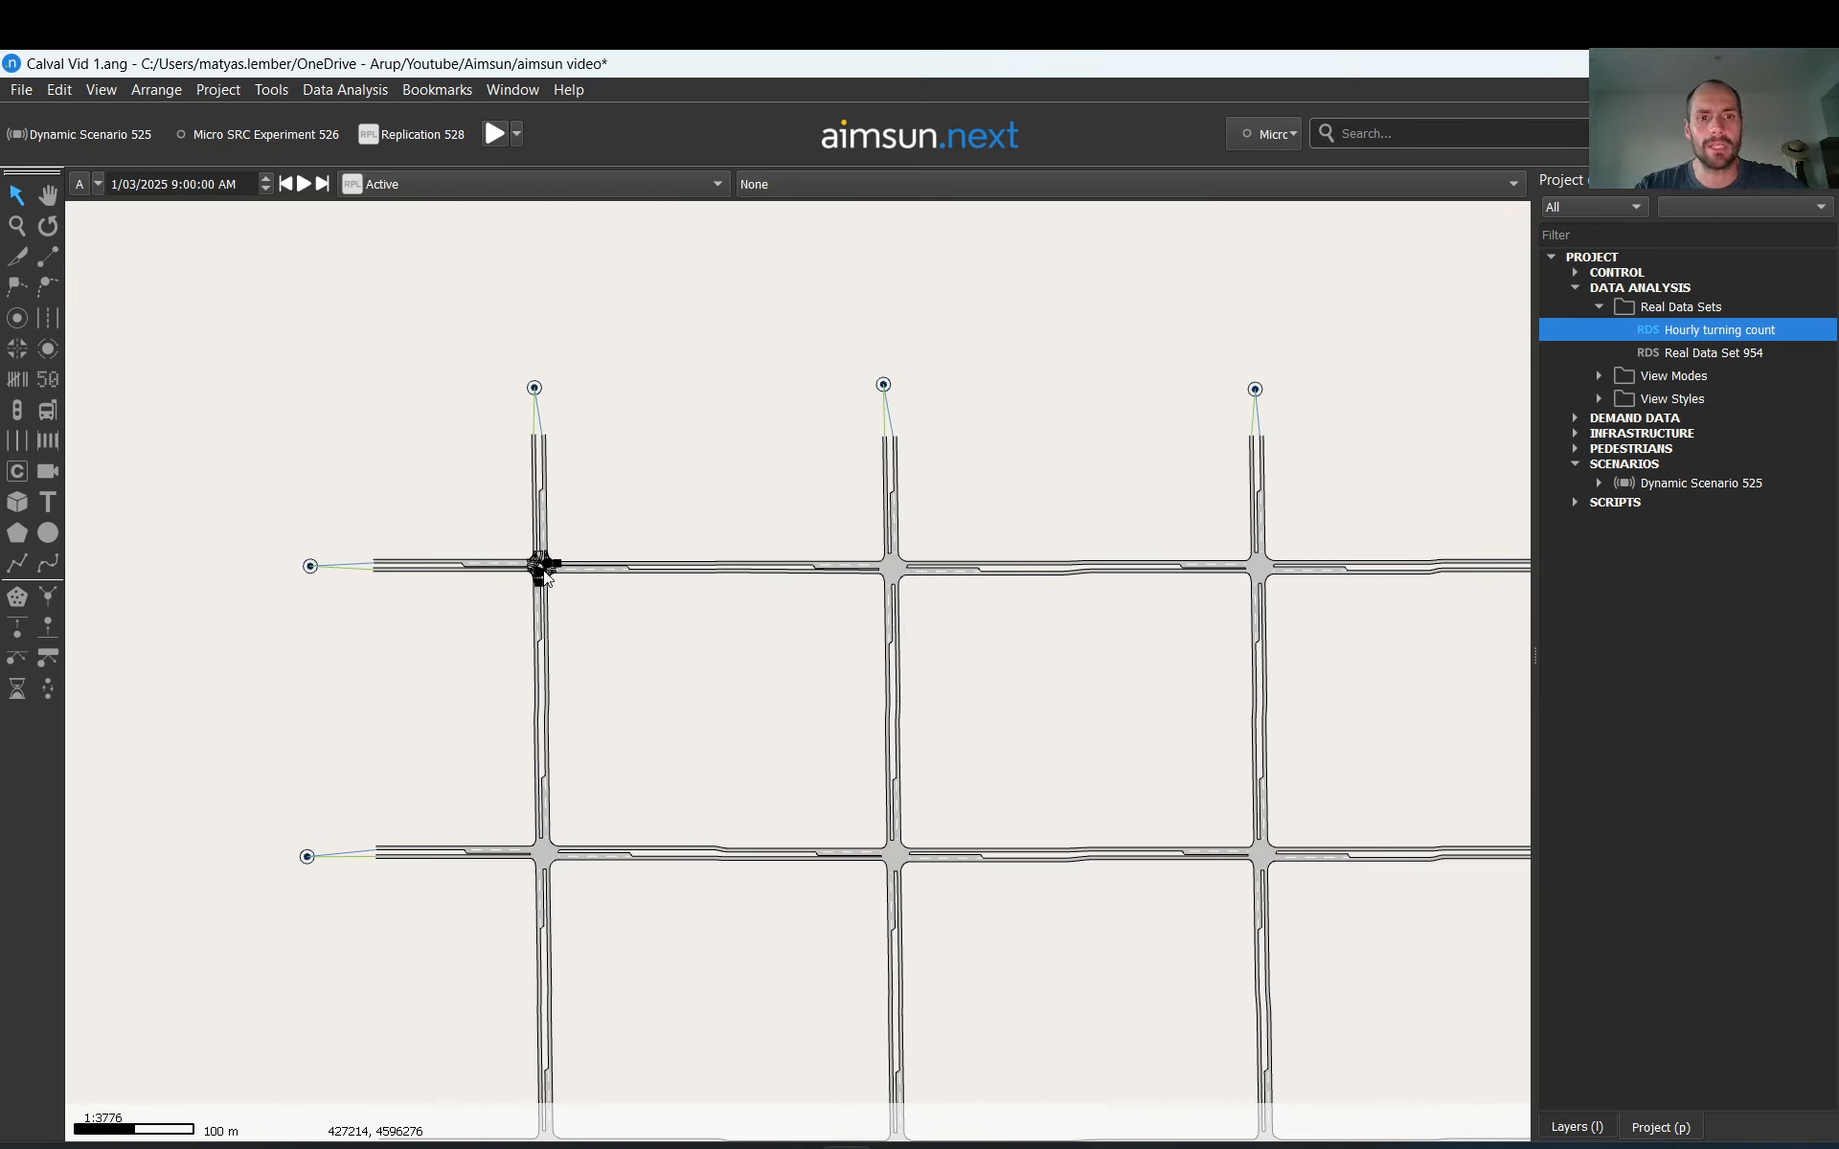
{"action": "left_click", "coordinate": [877, 572]}
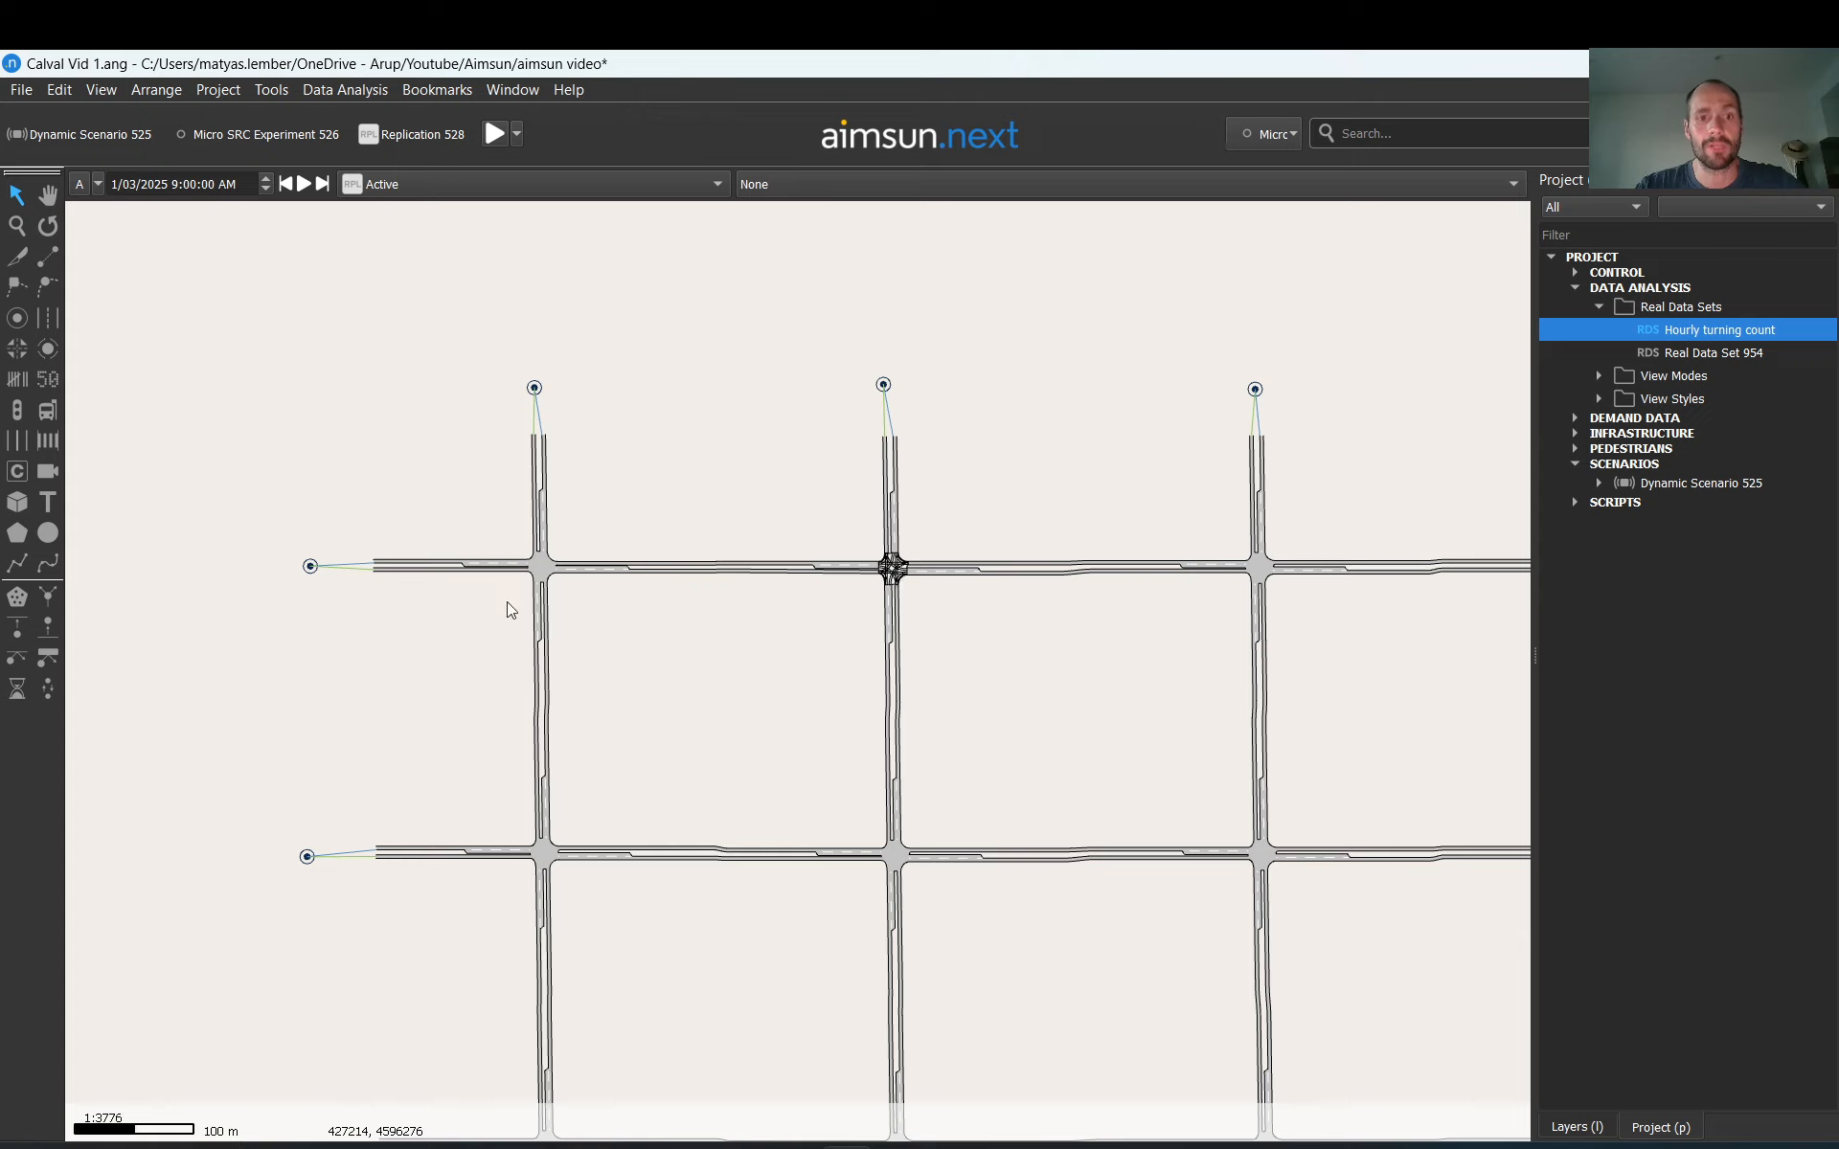
{"action": "left_click", "coordinate": [554, 569], "text": "shift"}
{"action": "left_click", "coordinate": [886, 563]}
{"action": "scroll", "coordinate": [556, 569], "scroll_direction": "up", "scroll_amount": 3}
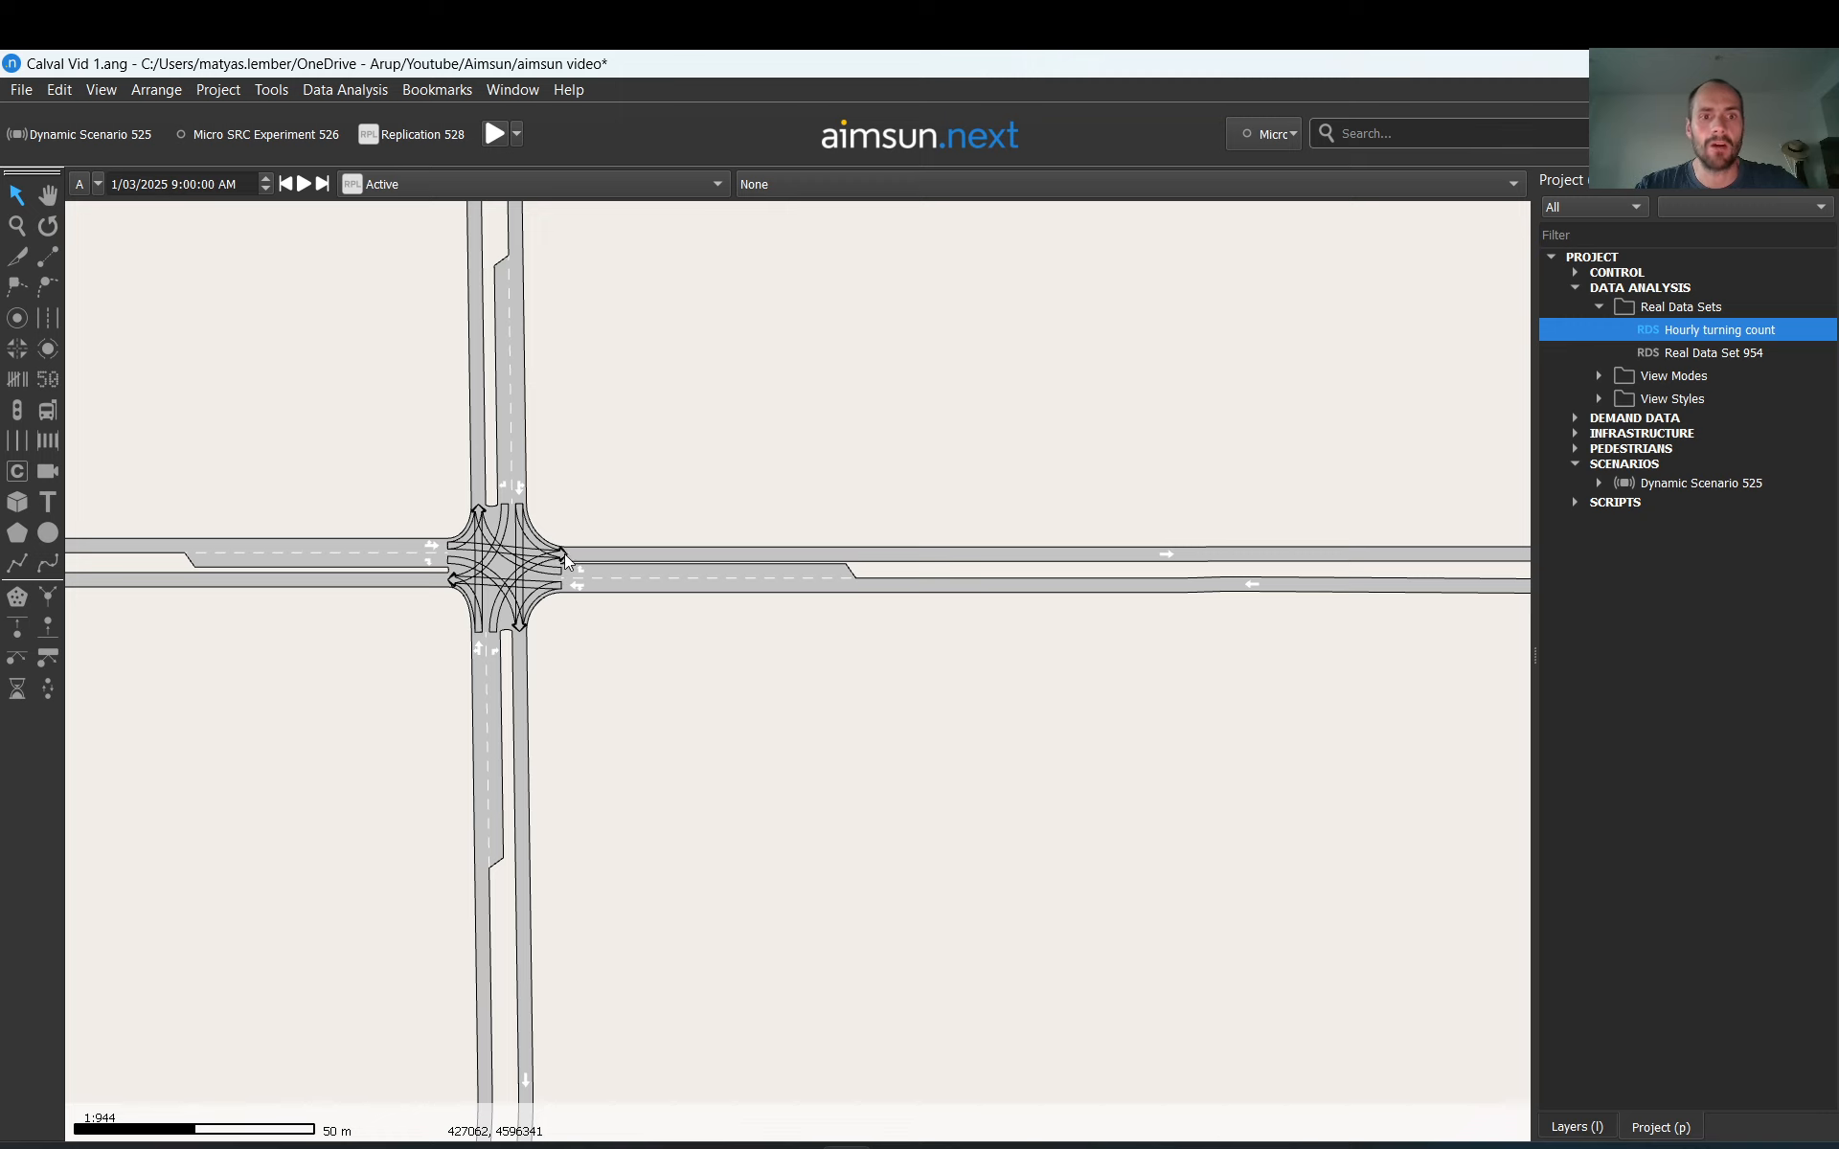
{"action": "scroll", "coordinate": [565, 554], "scroll_direction": "up", "scroll_amount": 3}
{"action": "left_click", "coordinate": [628, 568]}
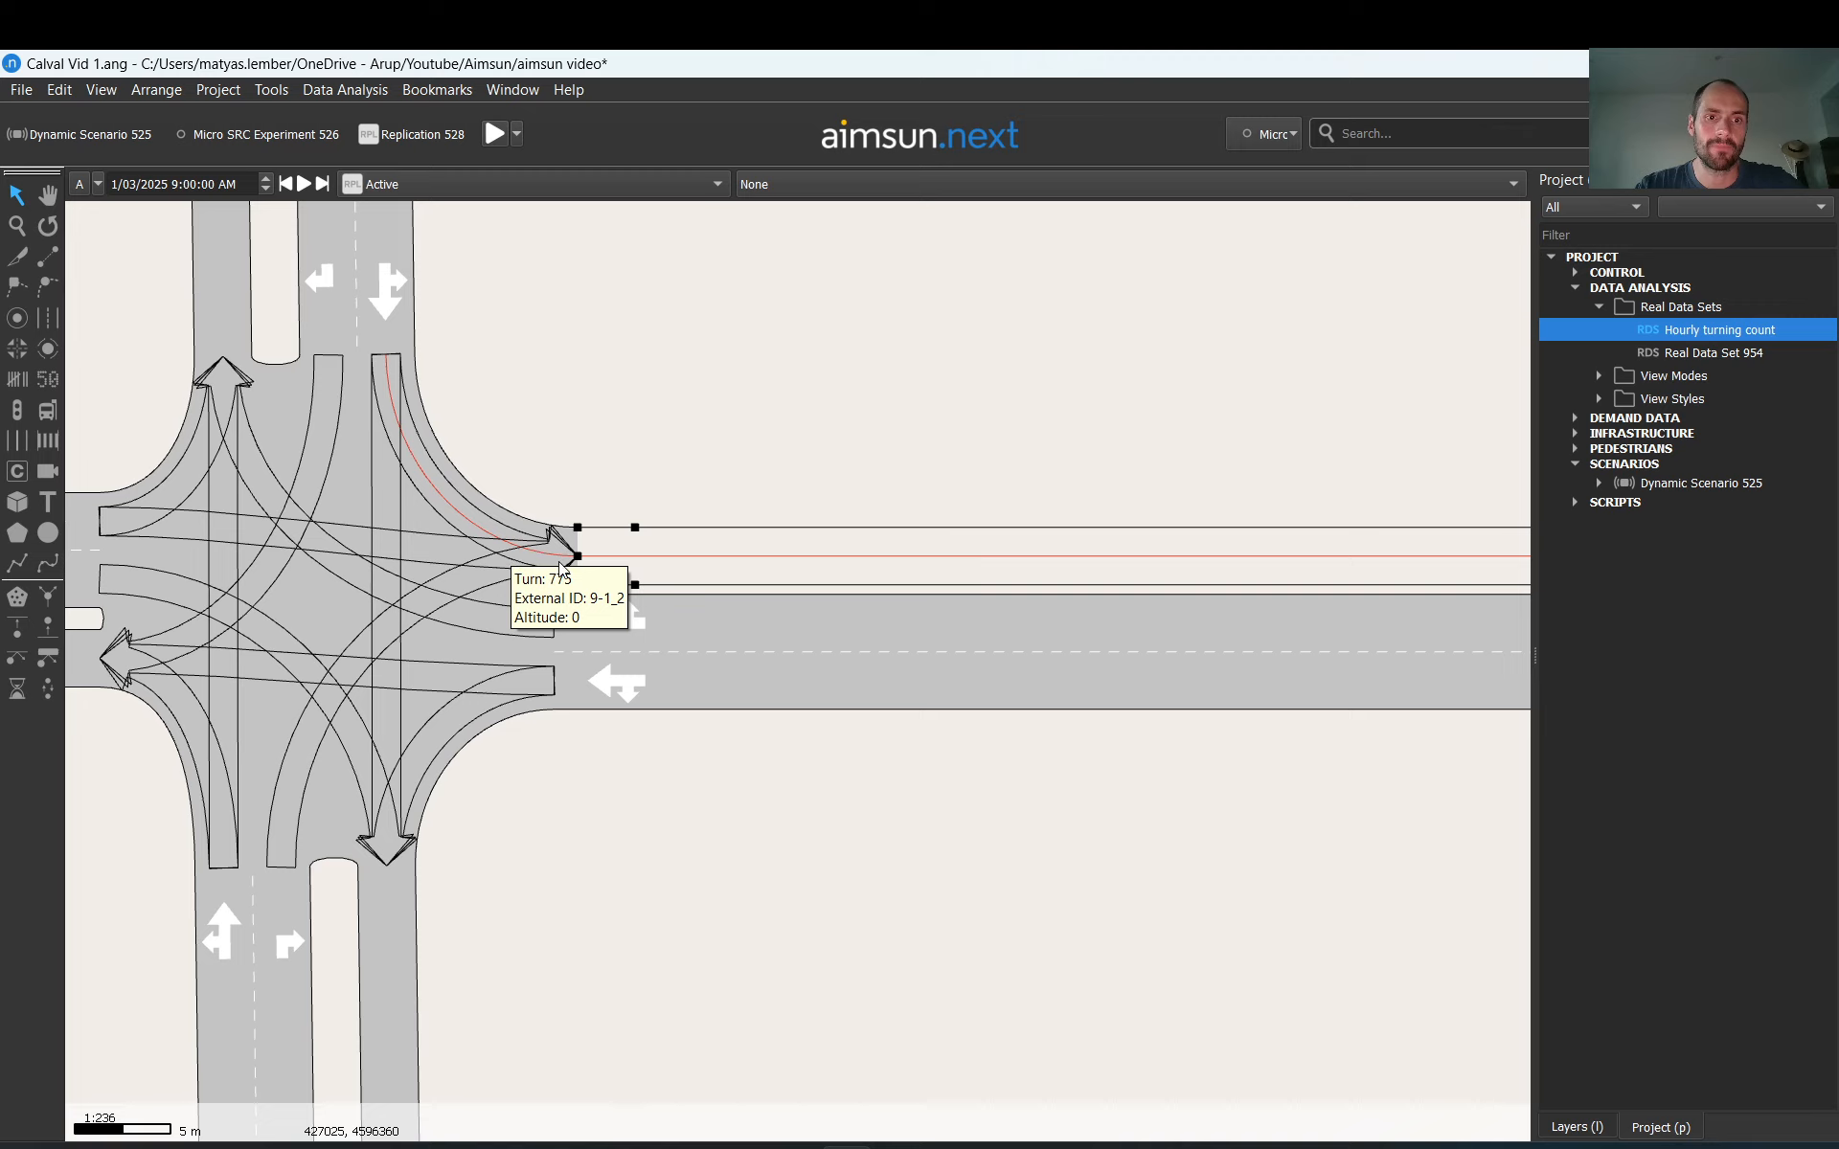
Step: Examine the through and southbound turns that the eastbound approach feeds at the second intersection
{"action": "scroll", "coordinate": [565, 569], "scroll_direction": "down", "scroll_amount": 5}
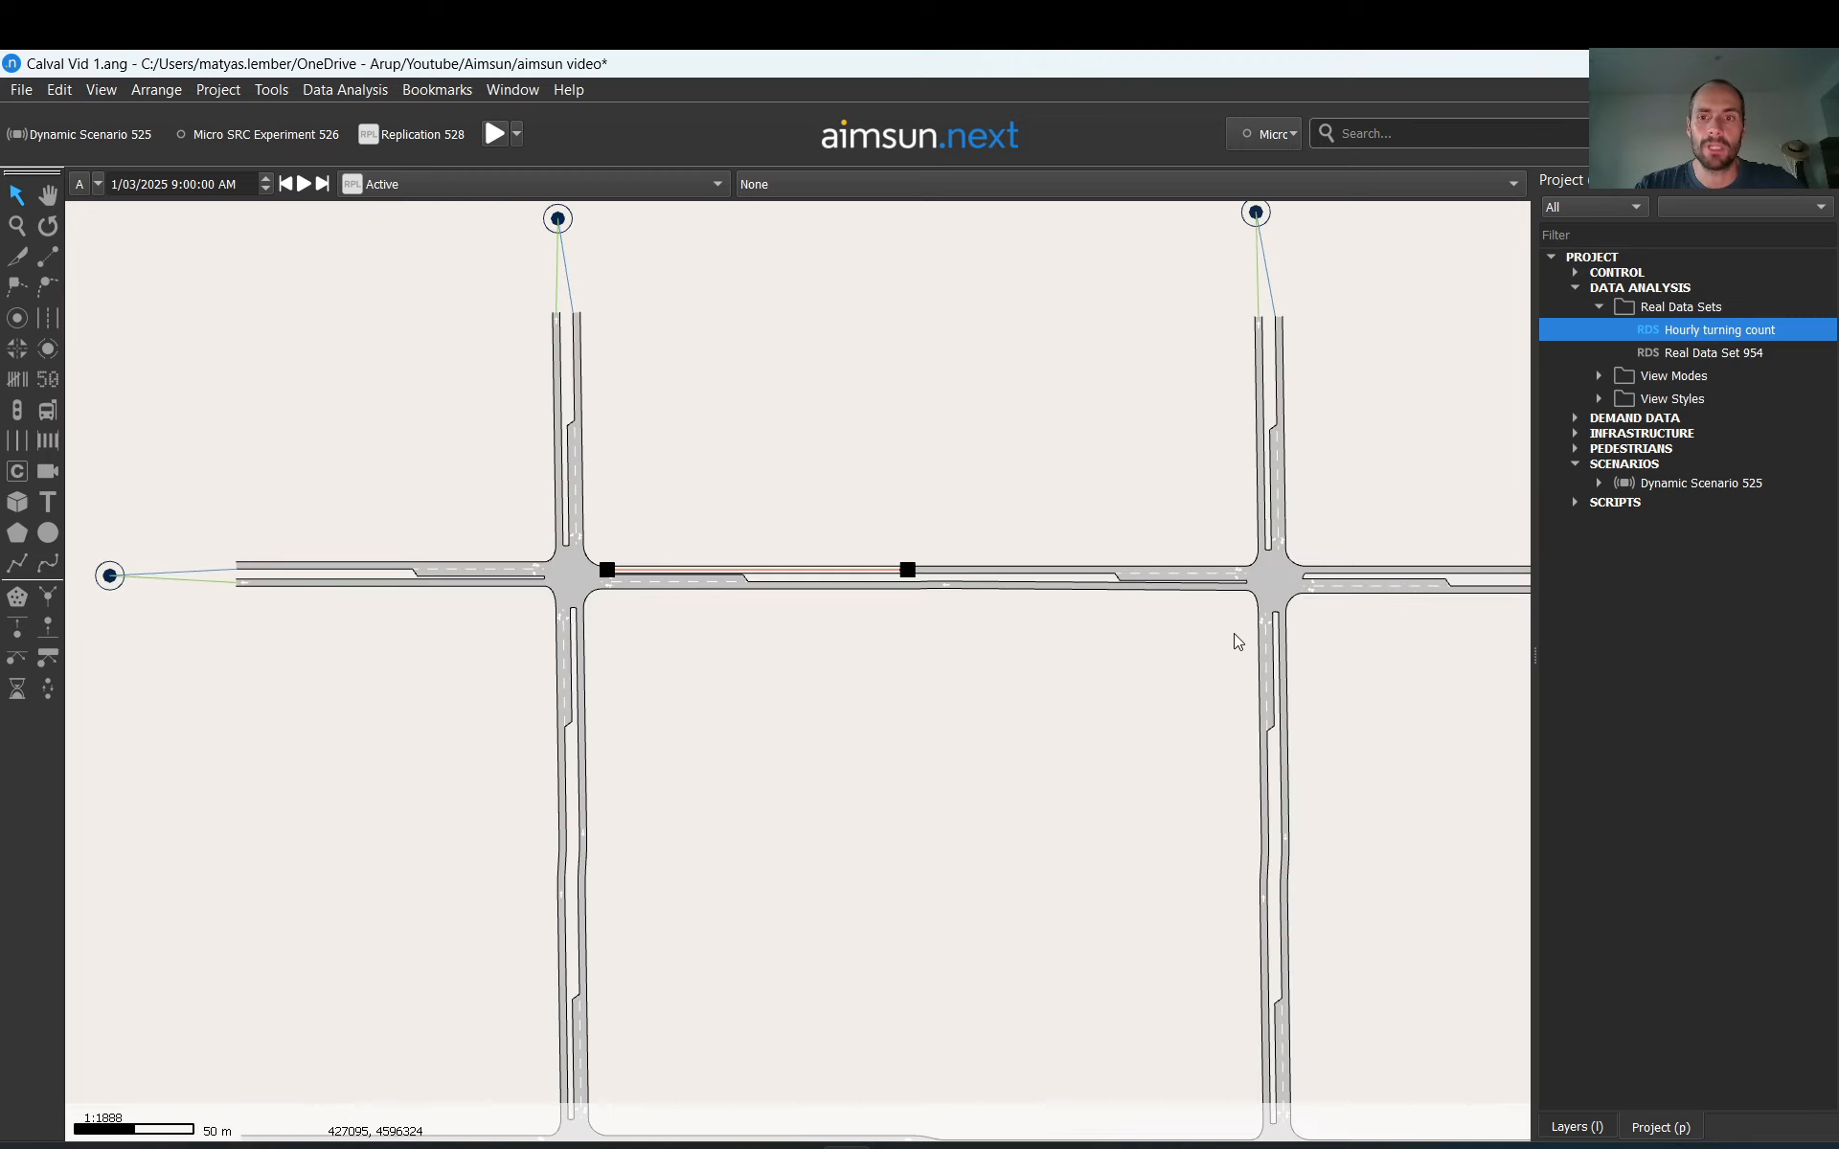
{"action": "scroll", "coordinate": [1272, 577], "scroll_direction": "up", "scroll_amount": 5}
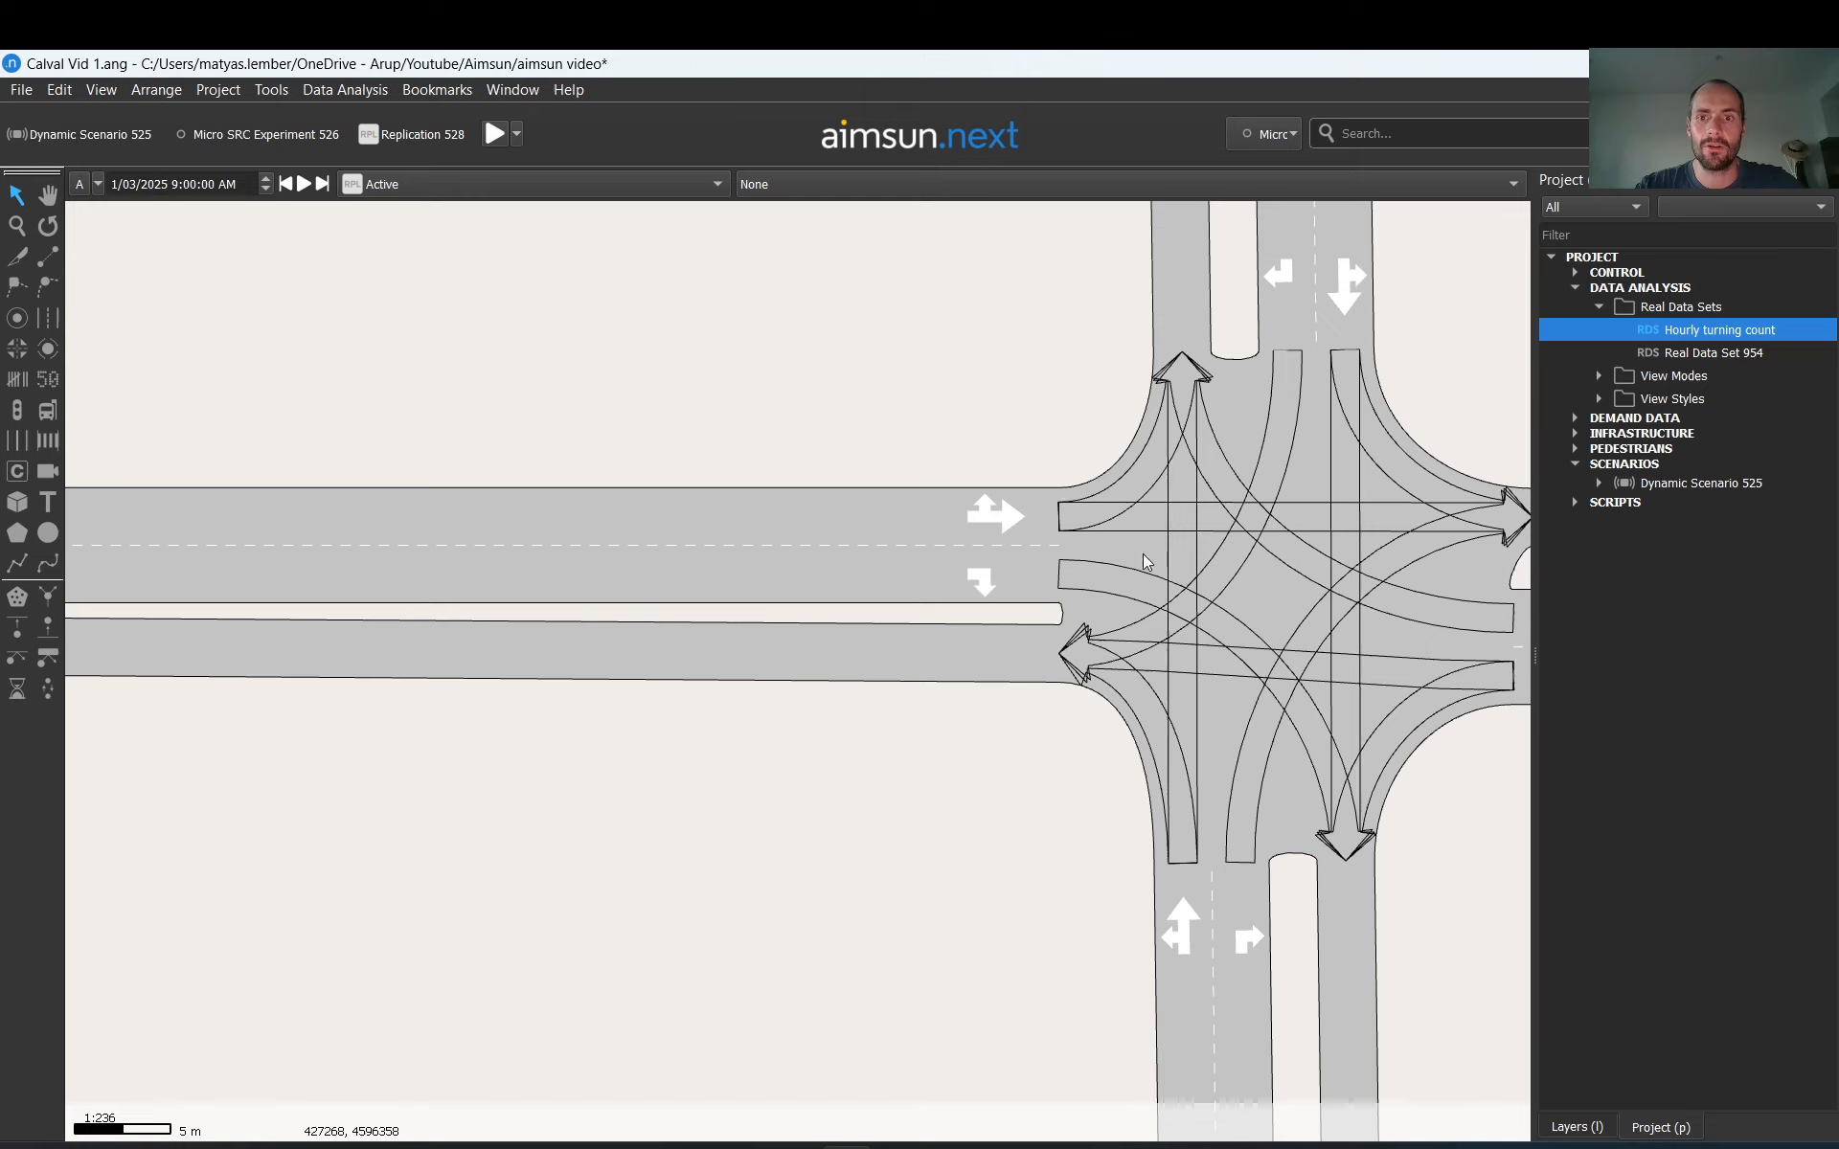
{"action": "left_click", "coordinate": [1083, 504]}
{"action": "left_click", "coordinate": [1164, 527]}
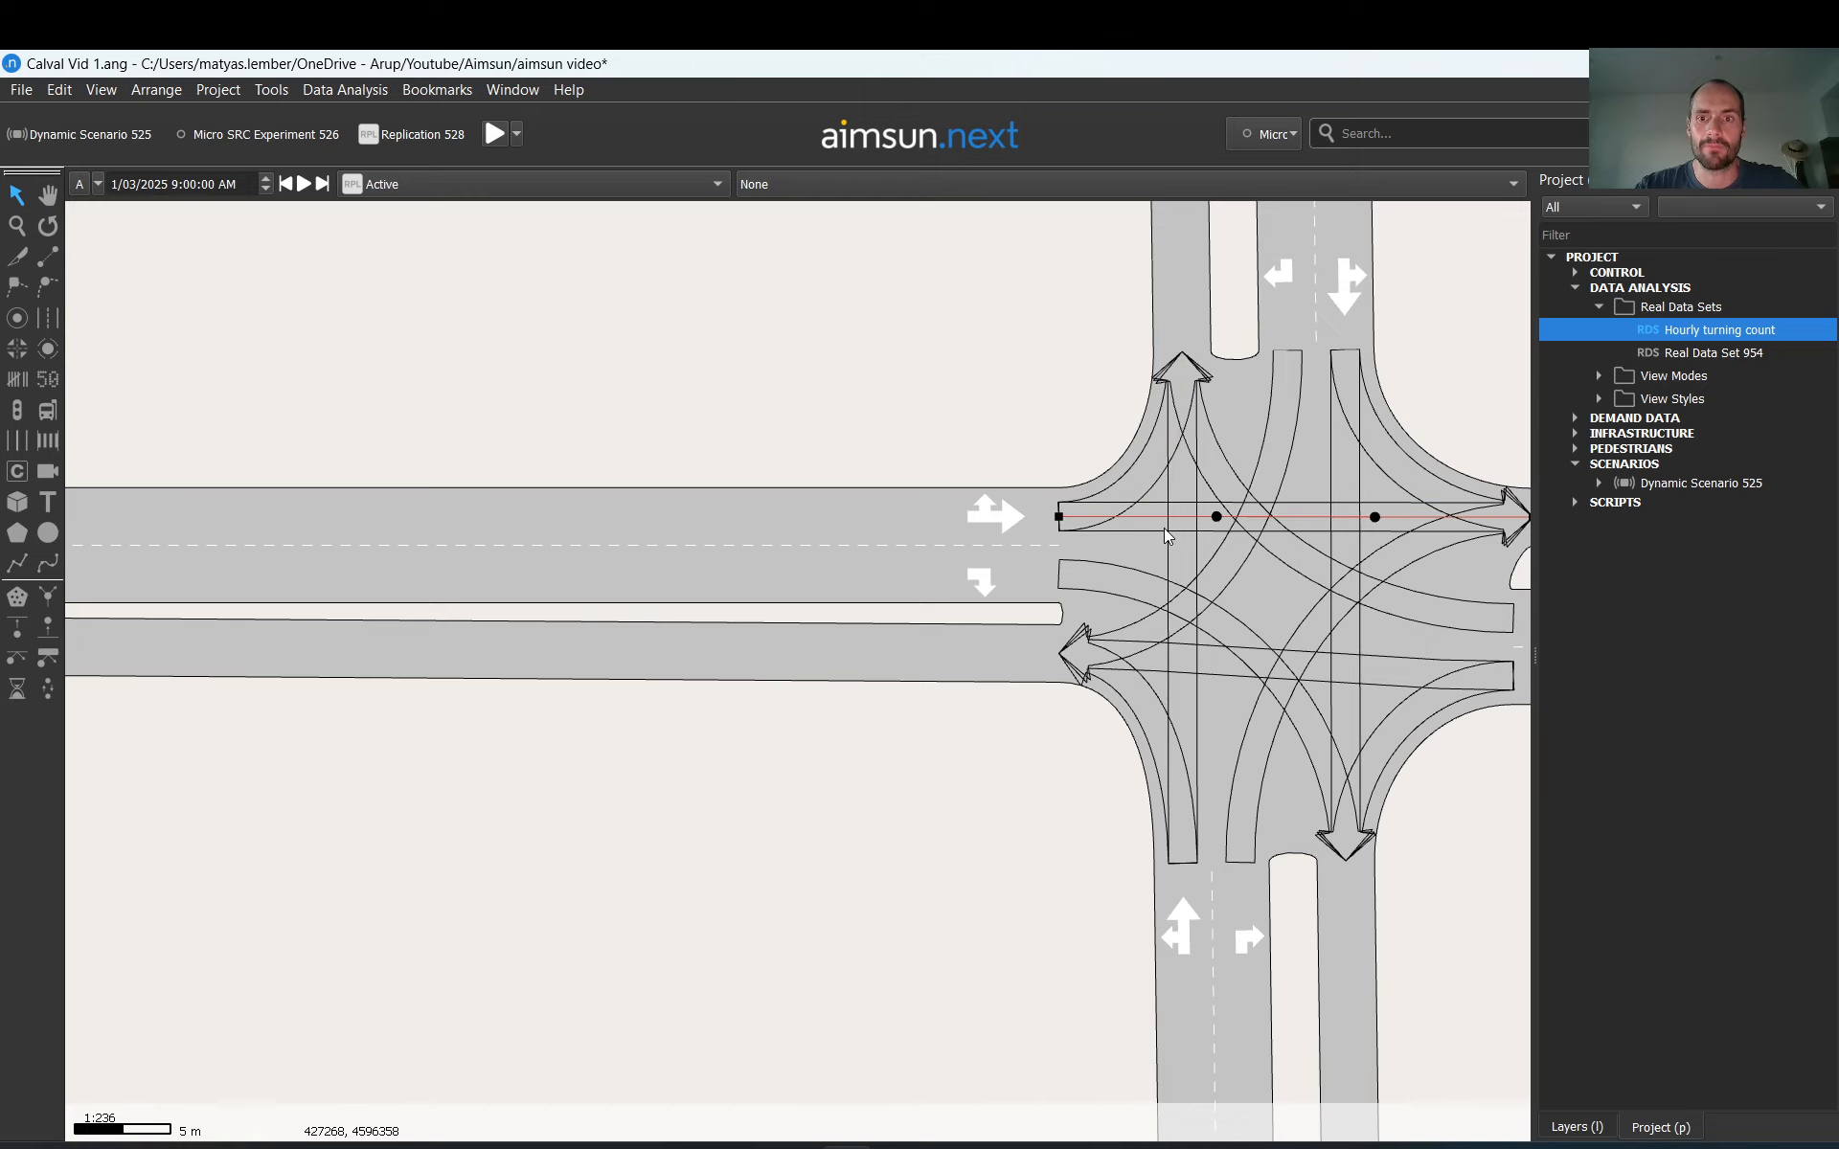
{"action": "left_click", "coordinate": [1107, 592]}
Step: Reopen Retrieve & Check for Hourly turning count and review the maximum distance, minimum flow difference and minimum flow value parameters
{"action": "right_click", "coordinate": [1725, 335]}
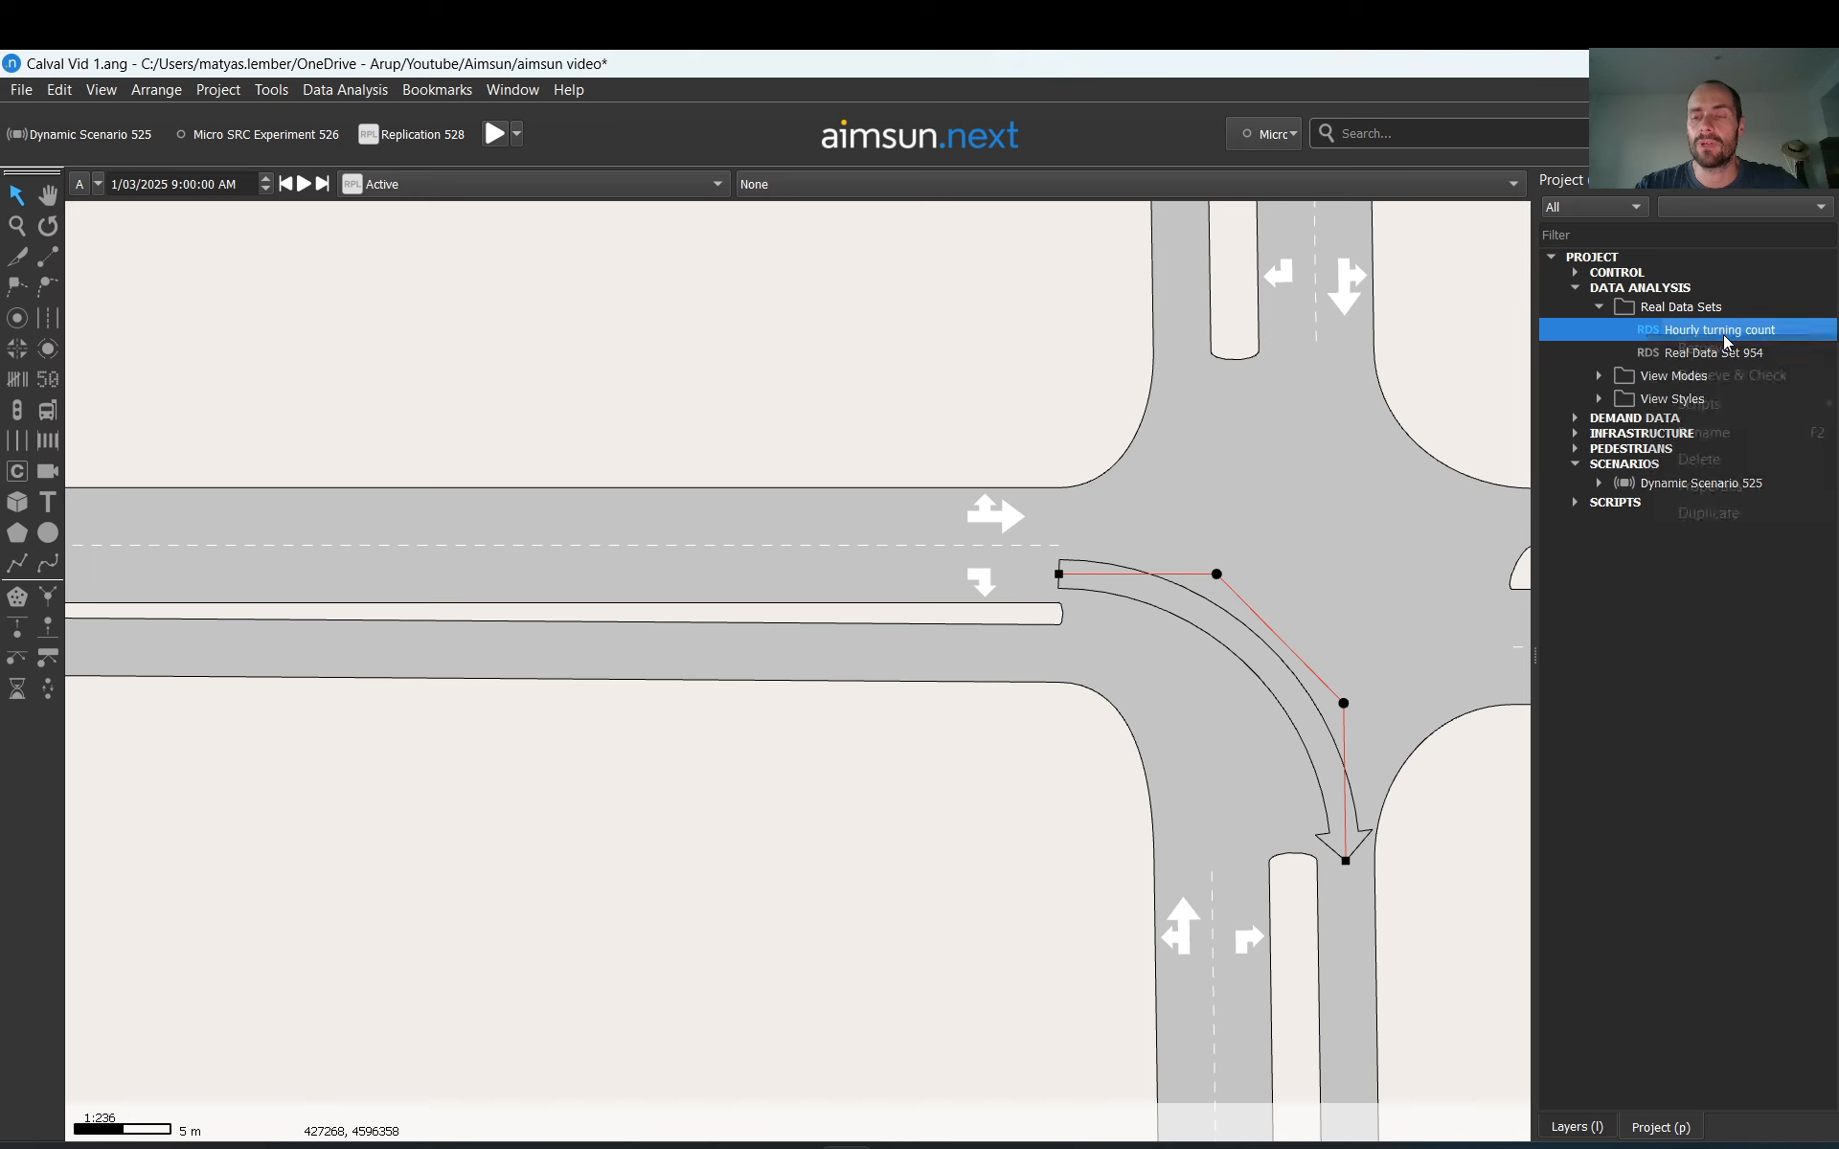
{"action": "left_click", "coordinate": [1716, 375]}
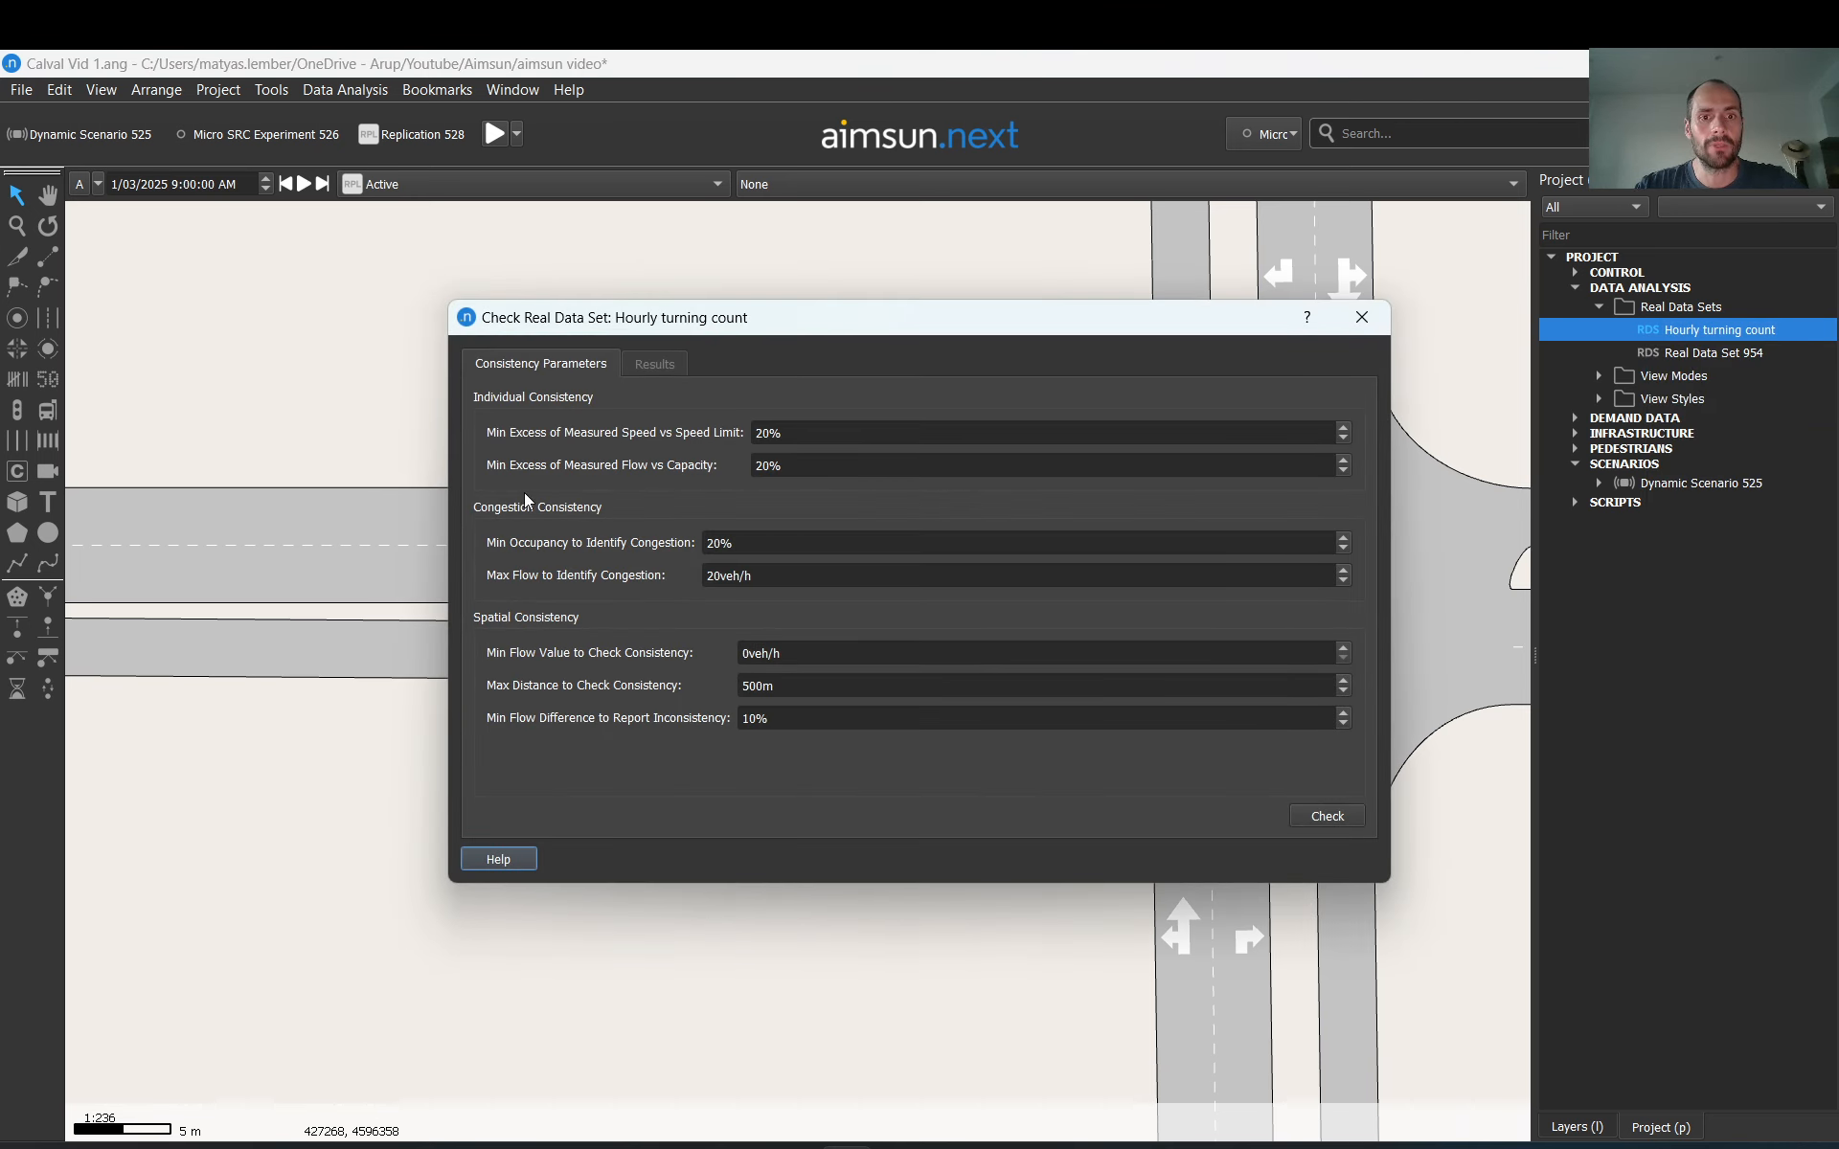
{"action": "double_click", "coordinate": [774, 688]}
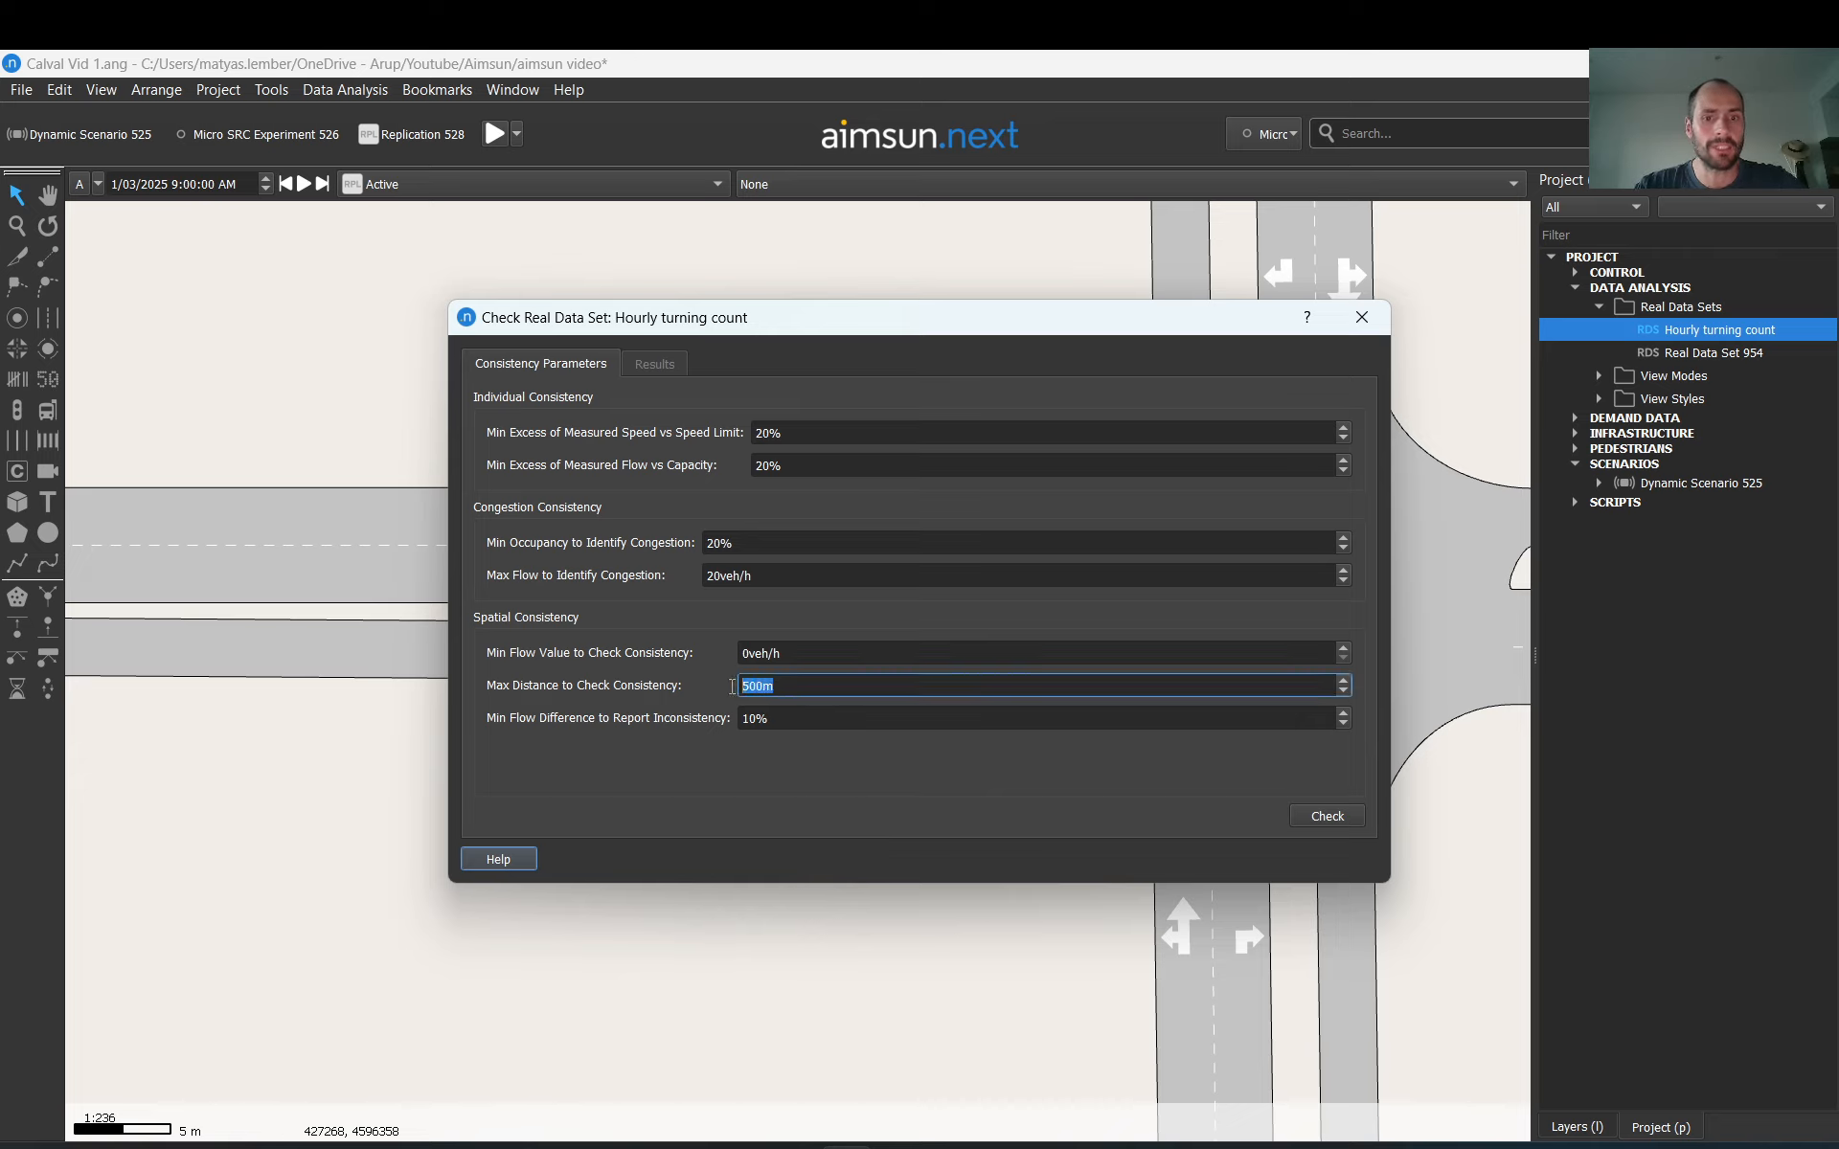
{"action": "left_click", "coordinate": [811, 717]}
{"action": "double_click", "coordinate": [812, 718]}
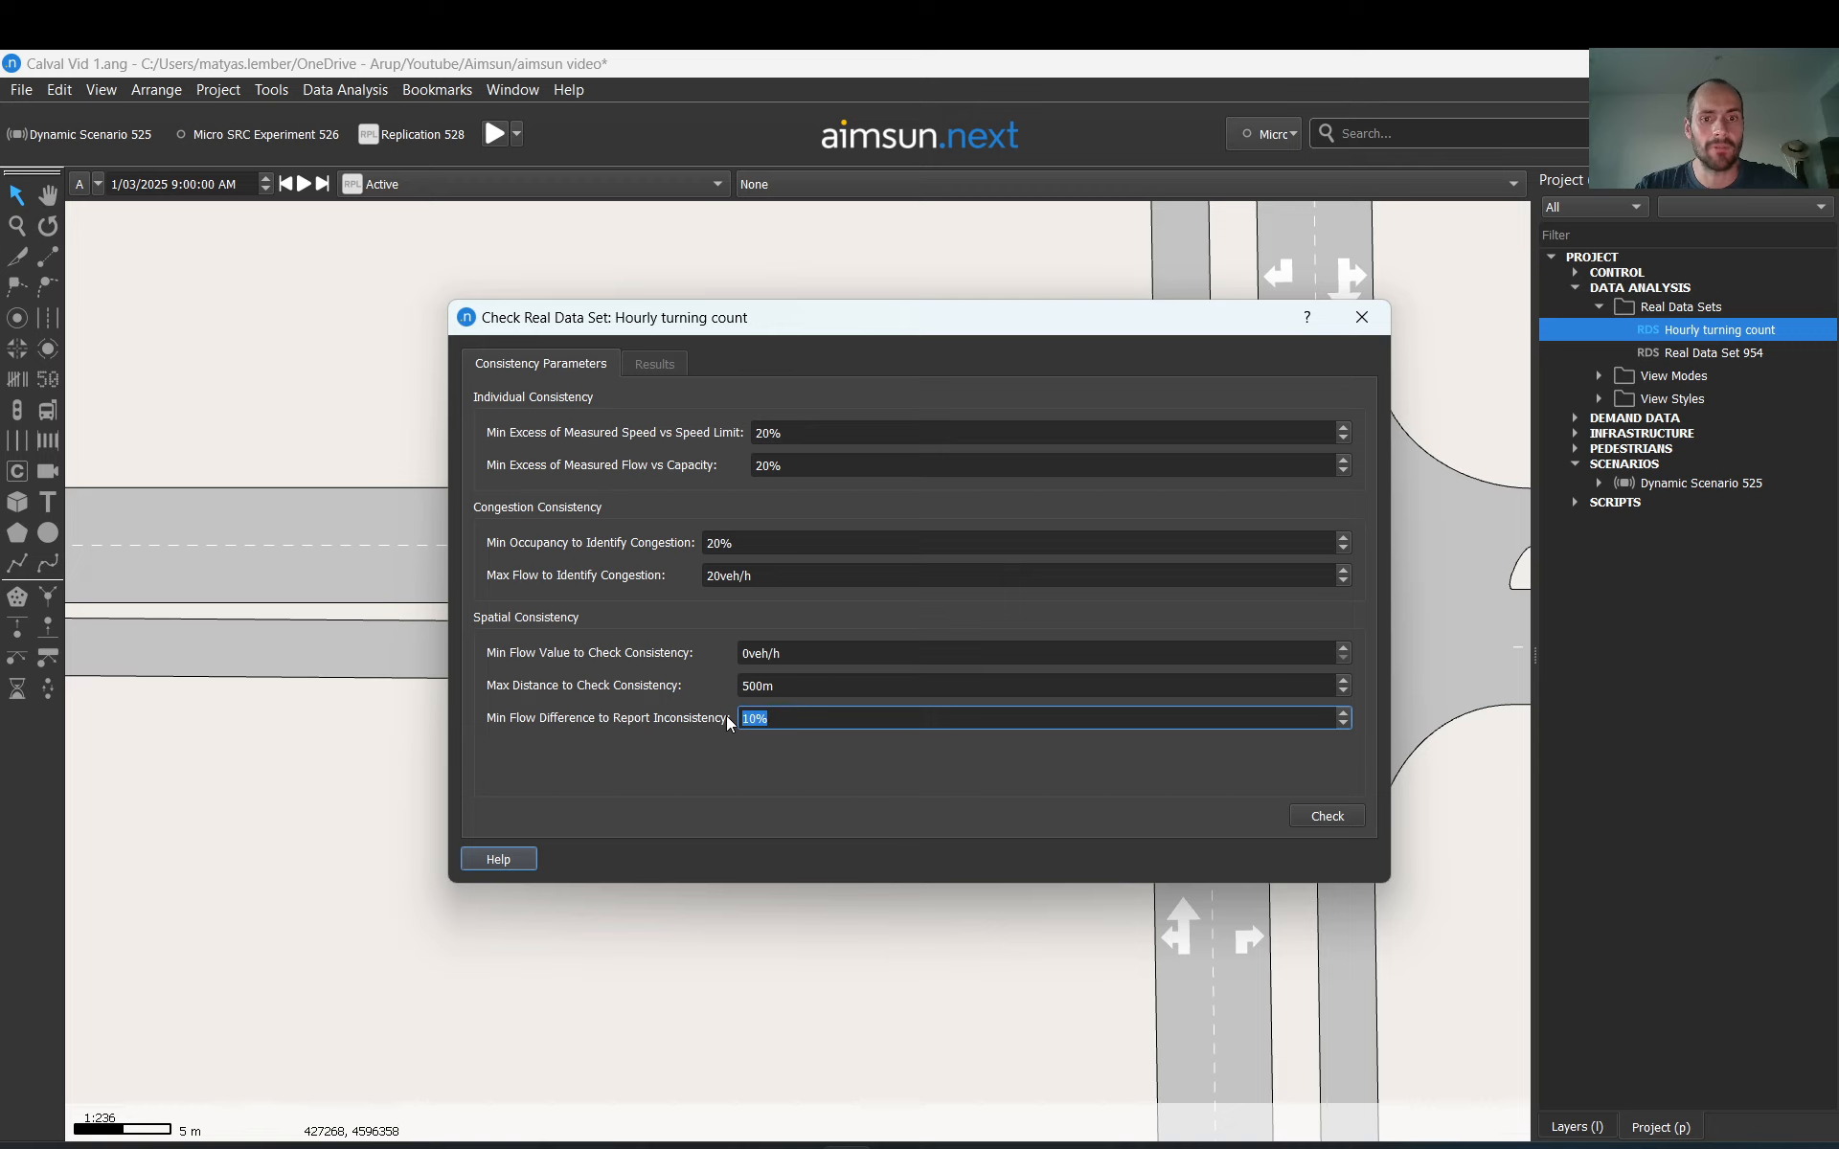
{"action": "double_click", "coordinate": [755, 650]}
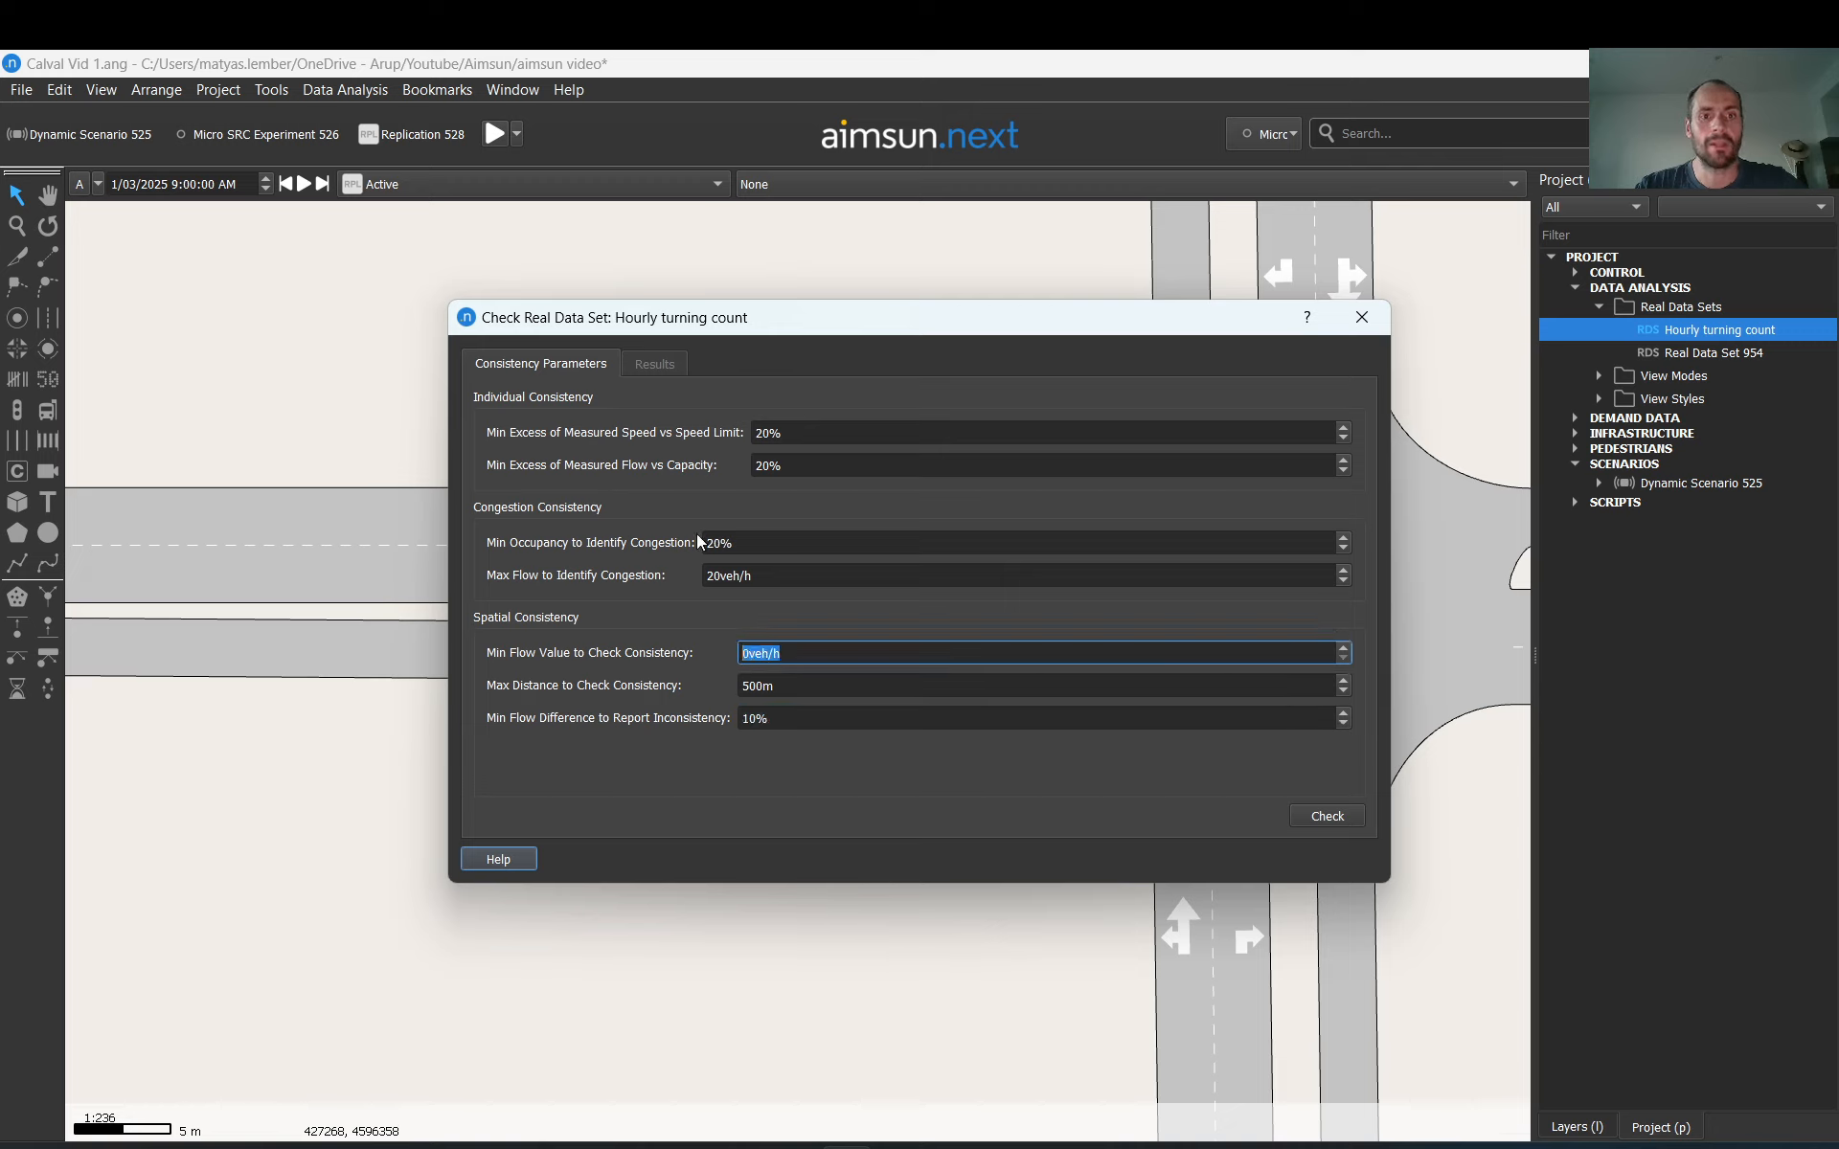
{"action": "left_click", "coordinate": [611, 519]}
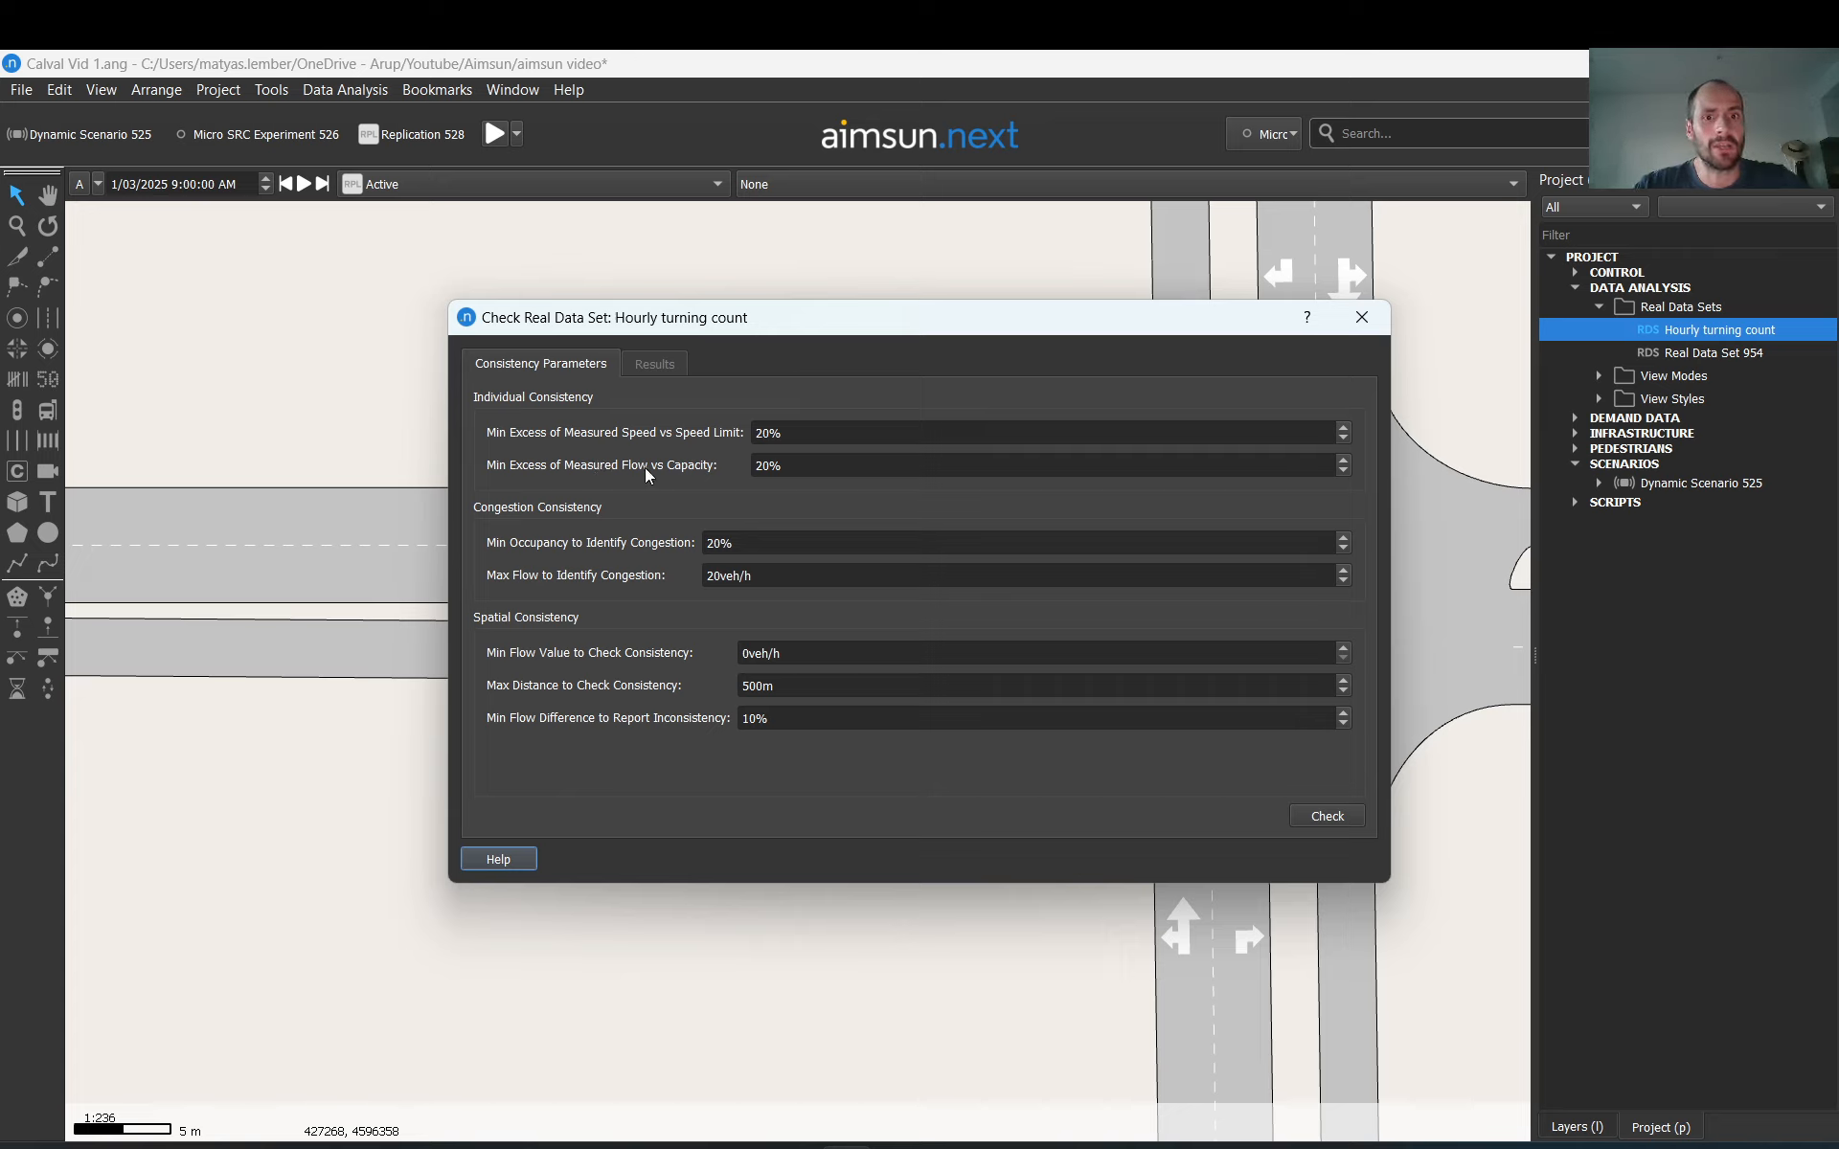
Step: Examine the road sections between neighbouring intersections with the consistency parameters open, and close the check dialog
{"action": "scroll", "coordinate": [247, 537], "scroll_direction": "down", "scroll_amount": 5}
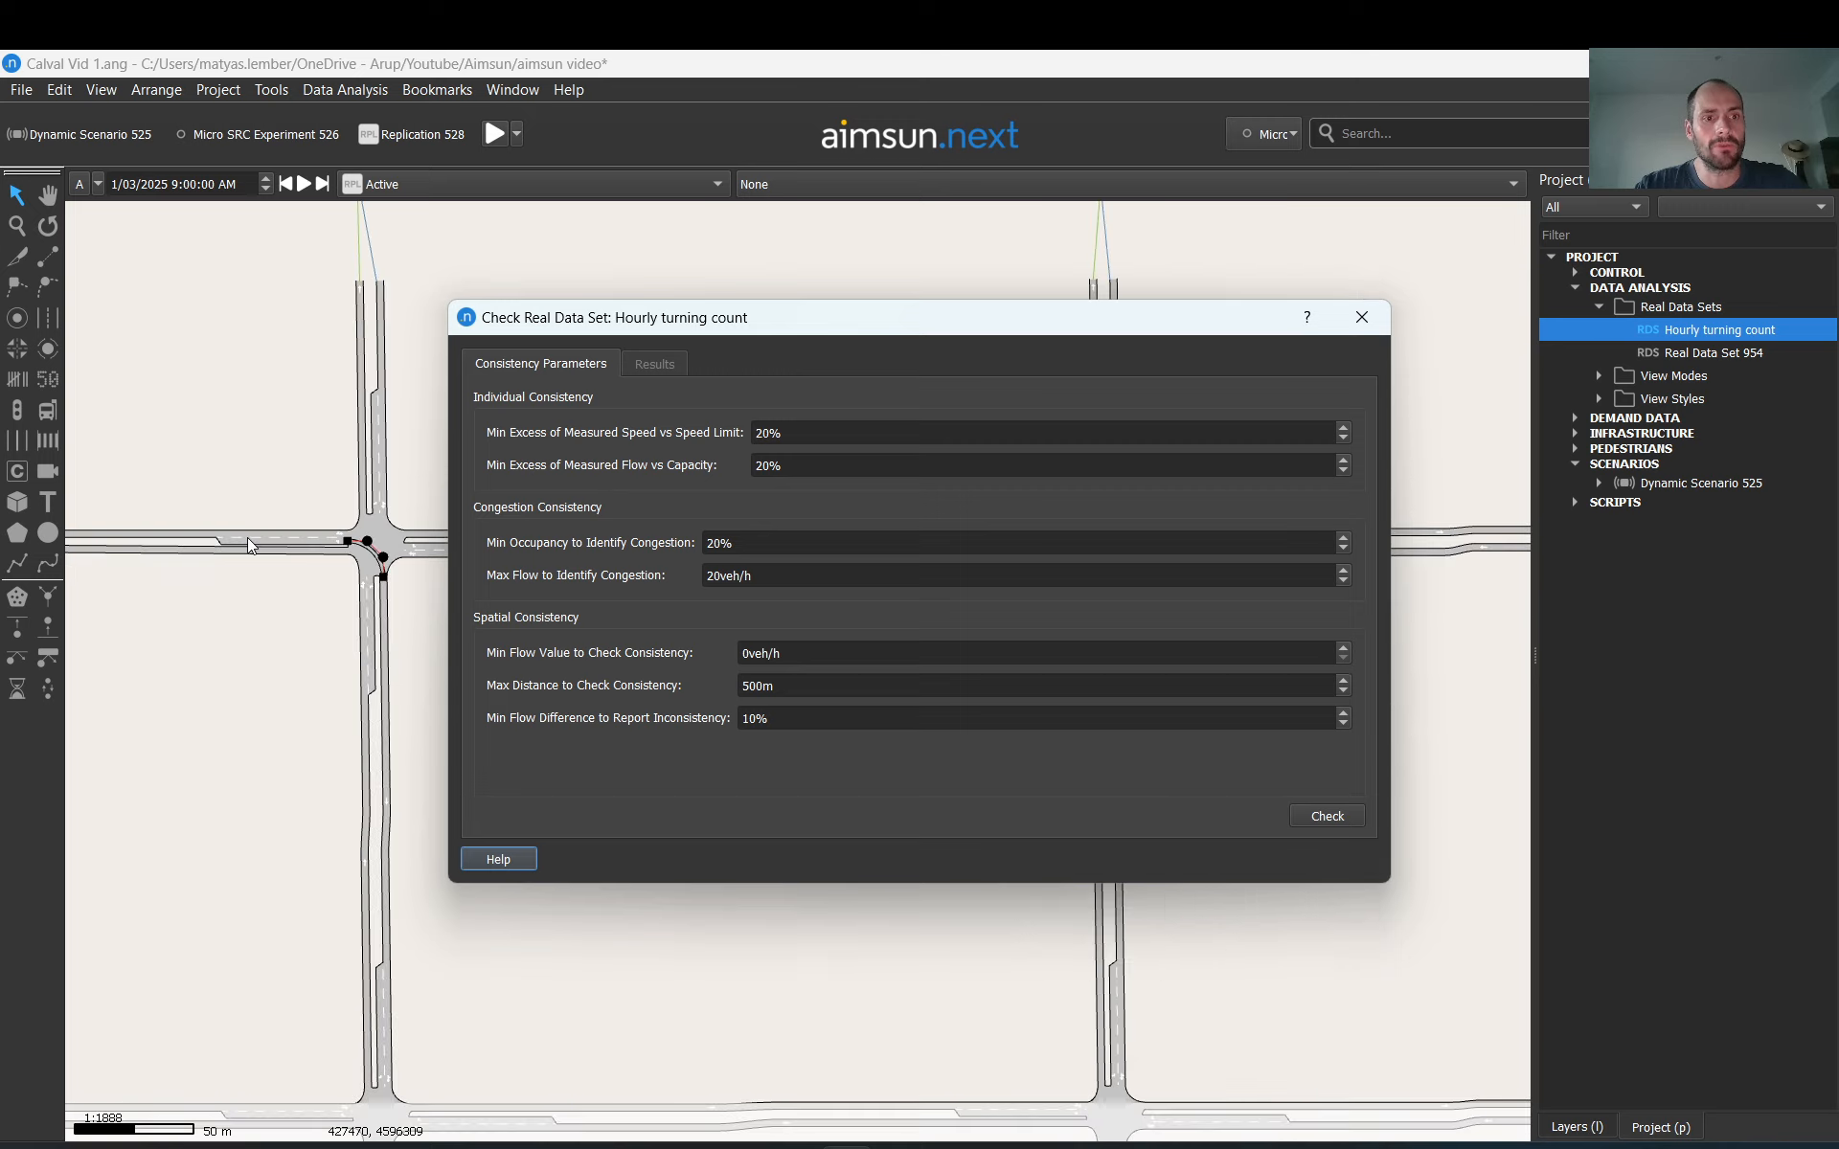
{"action": "scroll", "coordinate": [279, 536], "scroll_direction": "up", "scroll_amount": 5}
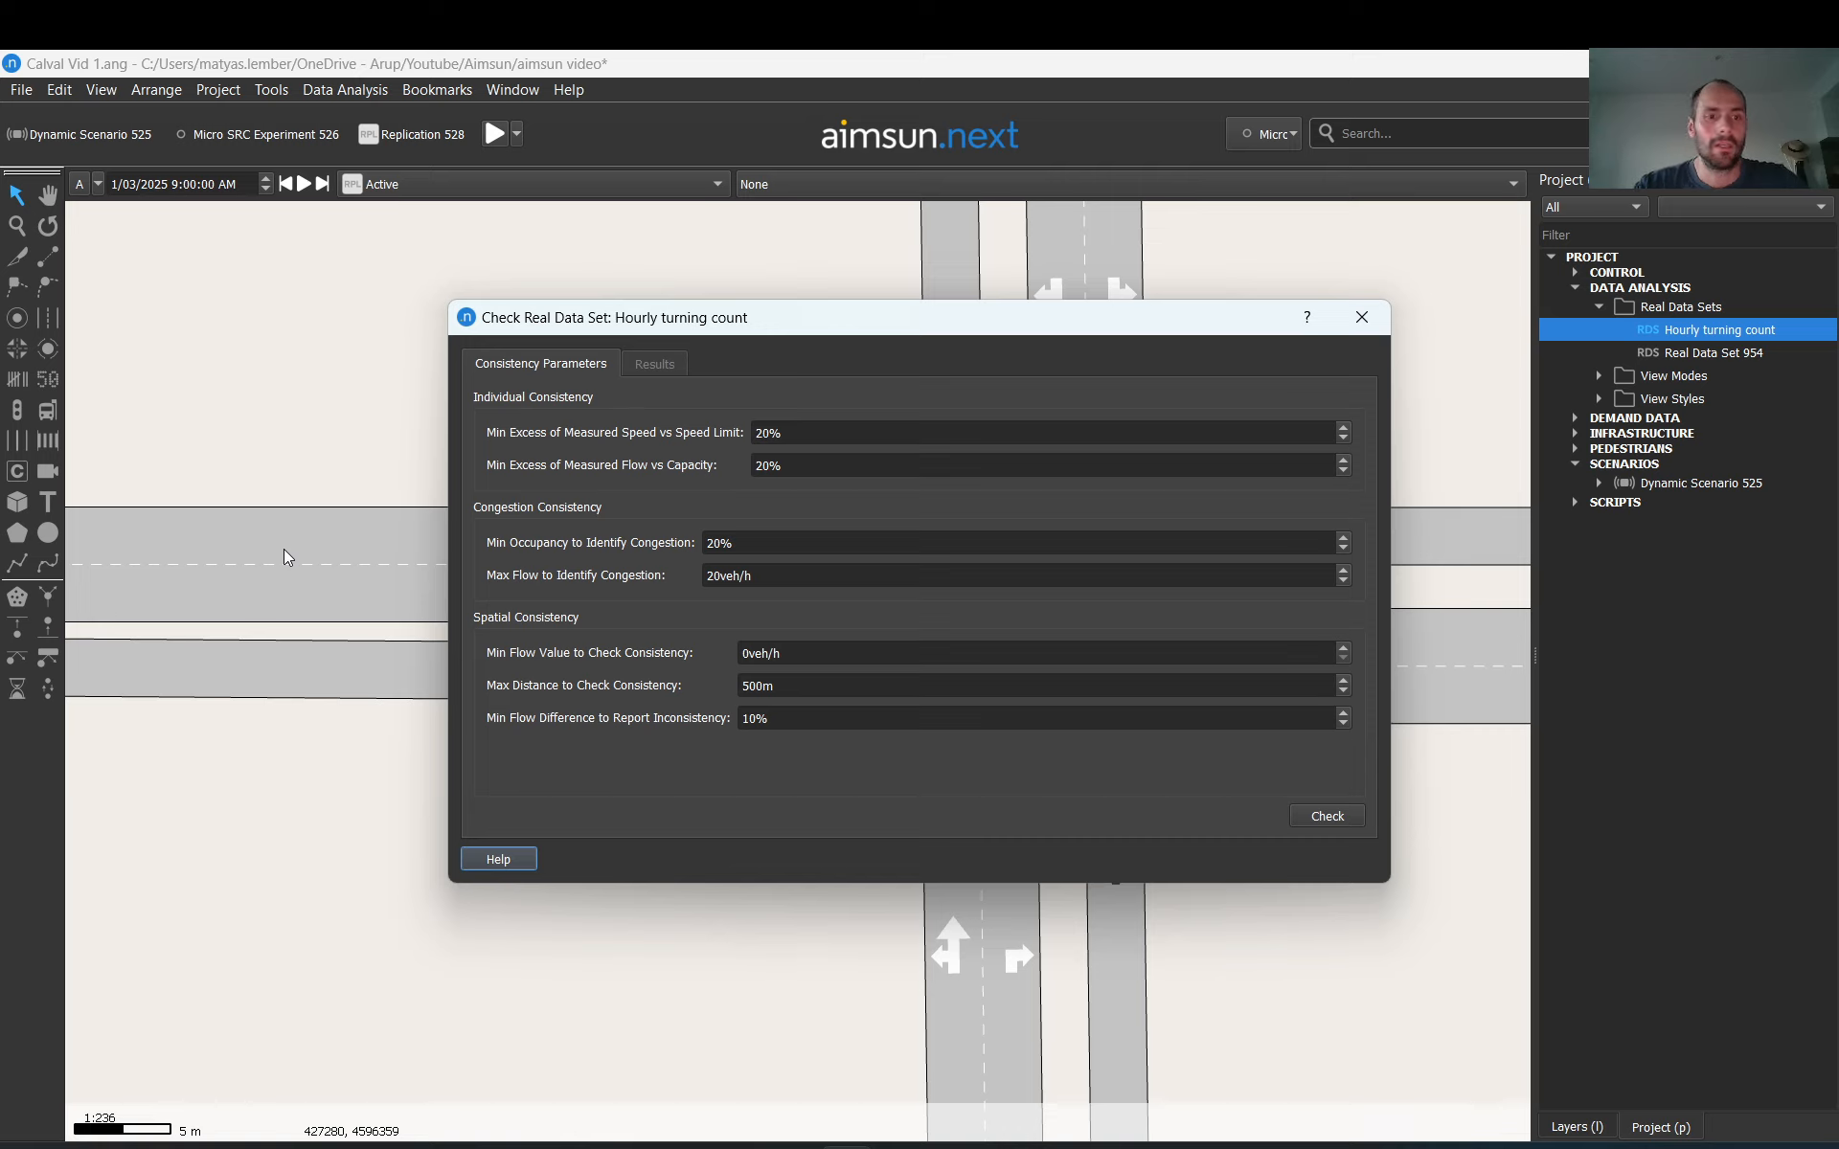
{"action": "scroll", "coordinate": [284, 549], "scroll_direction": "down", "scroll_amount": 5}
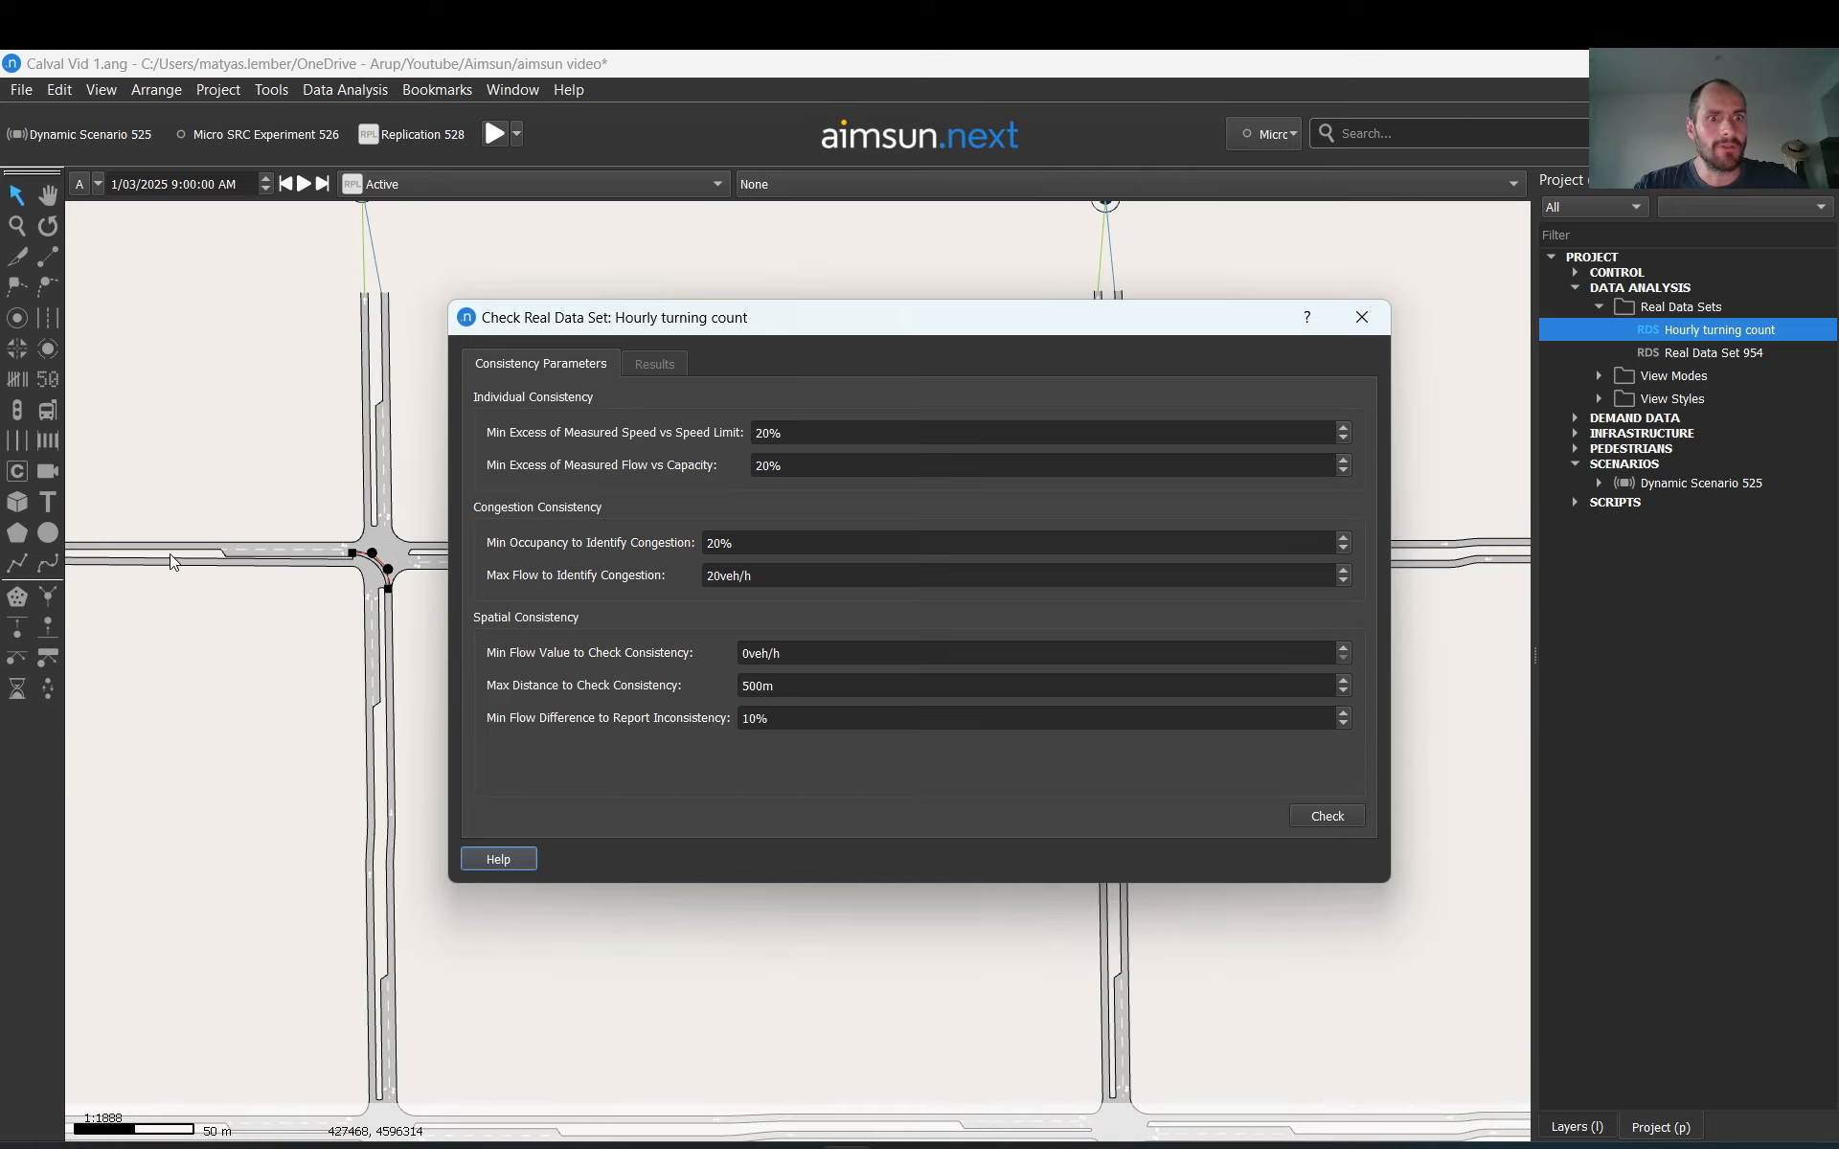
{"action": "scroll", "coordinate": [154, 549], "scroll_direction": "up", "scroll_amount": 5}
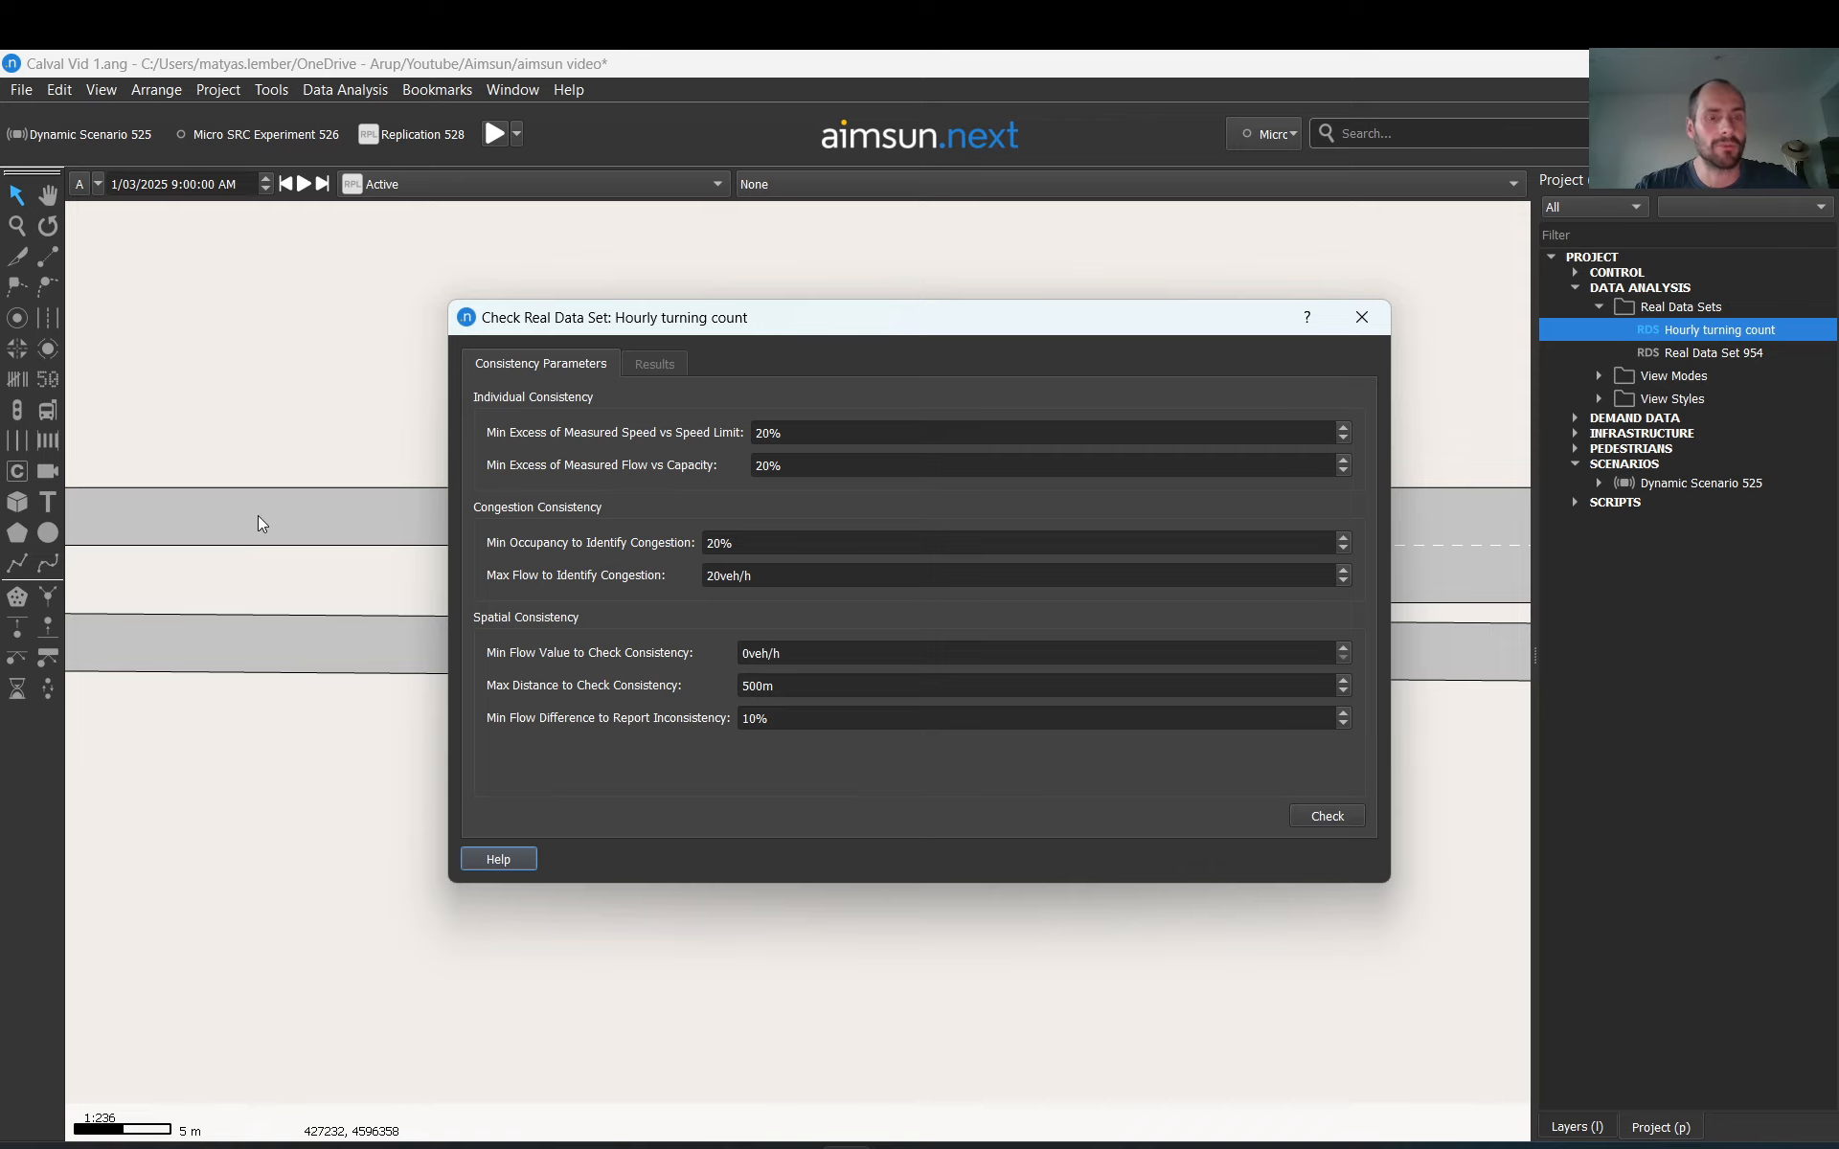
{"action": "scroll", "coordinate": [258, 523], "scroll_direction": "down", "scroll_amount": 4}
{"action": "scroll", "coordinate": [259, 523], "scroll_direction": "up", "scroll_amount": 3}
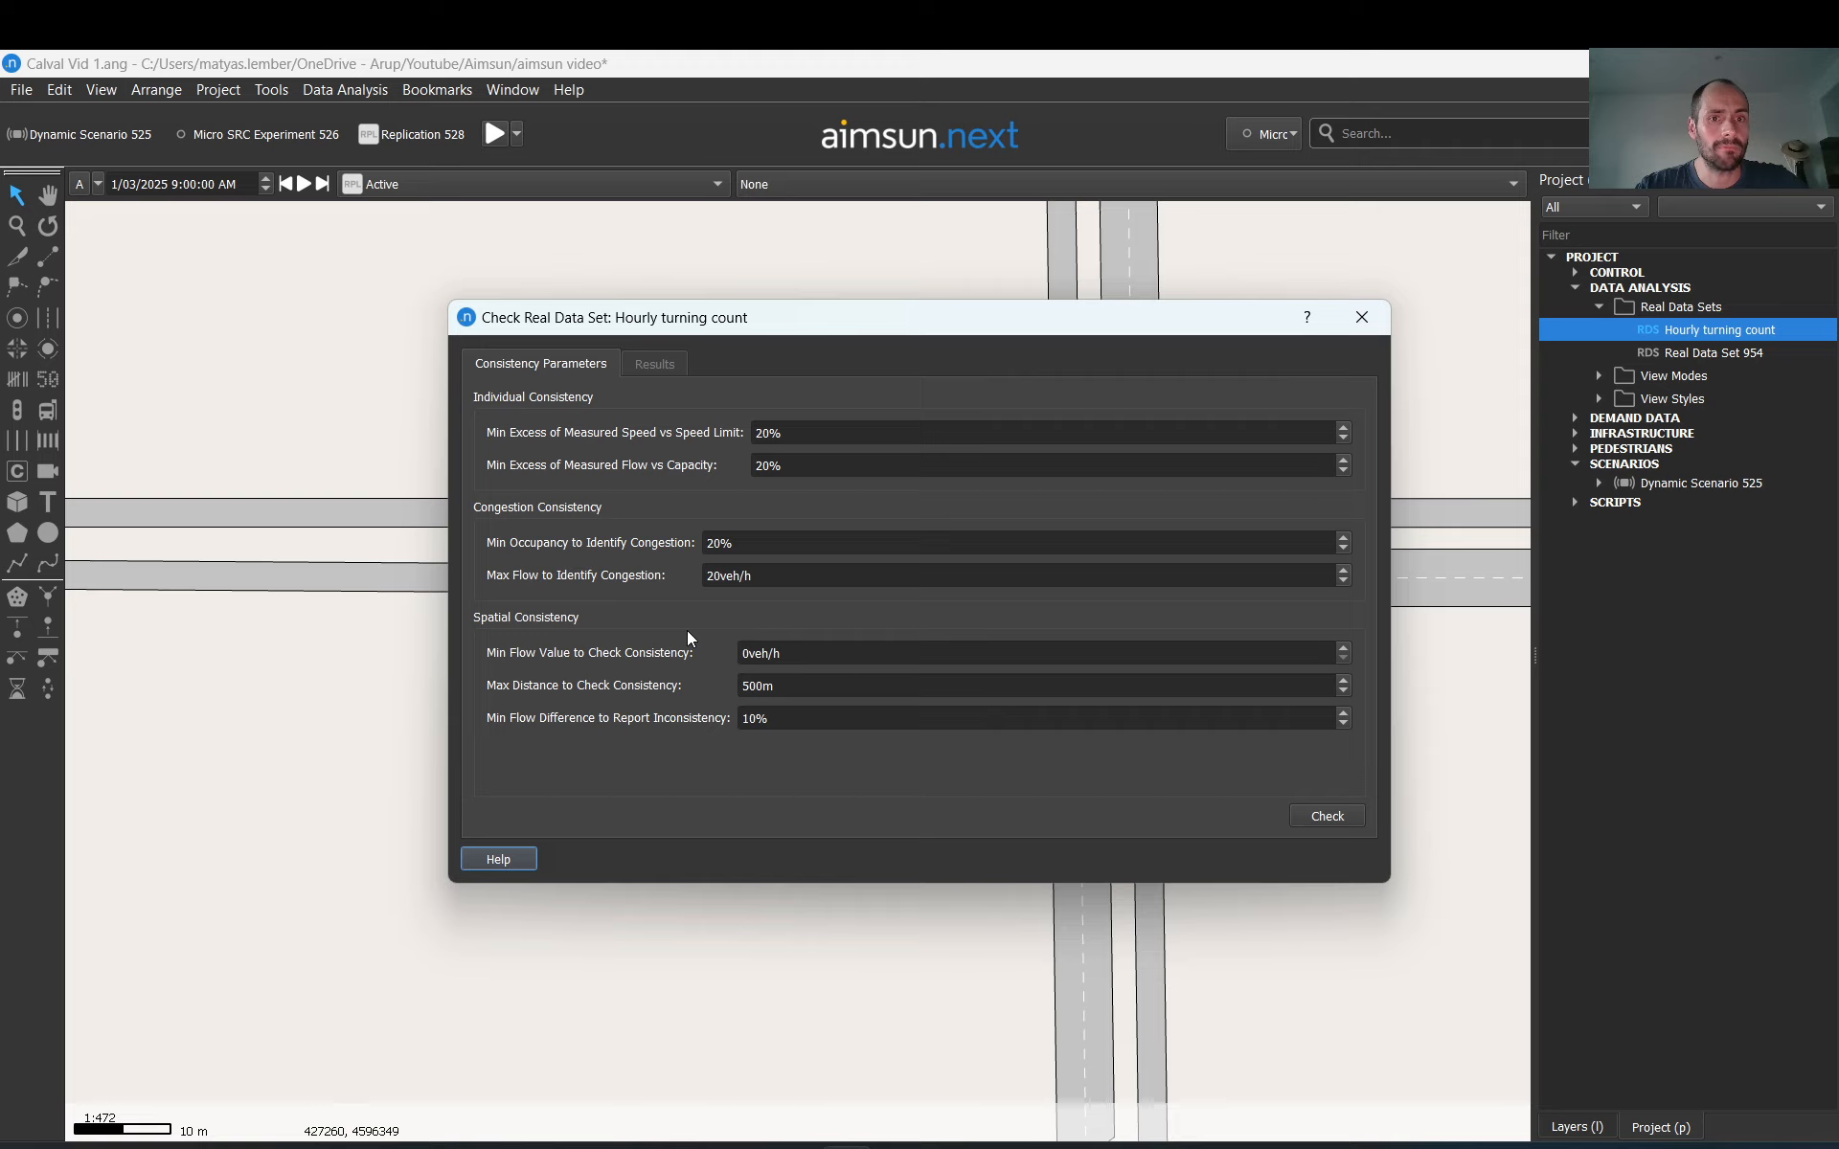
{"action": "left_click", "coordinate": [1366, 320]}
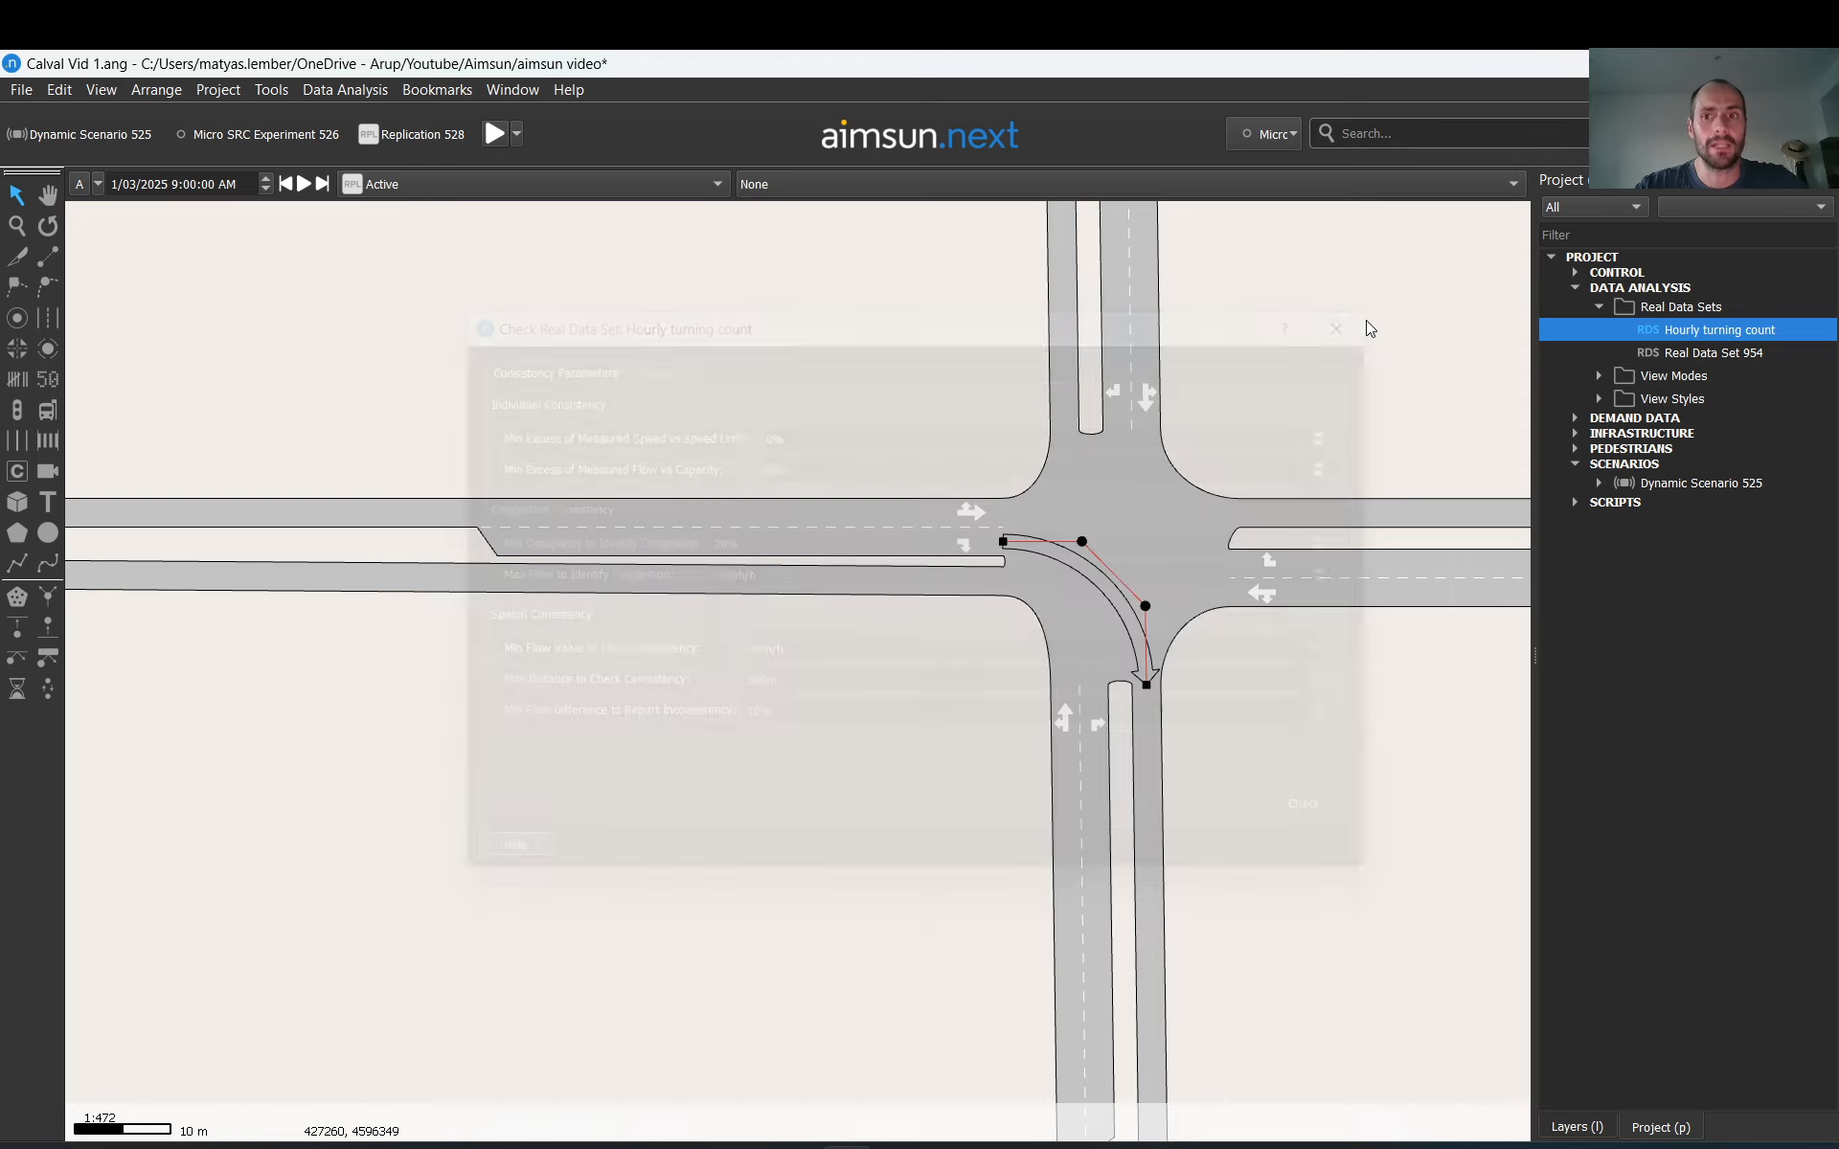
Step: Retrieve the Hourly turning count data set again without the consistency check, read the results, and close them
{"action": "scroll", "coordinate": [990, 387], "scroll_direction": "down", "scroll_amount": 3}
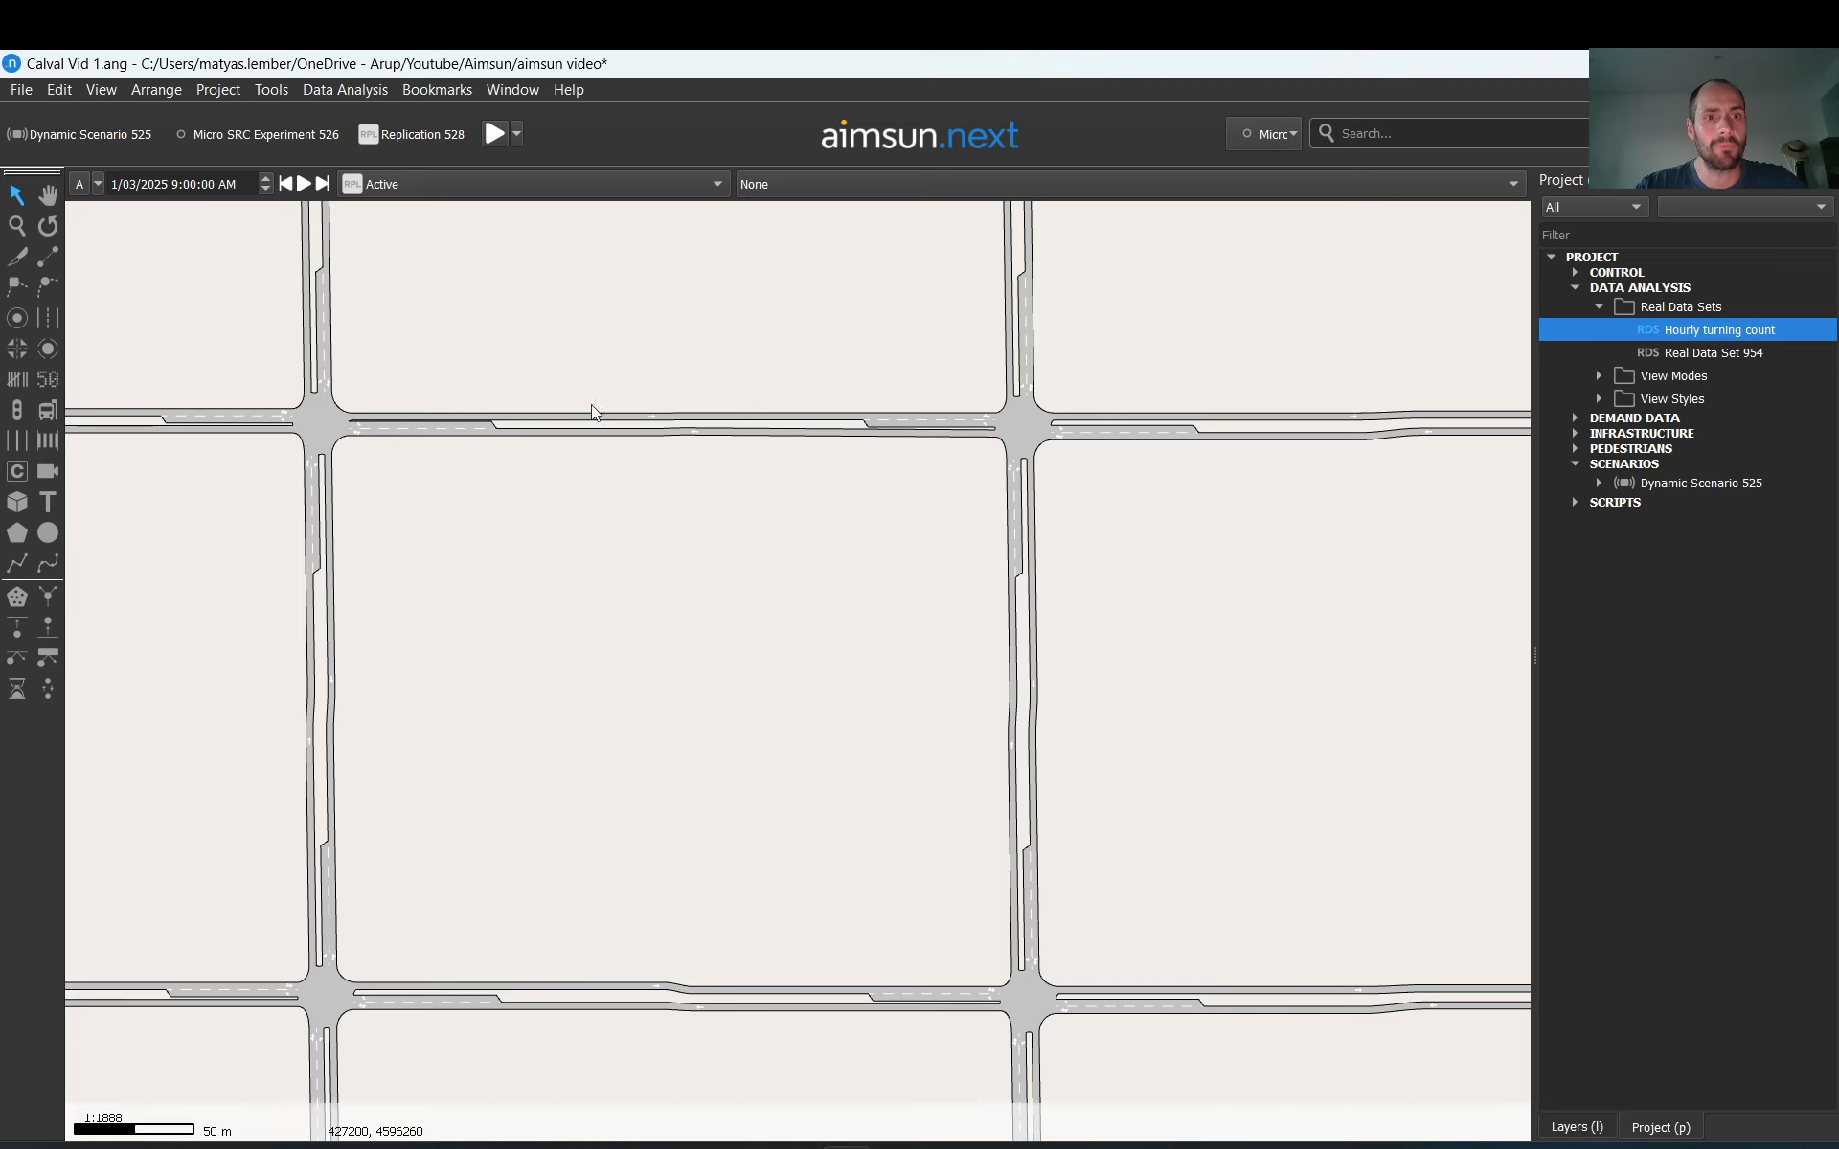
{"action": "scroll", "coordinate": [793, 398], "scroll_direction": "down", "scroll_amount": 1}
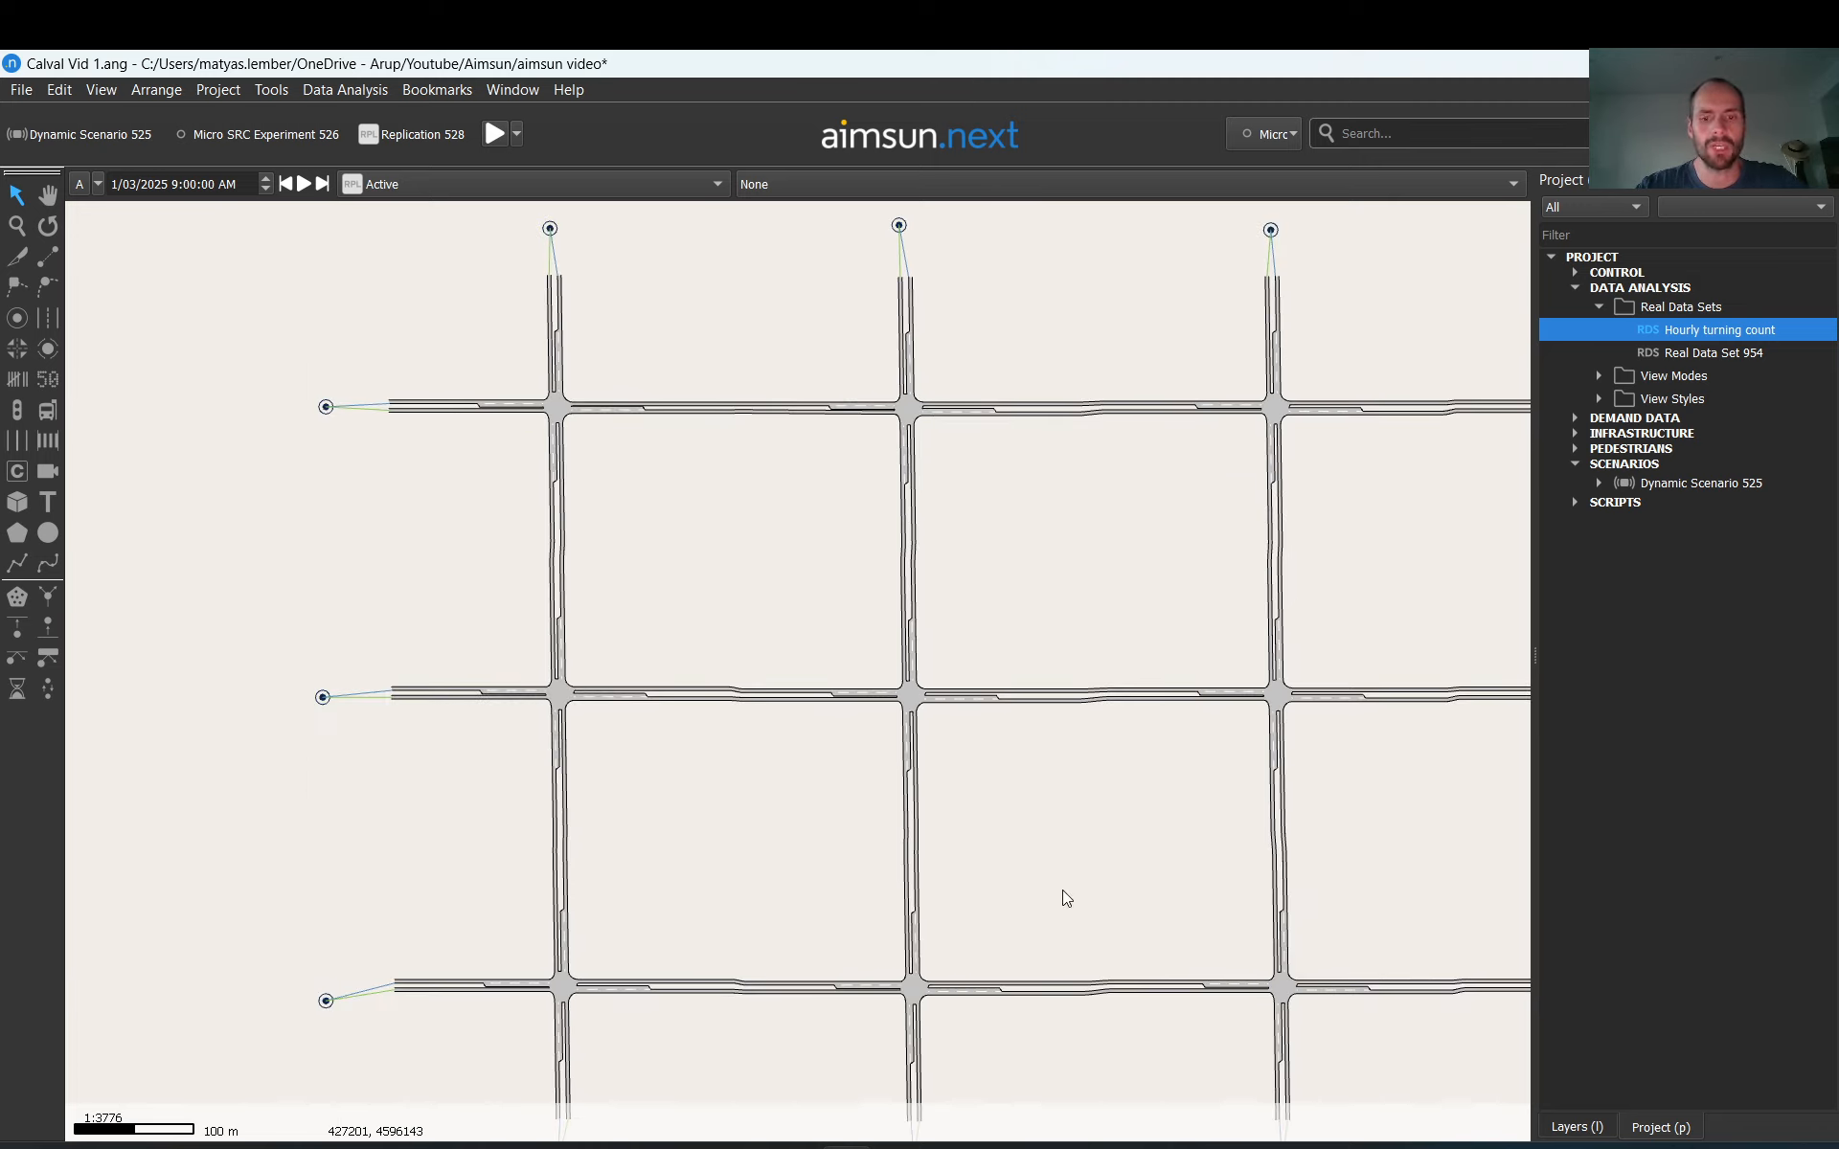
{"action": "right_click", "coordinate": [1713, 329]}
{"action": "left_click", "coordinate": [1692, 345]}
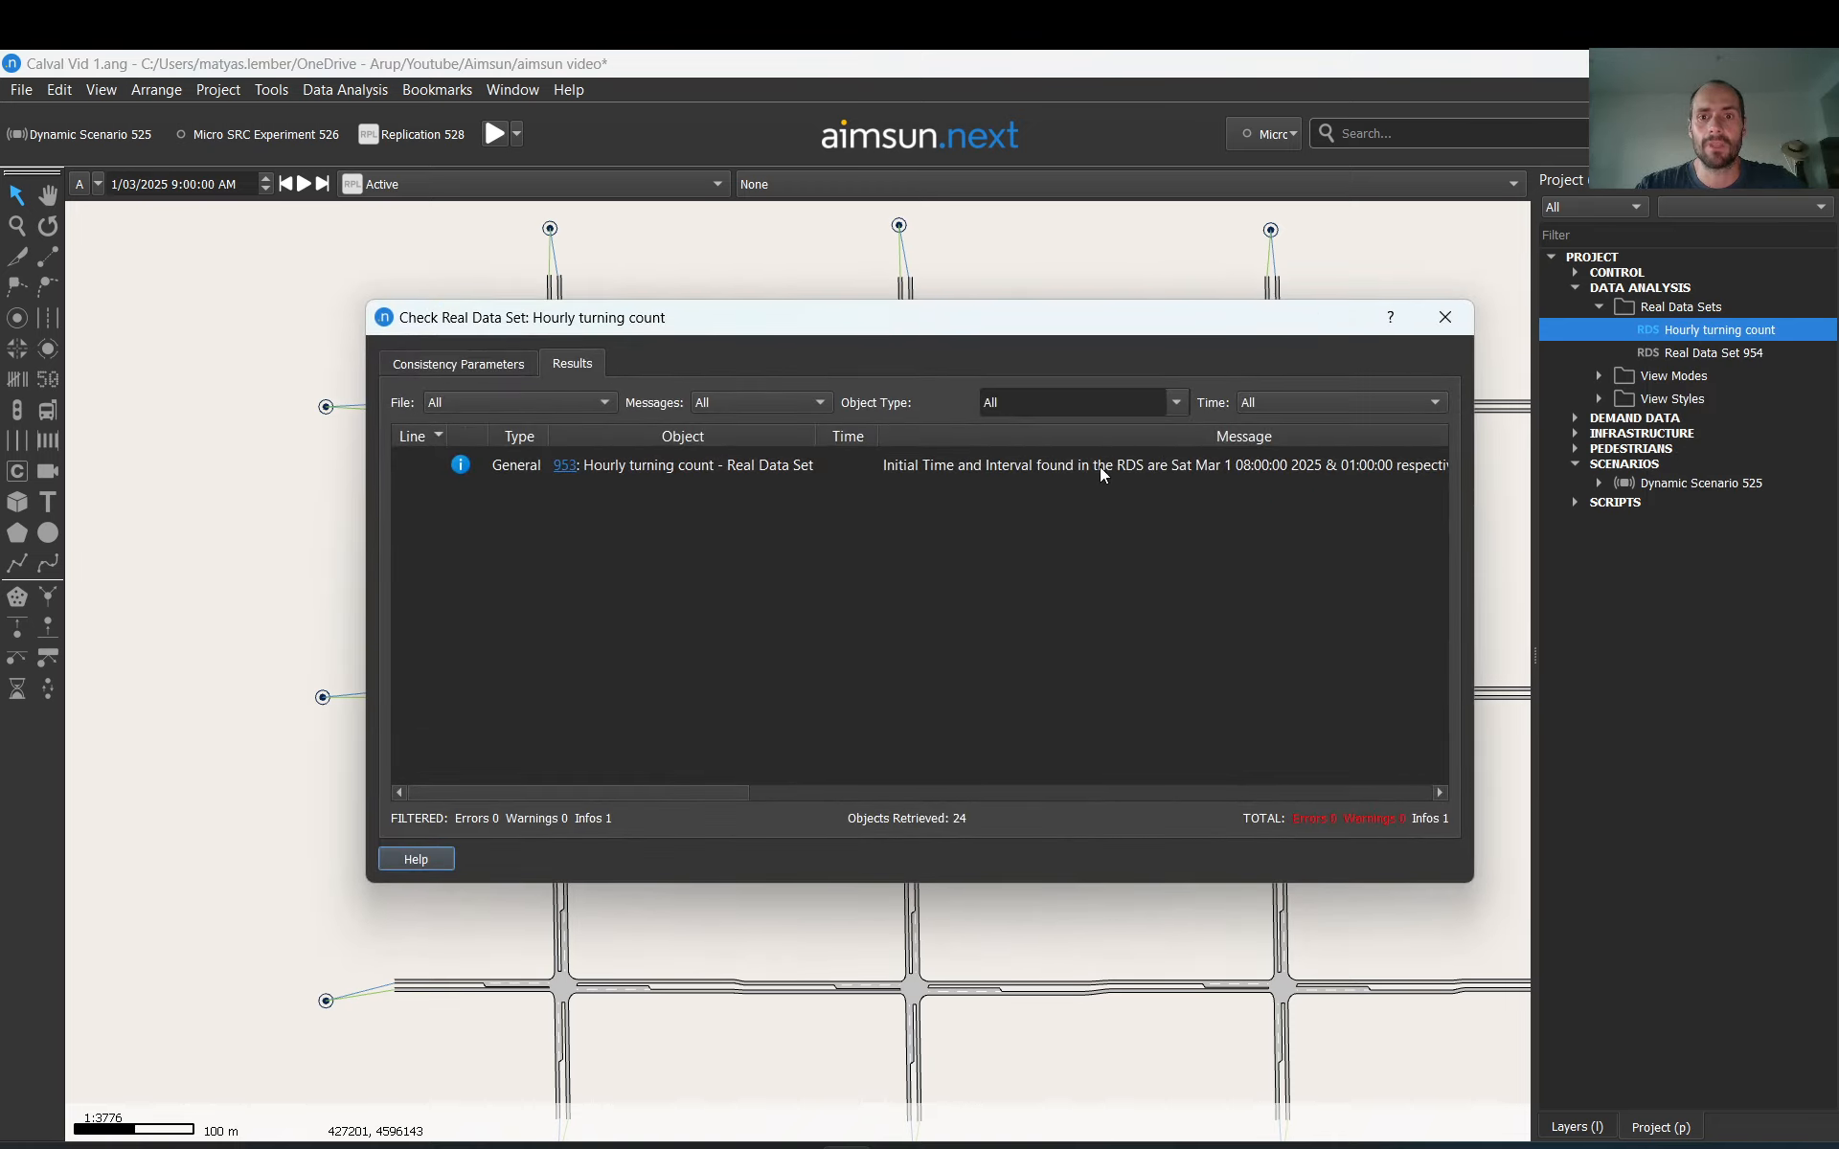
{"action": "left_click", "coordinate": [1444, 316]}
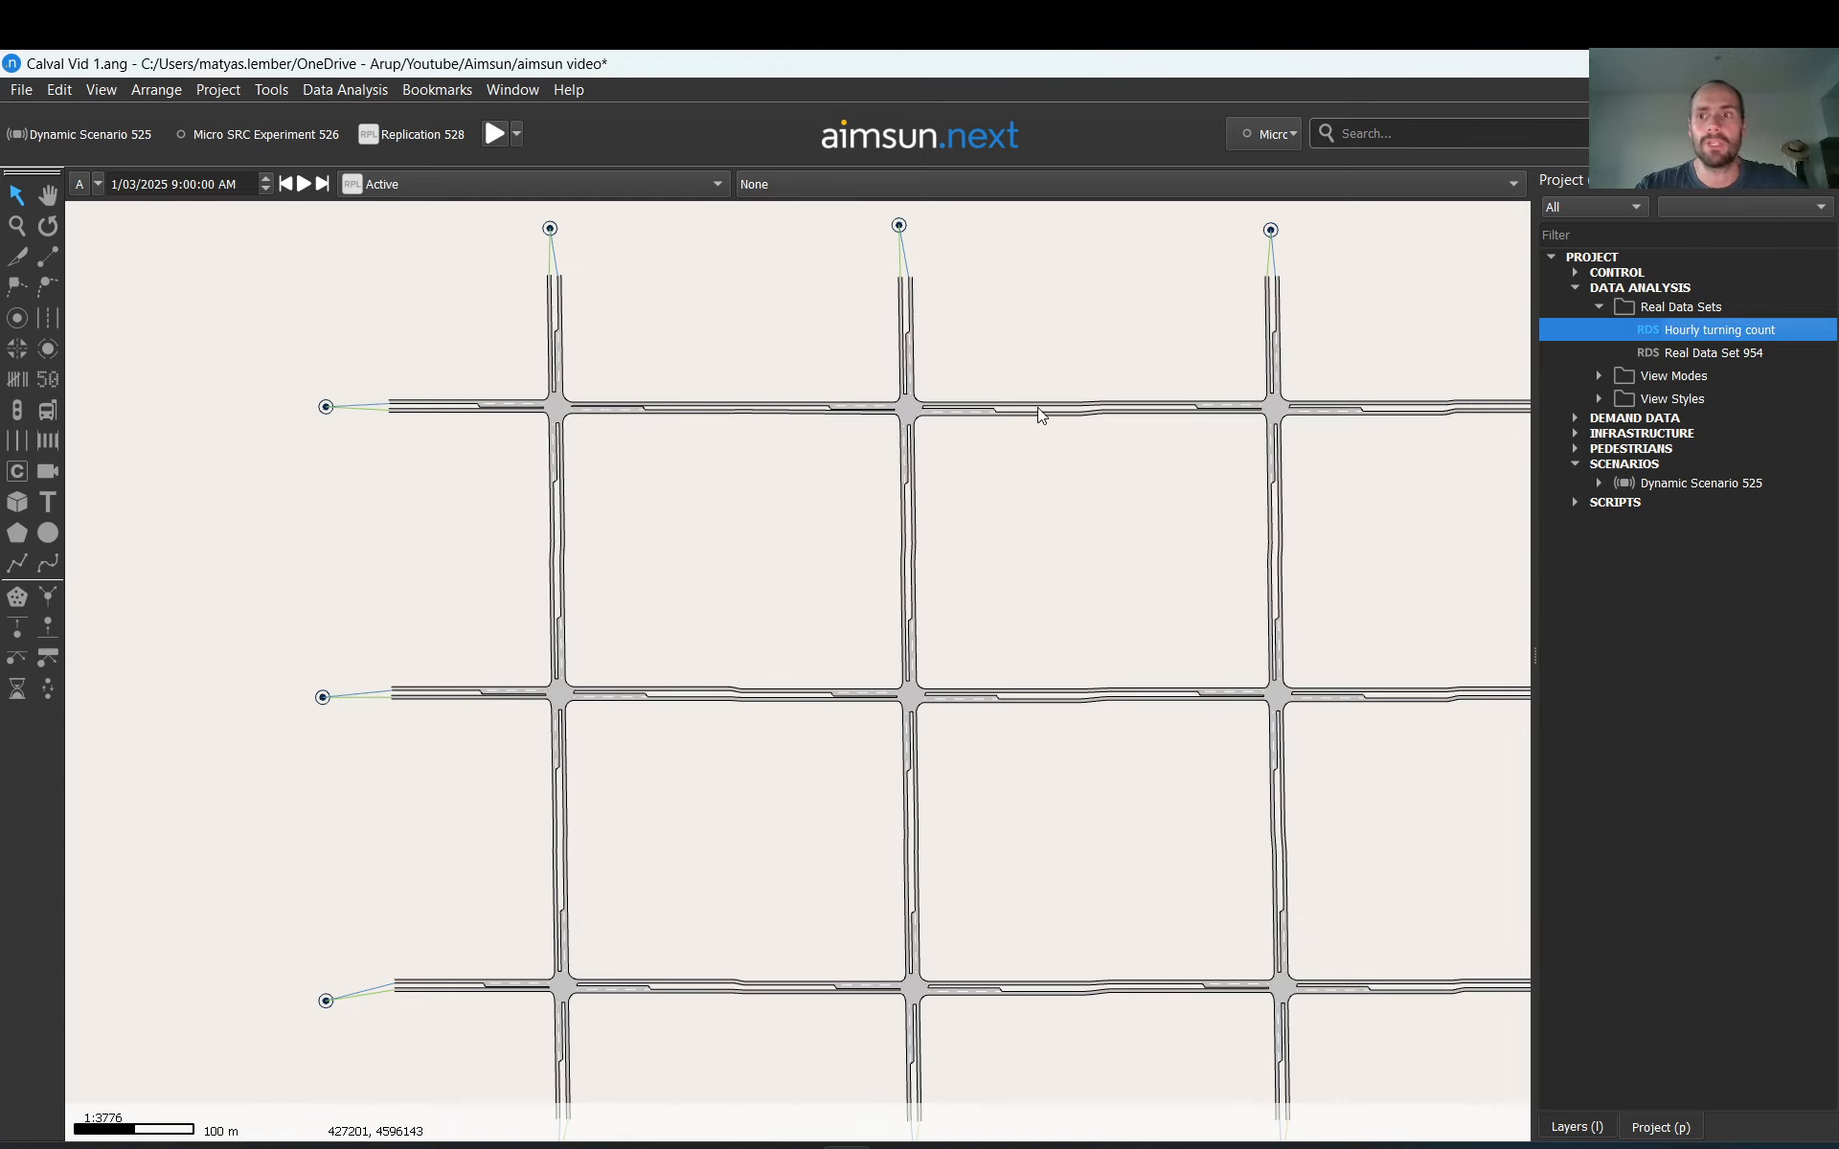
Step: Switch to the calval1 RDS sheet in Excel, review the Node column entries for nodes 1 and 8, and return to Aimsun Next
{"action": "left_click", "coordinate": [1059, 1145]}
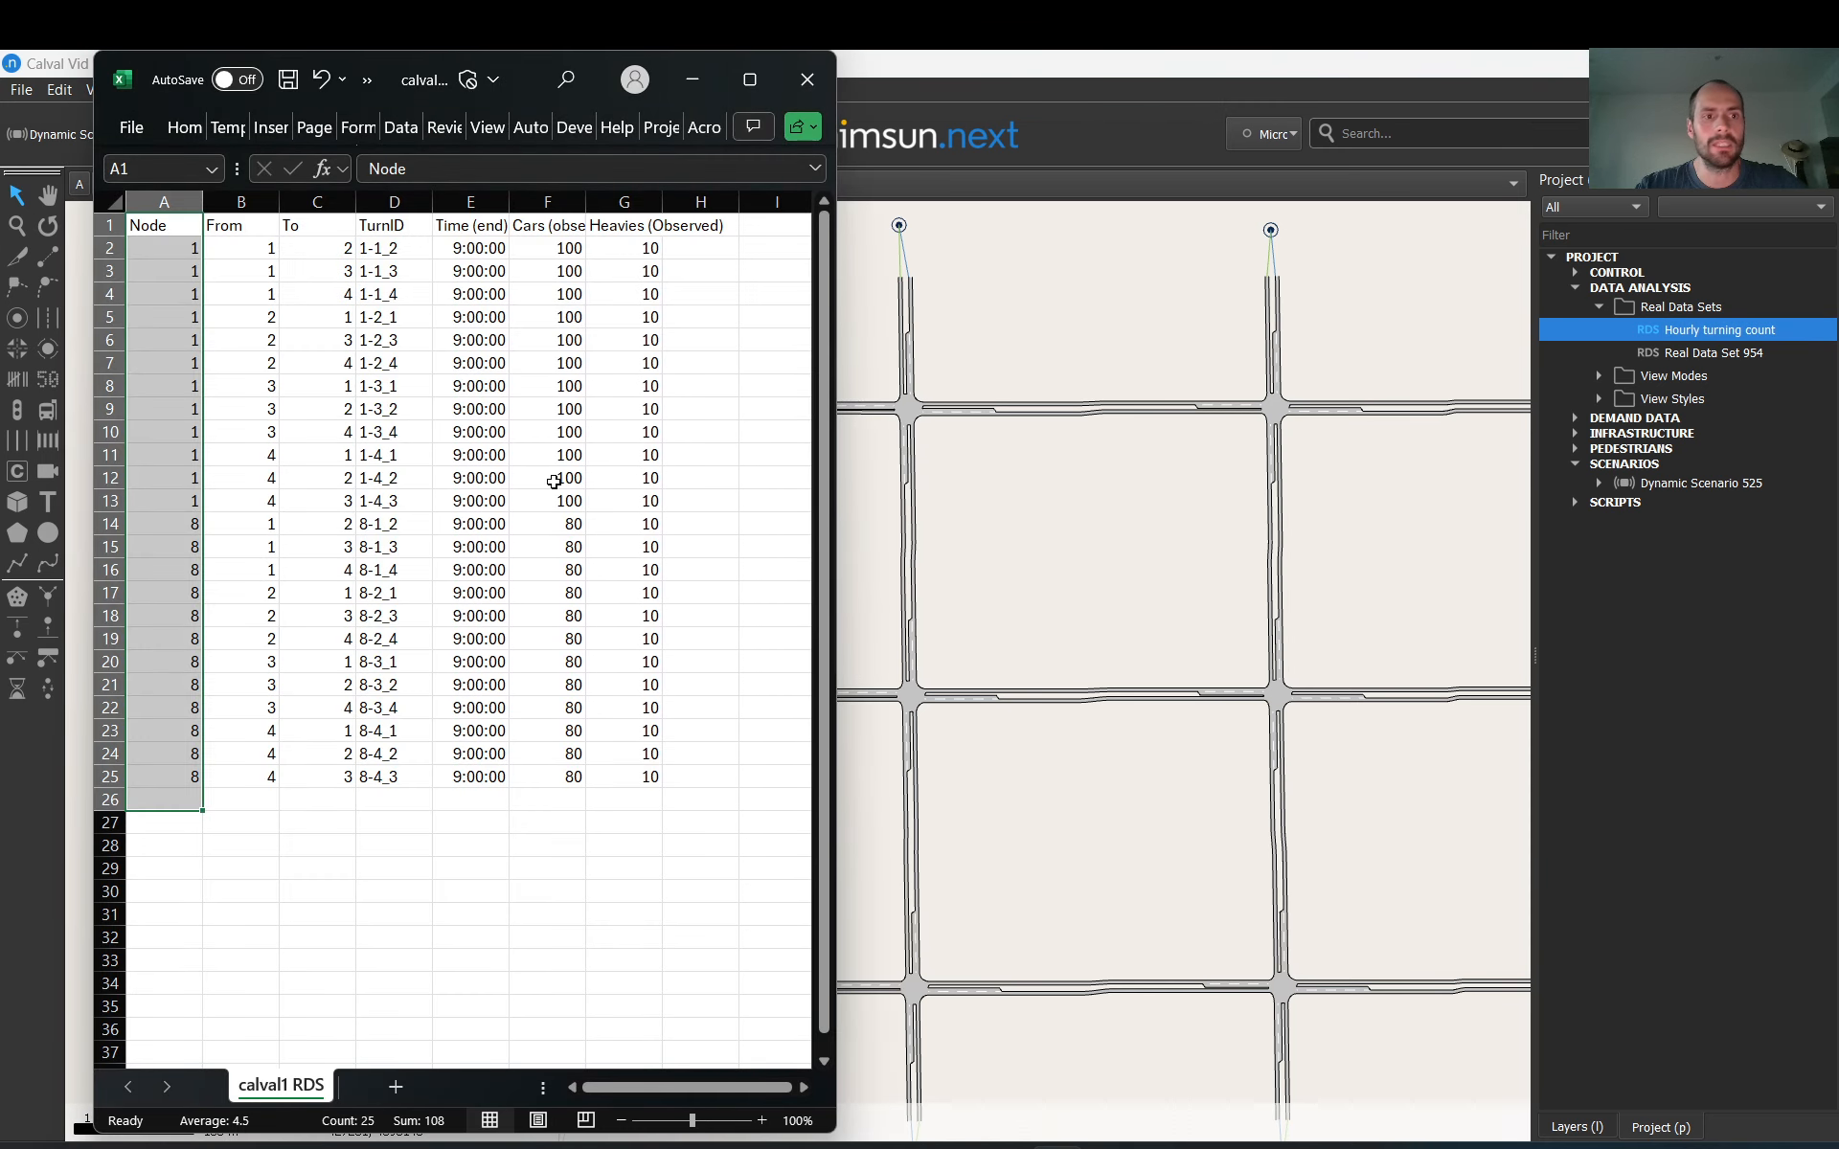
{"action": "left_click_drag", "start_coordinate": [163, 248], "coordinate": [168, 499]}
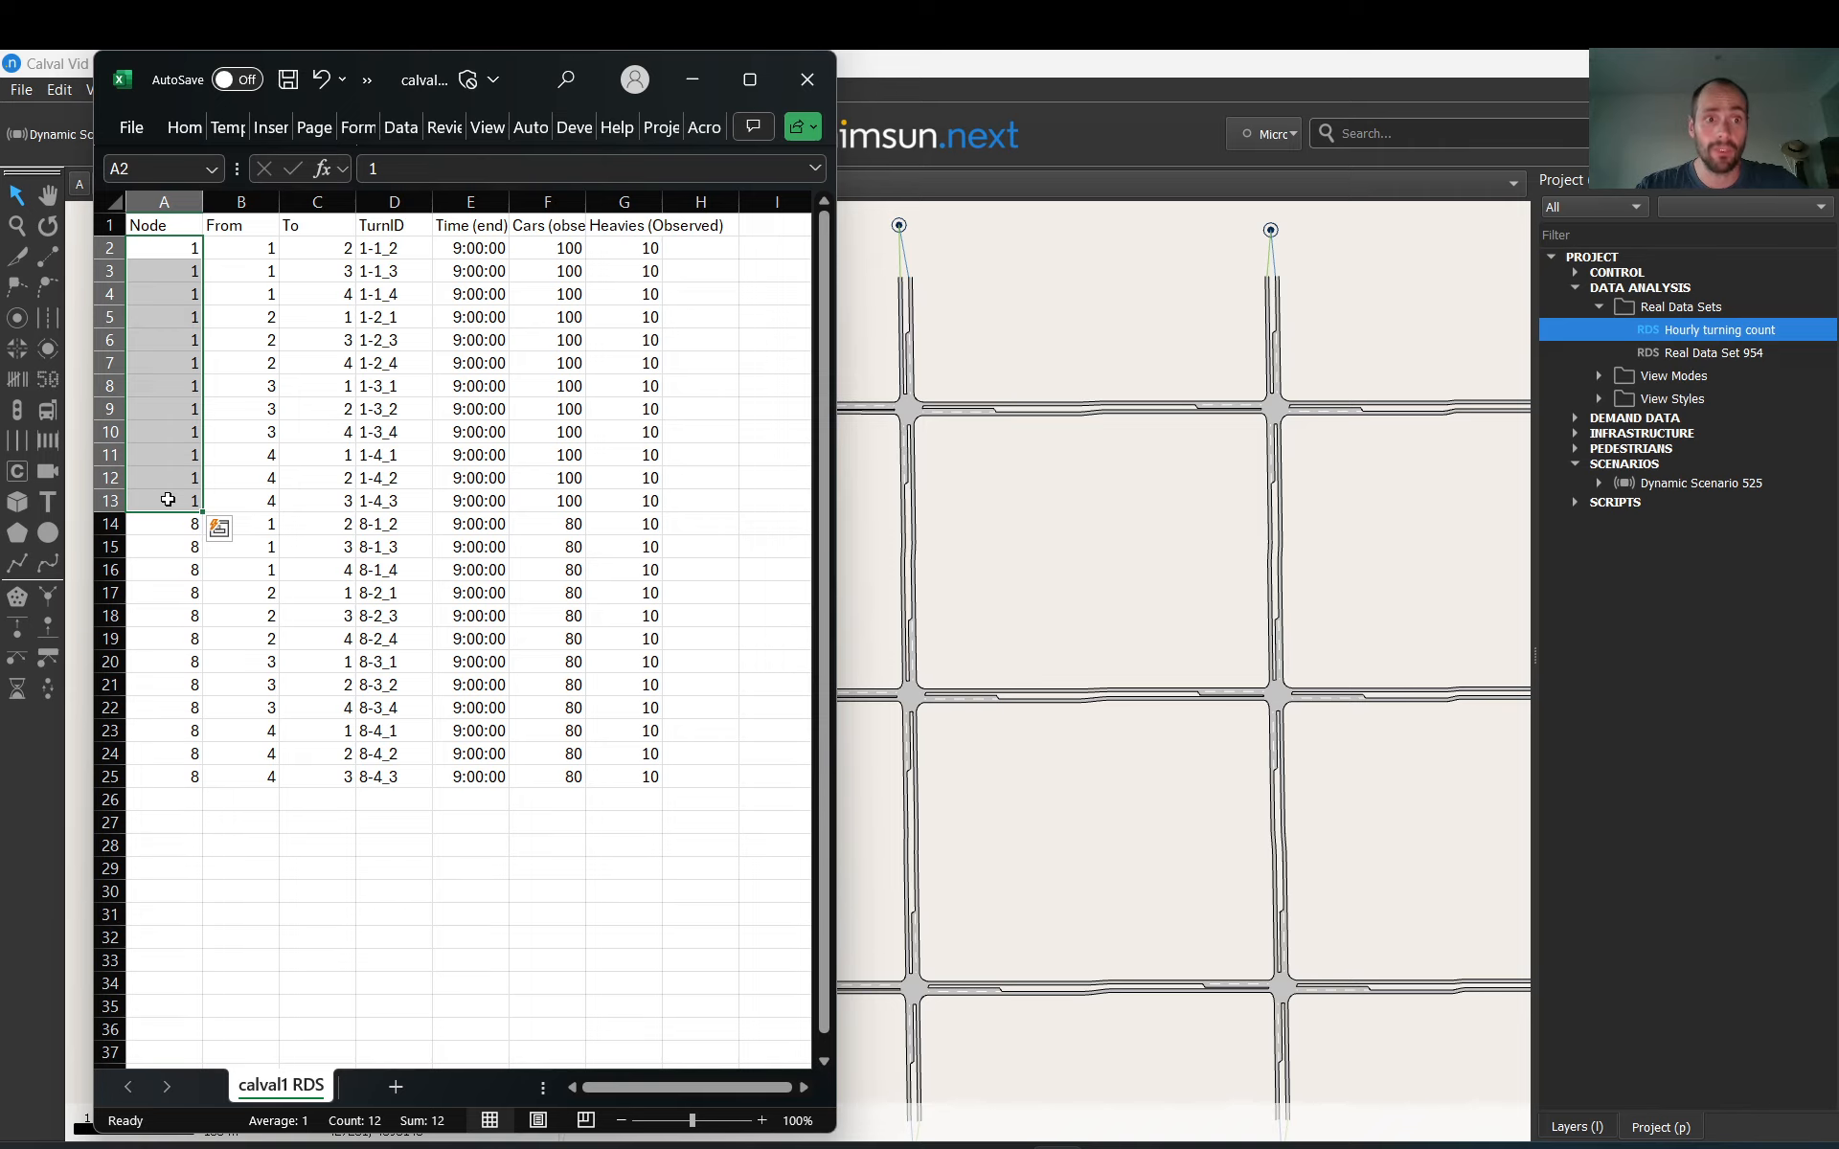
{"action": "left_click", "coordinate": [171, 616]}
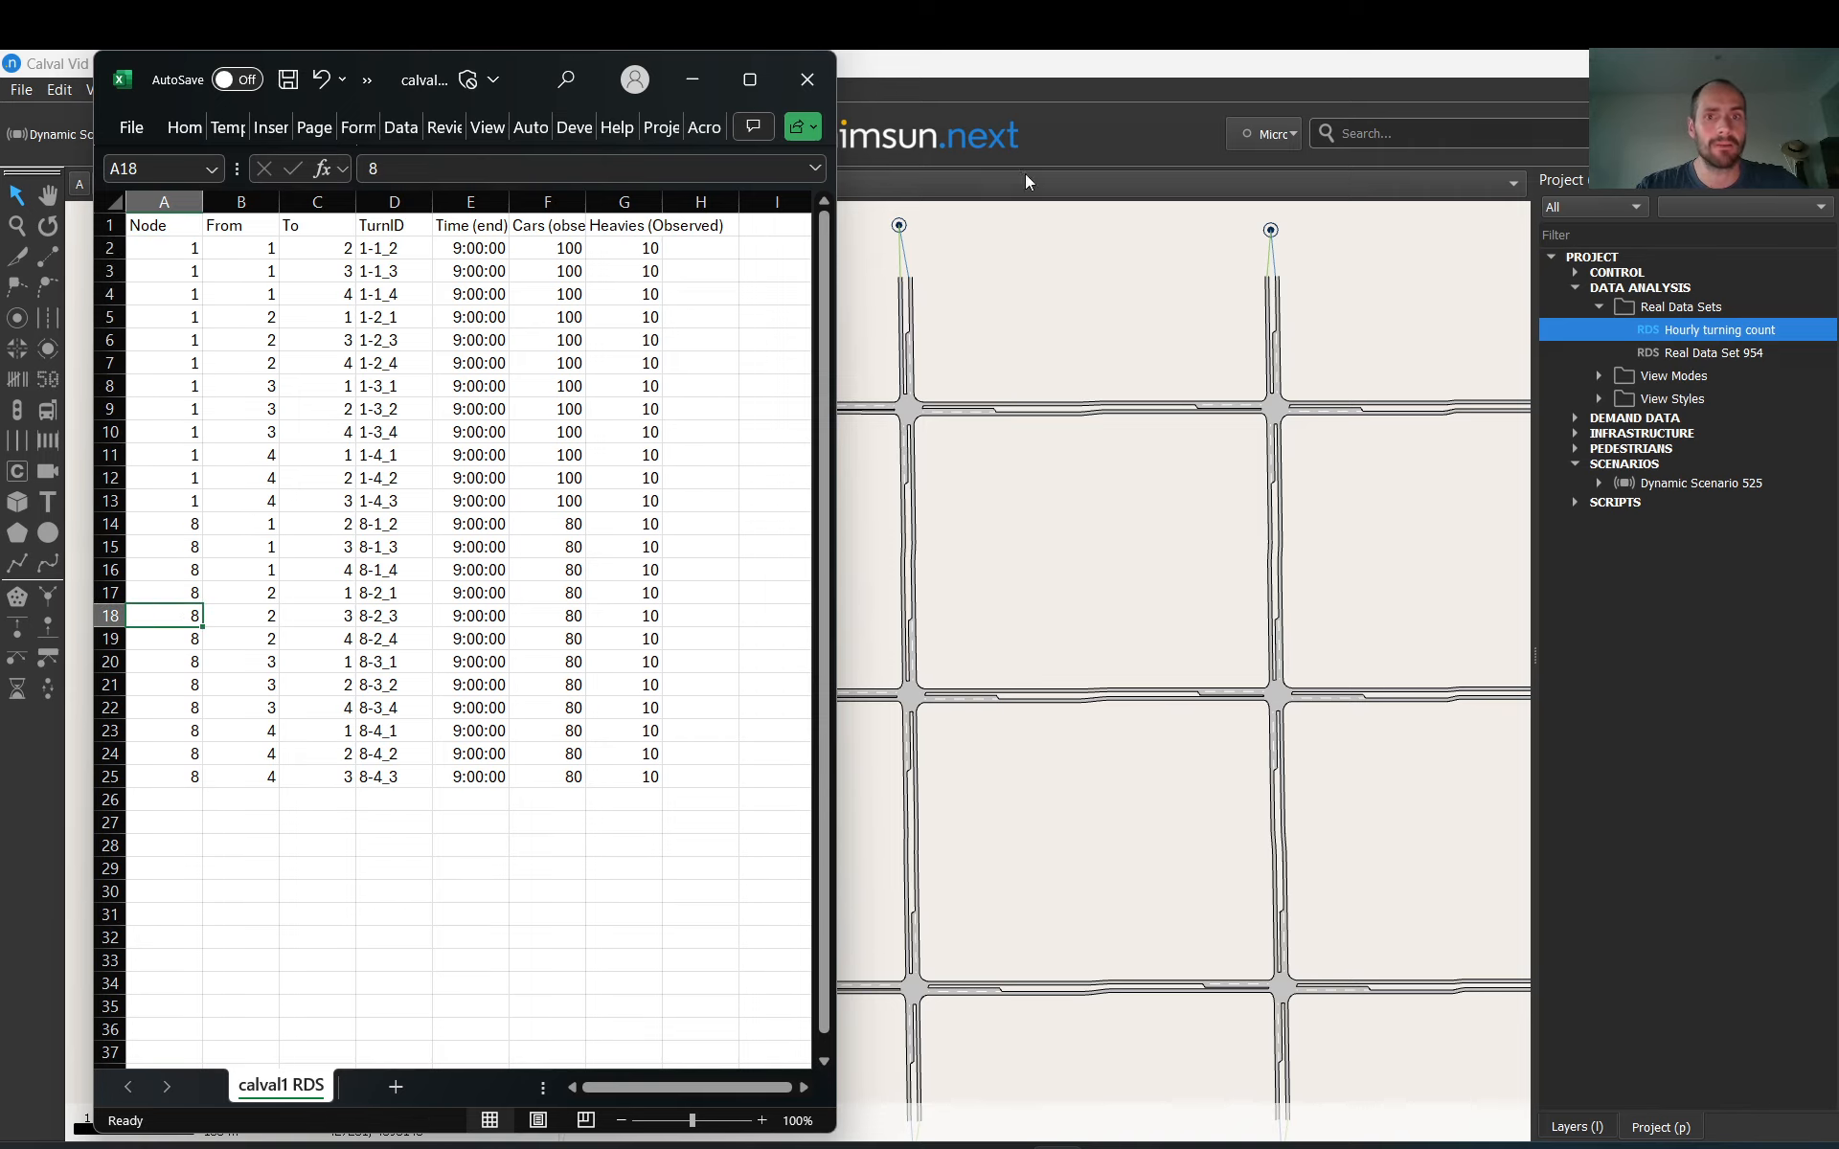
{"action": "left_click", "coordinate": [1007, 74]}
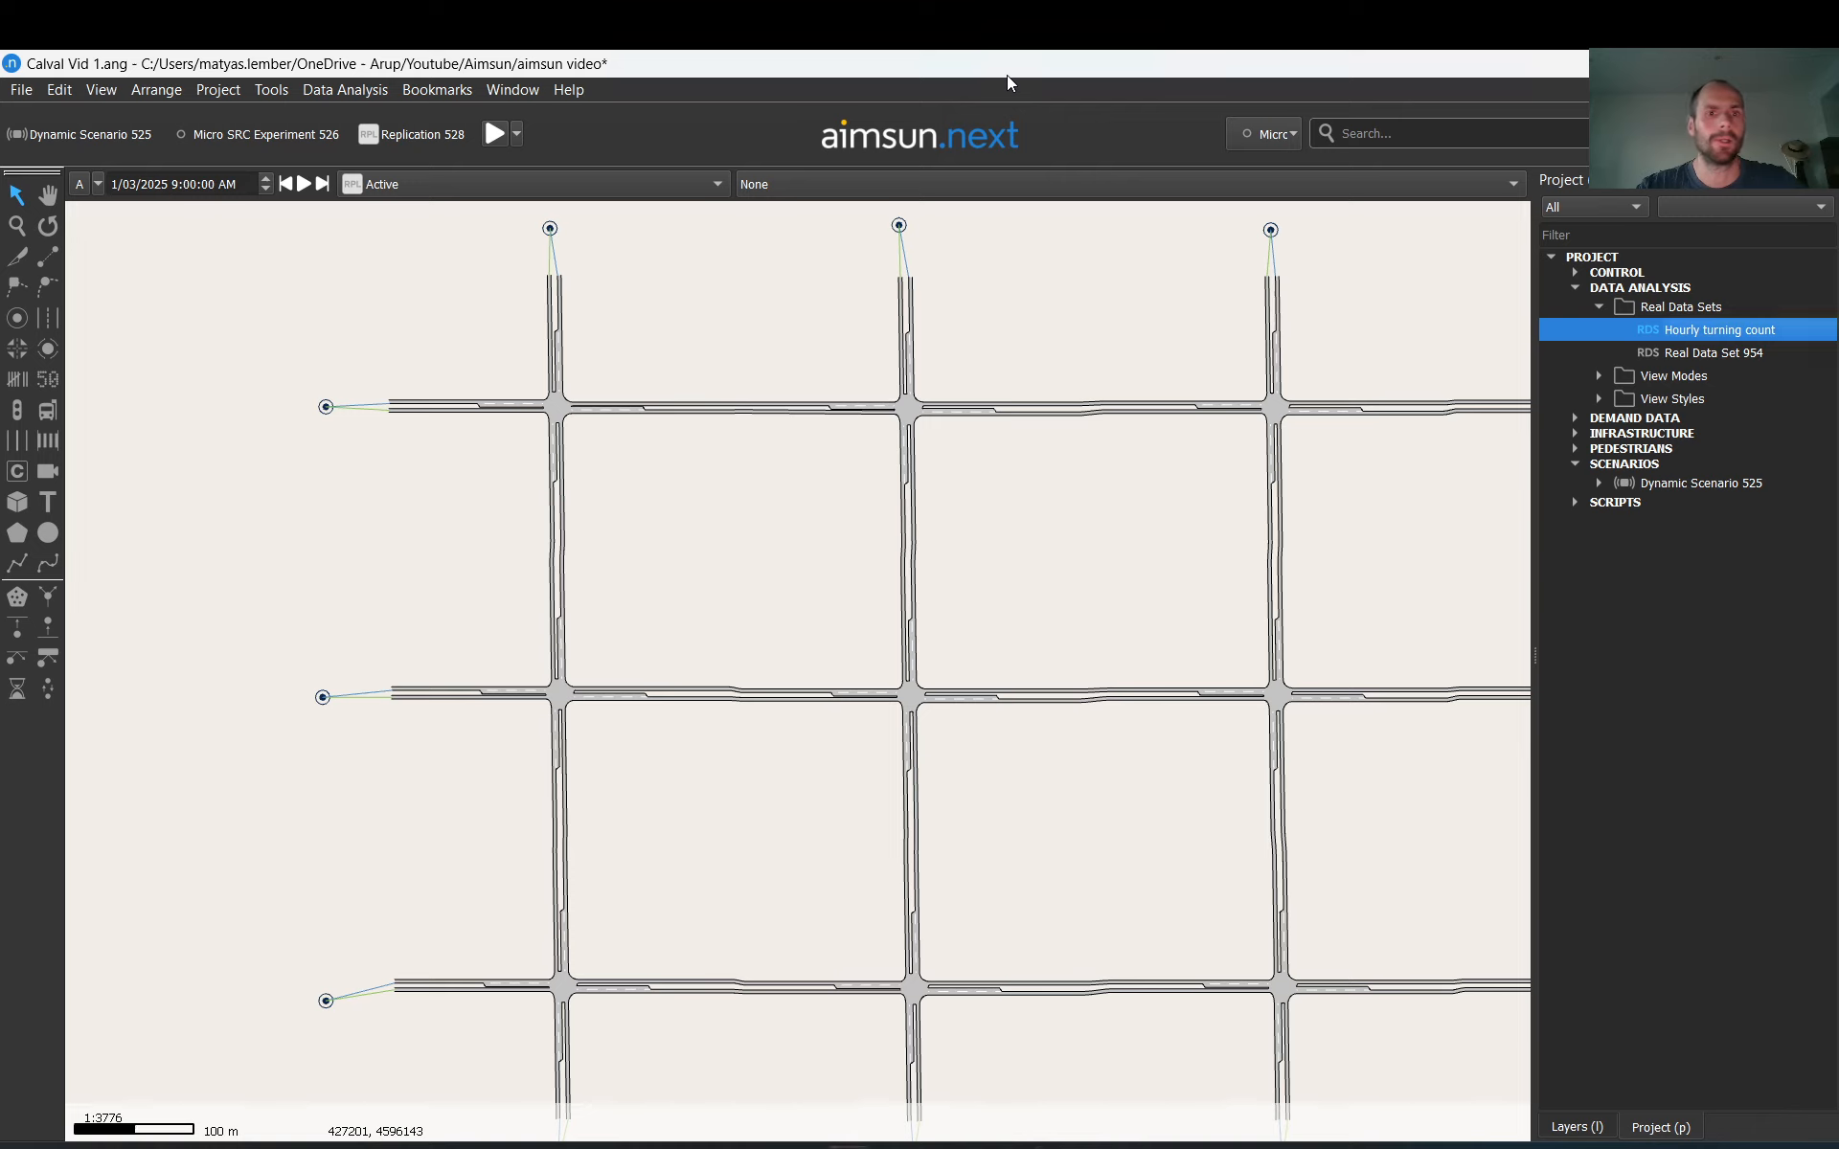
Step: Show the Table View window with Node as the object type
{"action": "left_click", "coordinate": [523, 90]}
{"action": "mouse_move", "coordinate": [645, 113]}
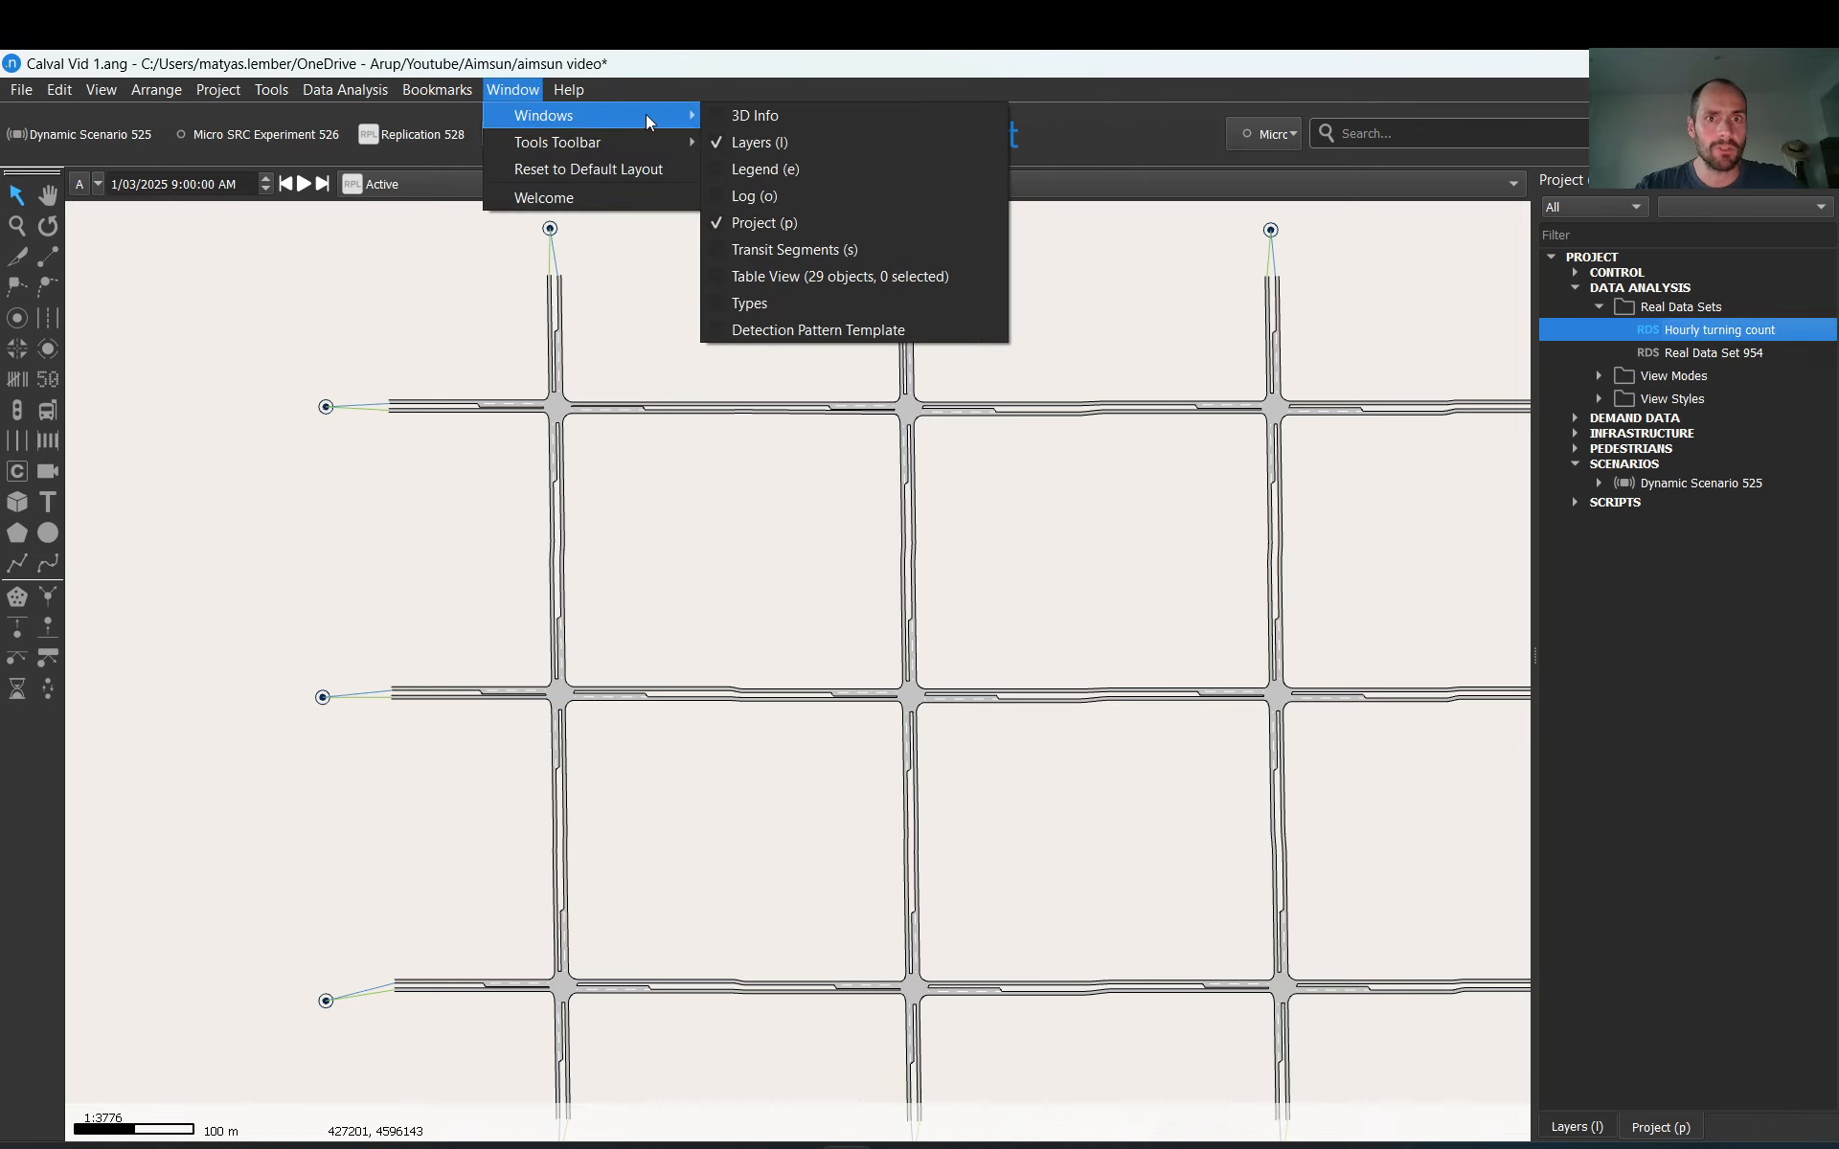
{"action": "left_click", "coordinate": [766, 278]}
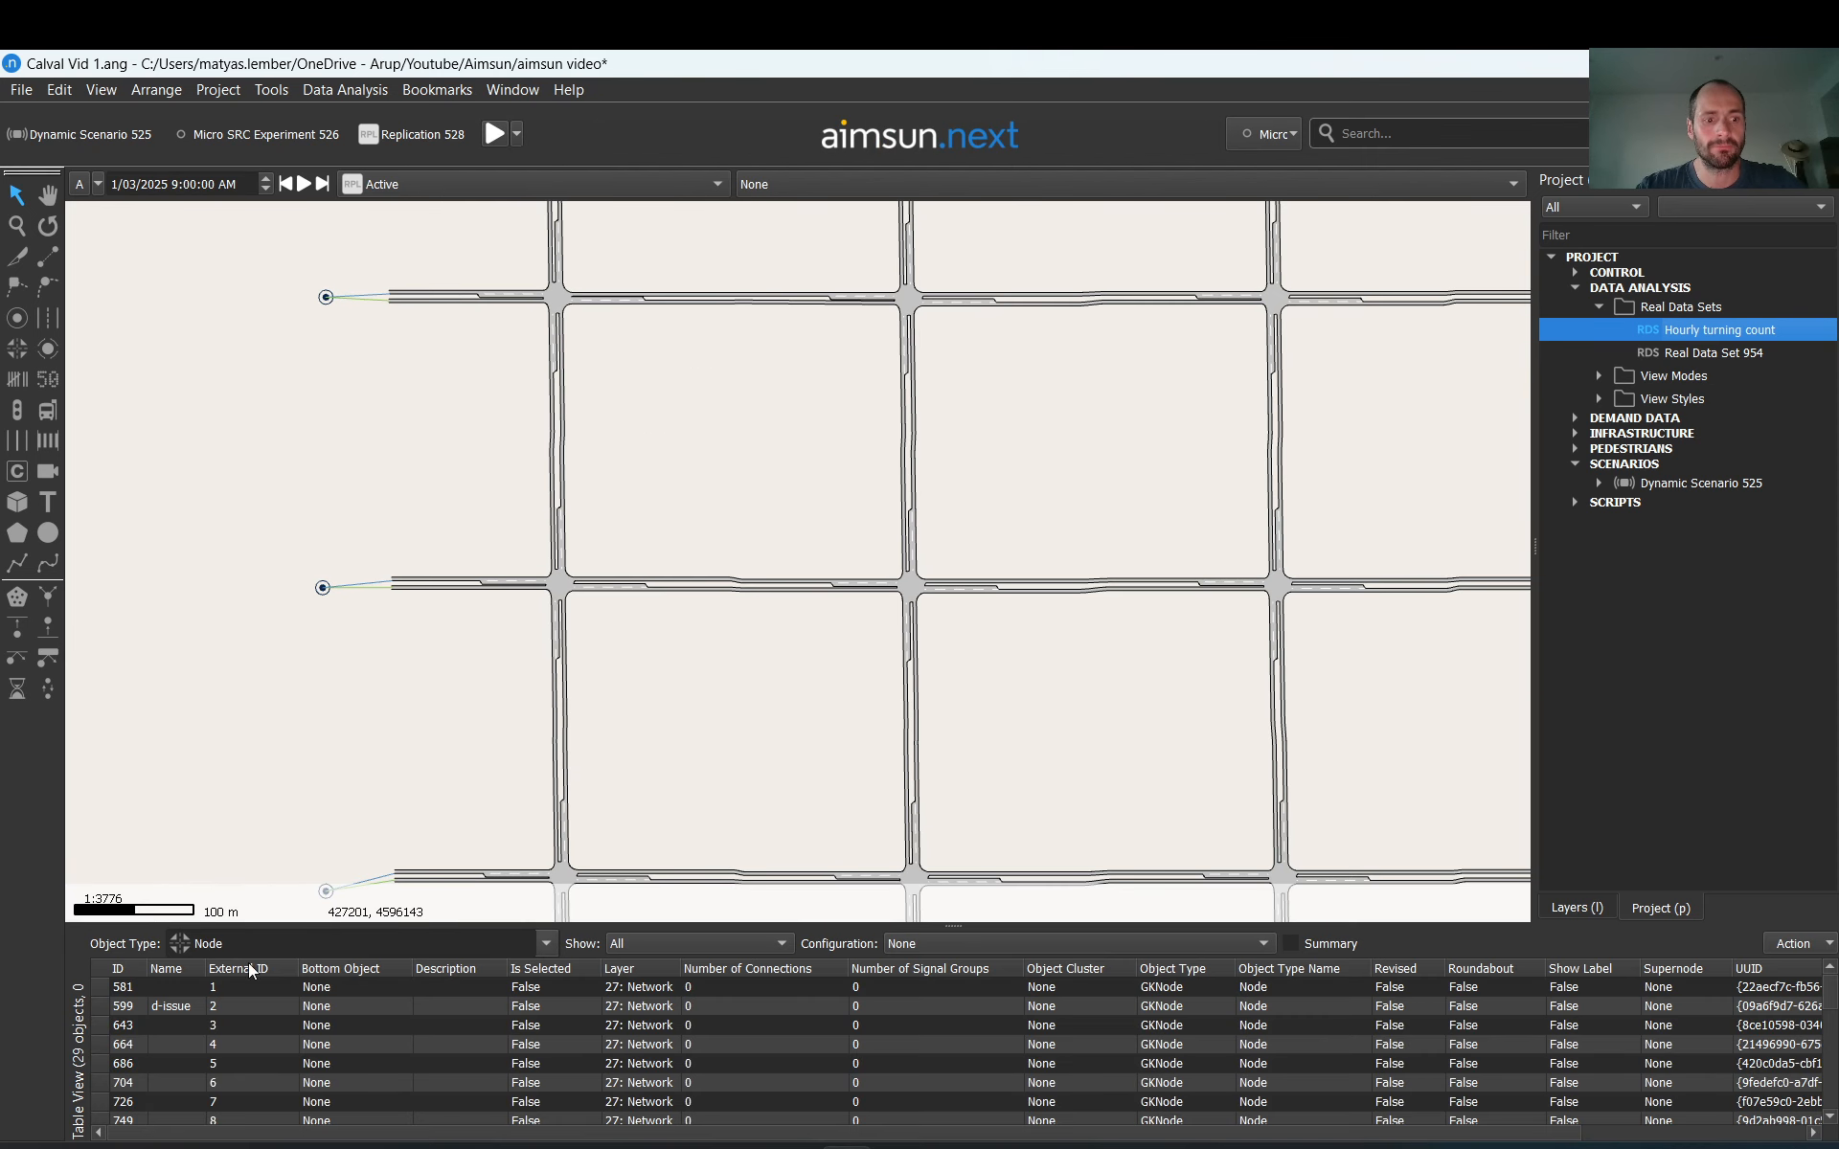
{"action": "left_click", "coordinate": [263, 943]}
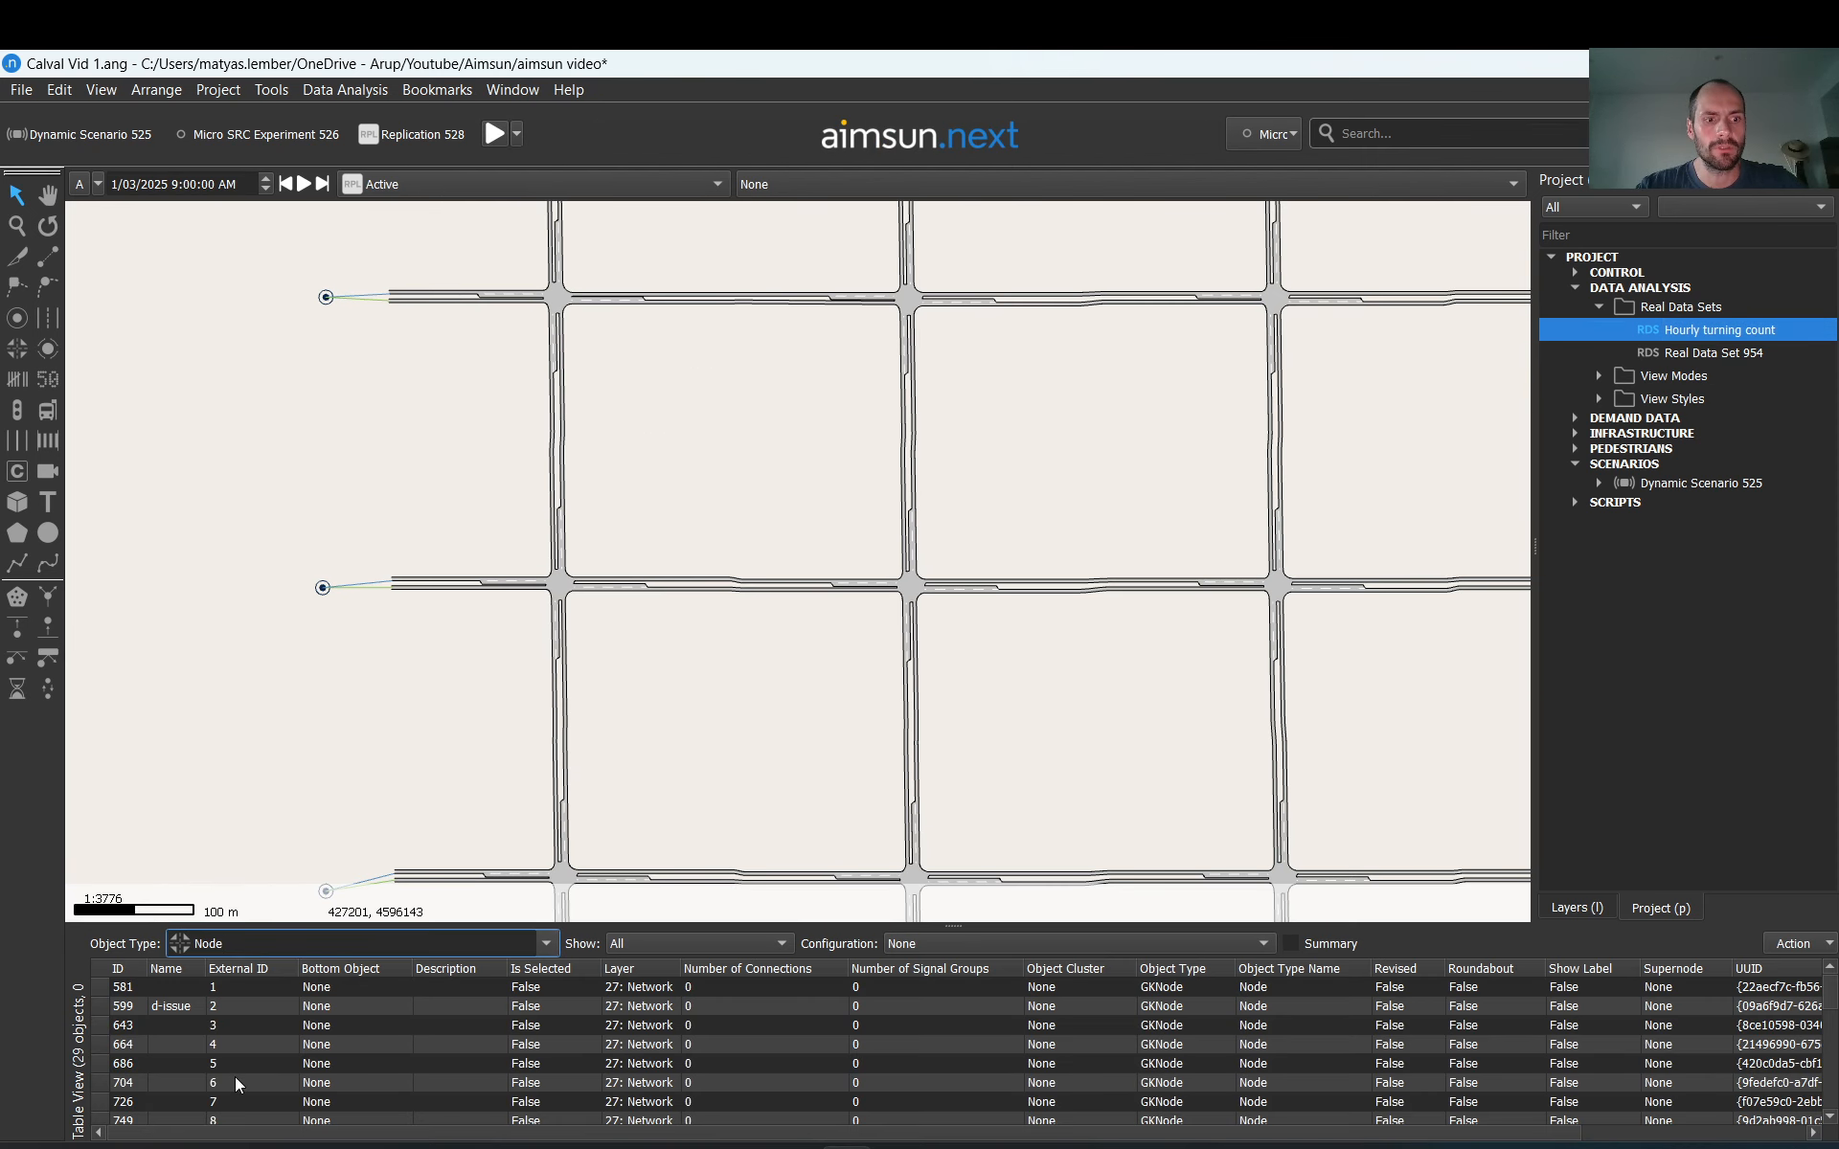
Step: Locate the node with External ID 1, open its properties, and display the time series of turn 1-3_2
{"action": "left_click", "coordinate": [220, 992]}
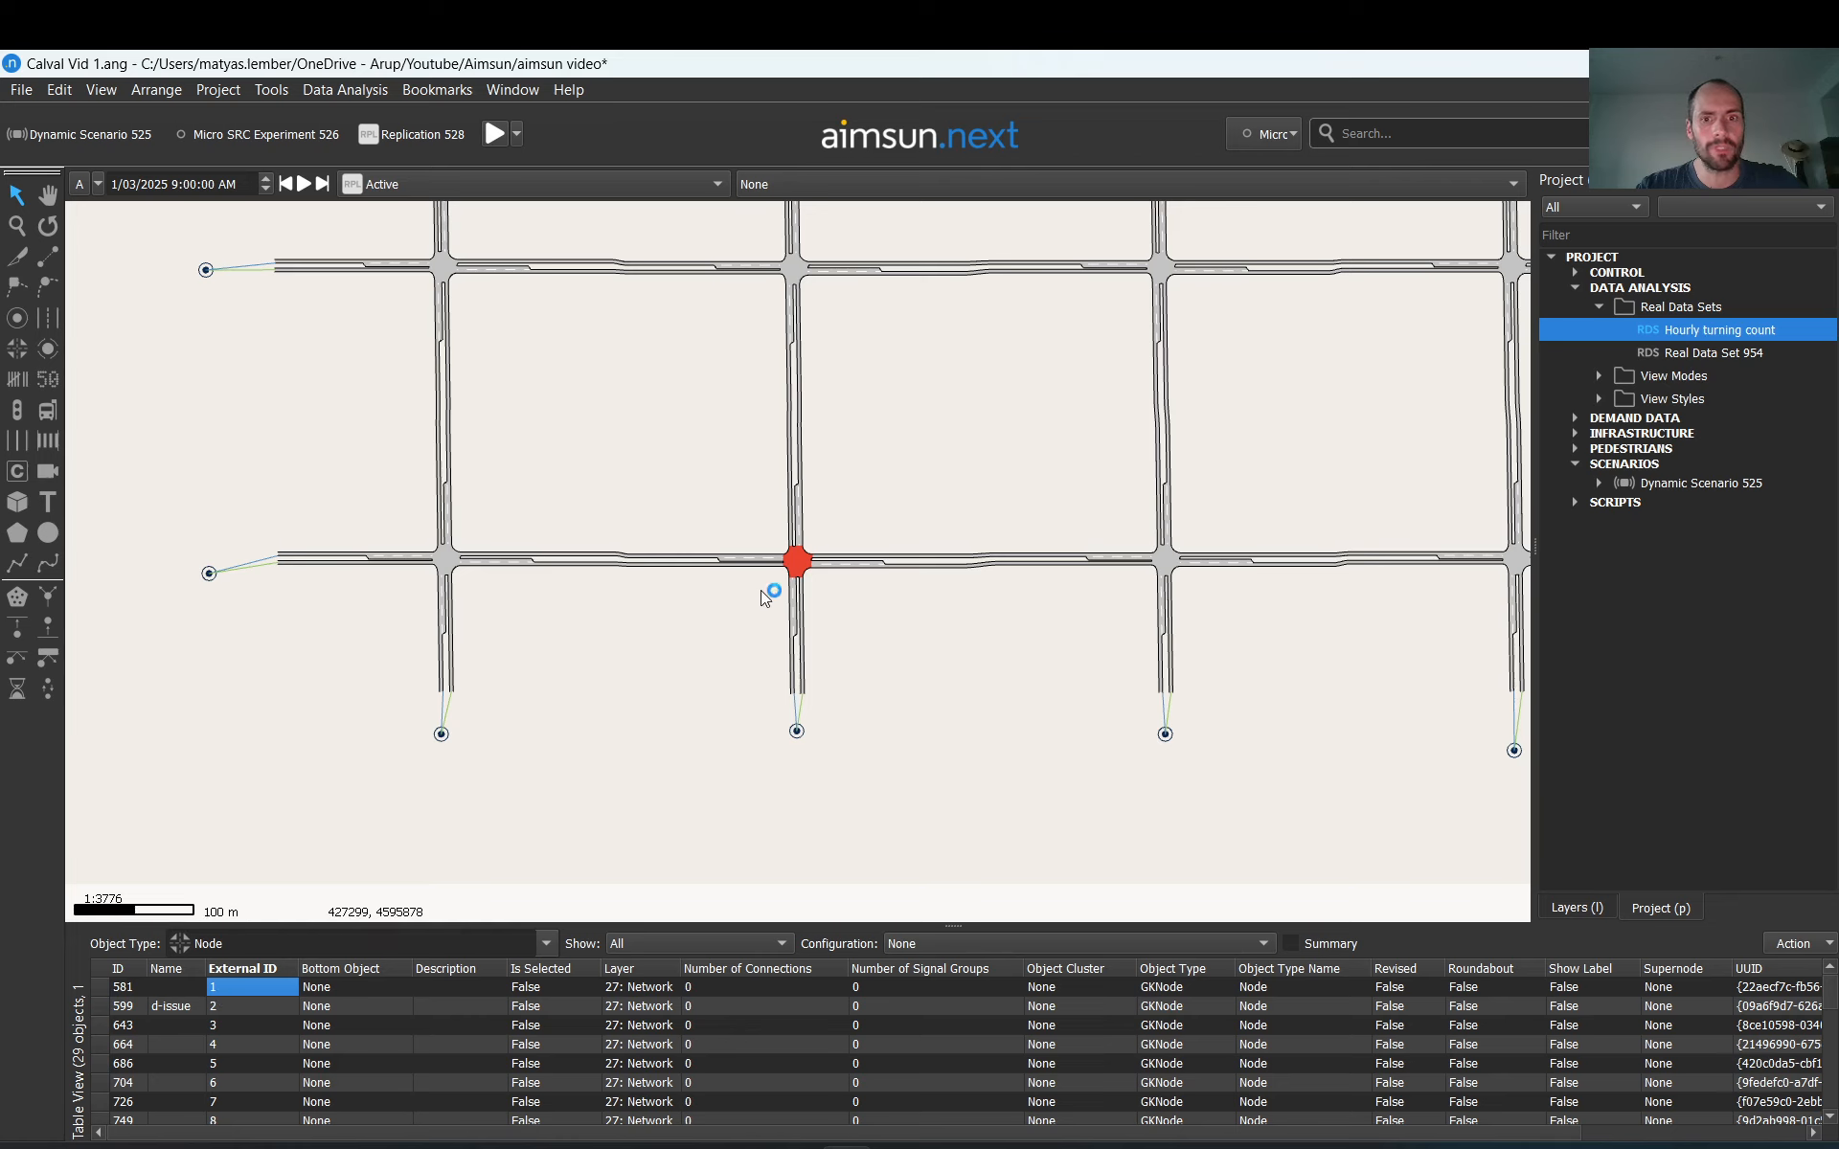
{"action": "scroll", "coordinate": [793, 567], "scroll_direction": "up", "scroll_amount": 5}
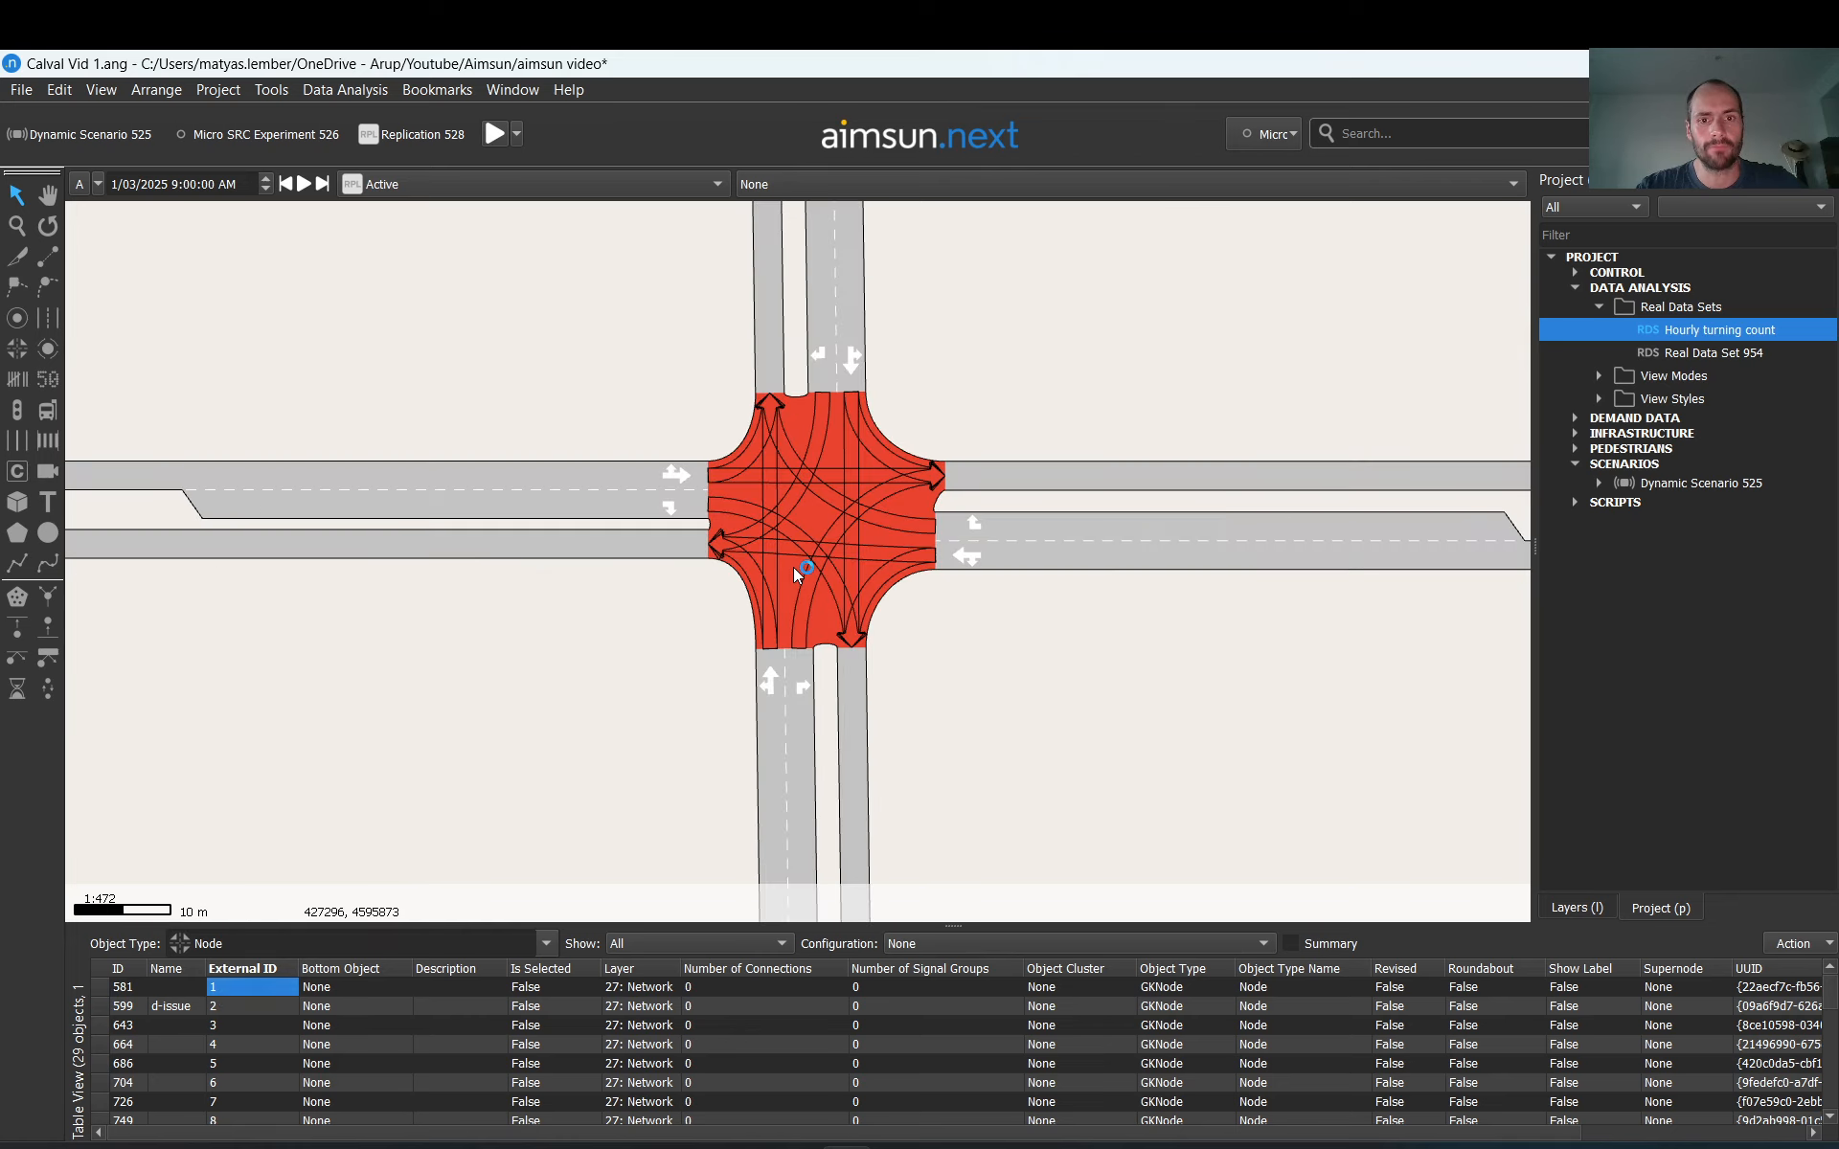
{"action": "double_click", "coordinate": [814, 510]}
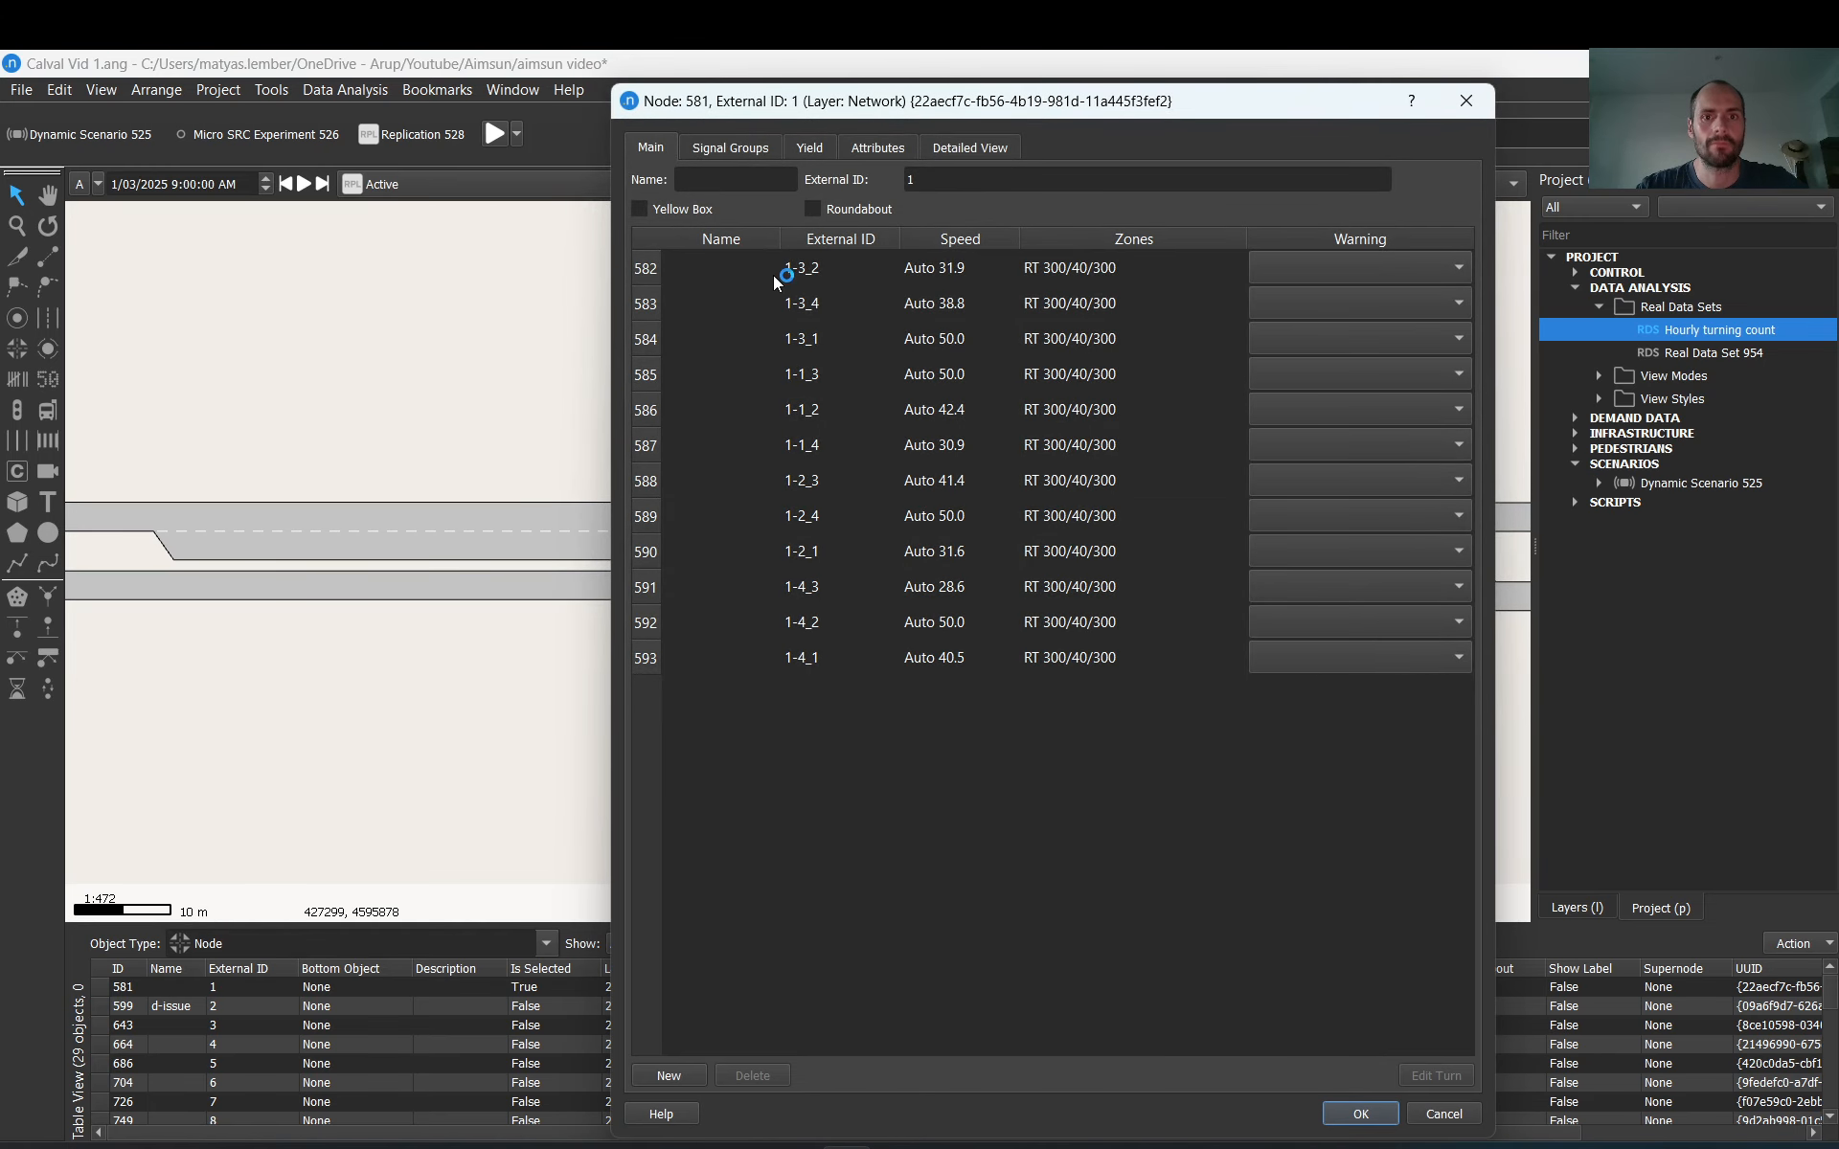
{"action": "left_click", "coordinate": [641, 272]}
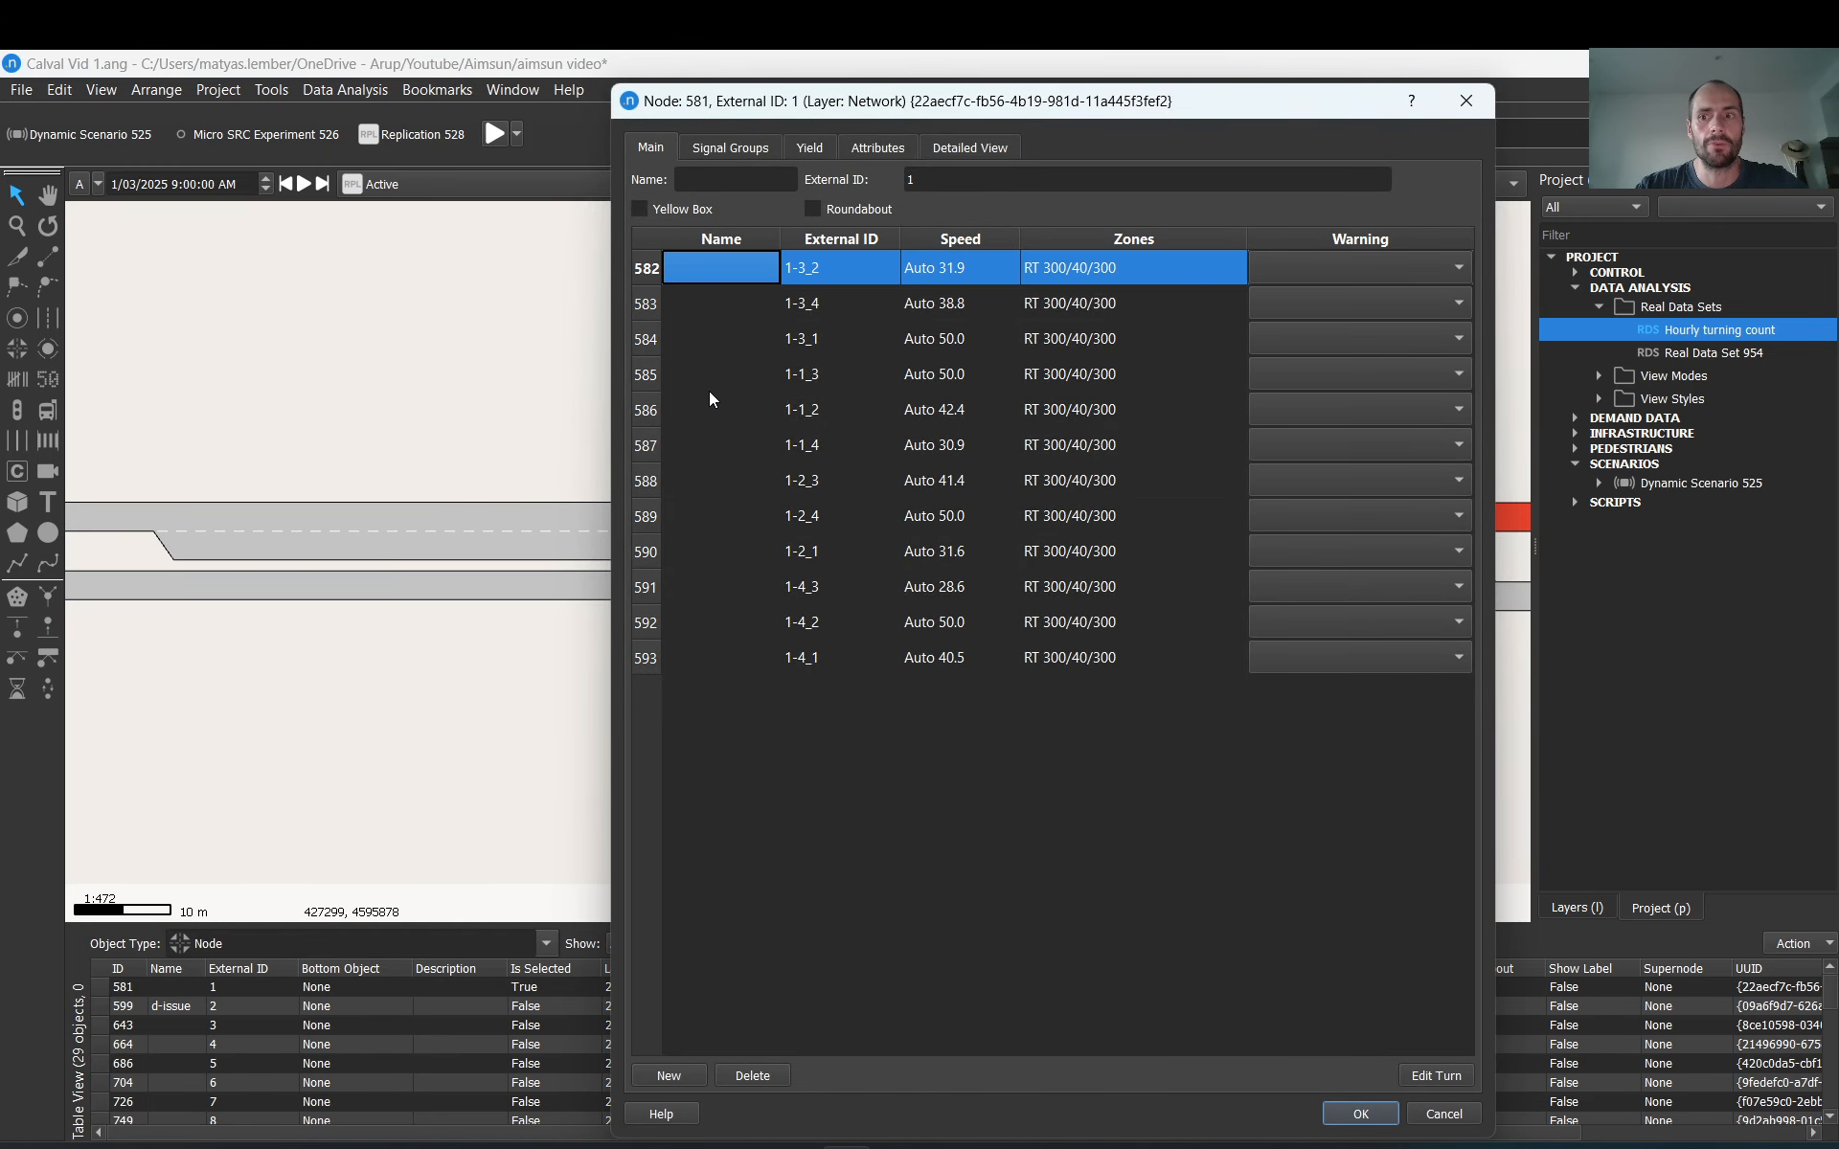
{"action": "left_click", "coordinate": [1454, 1073]}
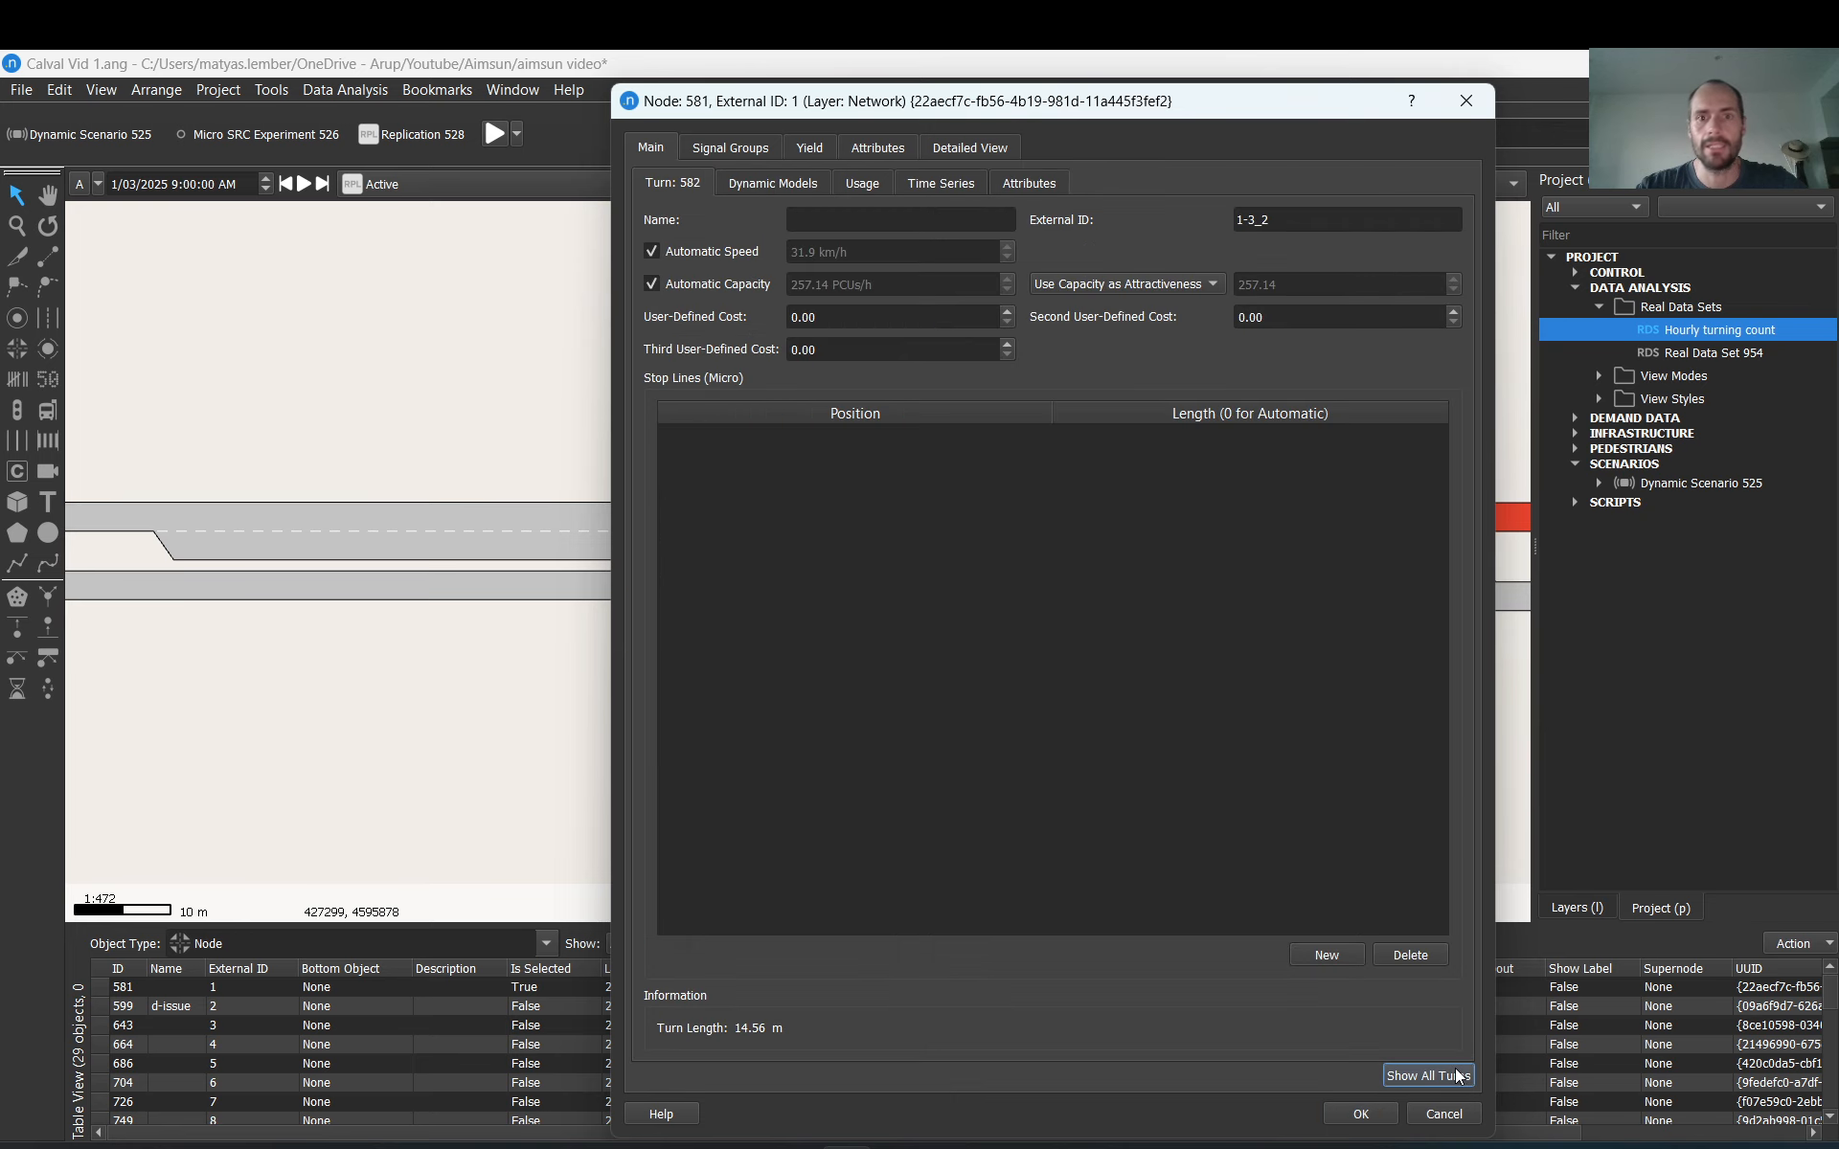
{"action": "left_click", "coordinate": [944, 184]}
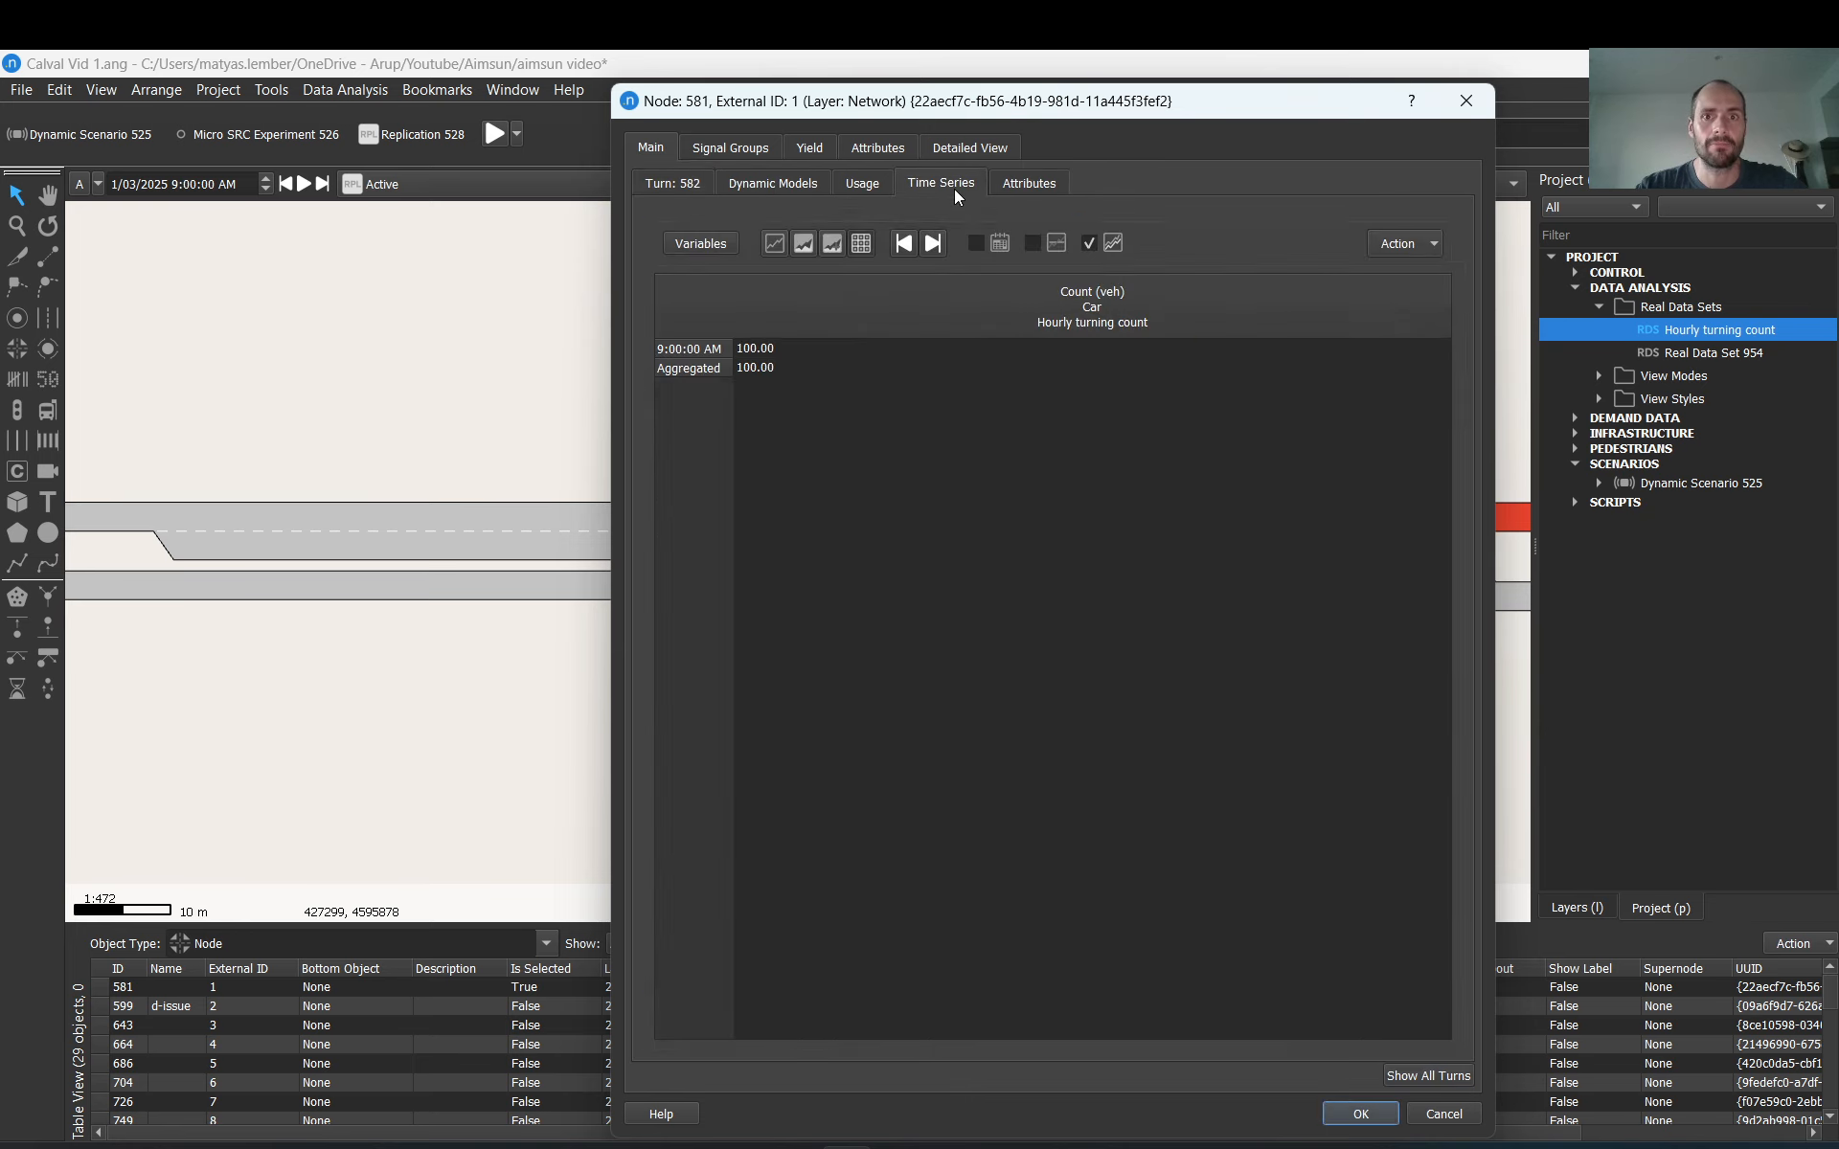
Step: Review the turn's time series variable, data set and vehicle type settings, and return to the table of values
{"action": "left_click", "coordinate": [699, 243]}
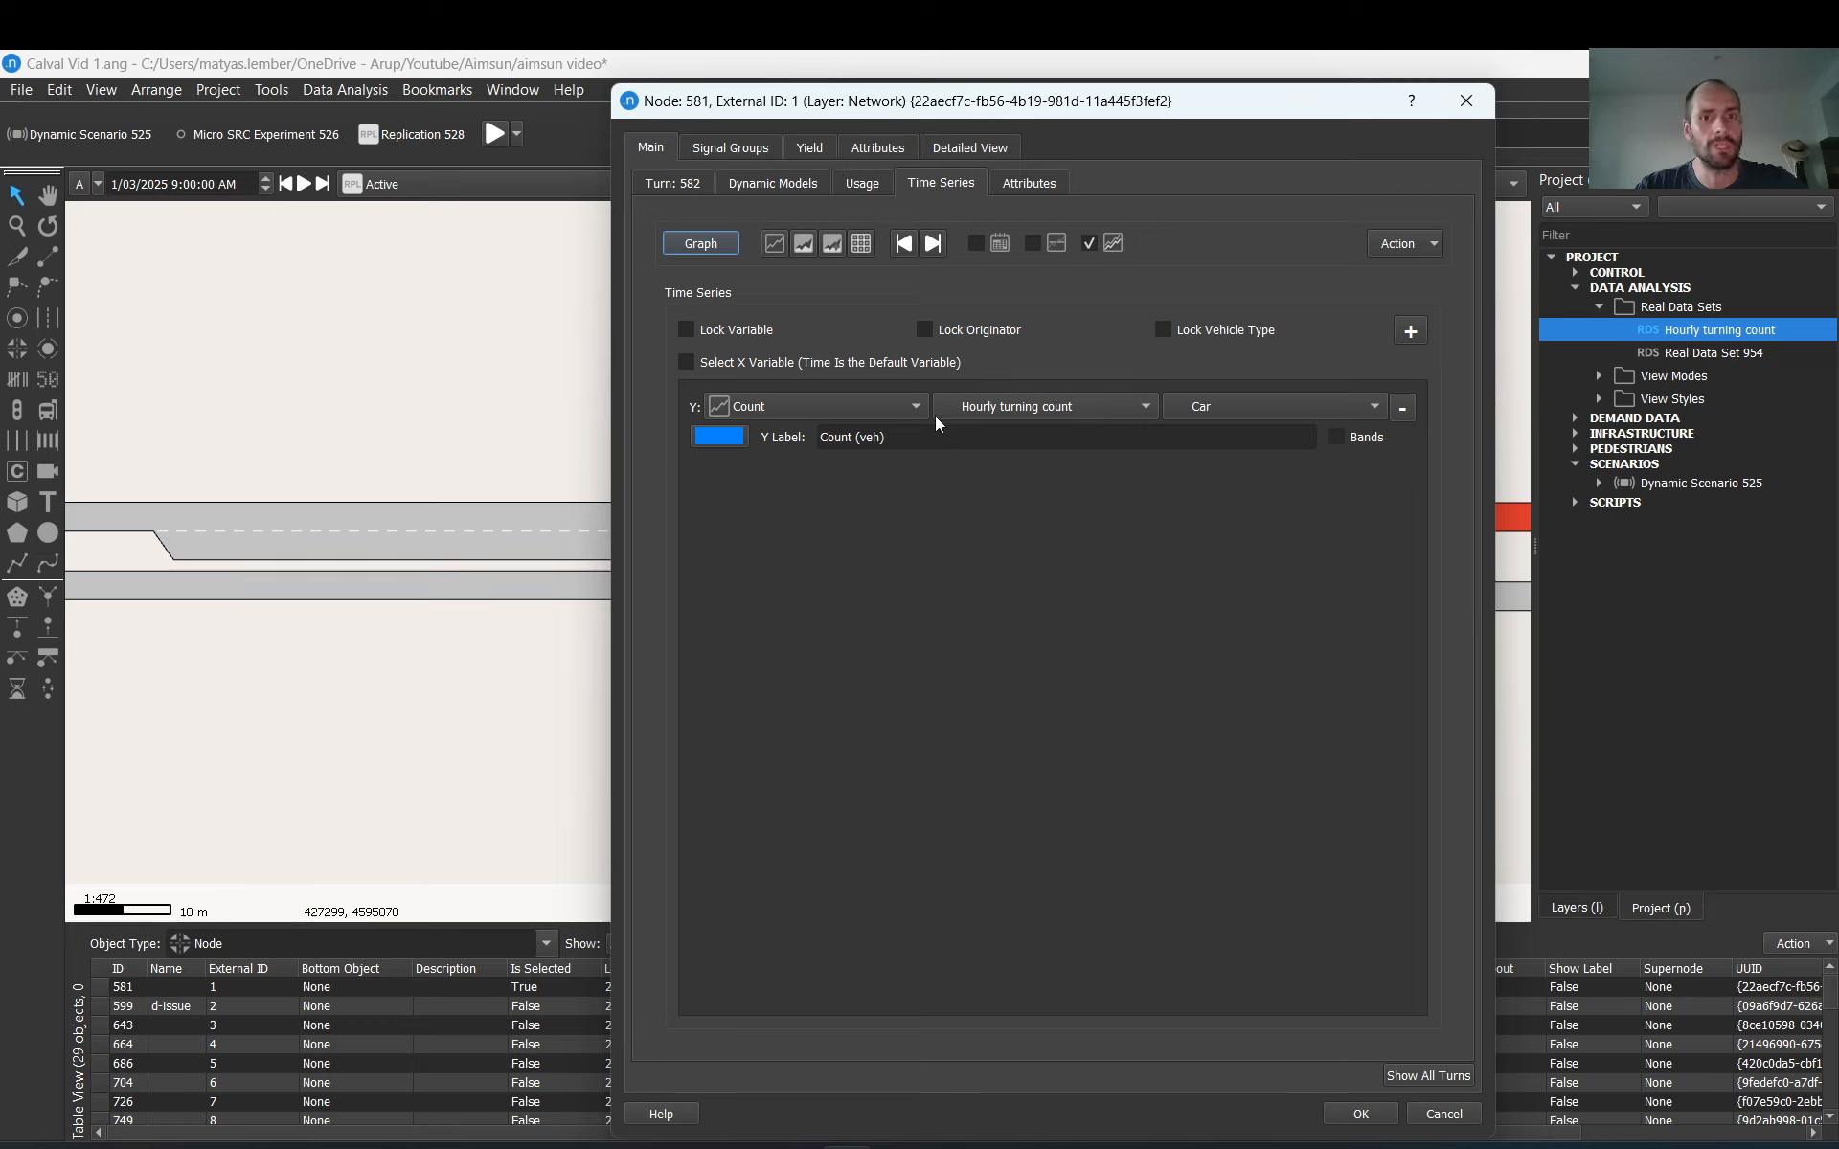
{"action": "left_click", "coordinate": [849, 406]}
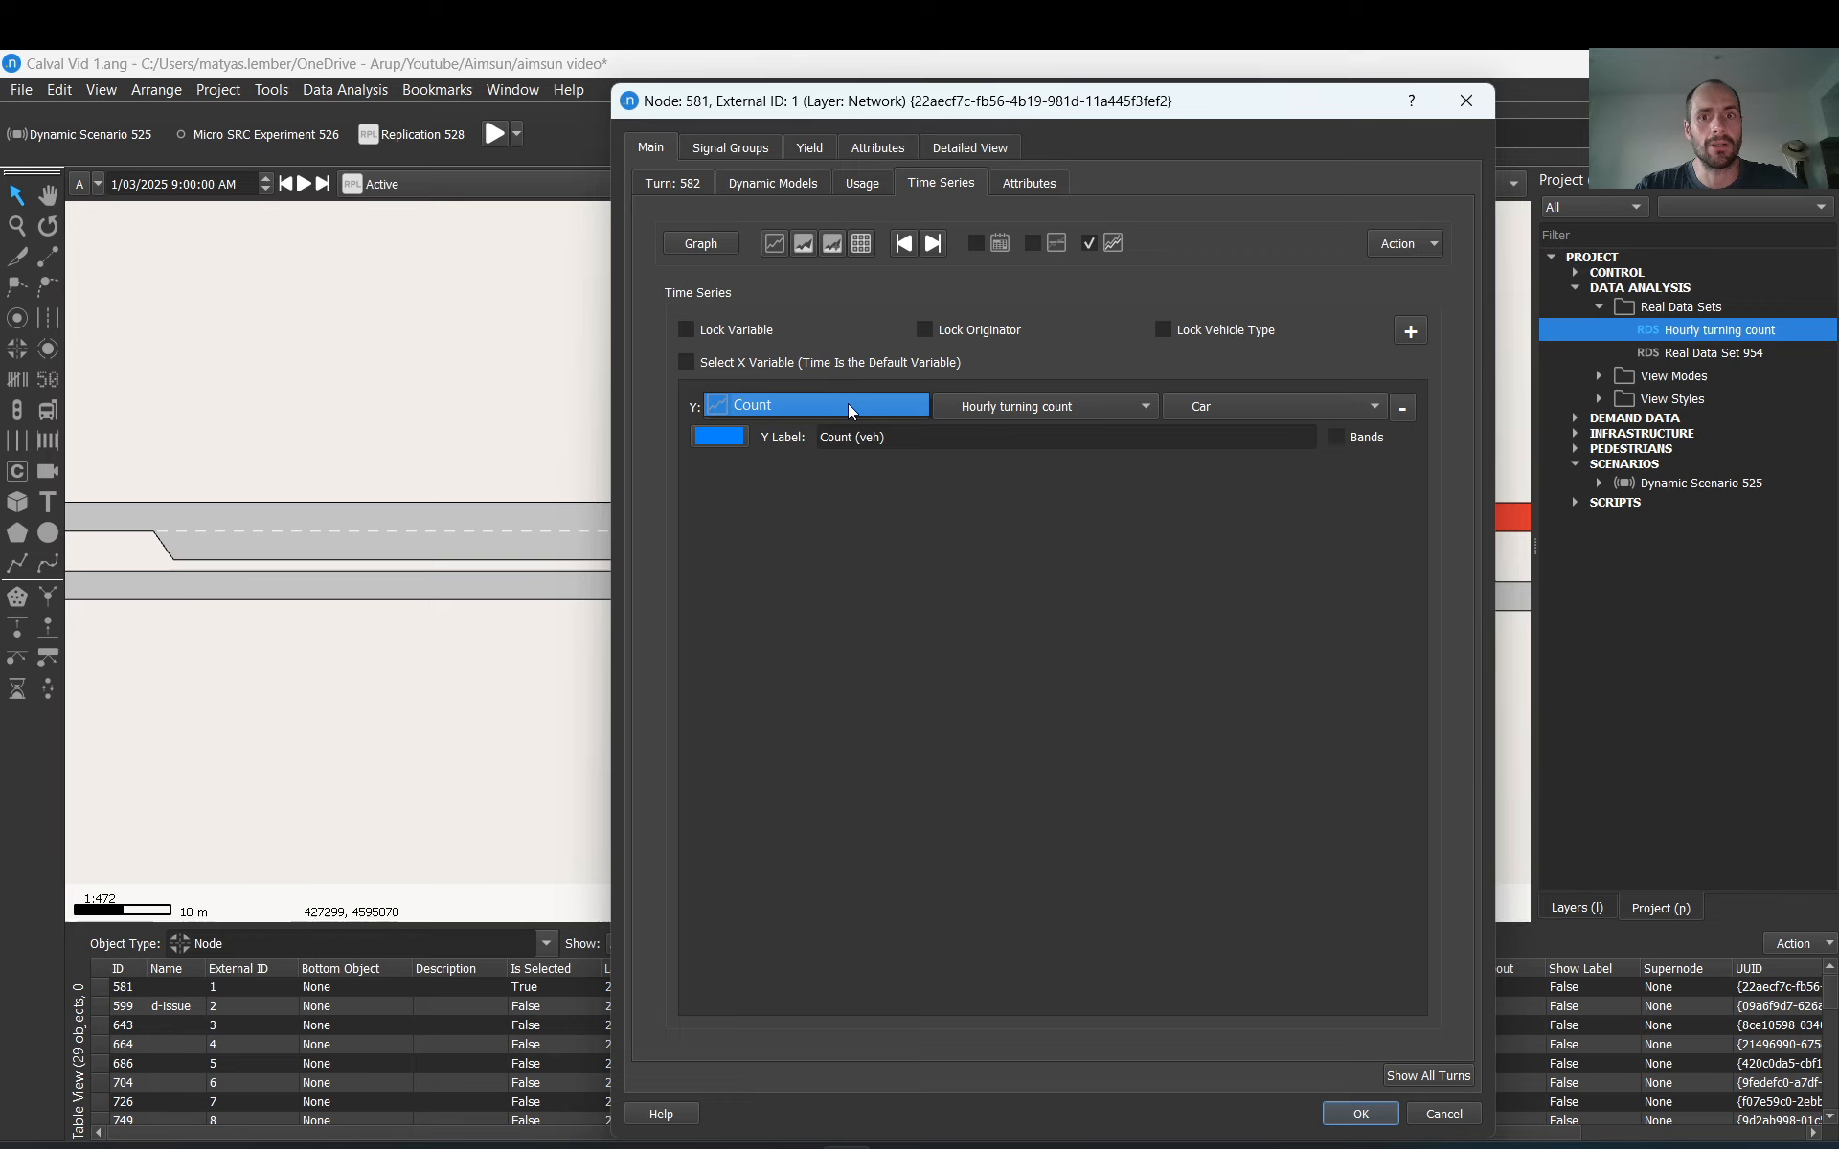
{"action": "left_click", "coordinate": [862, 246]}
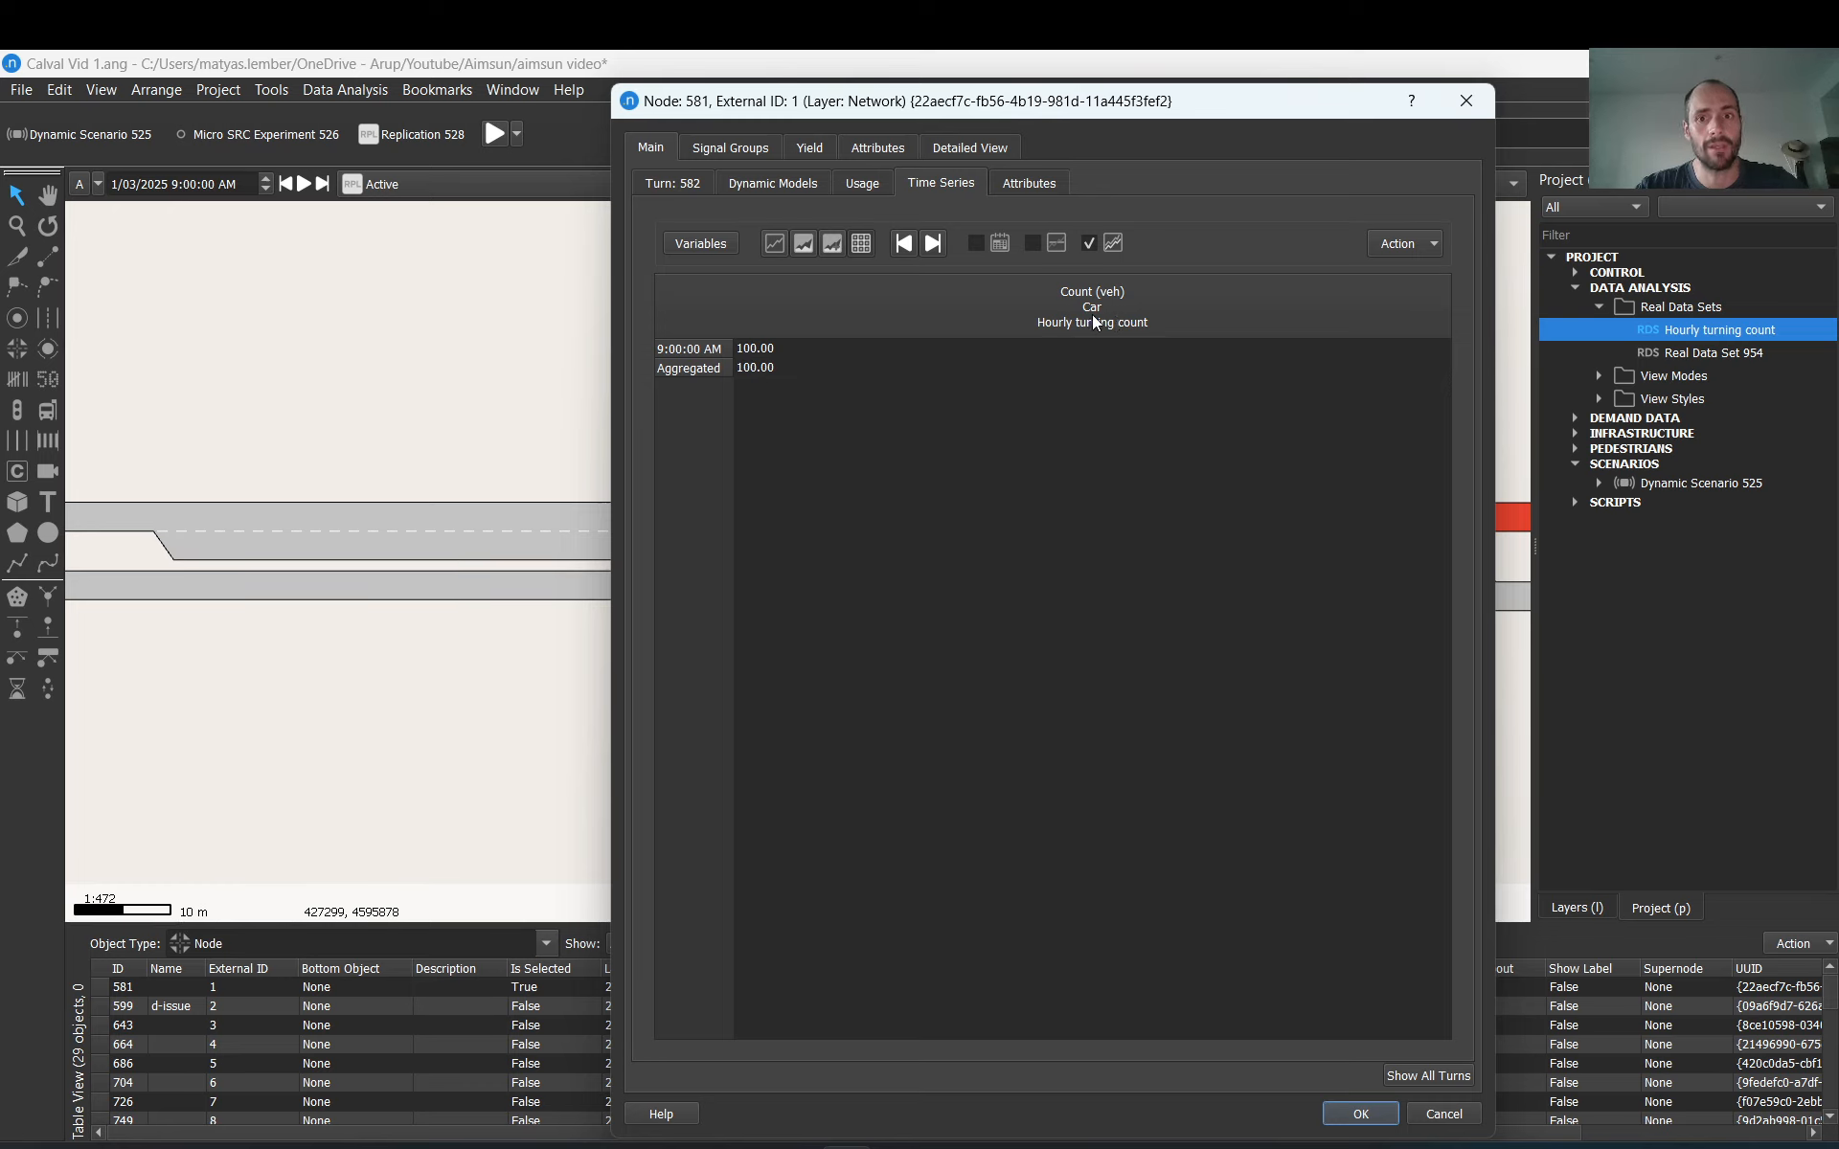
Step: Switch to the calval1 RDS sheet in Excel, compare its observed car counts with the turn's time series, and close the node properties in Aimsun Next
{"action": "left_click", "coordinate": [1098, 1147]}
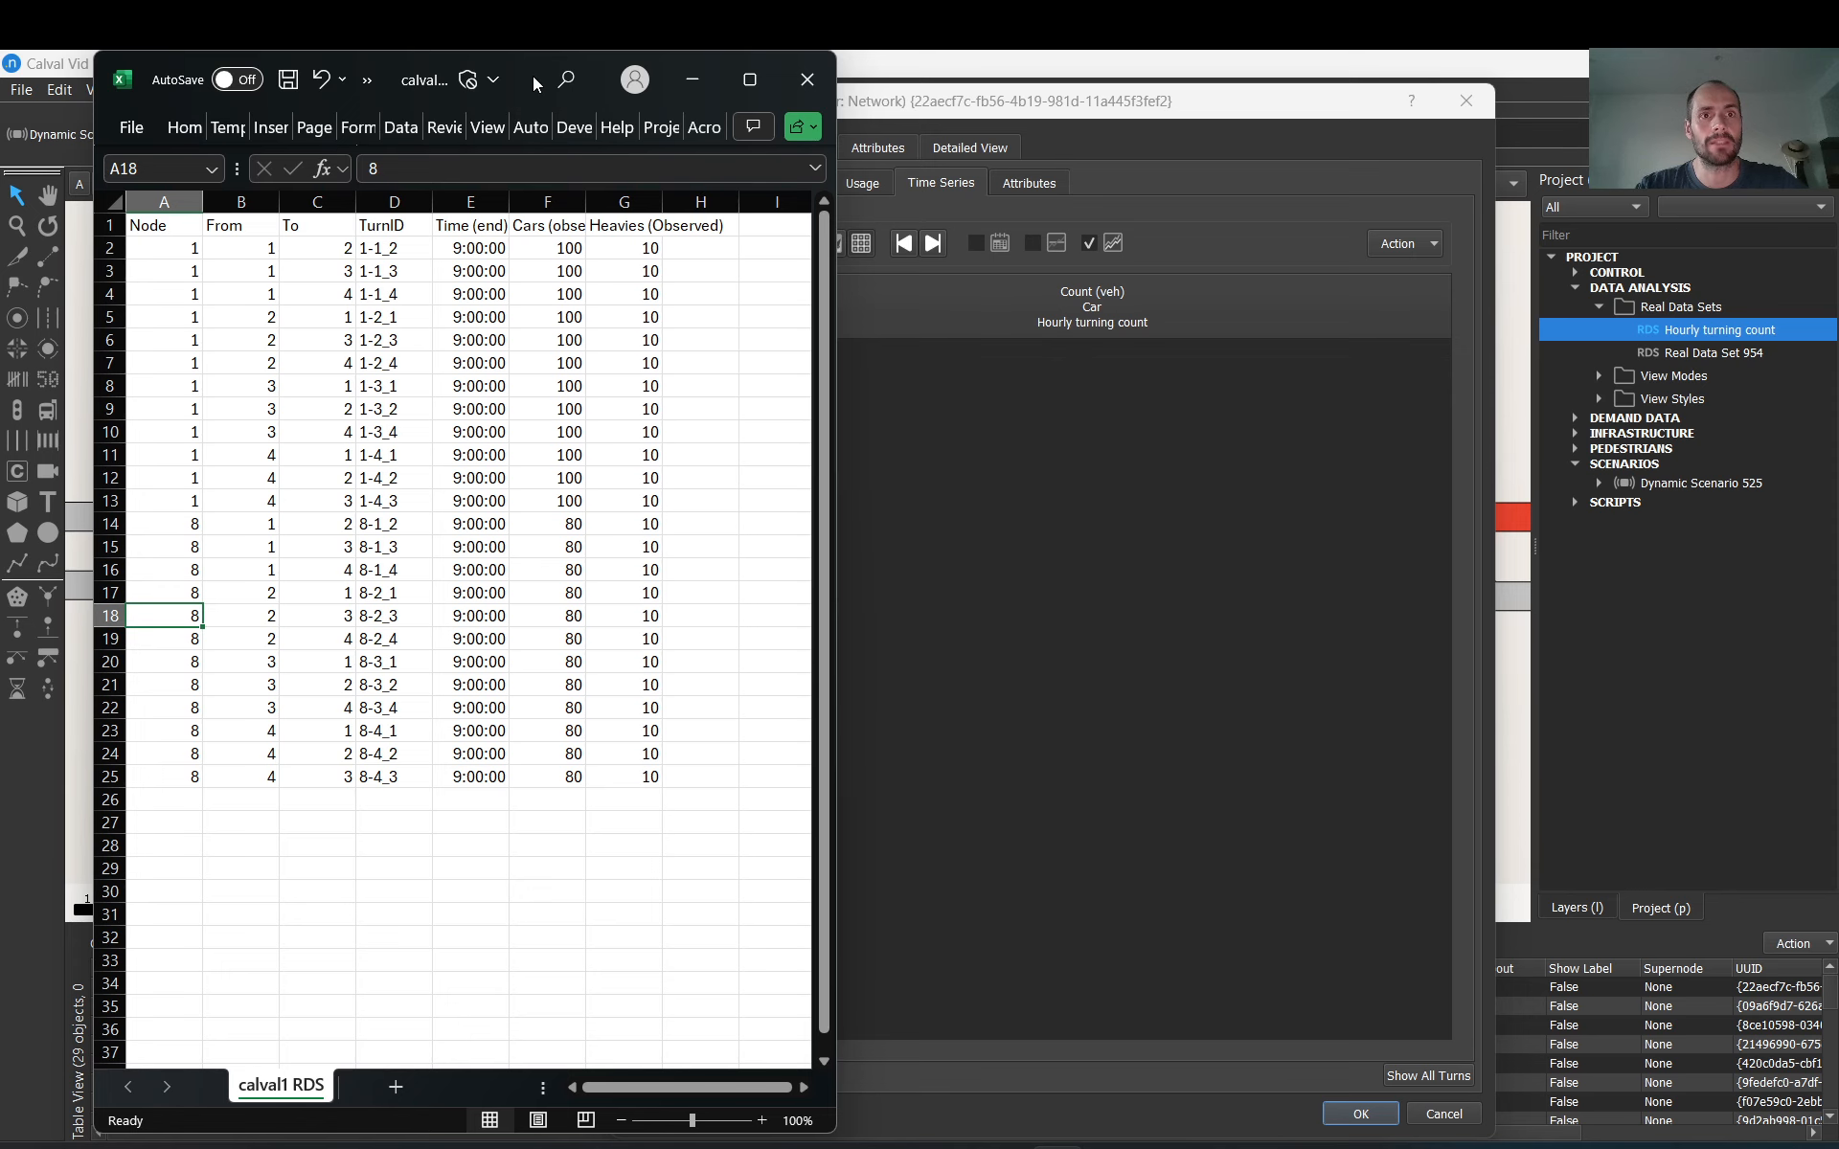
{"action": "left_click_drag", "start_coordinate": [533, 76], "coordinate": [644, 213]}
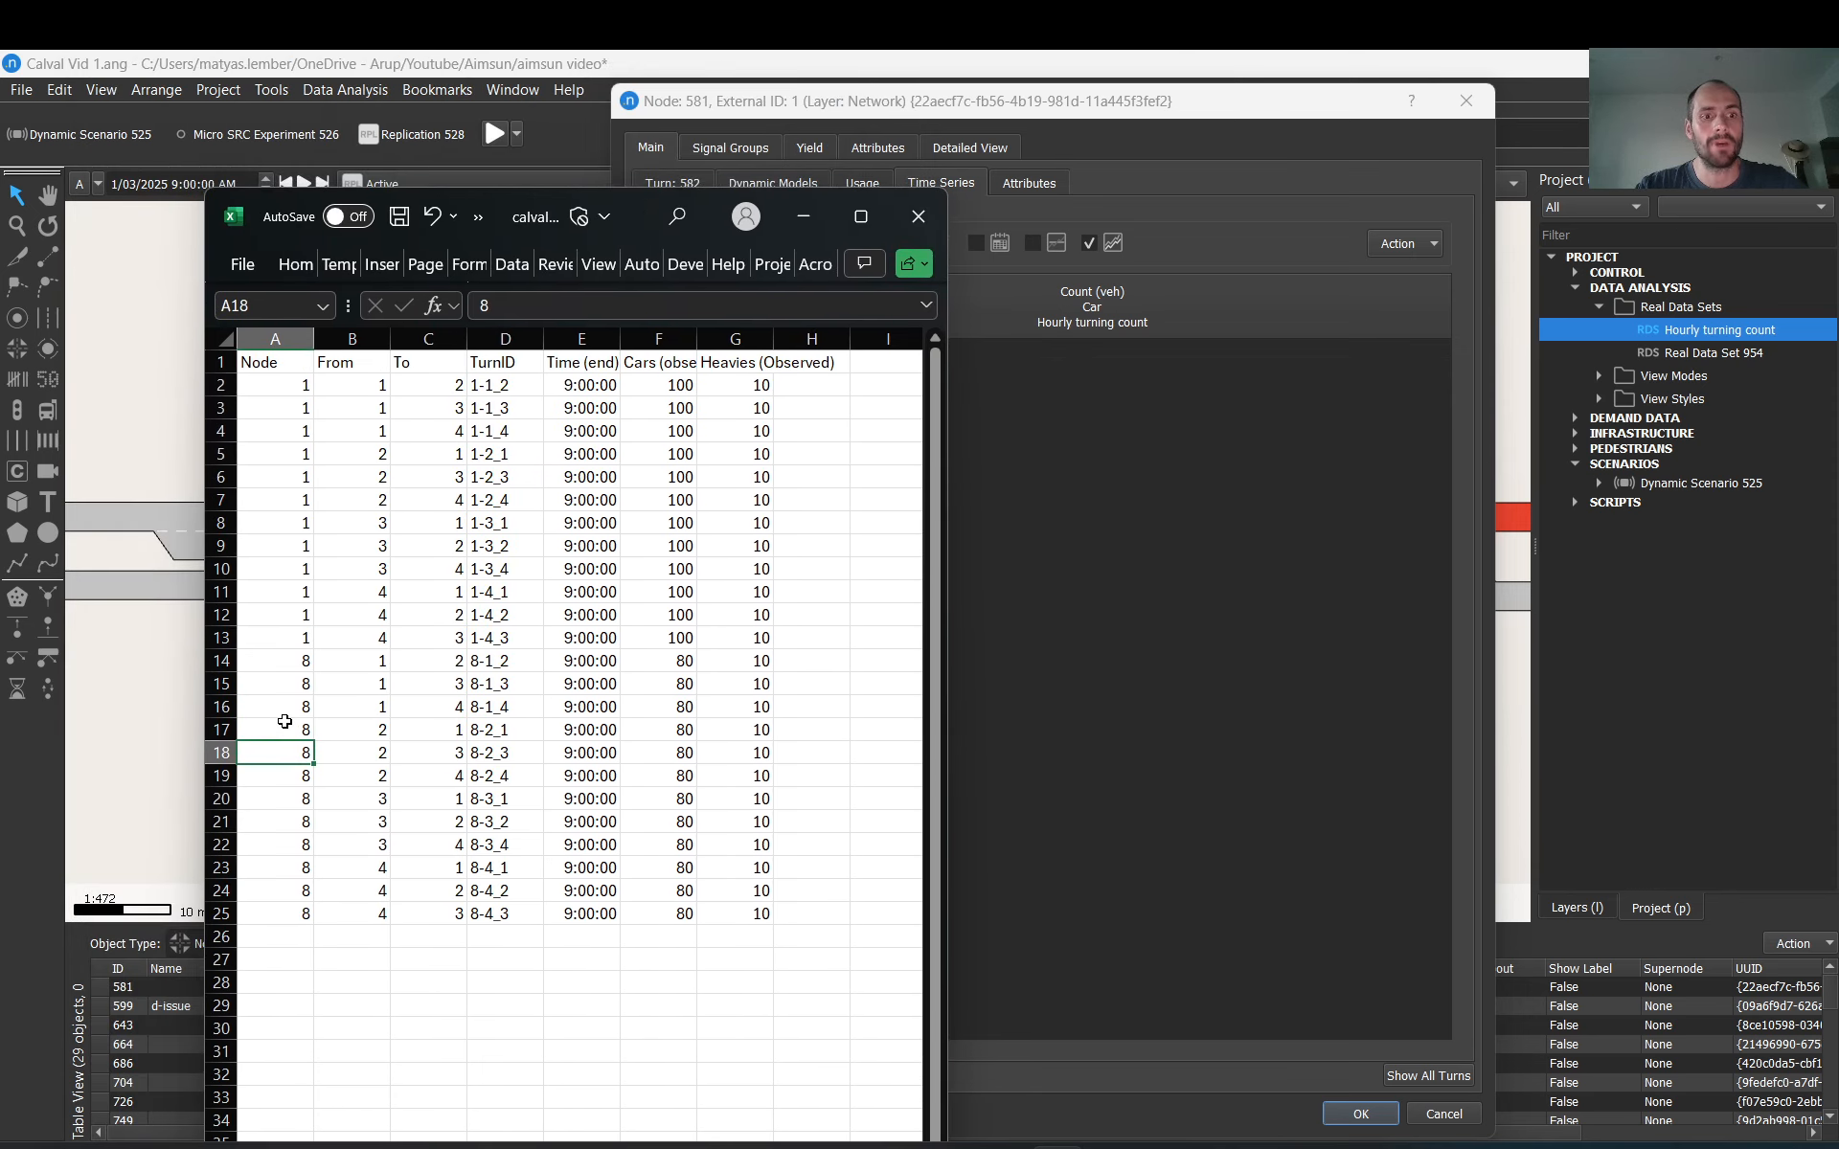
{"action": "left_click_drag", "start_coordinate": [284, 725], "coordinate": [684, 730]}
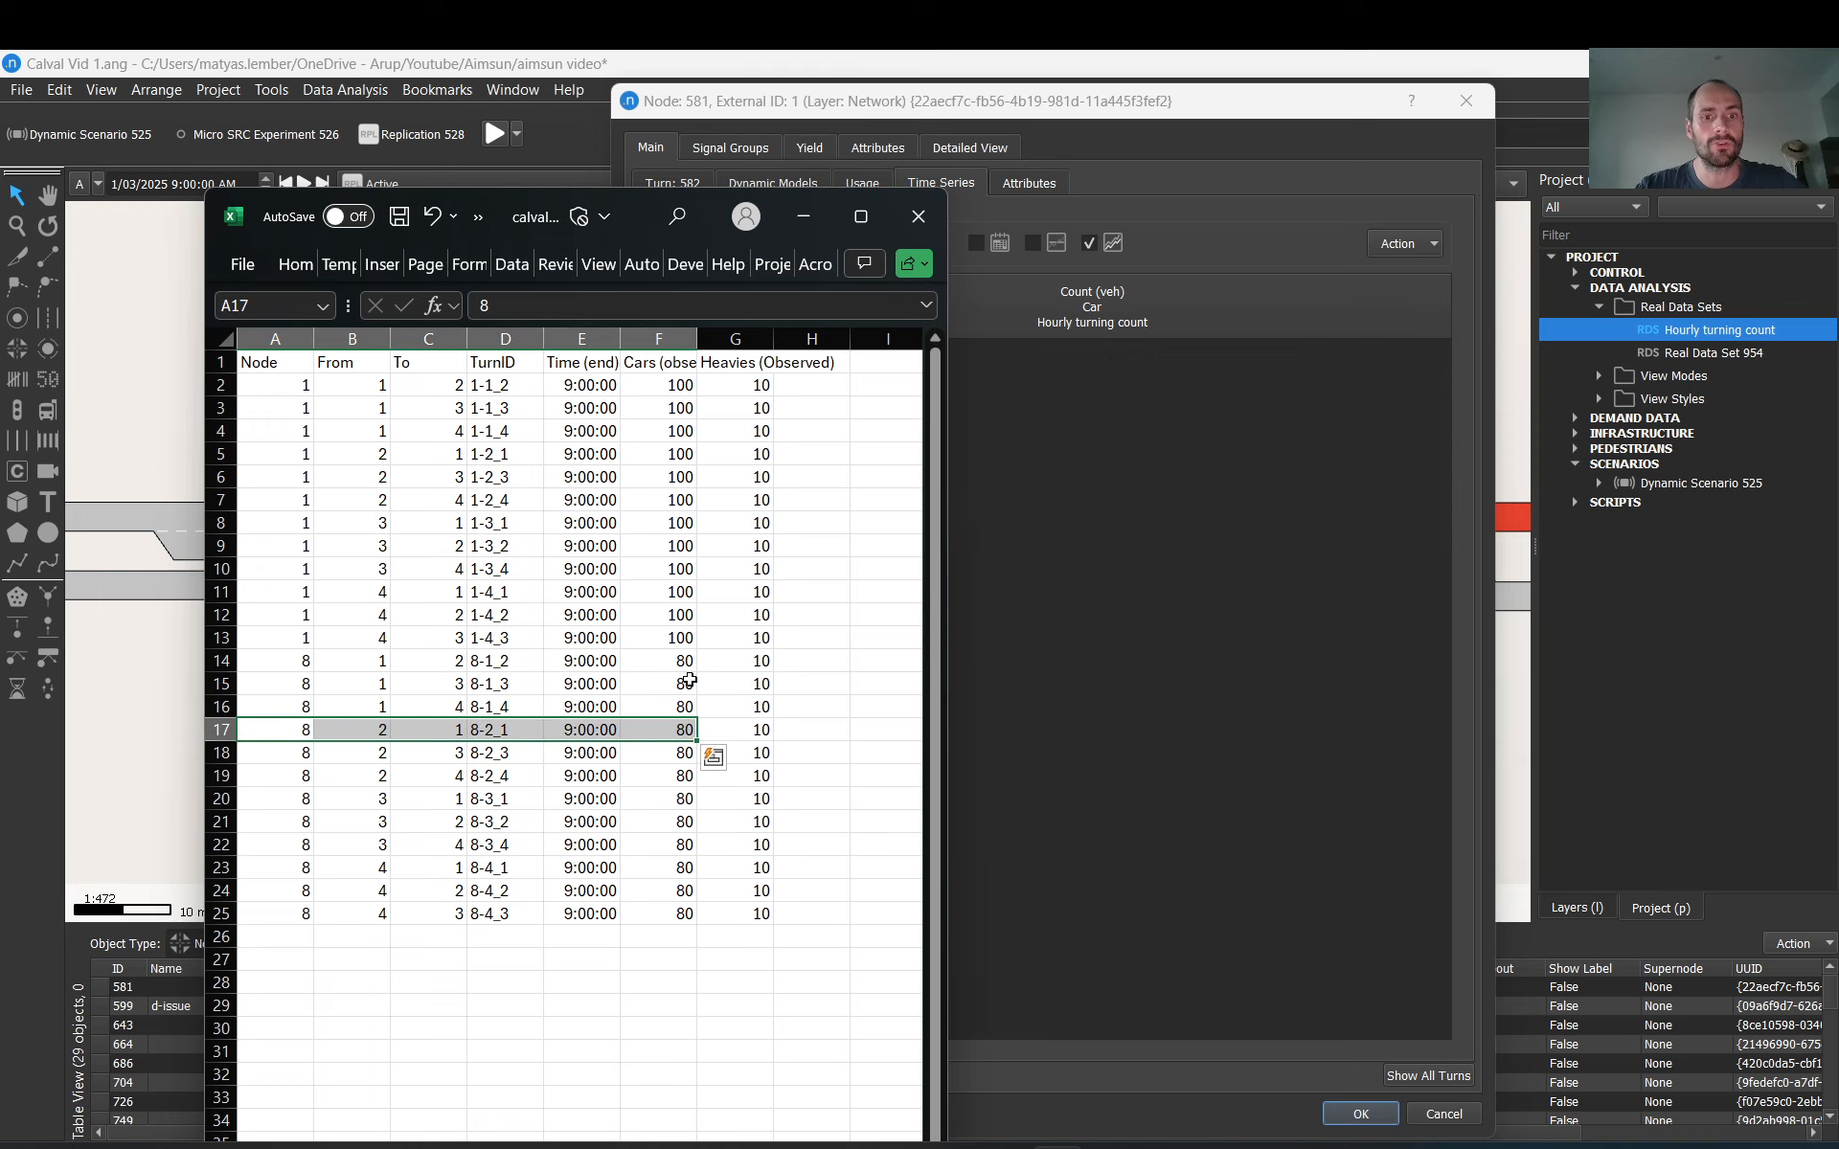
{"action": "left_click", "coordinate": [1466, 105]}
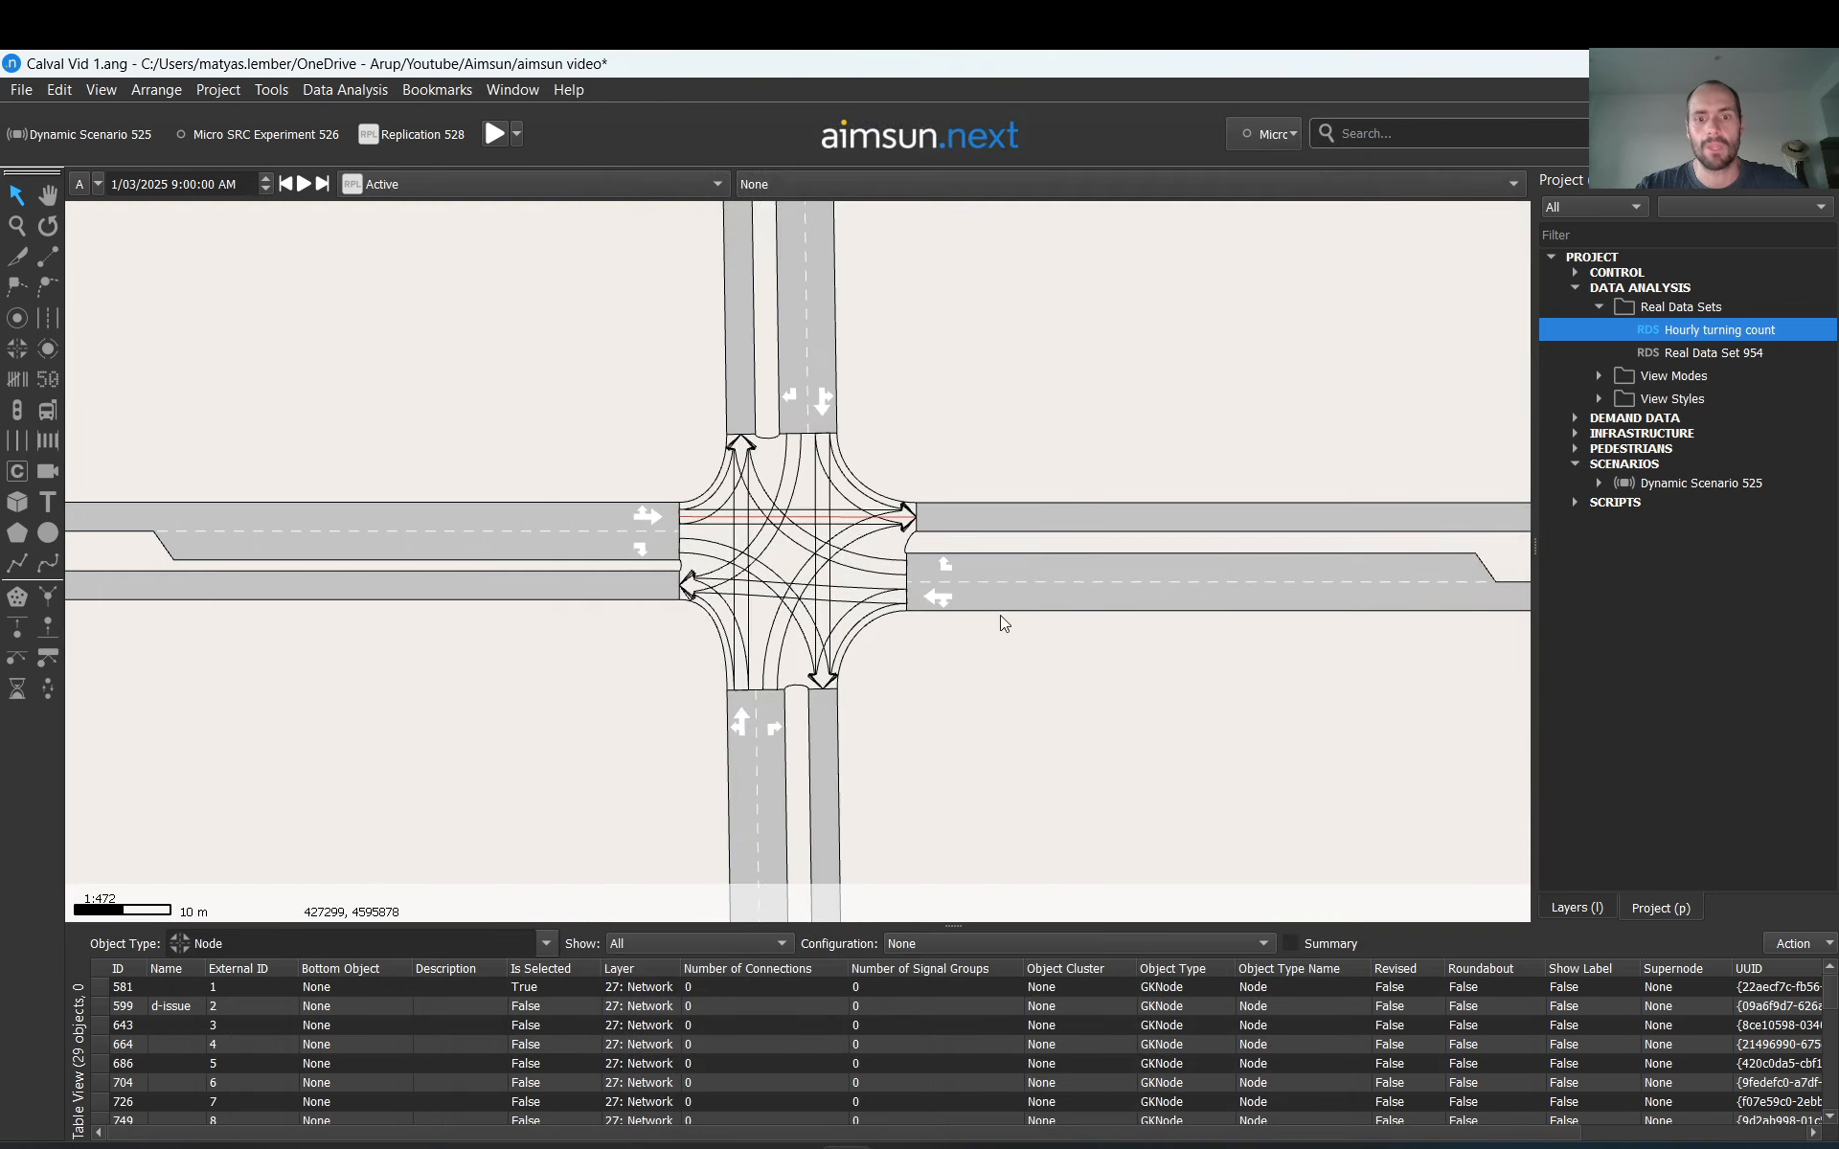
Step: Open the node with External ID 8, view the time series of turn 8-4_3 as a table and a graph, and close the properties
{"action": "scroll", "coordinate": [319, 1073], "scroll_direction": "down", "scroll_amount": 1}
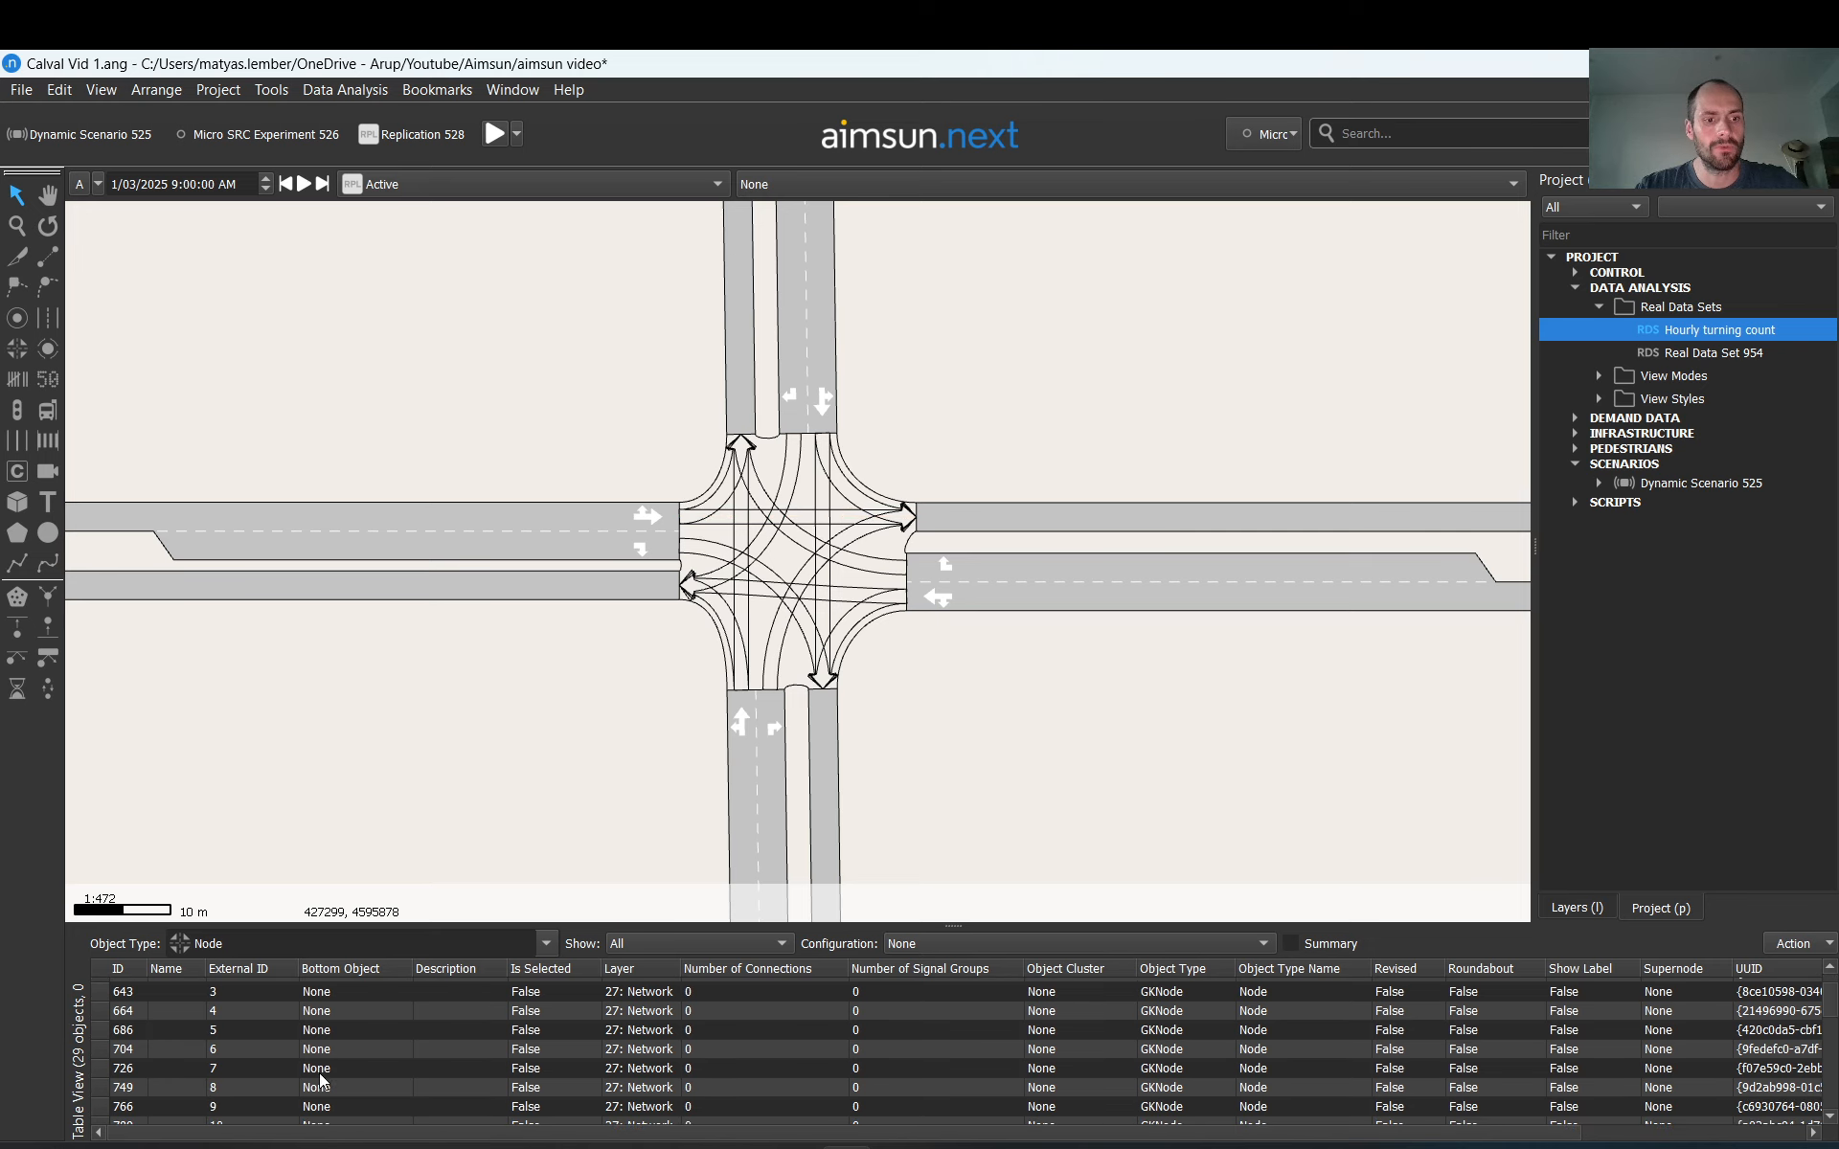
{"action": "left_click", "coordinate": [221, 1086]}
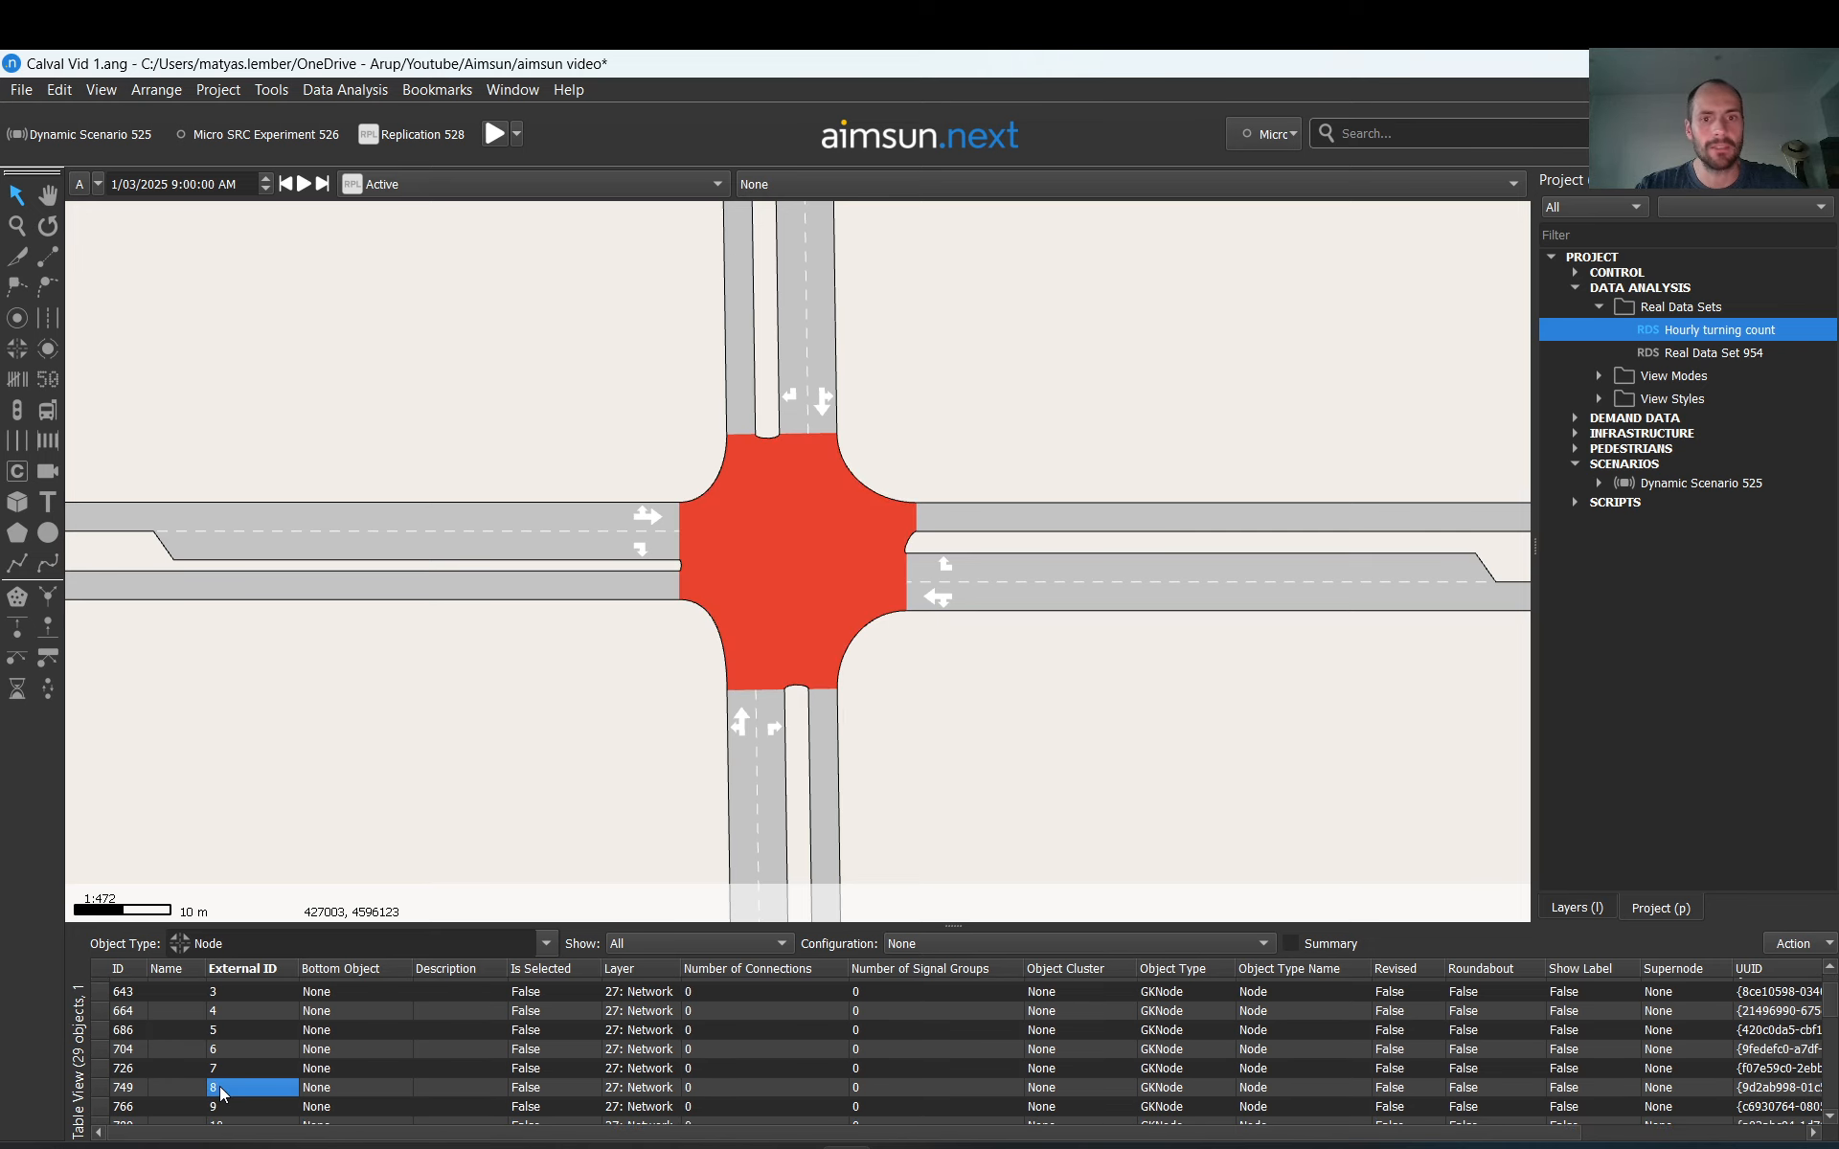
{"action": "double_click", "coordinate": [791, 579]}
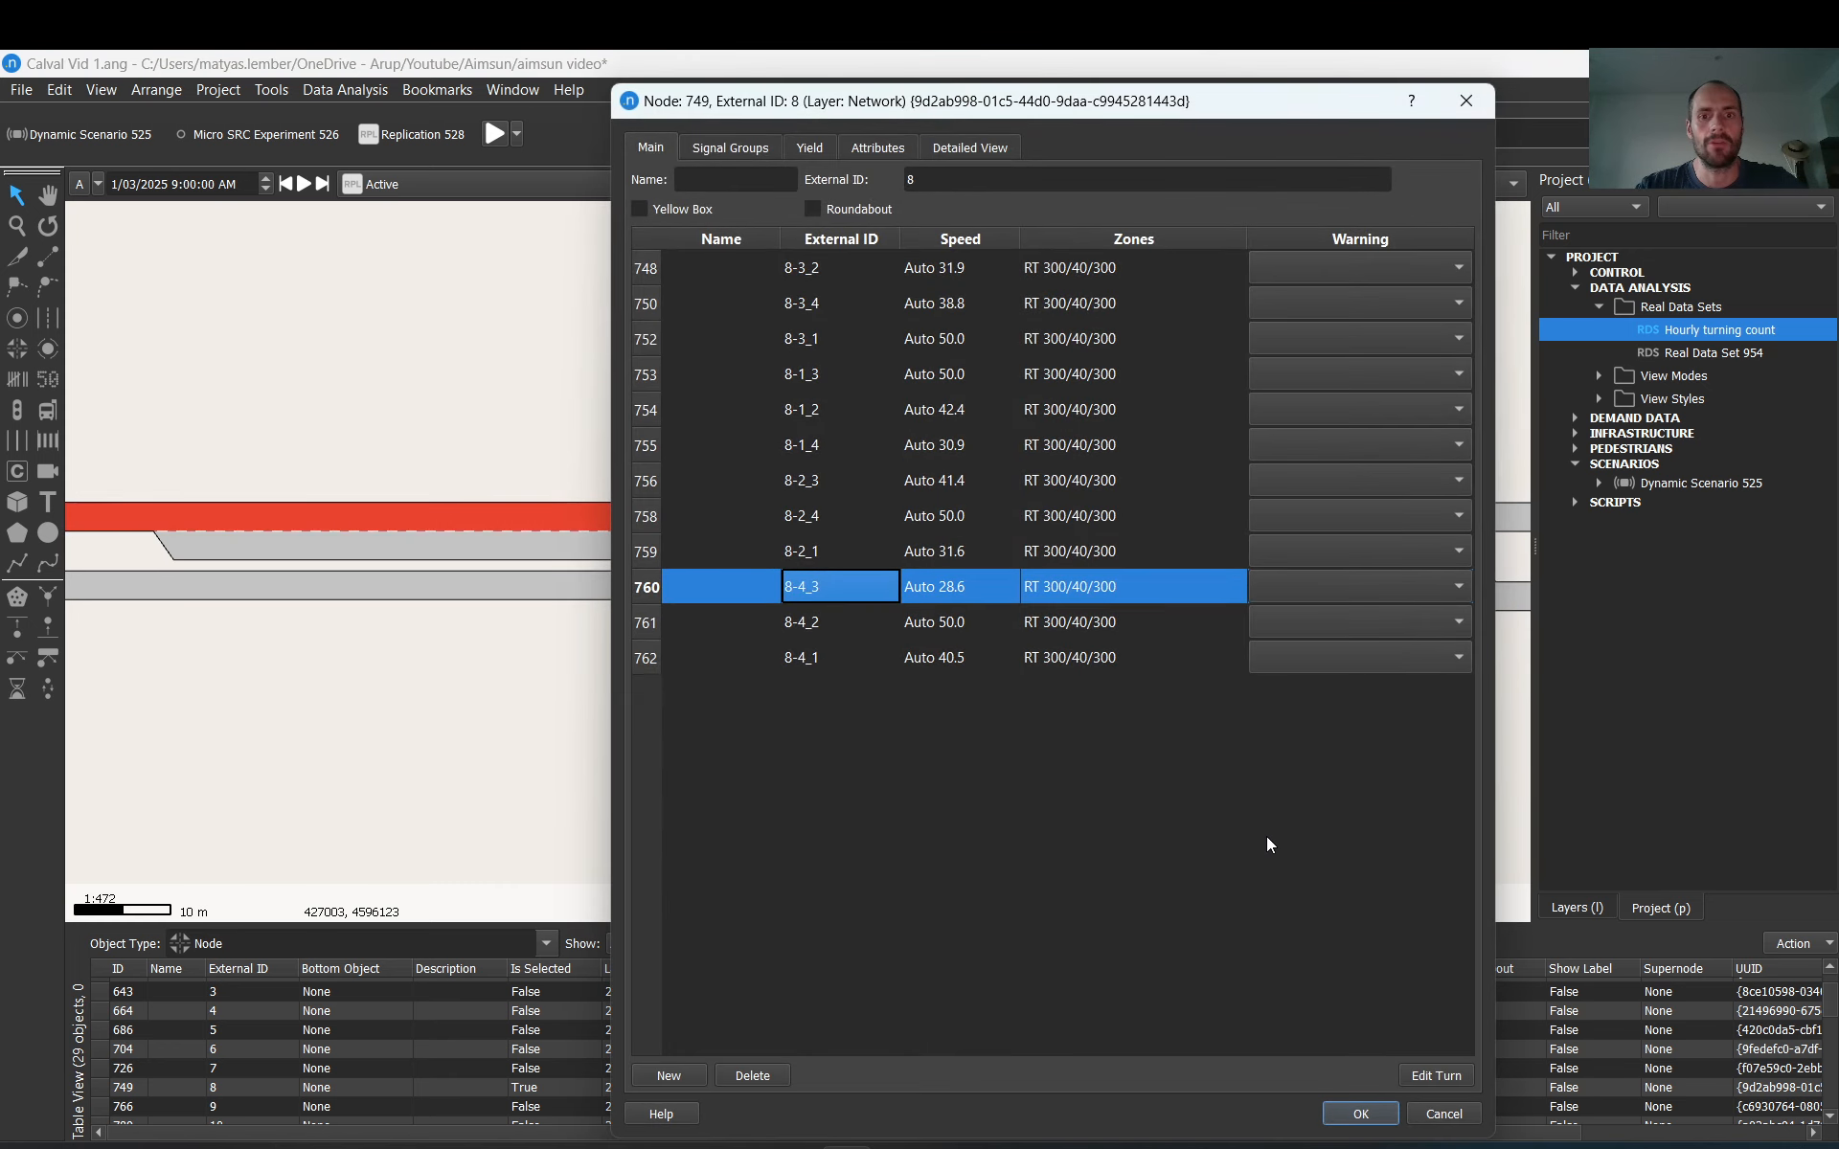
{"action": "left_click", "coordinate": [1448, 1072]}
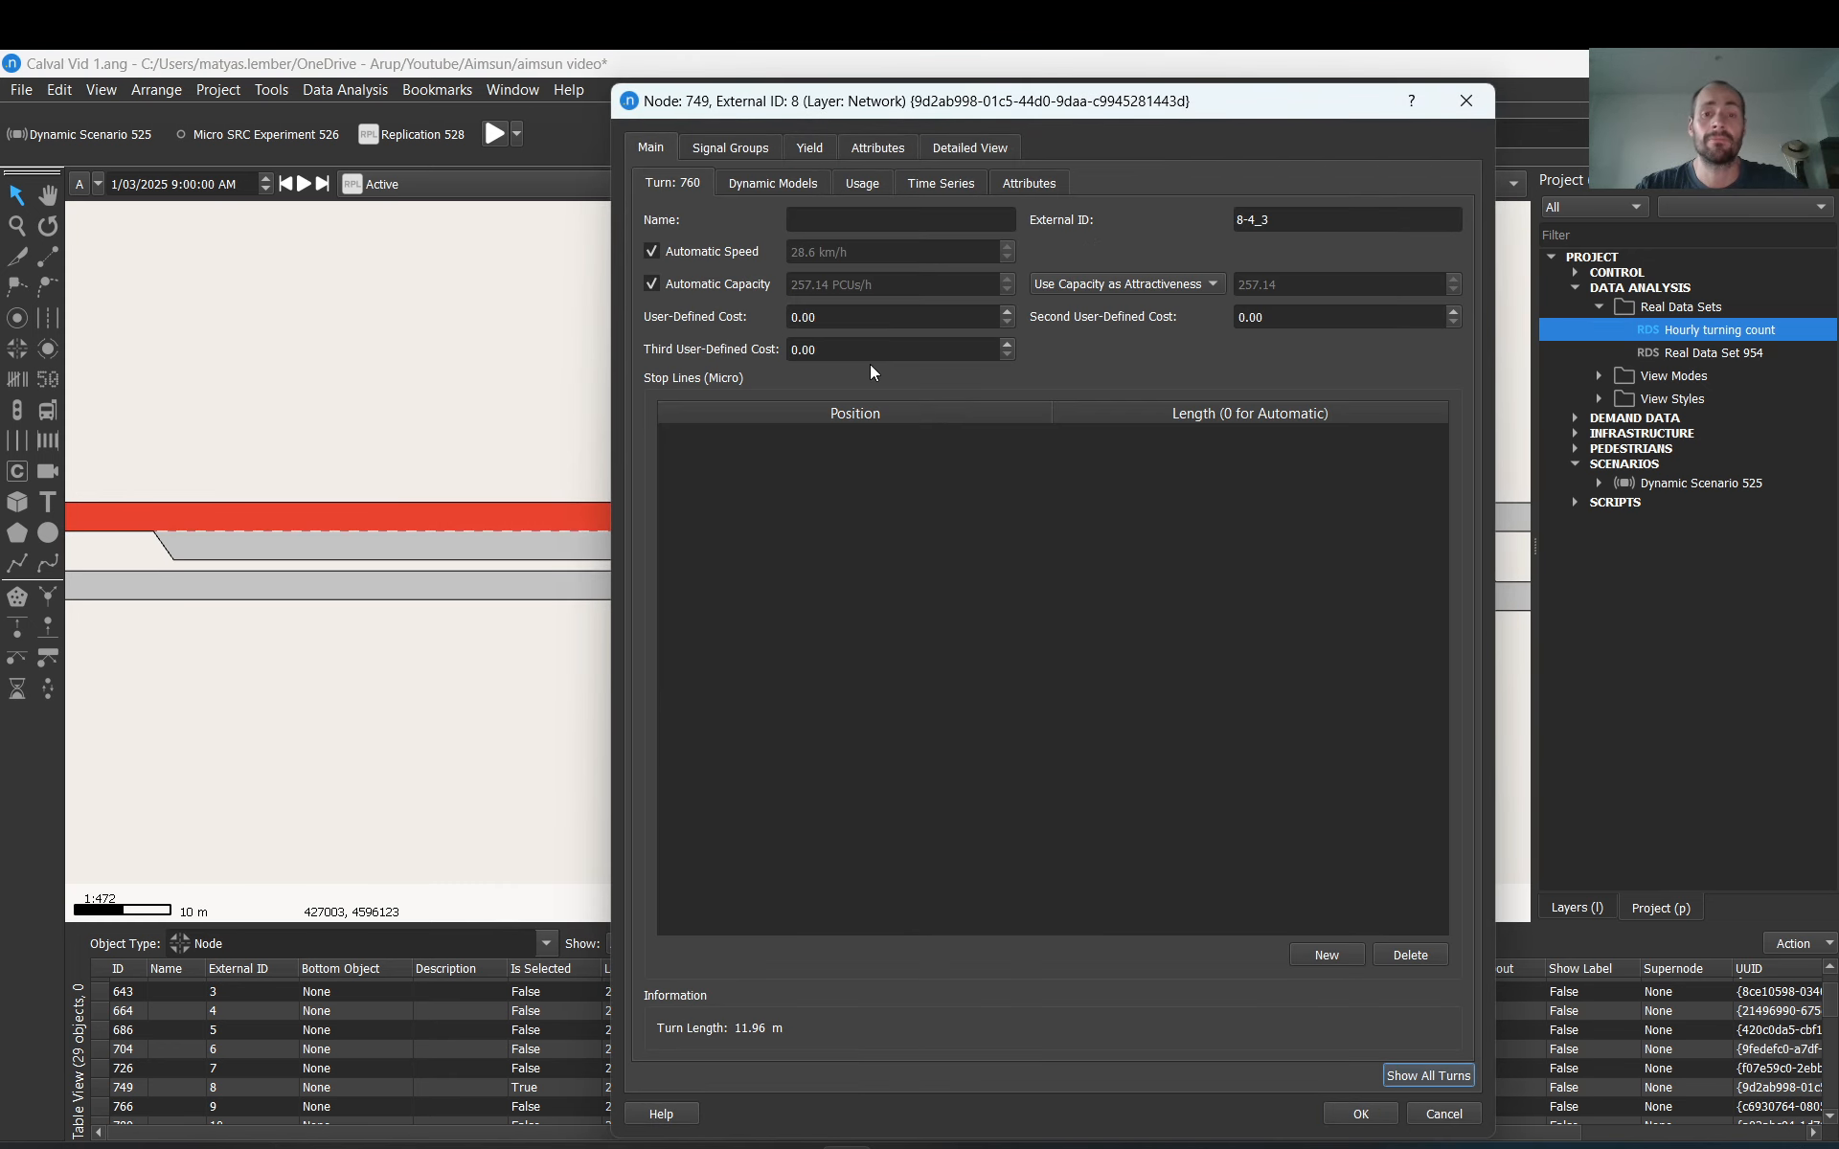
{"action": "left_click", "coordinate": [939, 185]}
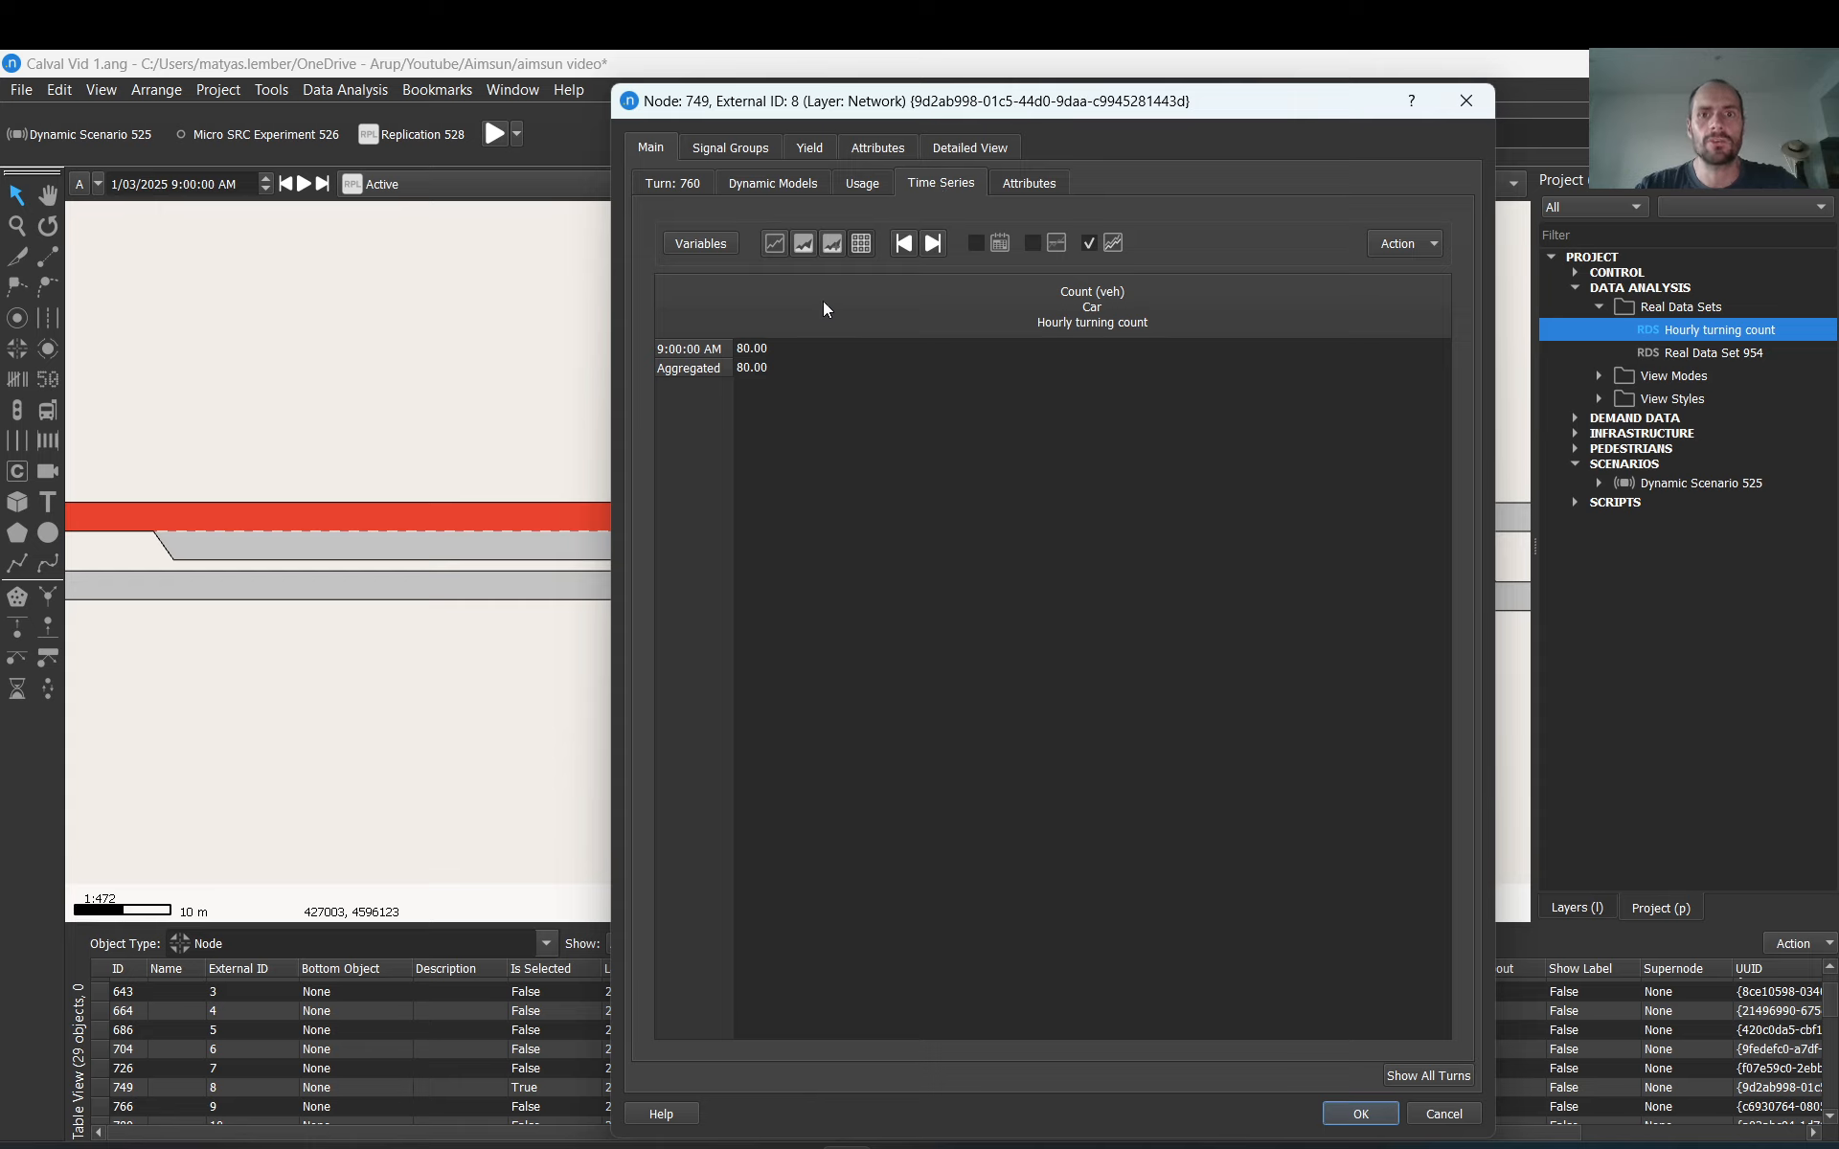
{"action": "left_click", "coordinate": [772, 248]}
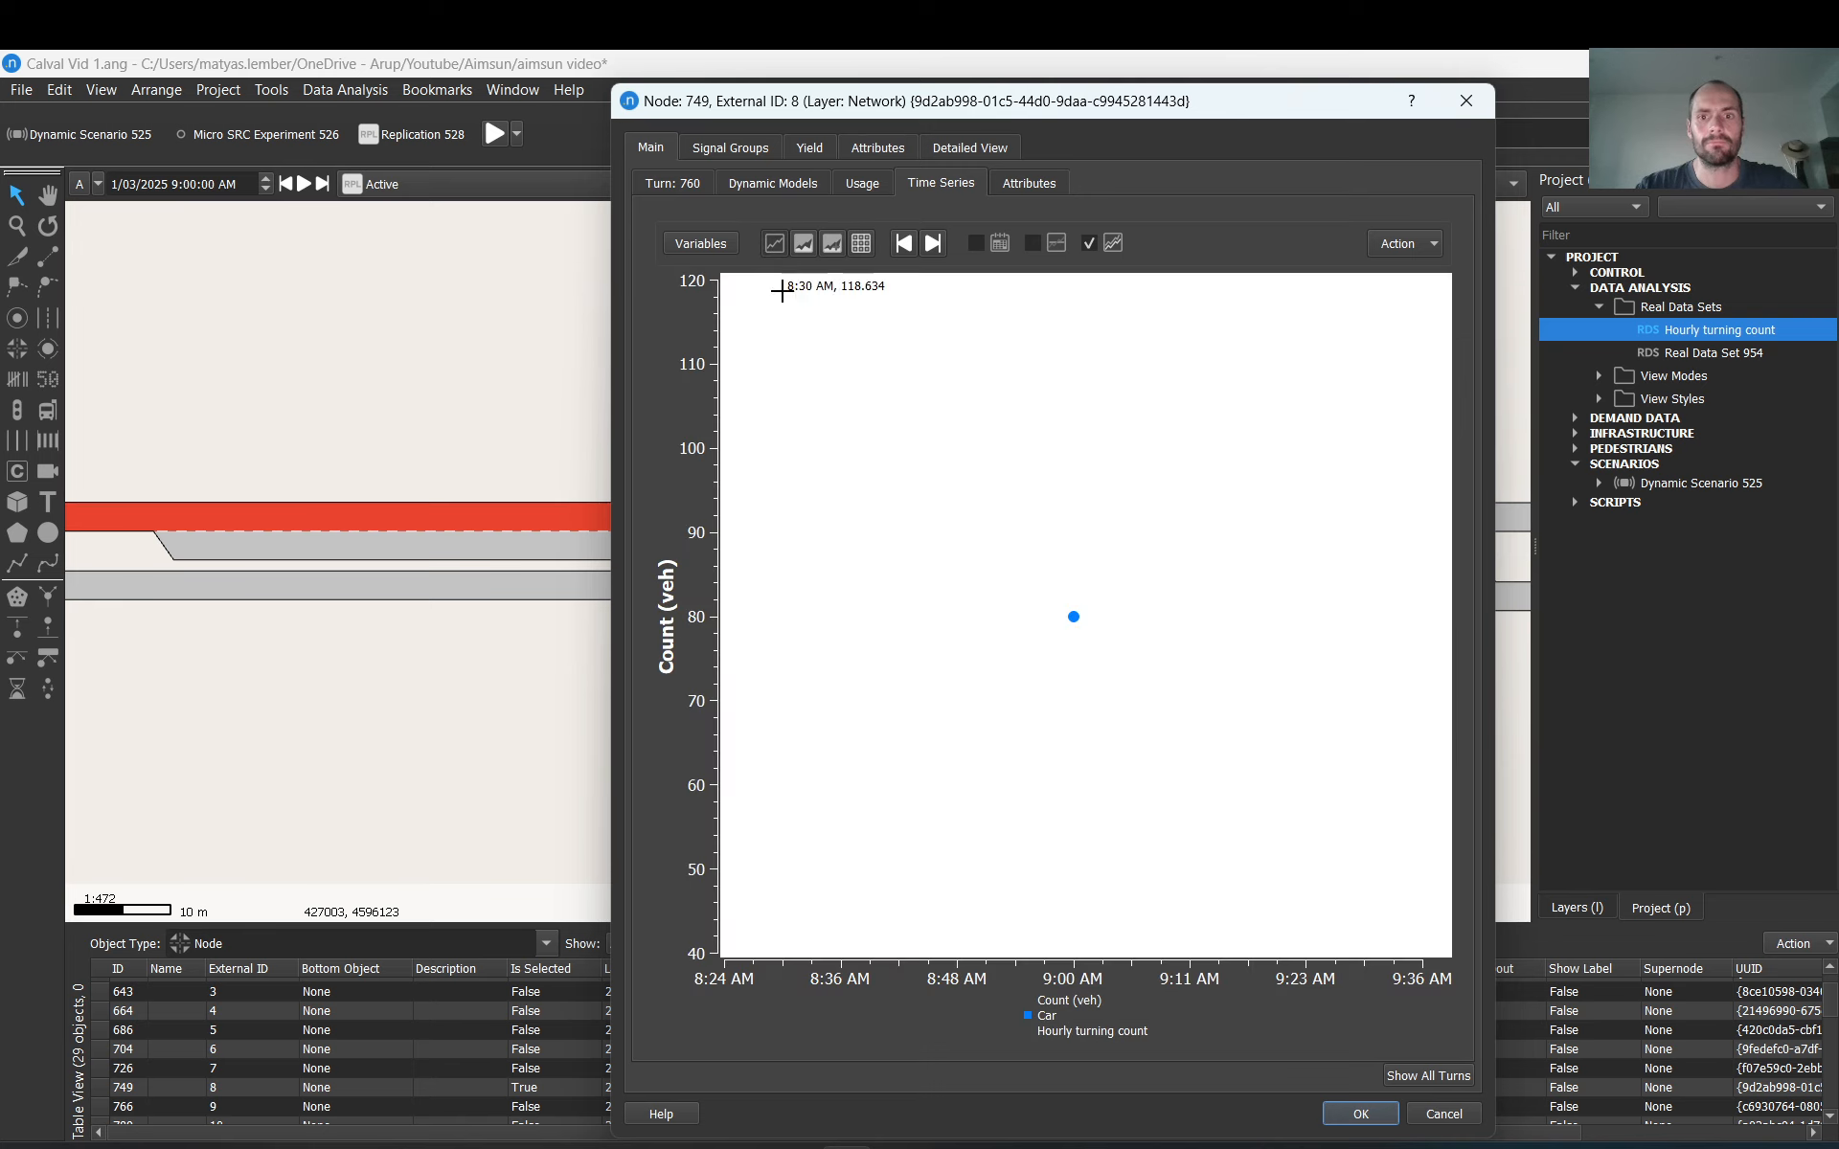
{"action": "left_click", "coordinate": [1466, 101]}
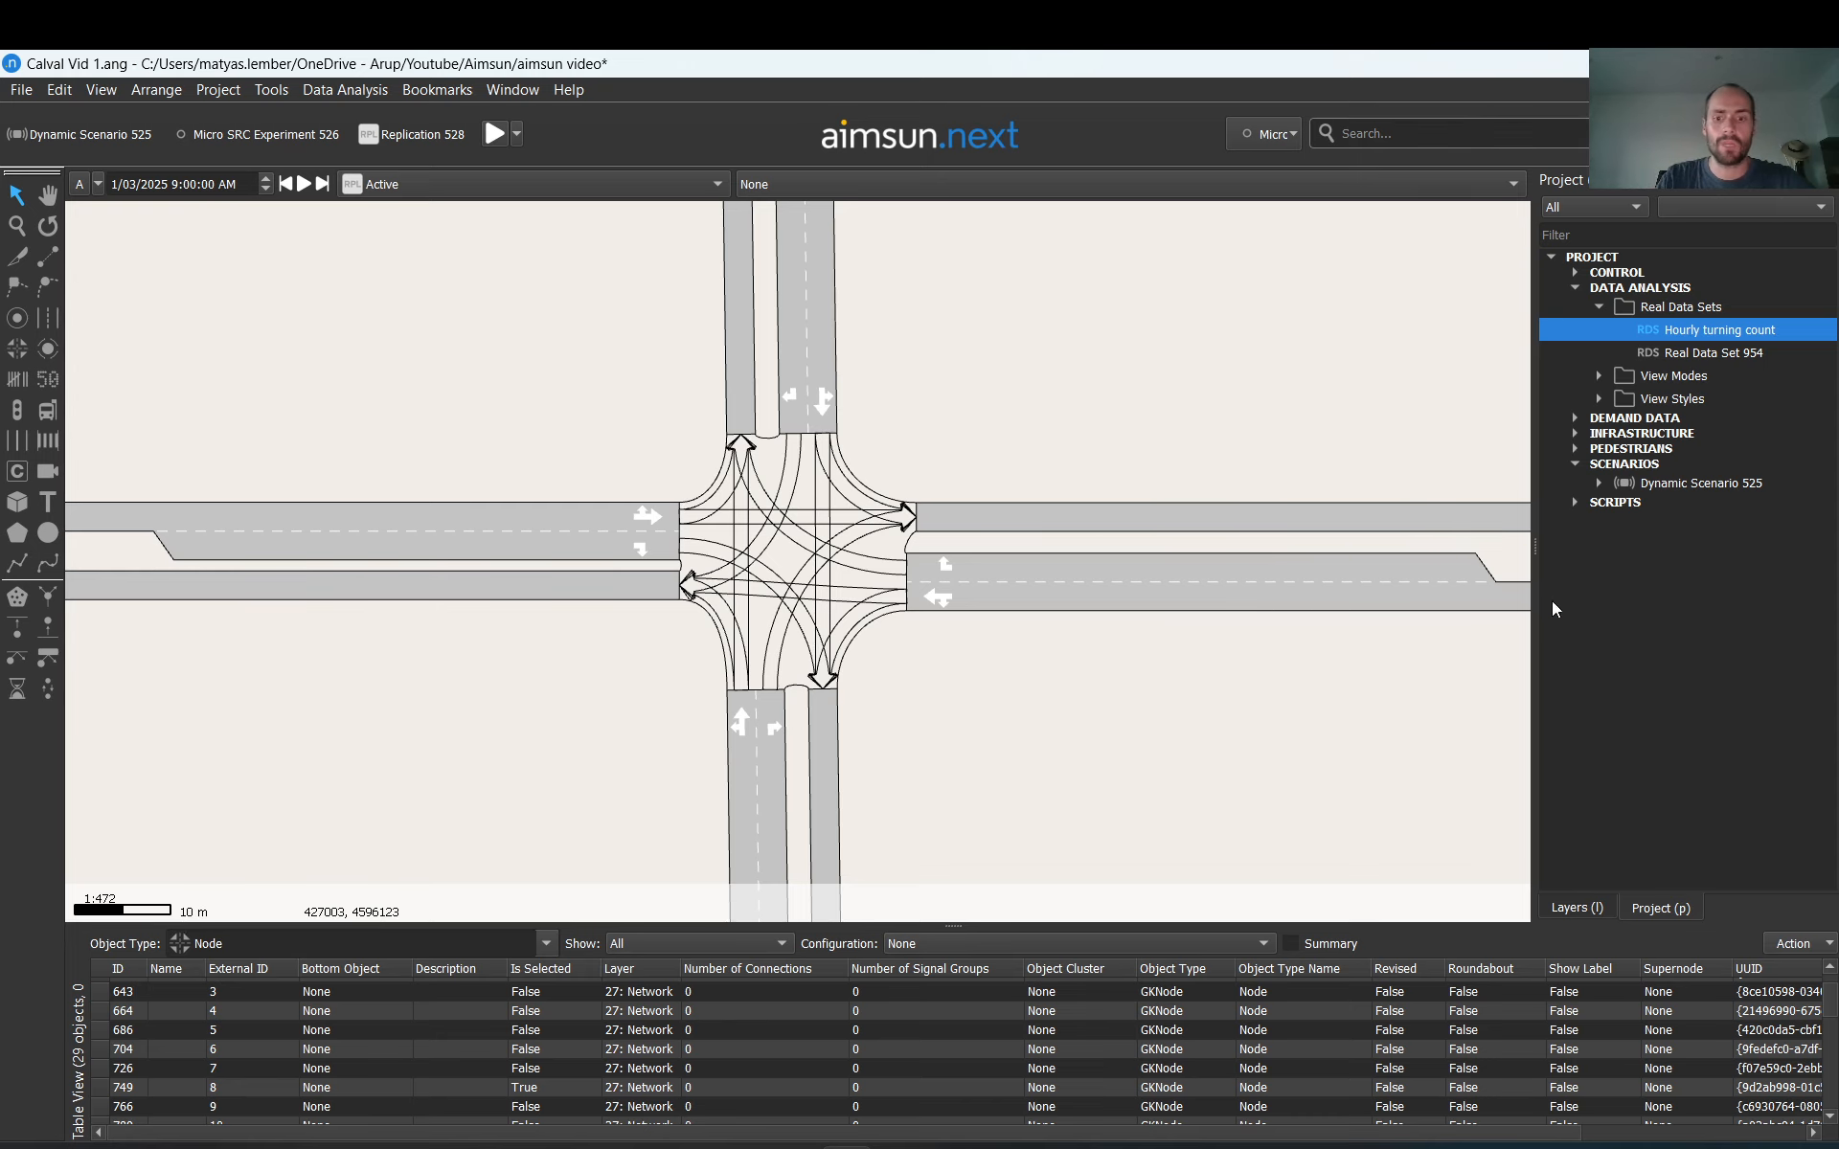
Step: Switch to the calval1 RDS sheet in Excel and review the Time (end) column entries for the turns
{"action": "left_click", "coordinate": [1058, 1147]}
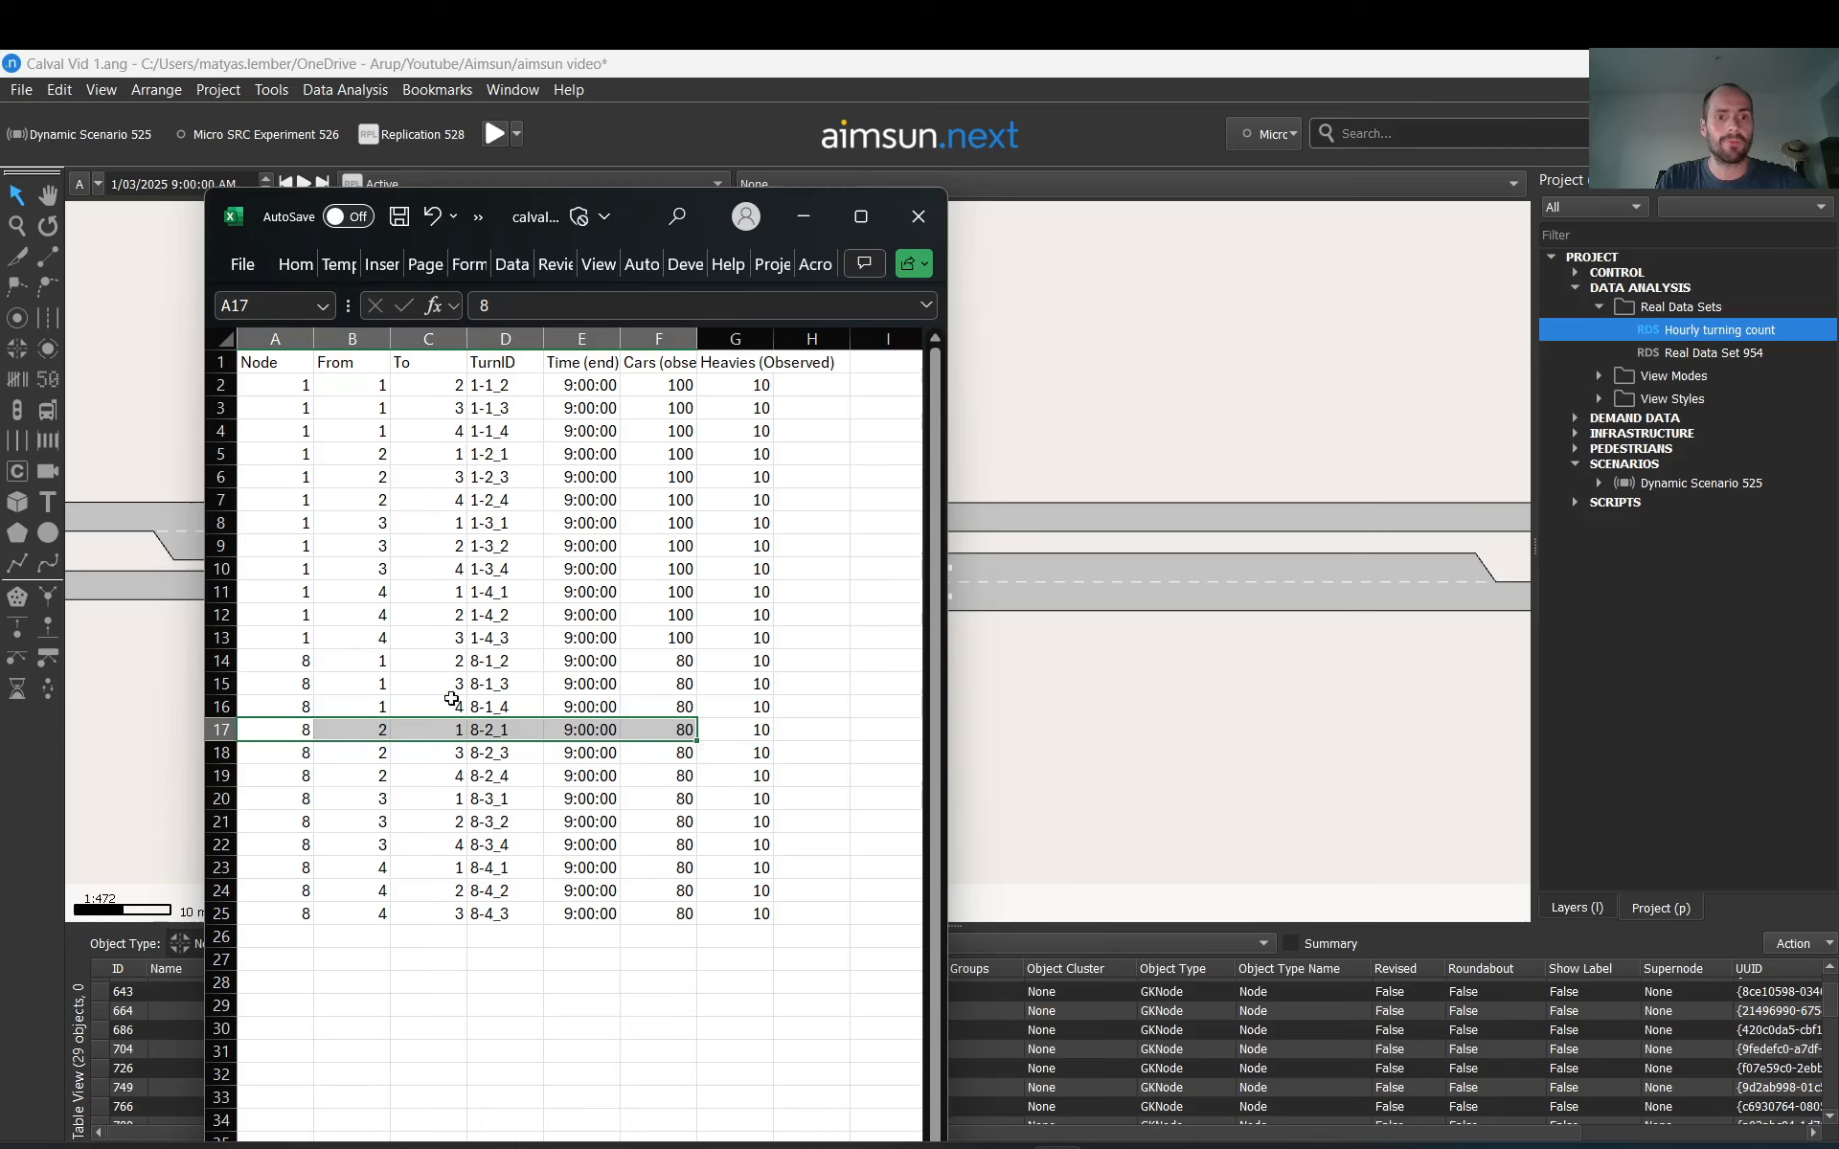
{"action": "left_click", "coordinate": [583, 388]}
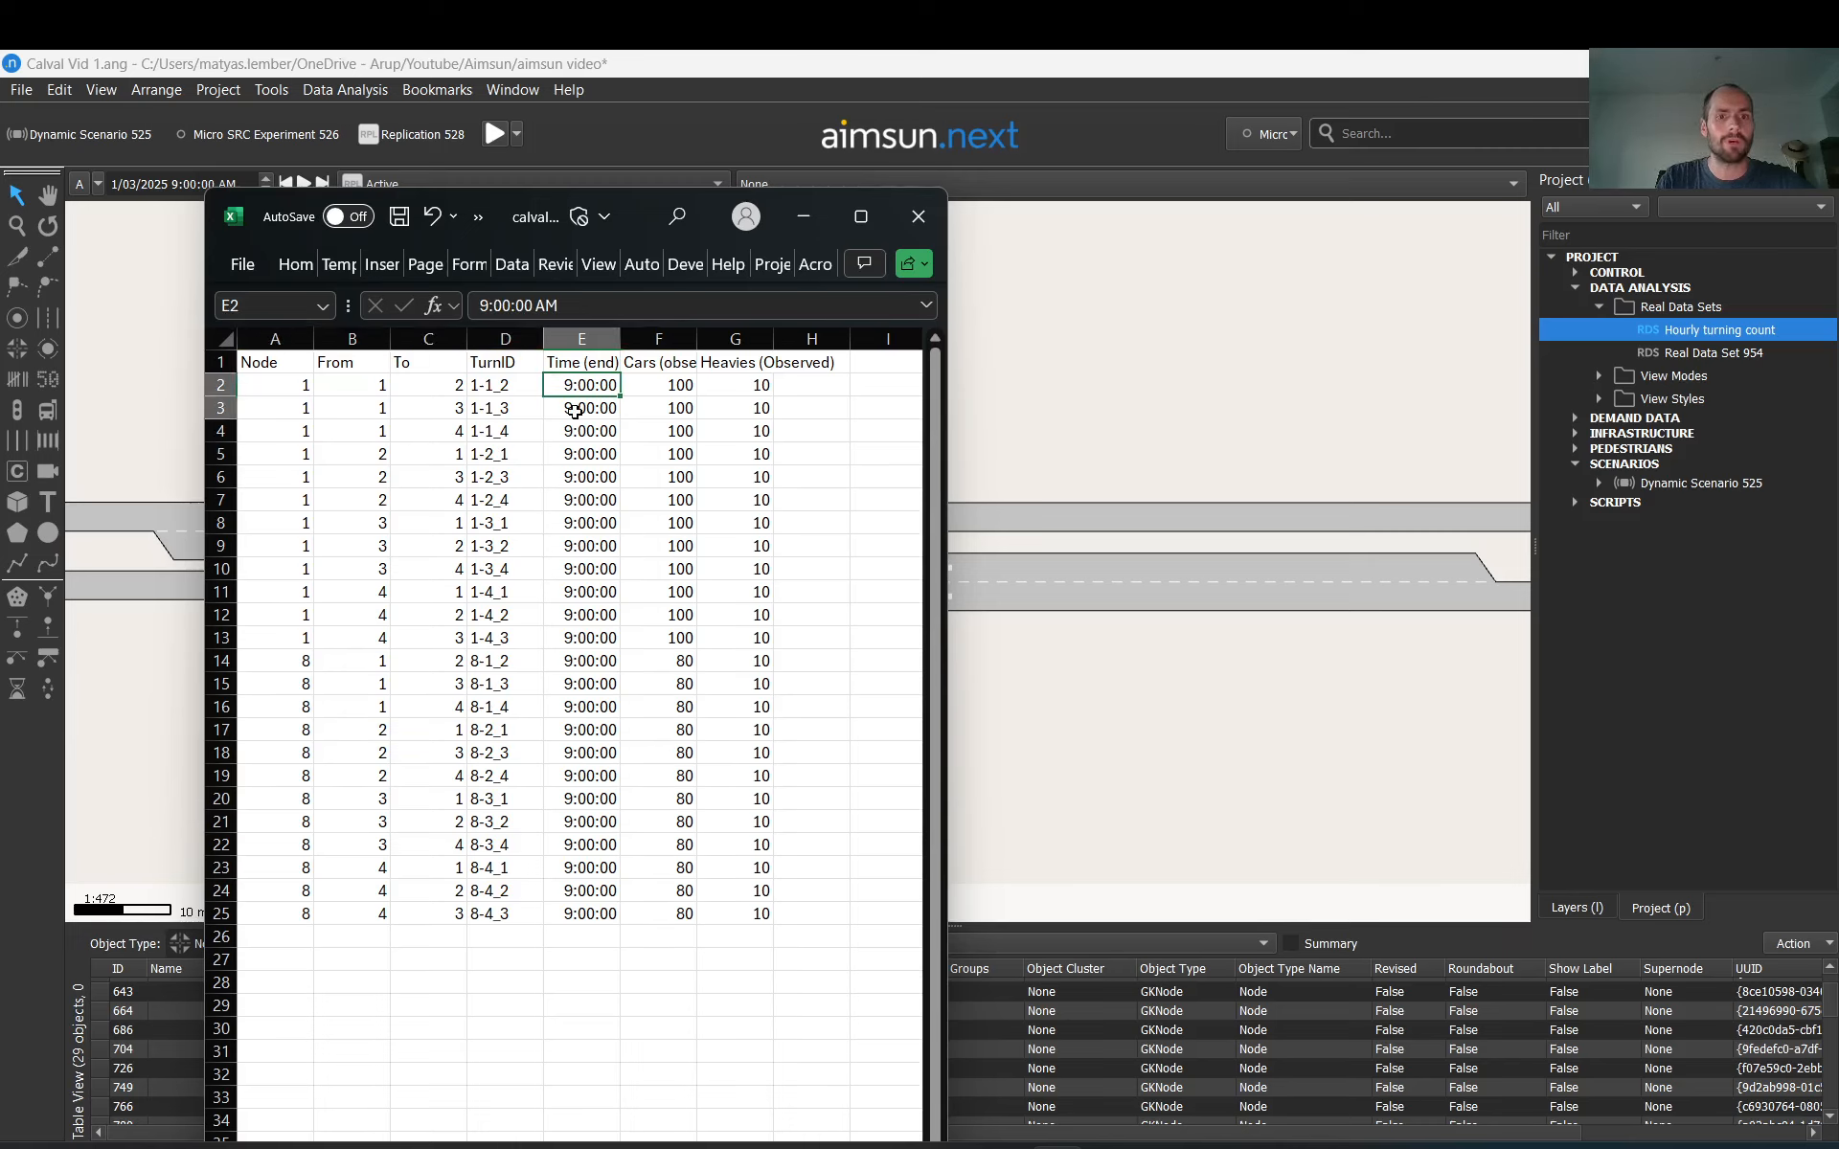
{"action": "left_click_drag", "start_coordinate": [579, 387], "coordinate": [594, 903]}
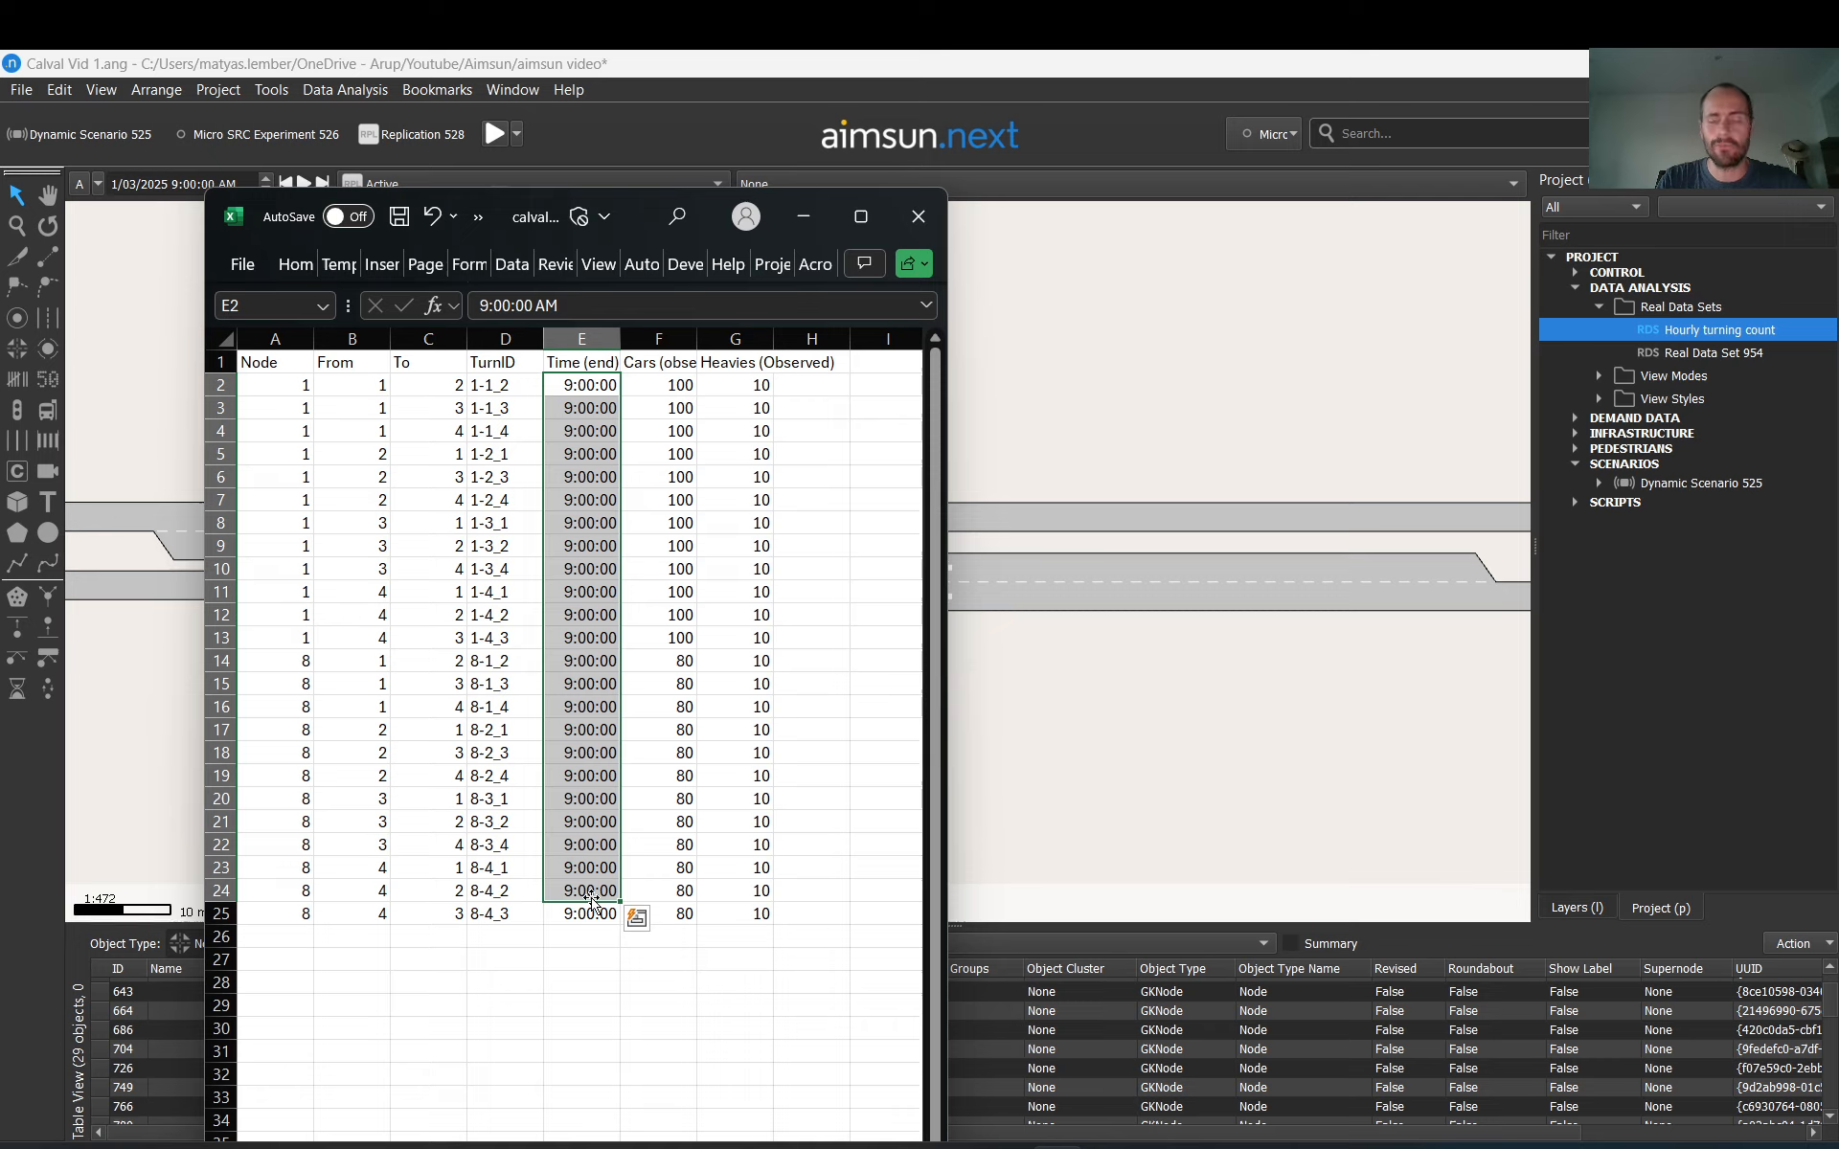